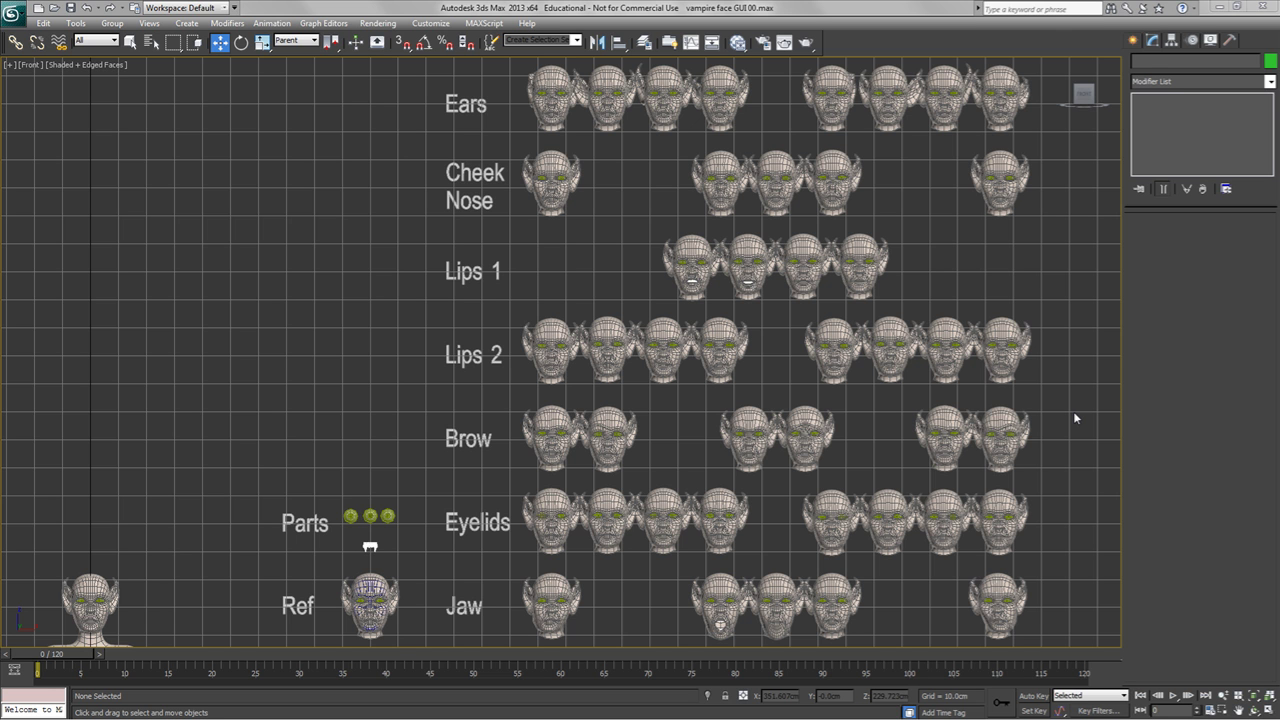
Step: Examine the labelled rows of morph target heads, from Ears down to Jaw, in the front viewport
middle_click_drag(922, 356, 621, 569)
scroll(824, 428, "up", 4)
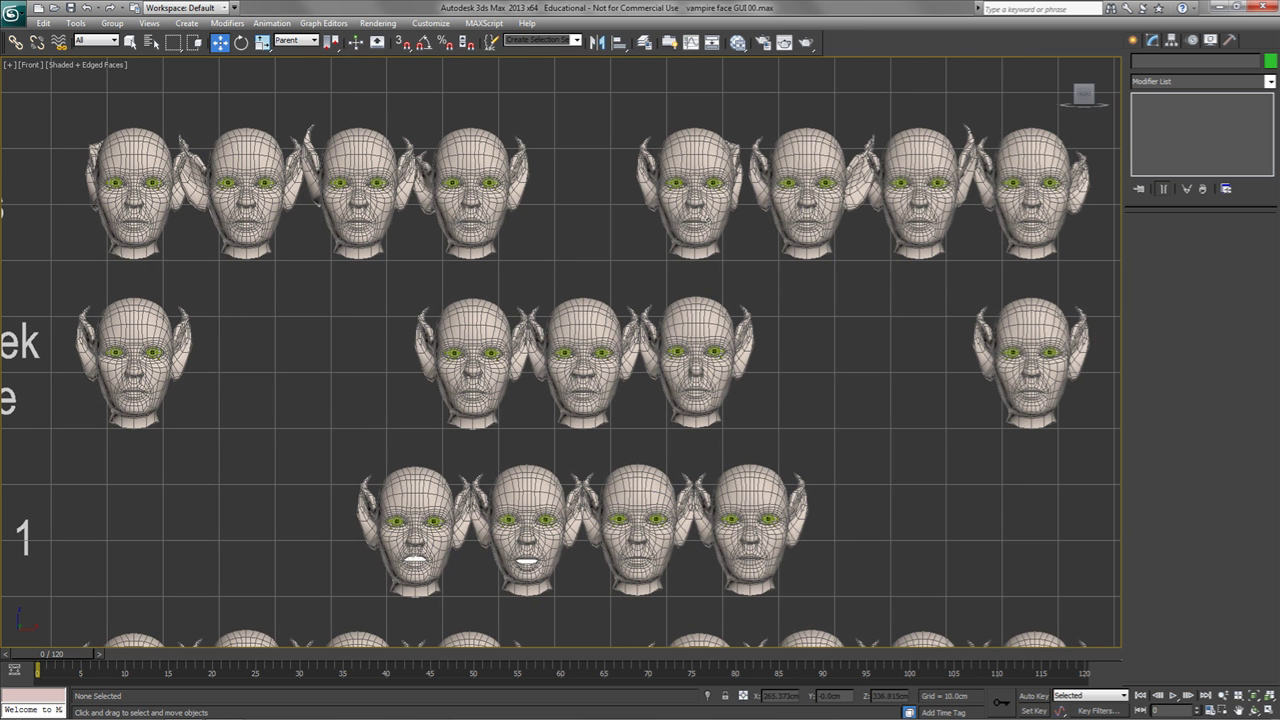
middle_click_drag(830, 334, 842, 334)
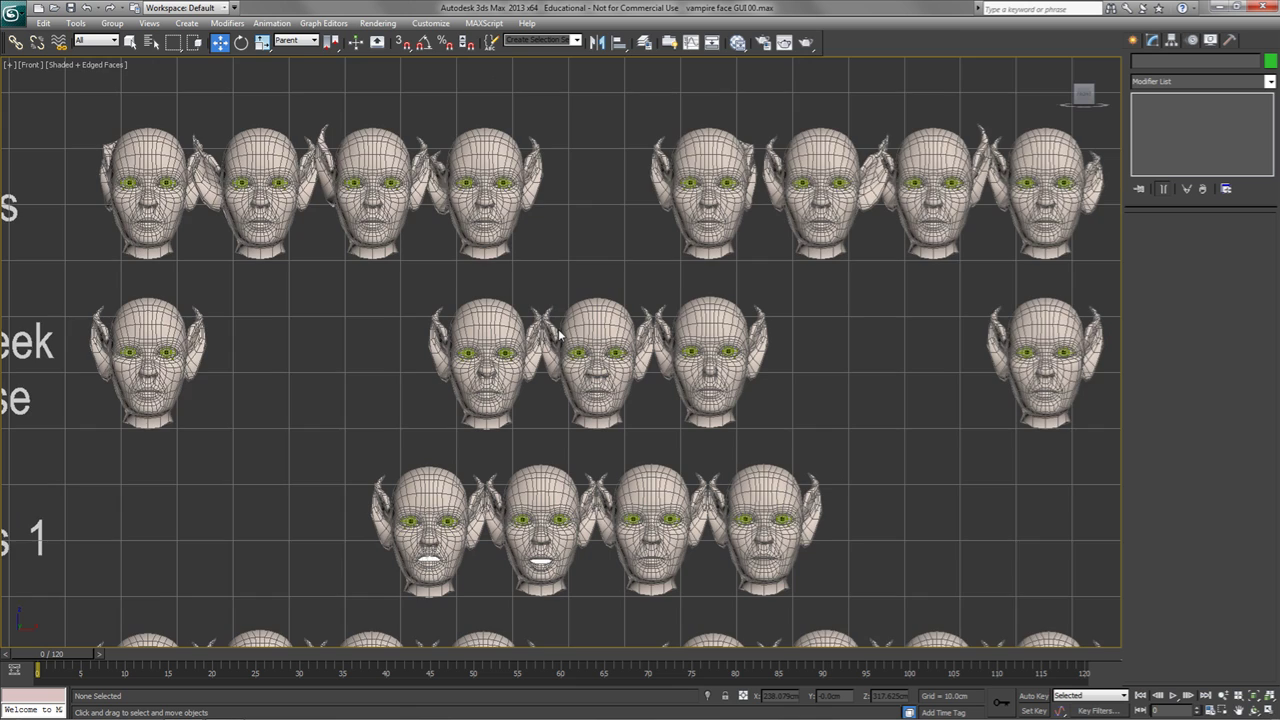
middle_click_drag(517, 500, 500, 362)
scroll(500, 362, "down", 4)
middle_click_drag(551, 411, 551, 297)
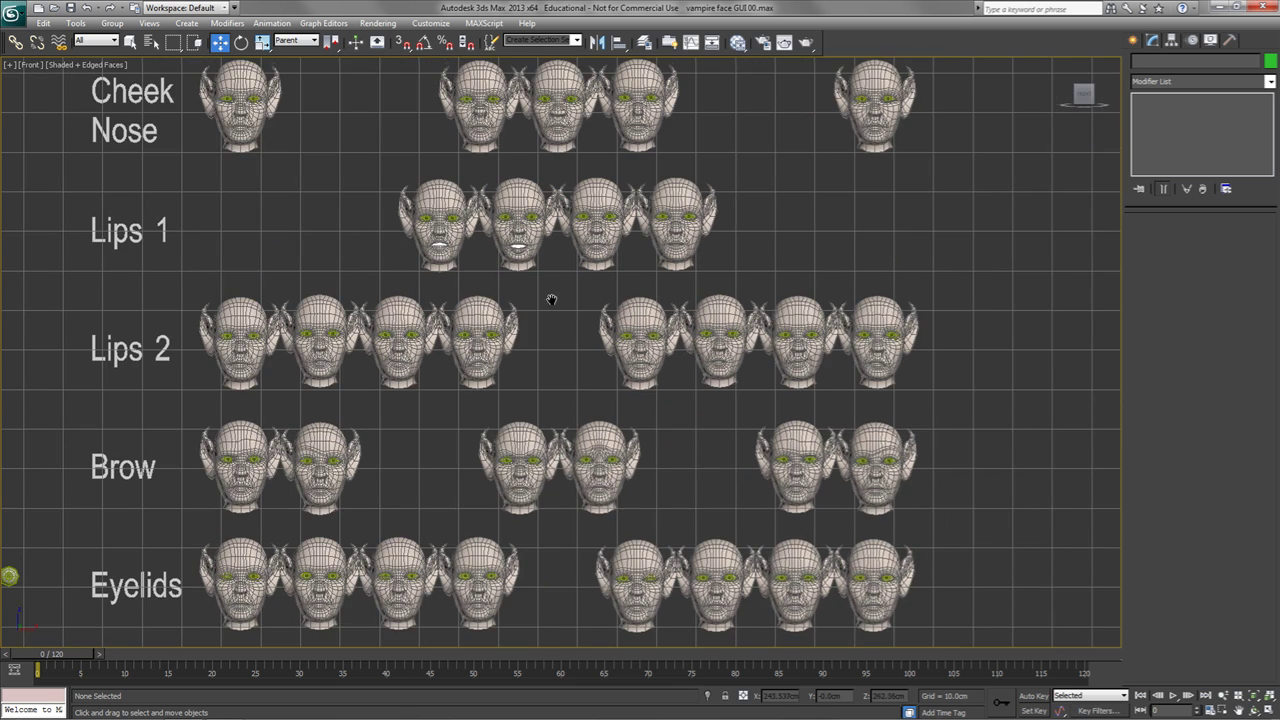
middle_click_drag(521, 462, 575, 450)
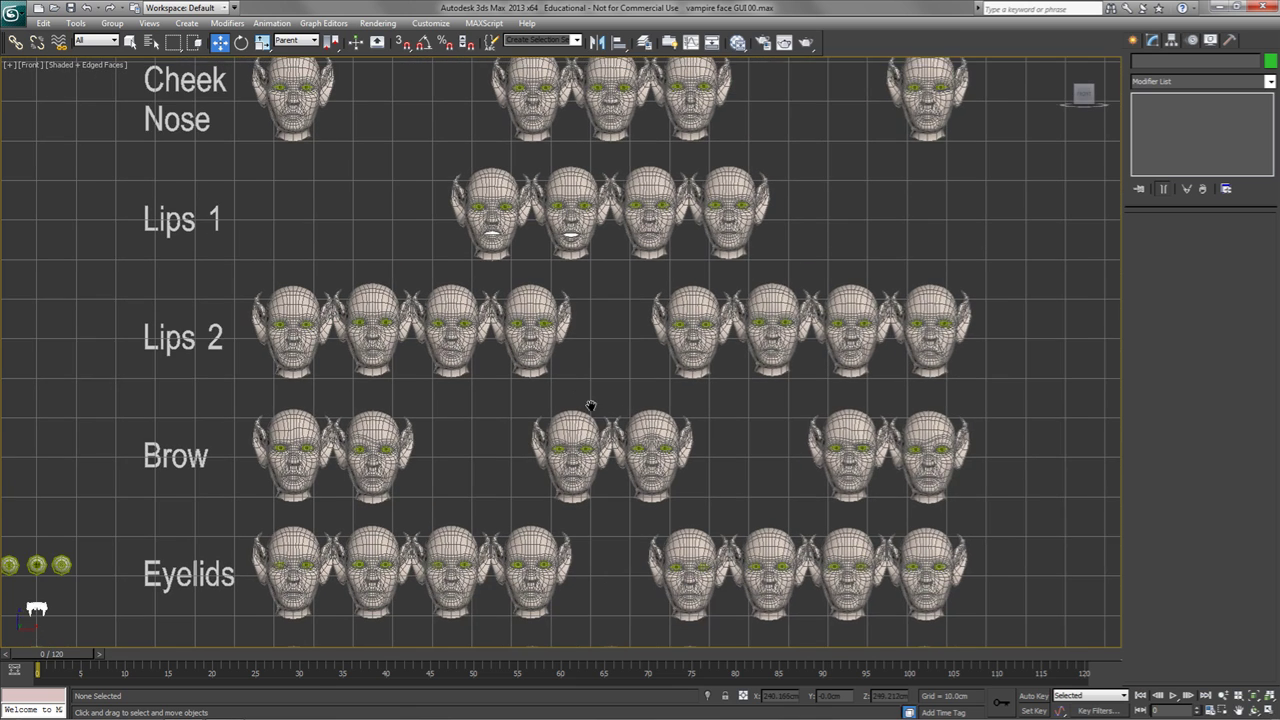
middle_click_drag(565, 296, 565, 510)
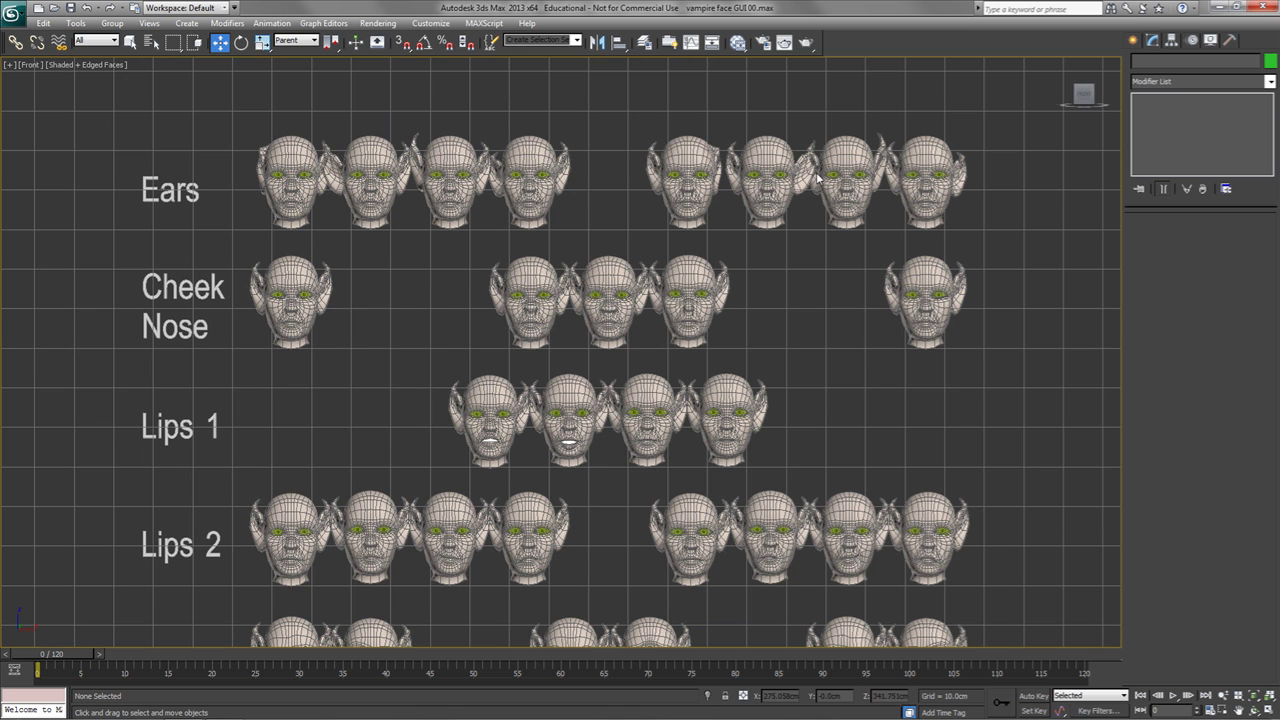
scroll(878, 517, "down", 2)
middle_click_drag(761, 577, 806, 371)
middle_click_drag(574, 456, 651, 469)
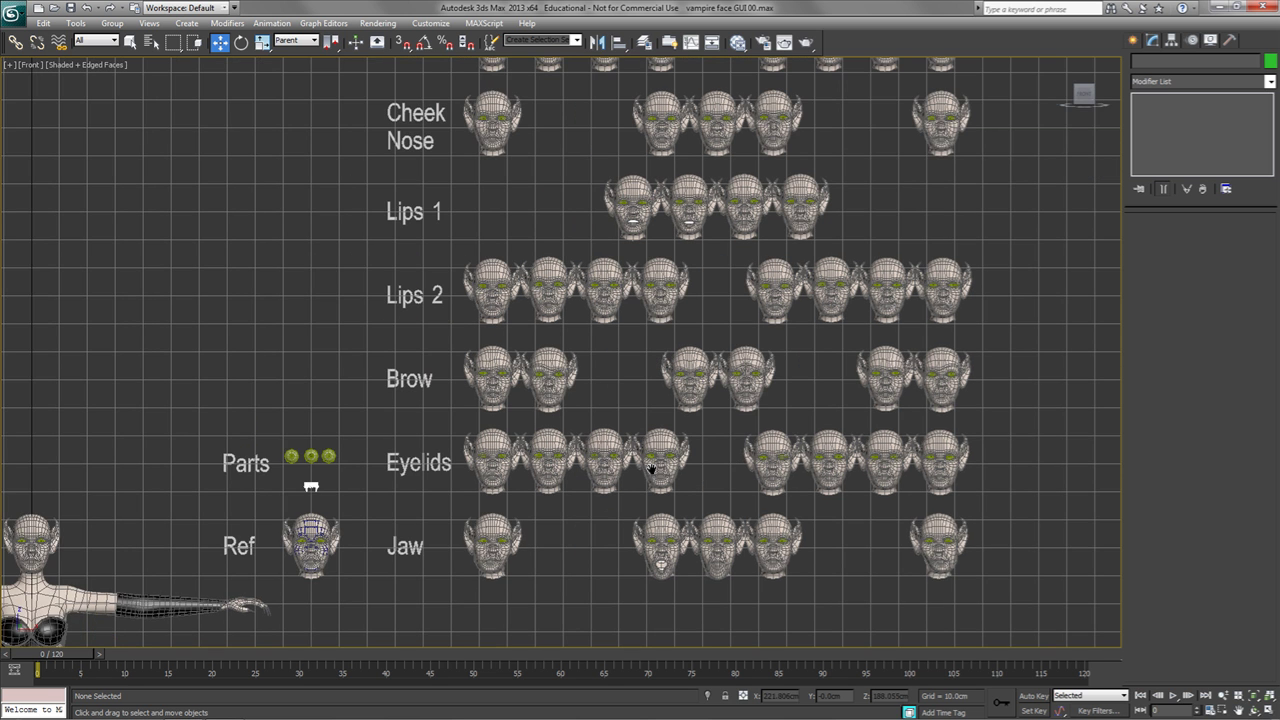
middle_click_drag(544, 419, 571, 473)
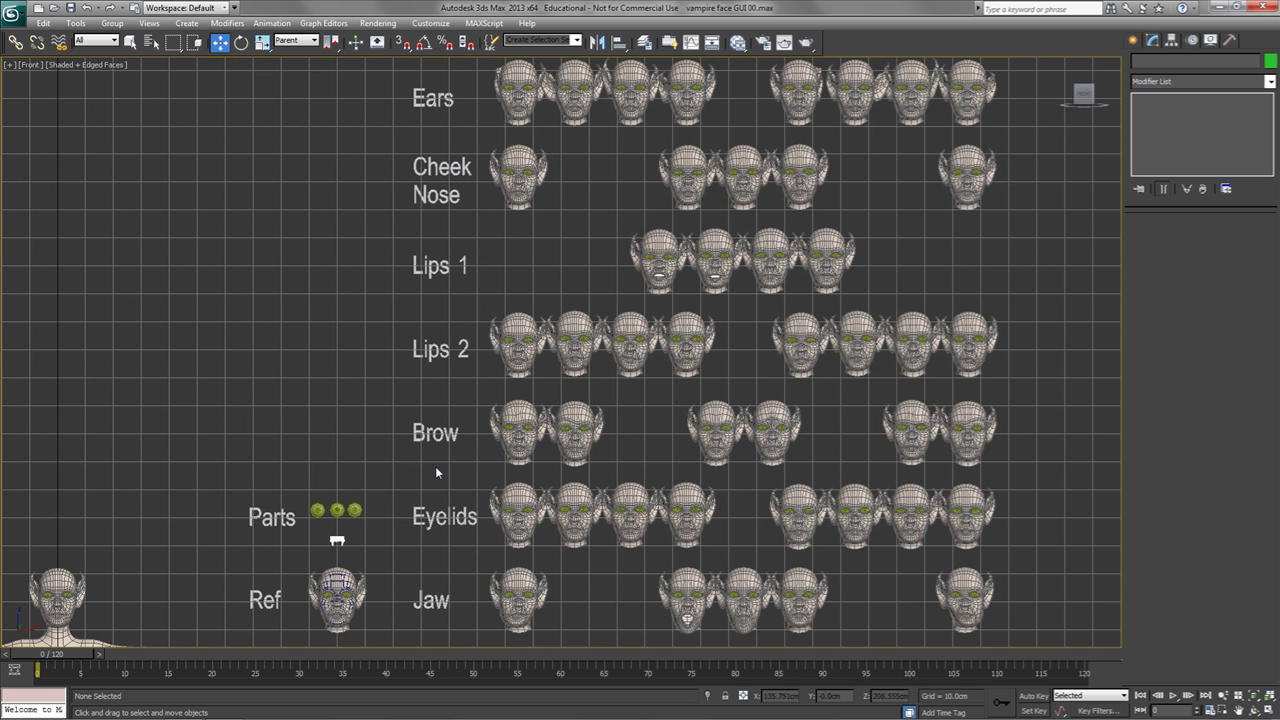
Step: Select the vampire mesh and open its Morpher modifier to browse the list of morph channels
middle_click_drag(409, 508, 447, 494)
scroll(439, 421, "up", 6)
middle_click_drag(352, 556, 582, 321)
middle_click_drag(515, 505, 656, 452)
middle_click_drag(446, 430, 811, 235)
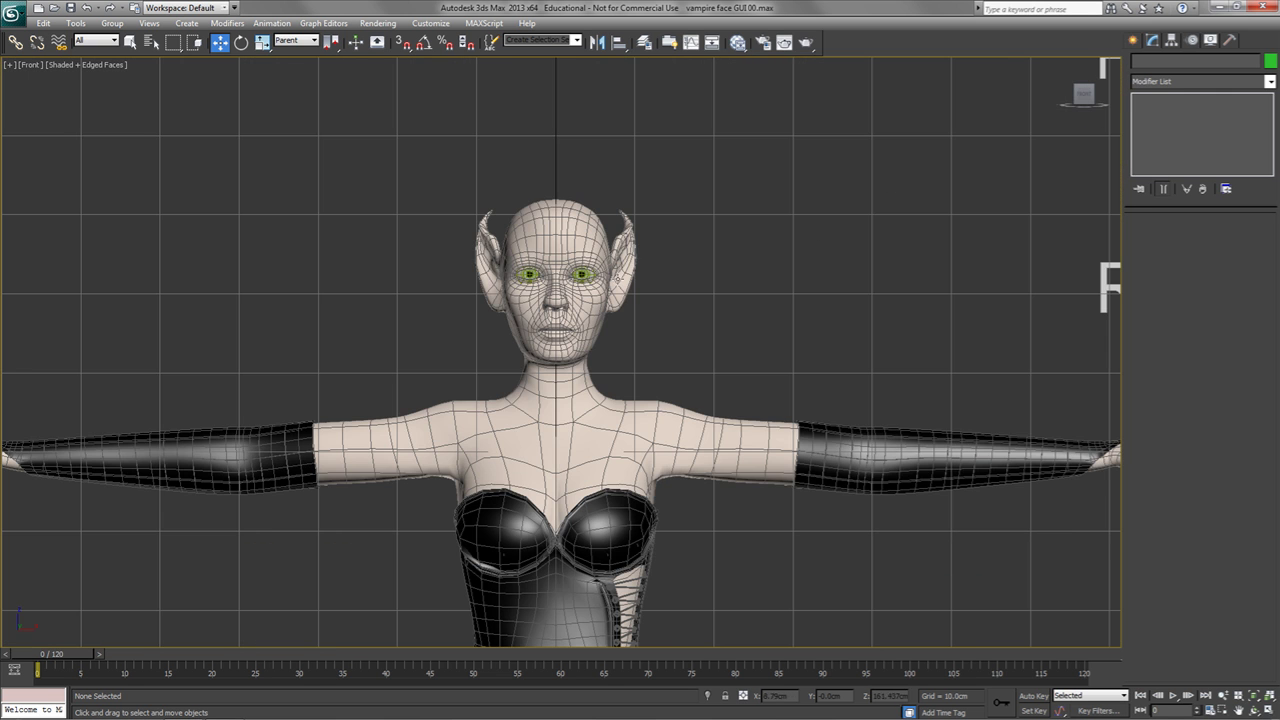
left_click(593, 240)
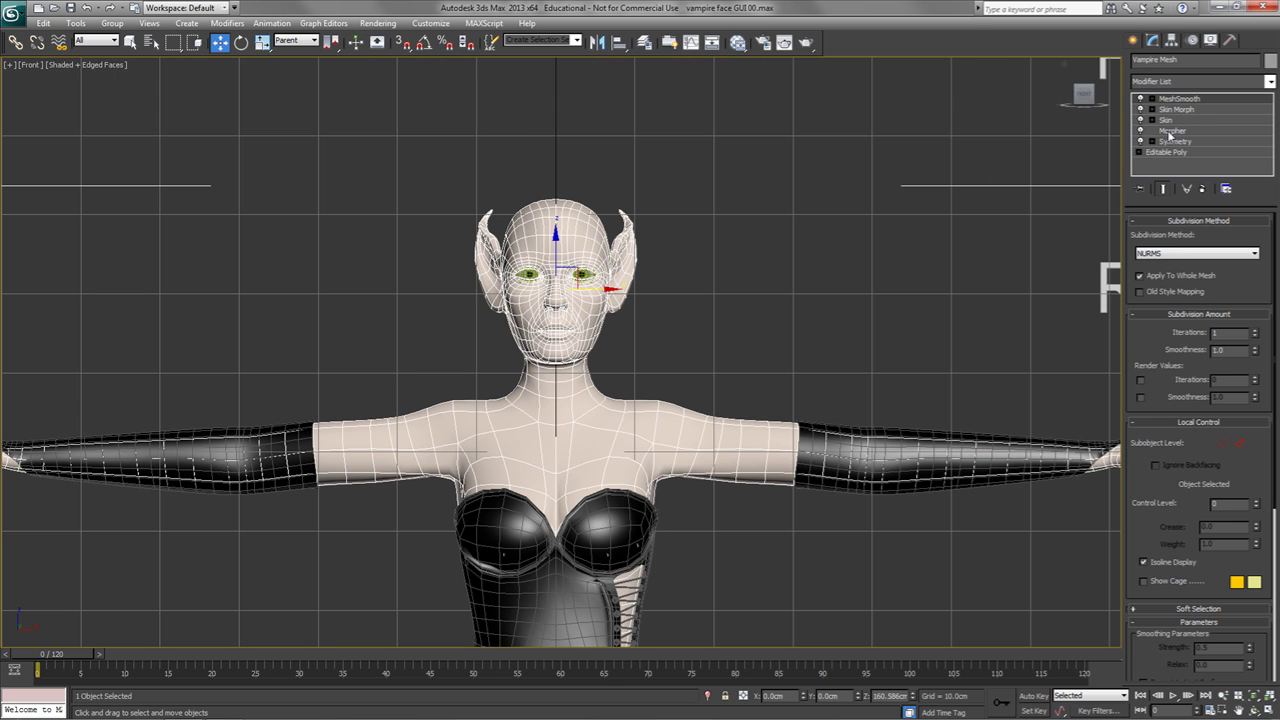
left_click(1171, 131)
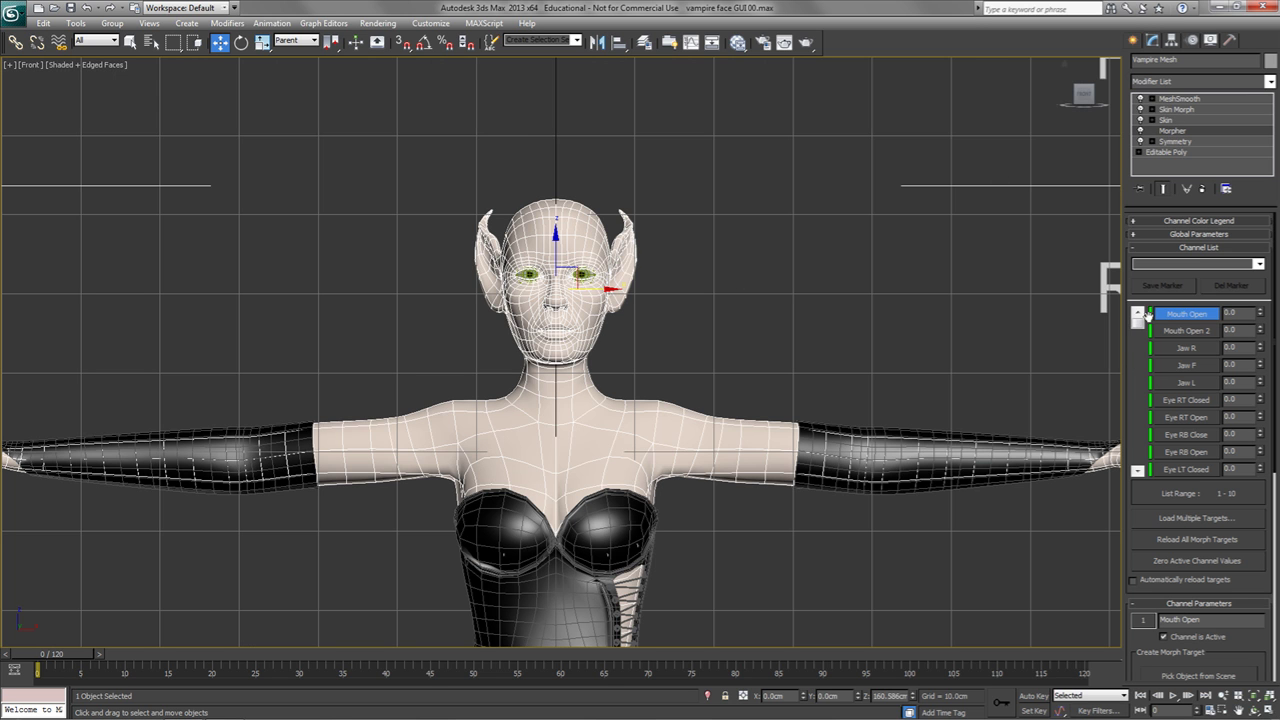
left_click(1187, 378)
mouse_move(1137, 318)
left_mouse_down()
mouse_move(1146, 384)
mouse_move(1145, 329)
left_mouse_up()
Step: Look over the reference head, parts and eyelid and jaw targets, and close in on the vampire's face
middle_click_drag(983, 331, 349, 471)
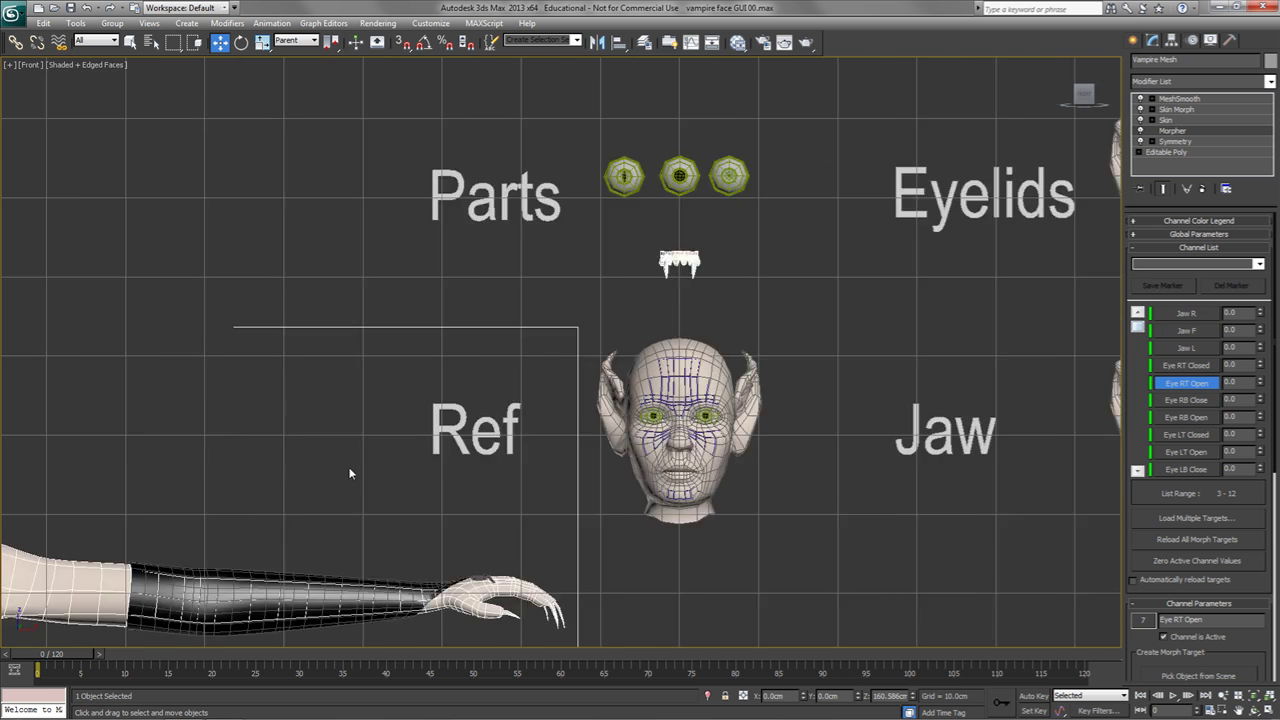
scroll(634, 428, "down", 3)
middle_click_drag(850, 261, 506, 457)
middle_click_drag(606, 422, 976, 323)
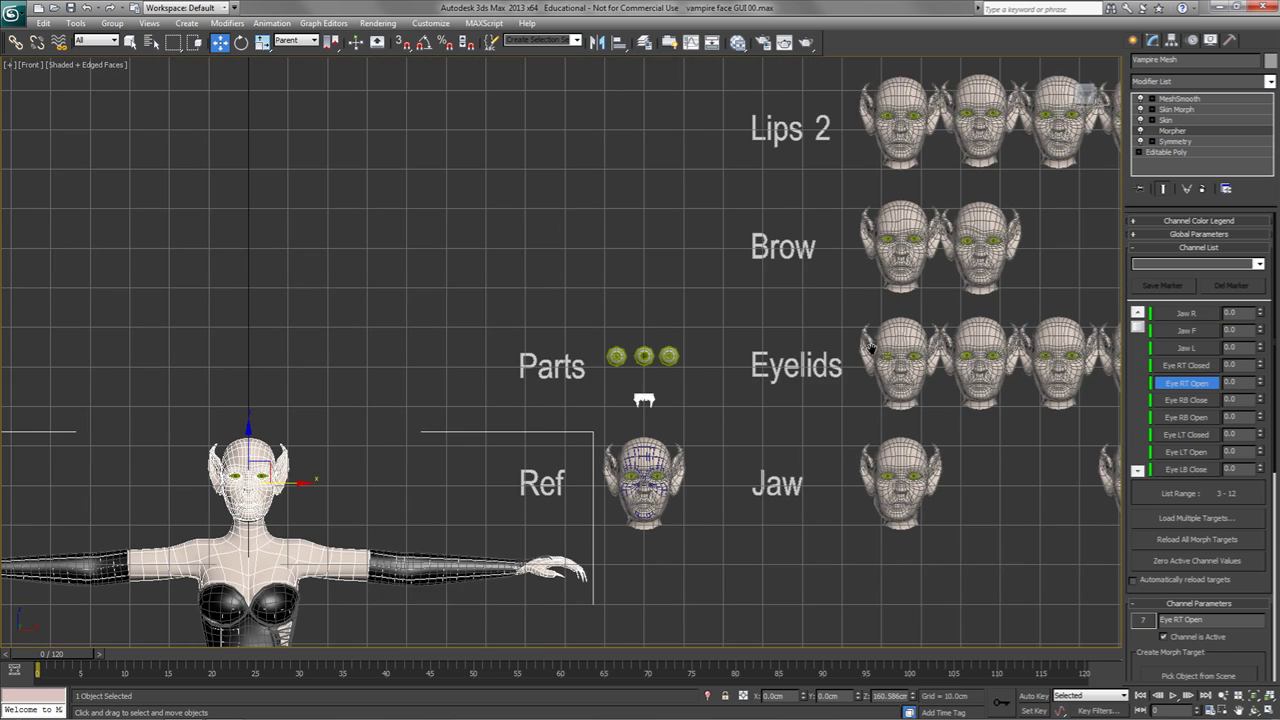
middle_click_drag(607, 449, 795, 397)
scroll(443, 442, "up", 3)
middle_click_drag(443, 442, 877, 462)
scroll(854, 368, "up", 3)
middle_click_drag(854, 368, 732, 209)
Step: Test lowering the eyebrows with Brow R Down, Brow M Down and Brow L Down at 100, and zero the active channel values
left_click_drag(1137, 328, 1137, 321)
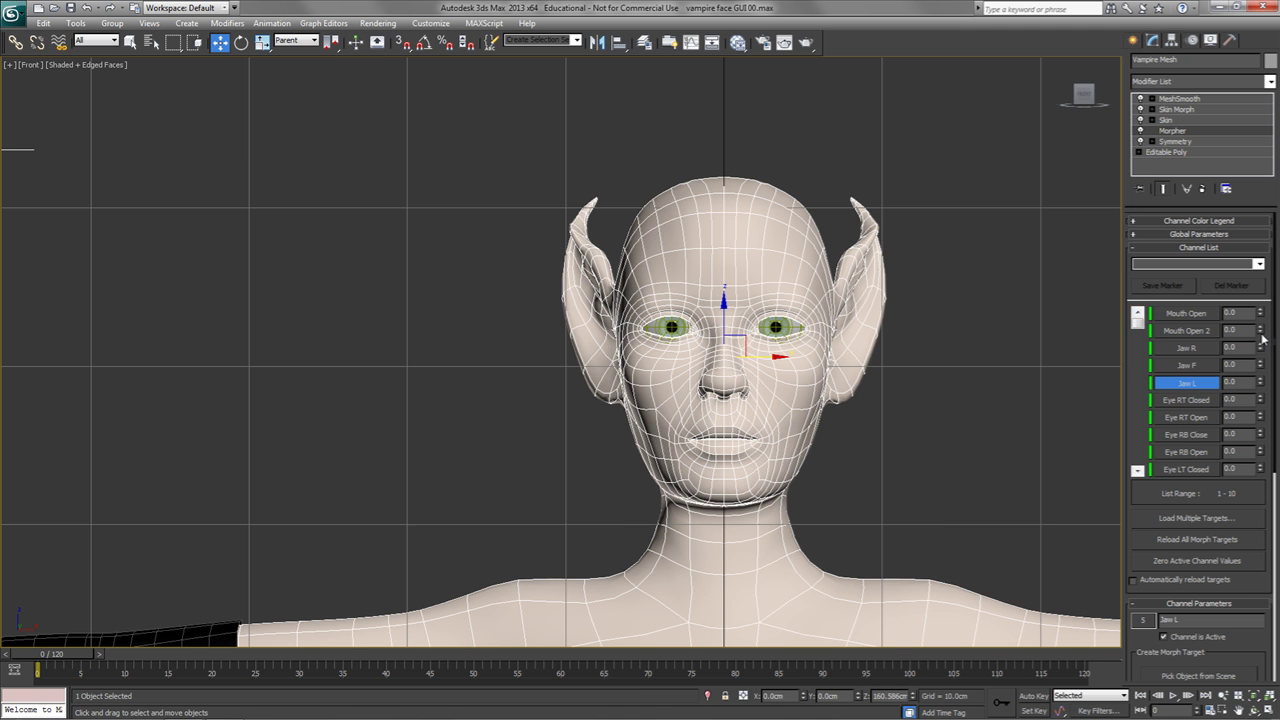
left_click_drag(1260, 330, 1260, 370)
mouse_move(1260, 417)
left_mouse_down()
mouse_move(1259, 267)
mouse_move(1256, 497)
mouse_move(1261, 340)
mouse_move(1262, 405)
left_mouse_up()
left_click(1136, 412)
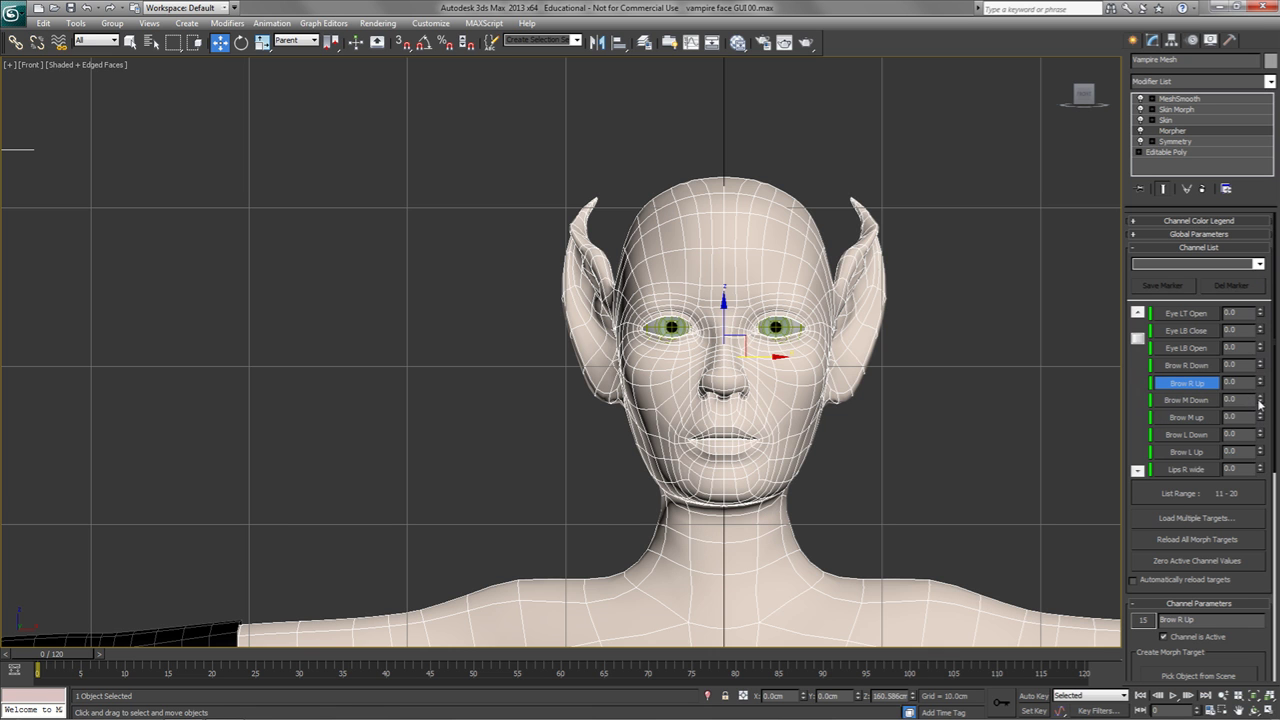
left_click_drag(1262, 381, 1263, 283)
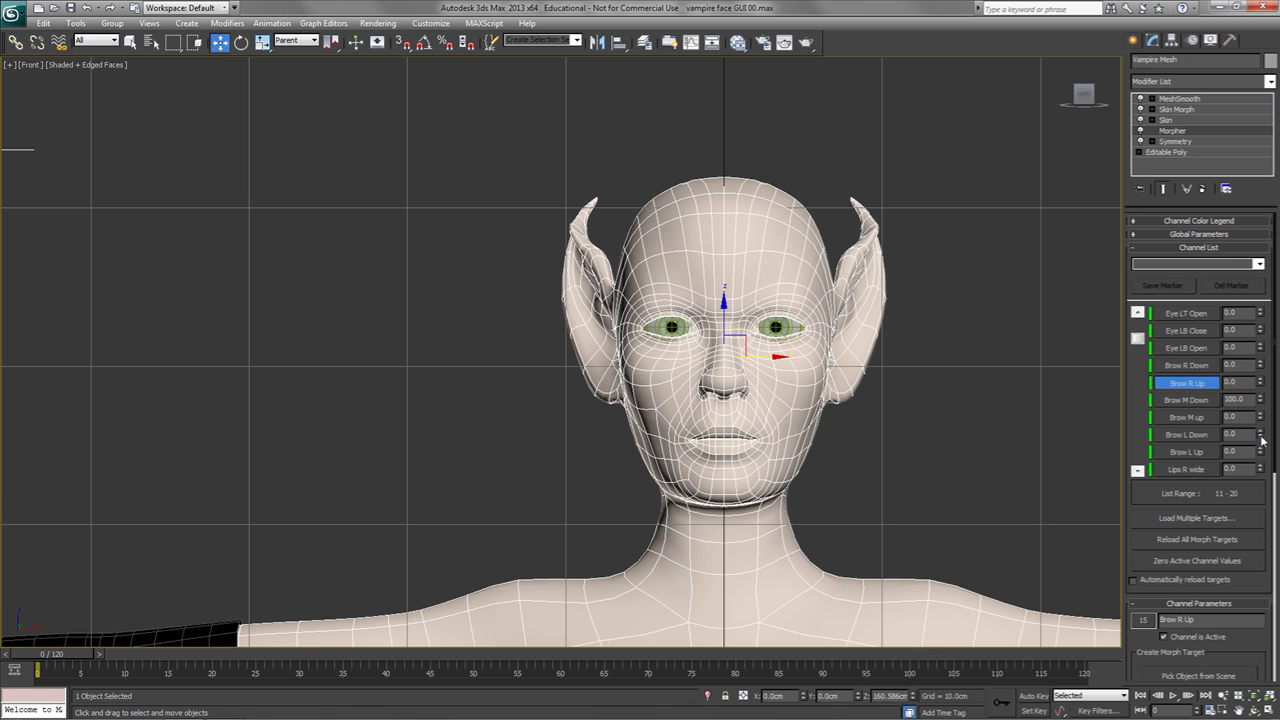
left_click_drag(1261, 437, 1262, 300)
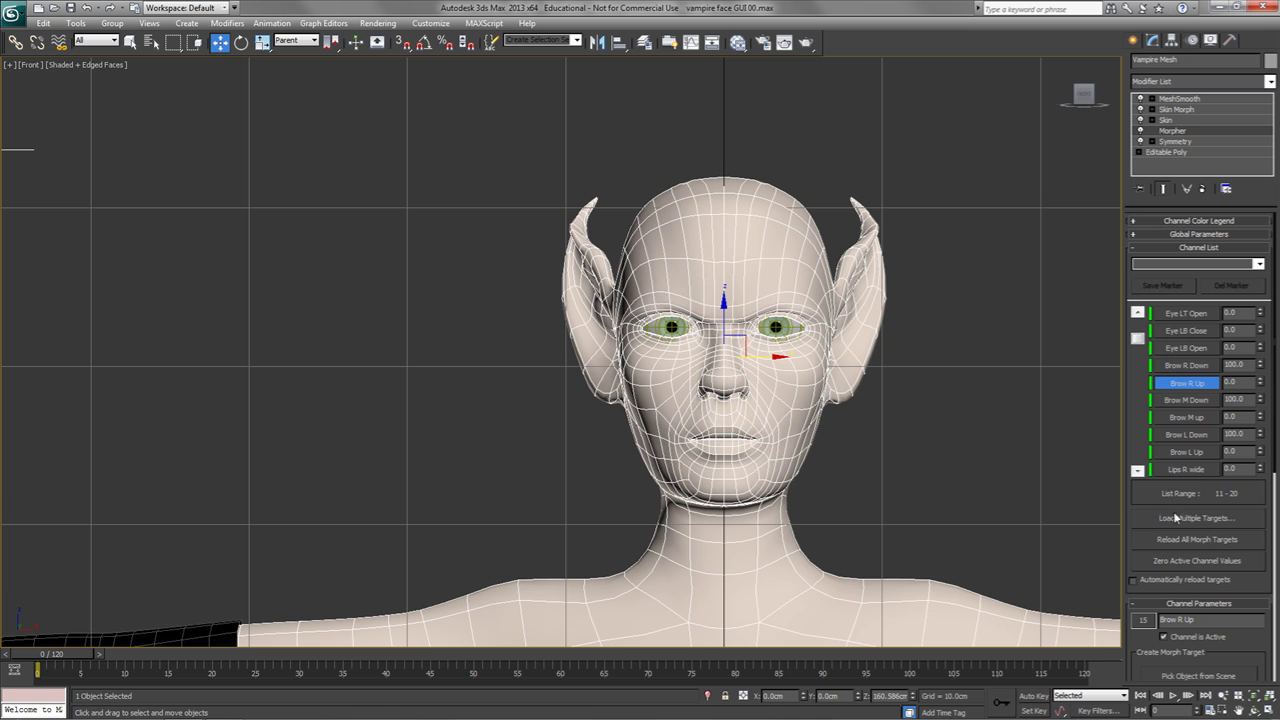
left_click(1197, 563)
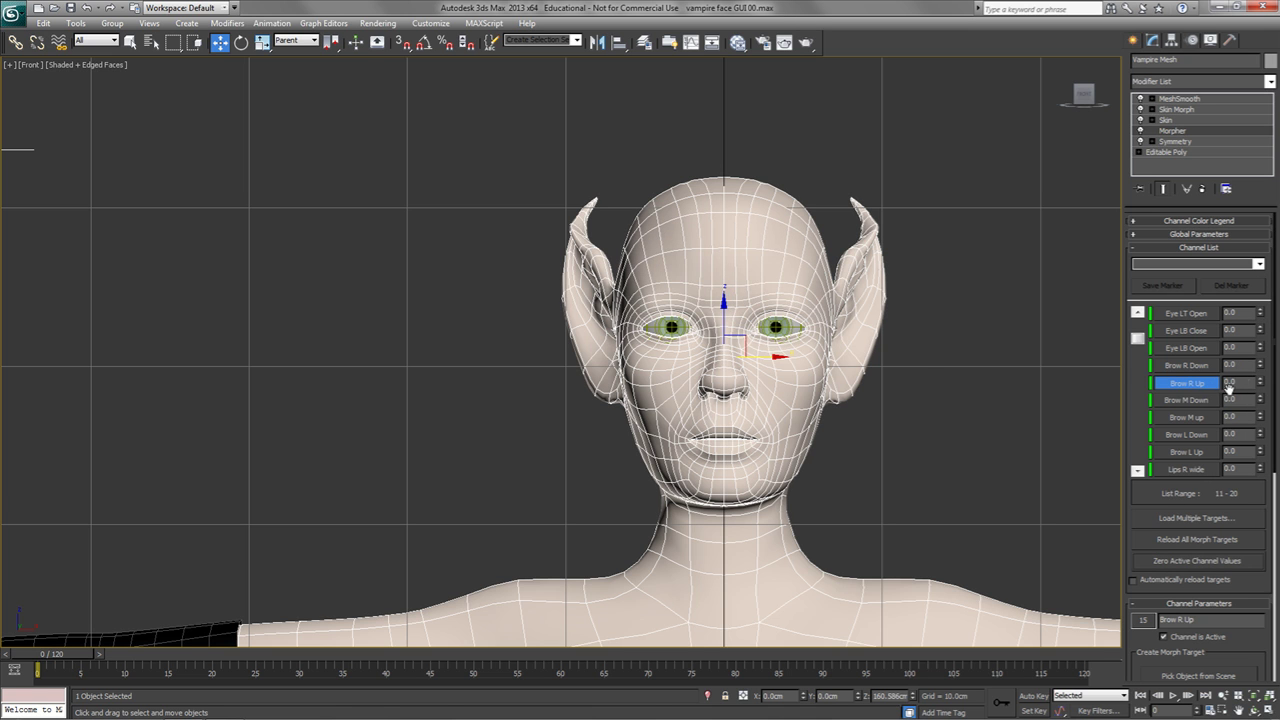
Step: Test raising the eyebrows with Brow R Up, Brow M up and Brow L Up at 100, and zero the active channel values
left_click_drag(1261, 388, 1259, 314)
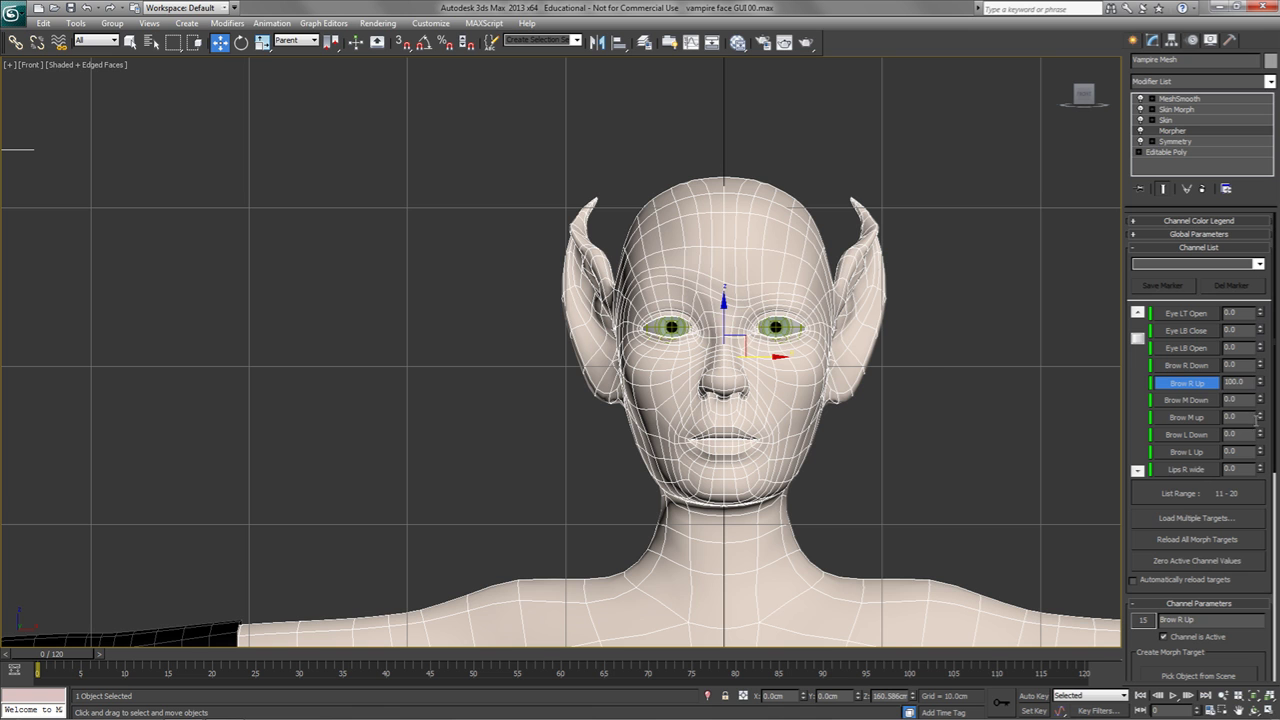
left_click_drag(1261, 418, 1261, 327)
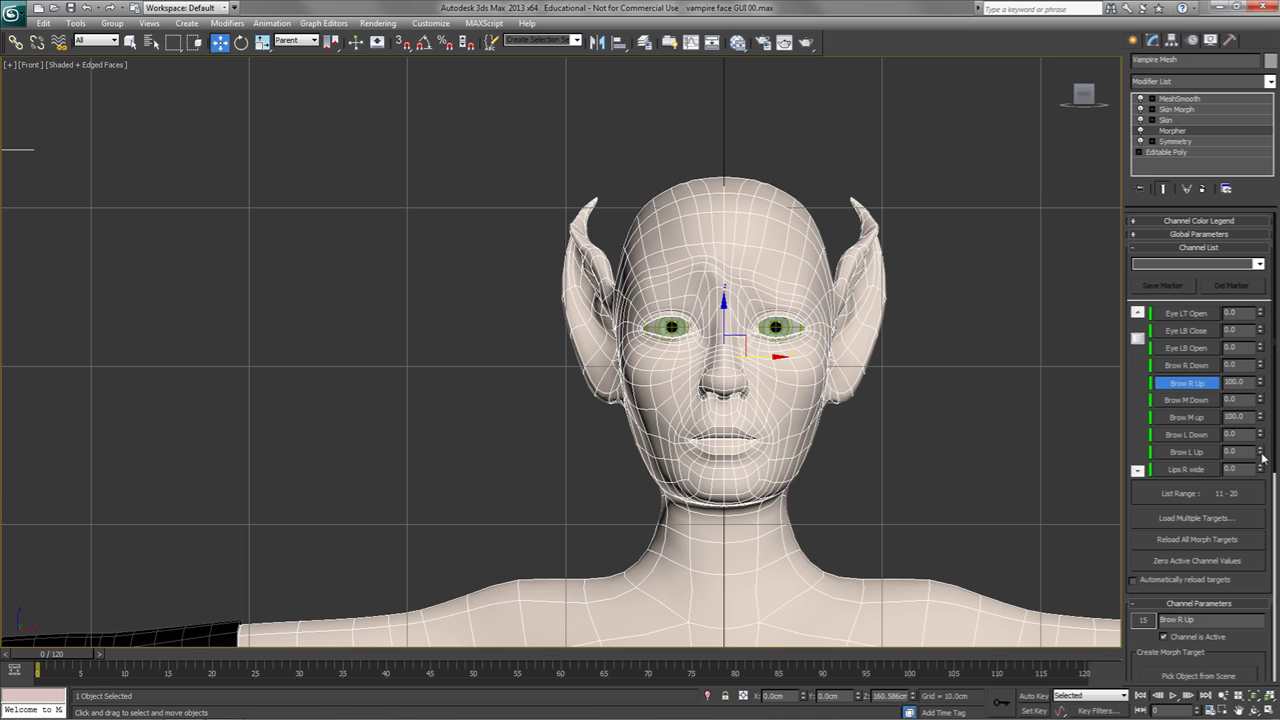
left_click_drag(1261, 452, 1262, 300)
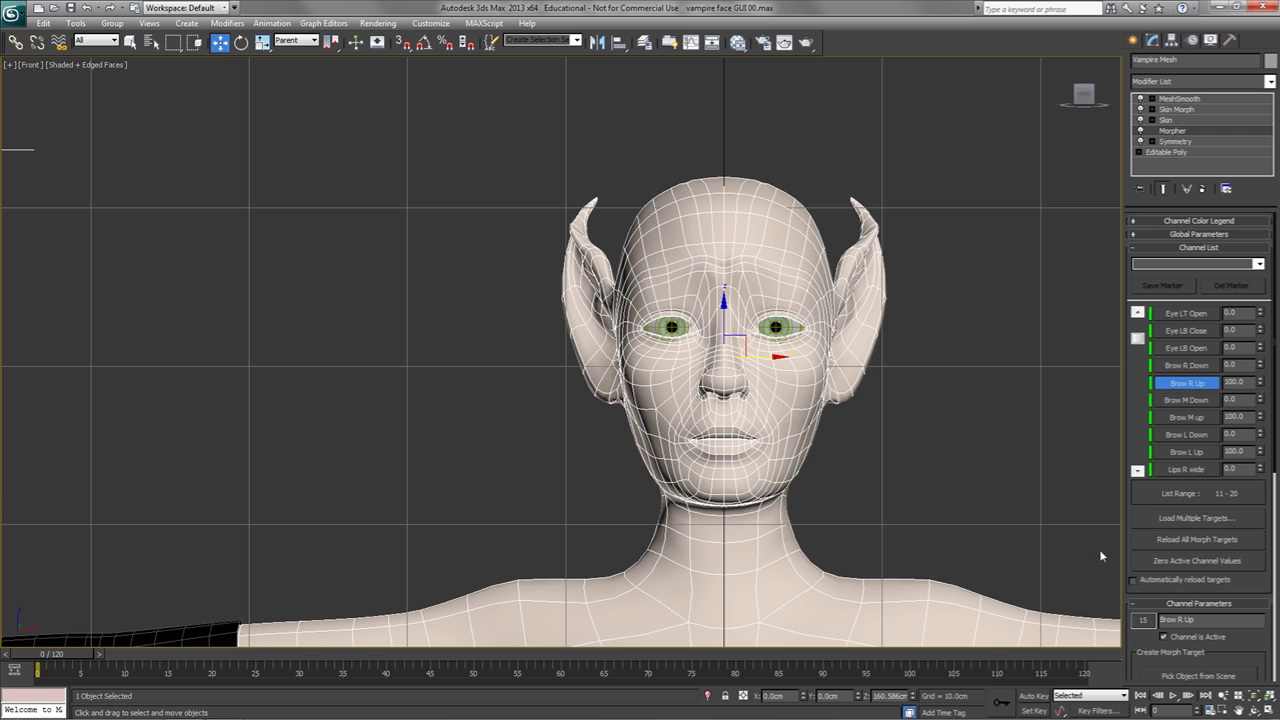
left_click(1165, 561)
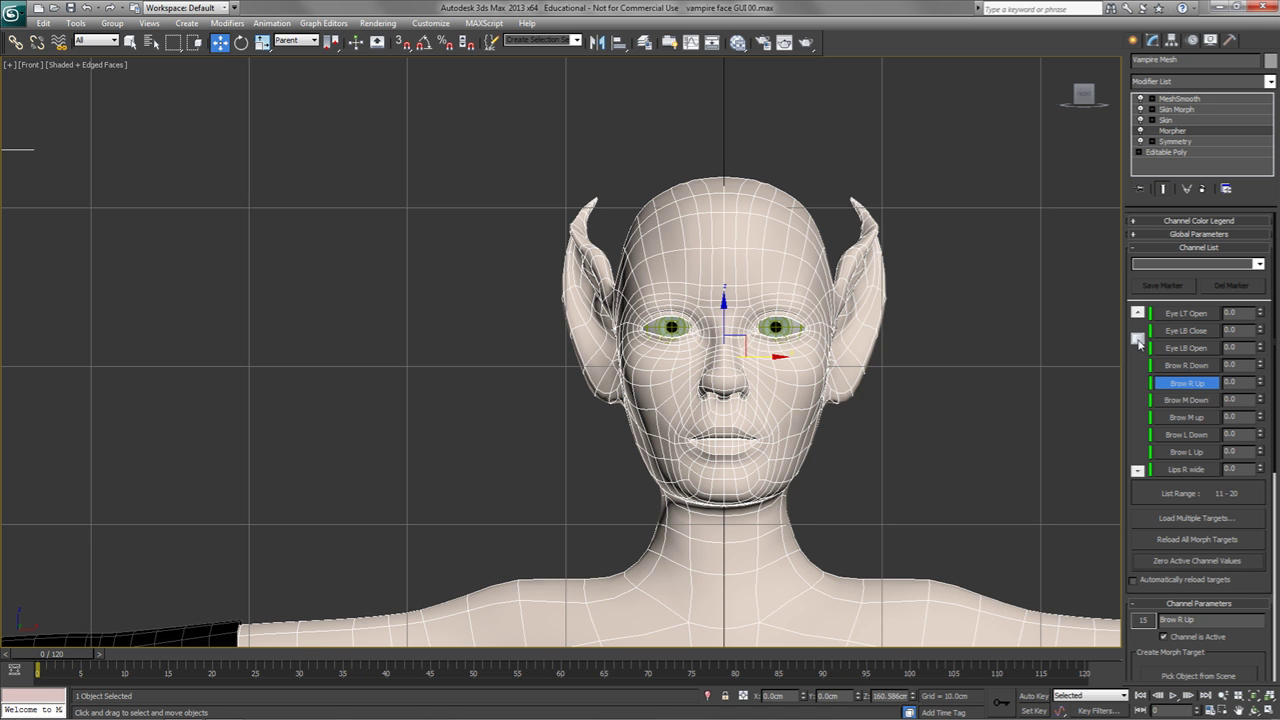
mouse_move(1137, 341)
left_mouse_down()
mouse_move(1137, 381)
mouse_move(1137, 318)
left_mouse_up()
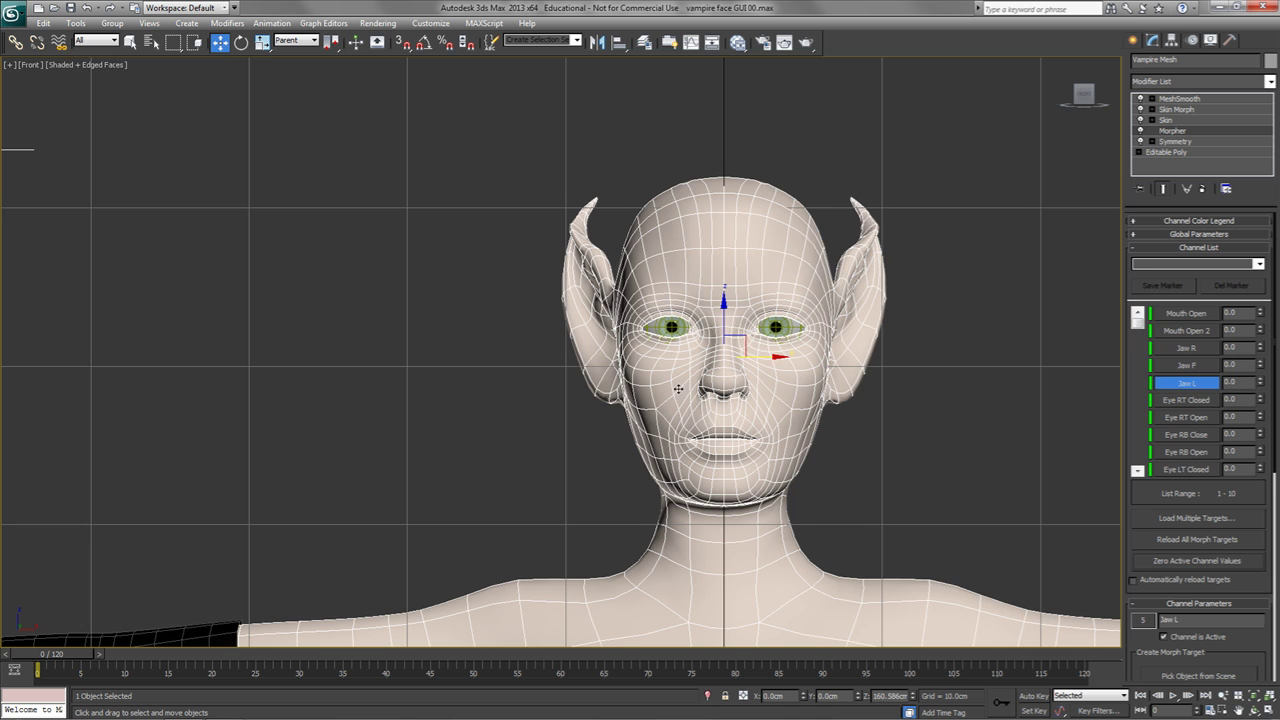
Step: Unhide the face GUI layer, deselect the vampire mesh and frame the facial control shapes beside the head
middle_click_drag(680, 390, 774, 407)
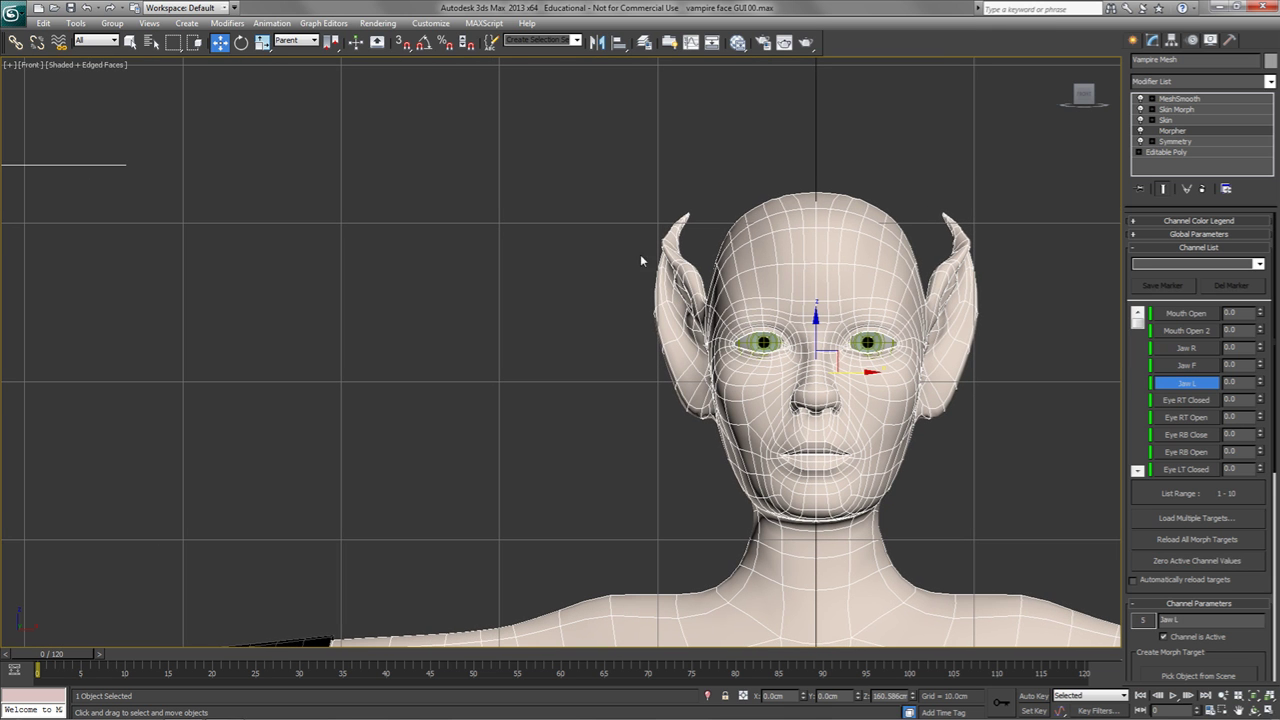
left_click(645, 42)
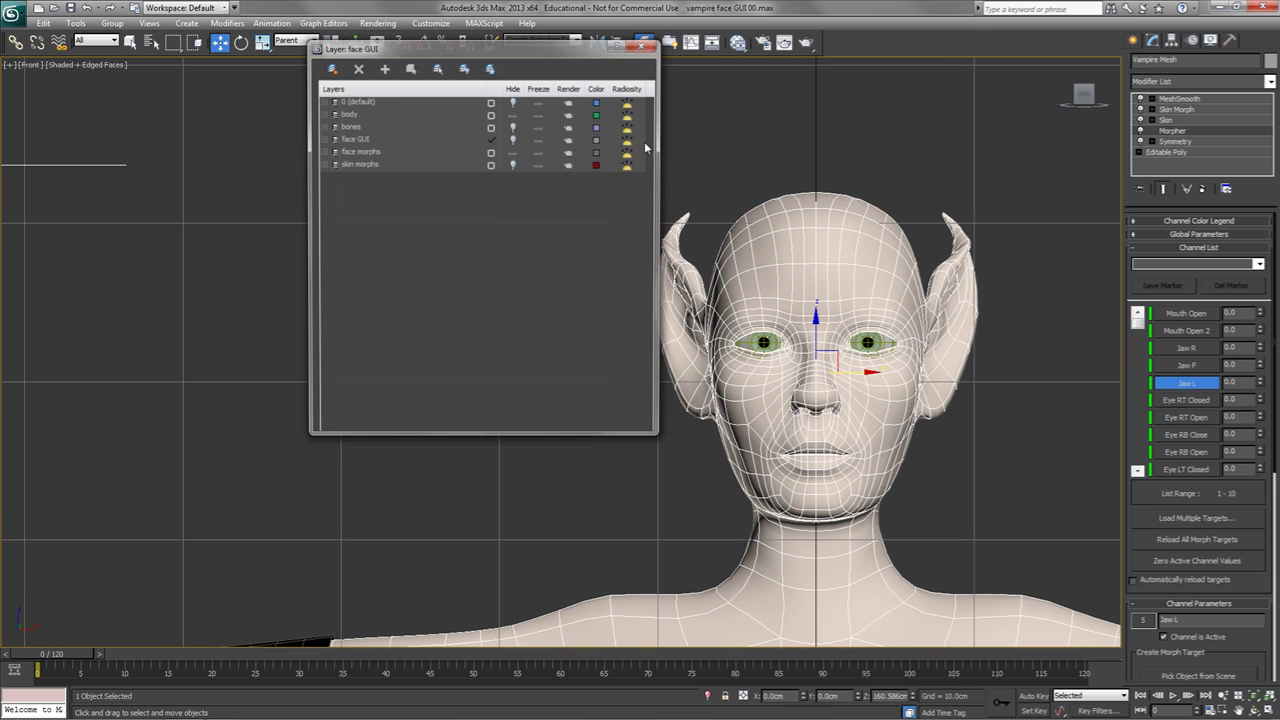
left_click(491, 139)
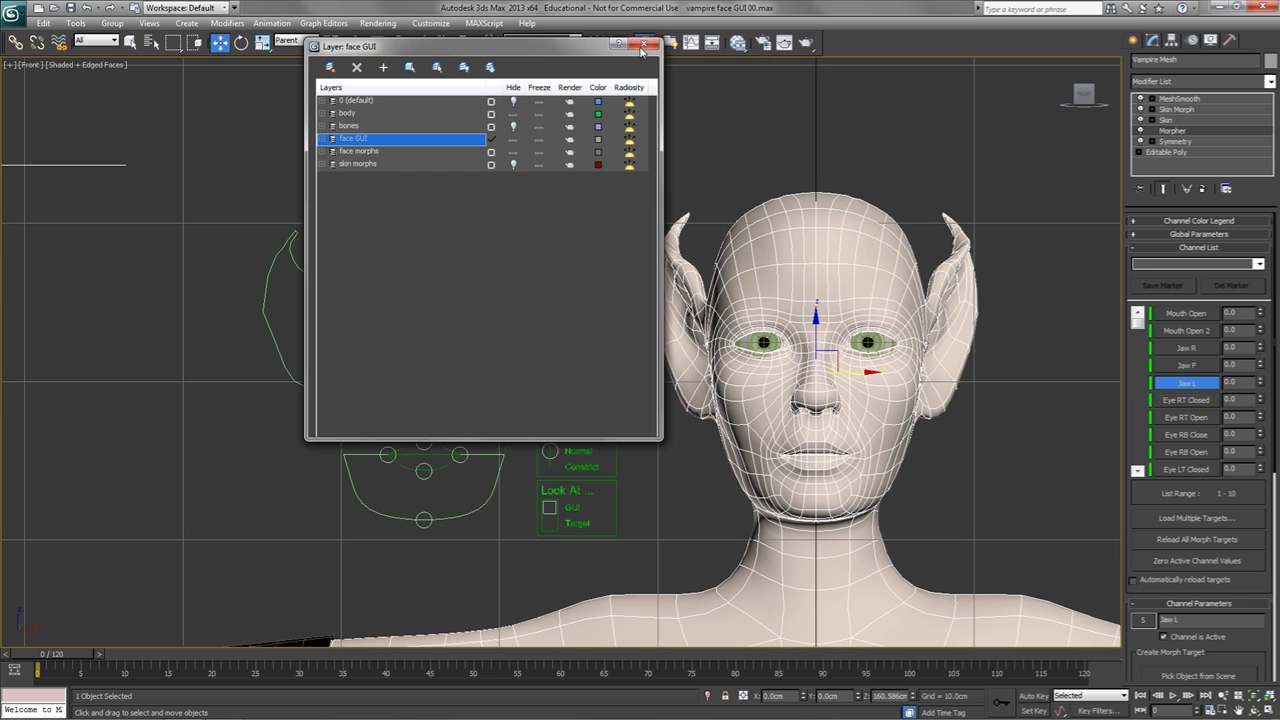
left_click(644, 44)
middle_click_drag(670, 320, 741, 297)
scroll(714, 311, "up", 2)
left_click(798, 338)
middle_click_drag(798, 381, 779, 391)
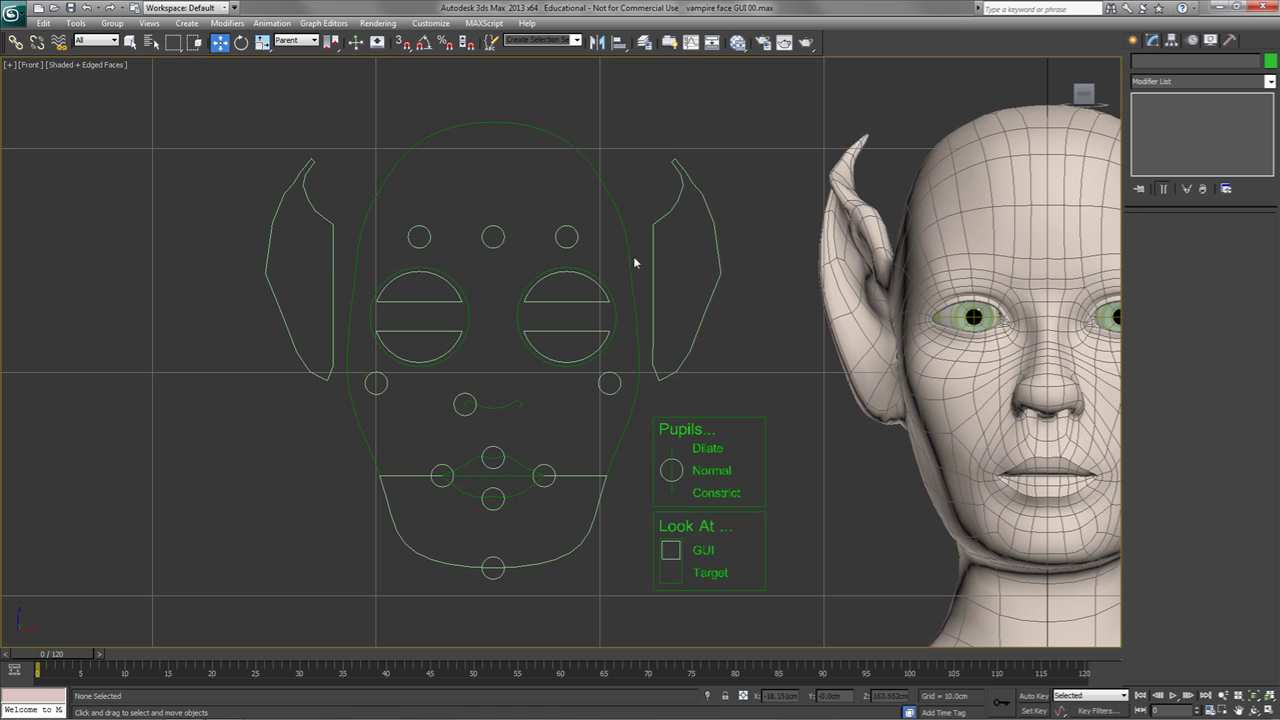
left_click(634, 446)
left_click(700, 405)
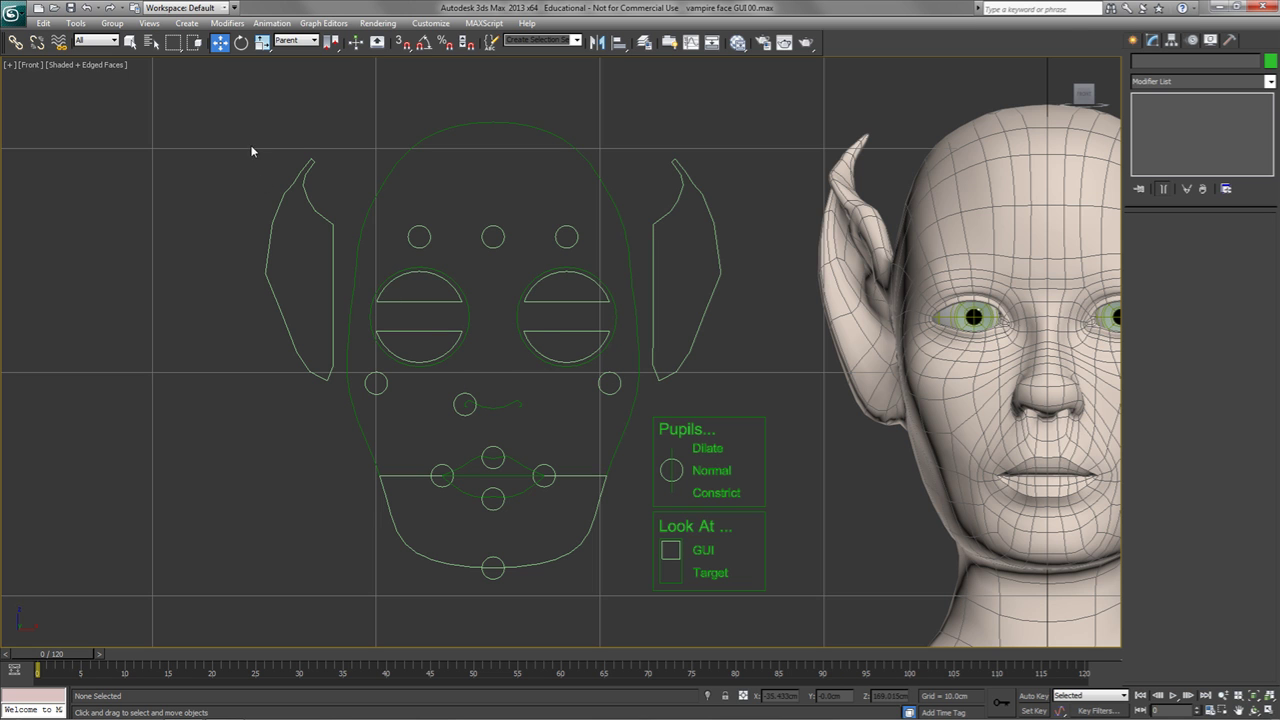
Step: Try raising the right brow control circle on the face GUI and undo the move
left_click(421, 240)
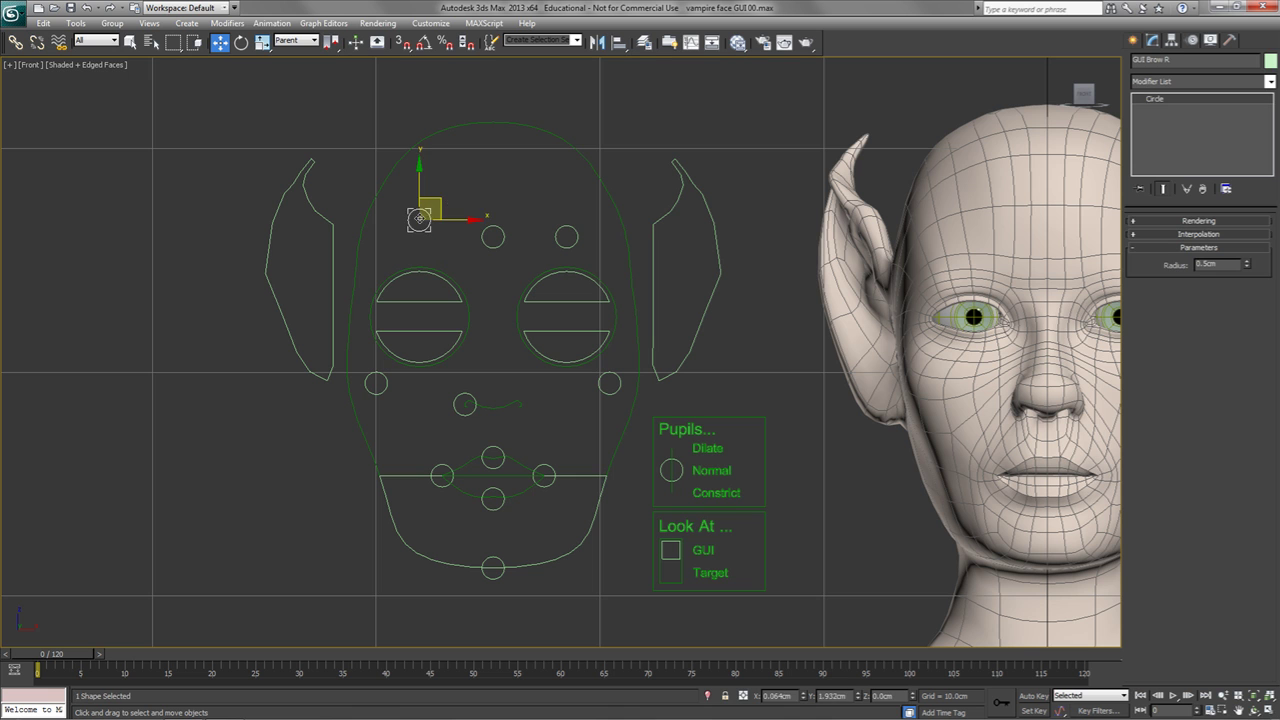
left_click_drag(493, 228, 417, 215)
key("ctrl+z")
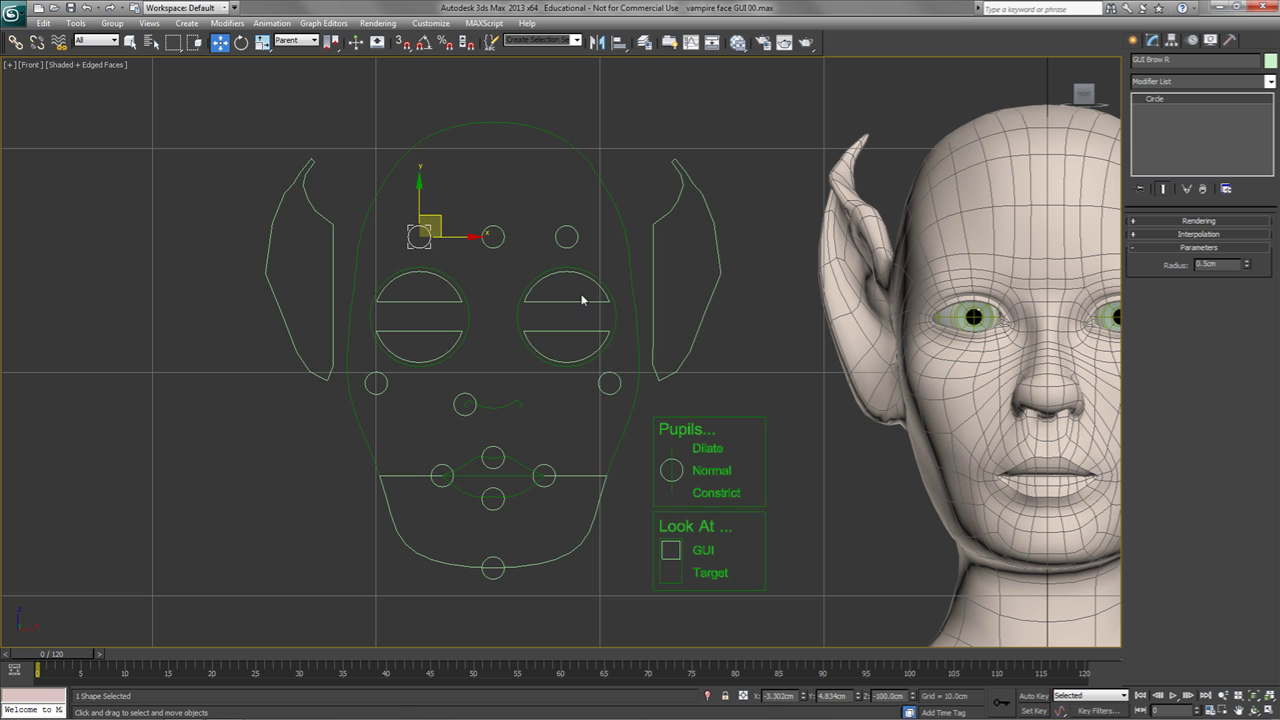
Step: Switch to the two-viewport layout and frame all the morph target heads in the shaded front view without edges
middle_click_drag(625, 302, 414, 309)
middle_click_drag(639, 307, 661, 301)
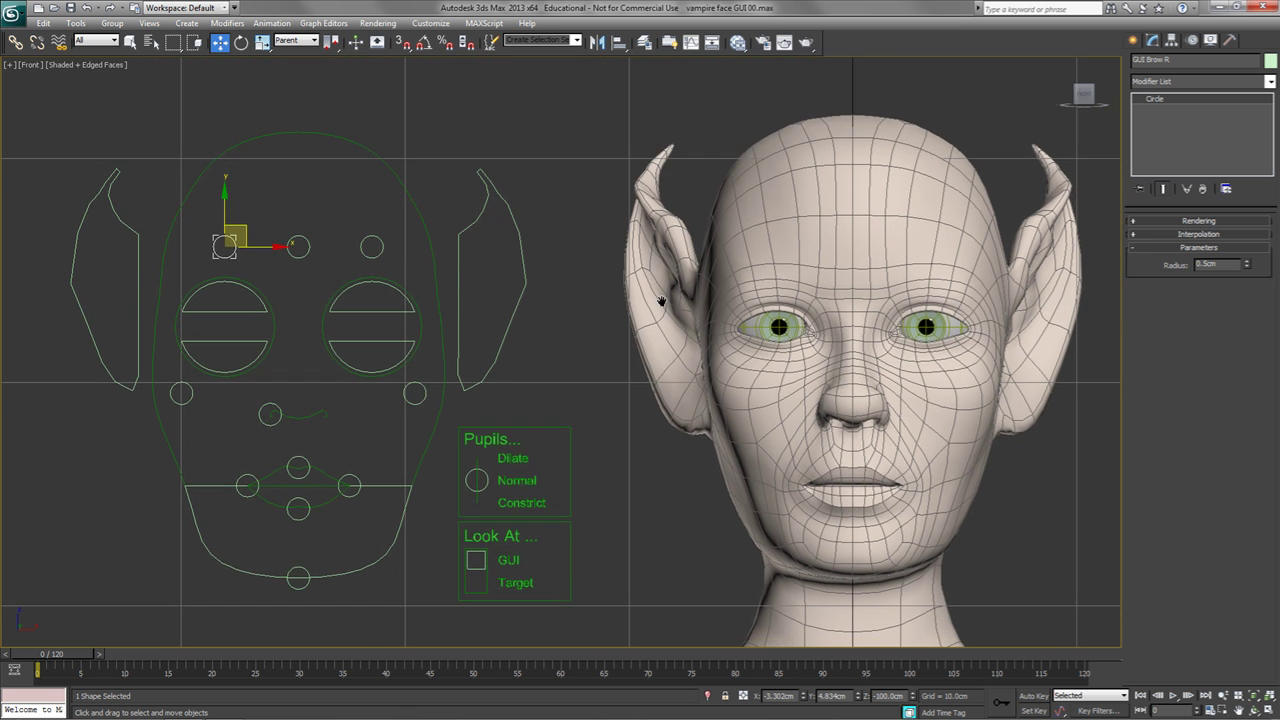
key("alt+w")
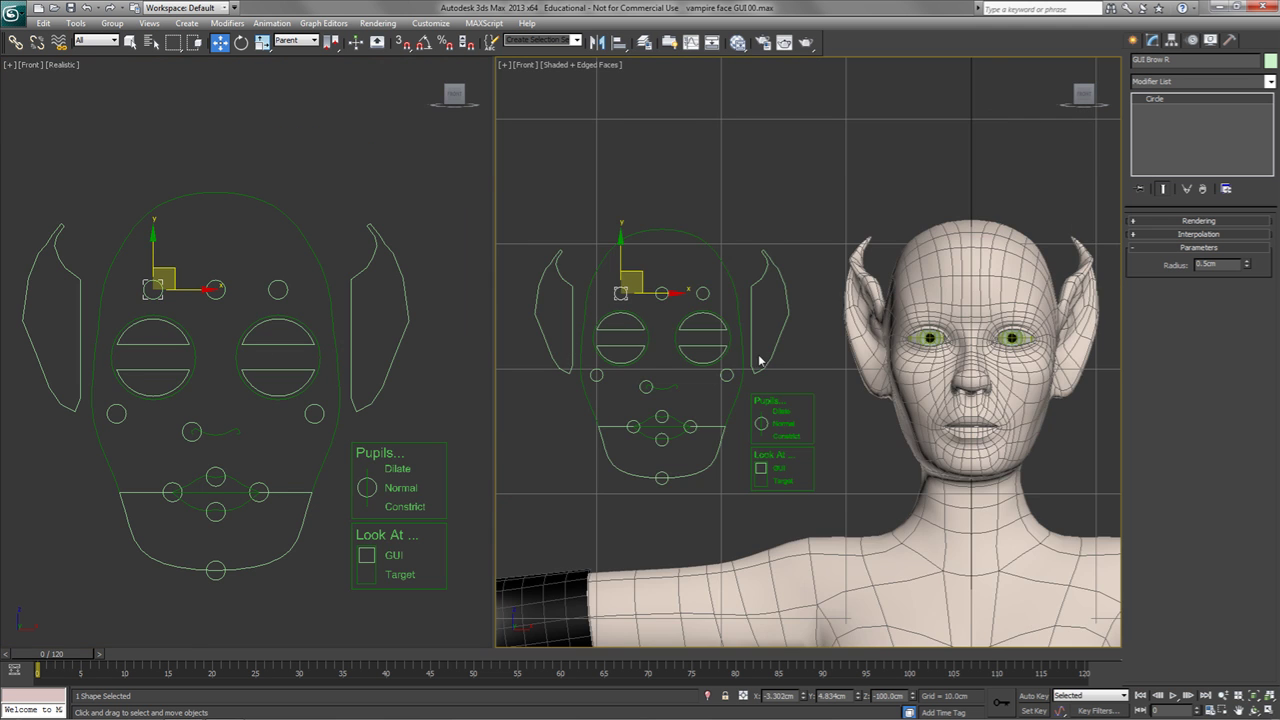
middle_click_drag(953, 384, 686, 446)
scroll(686, 446, "down", 2)
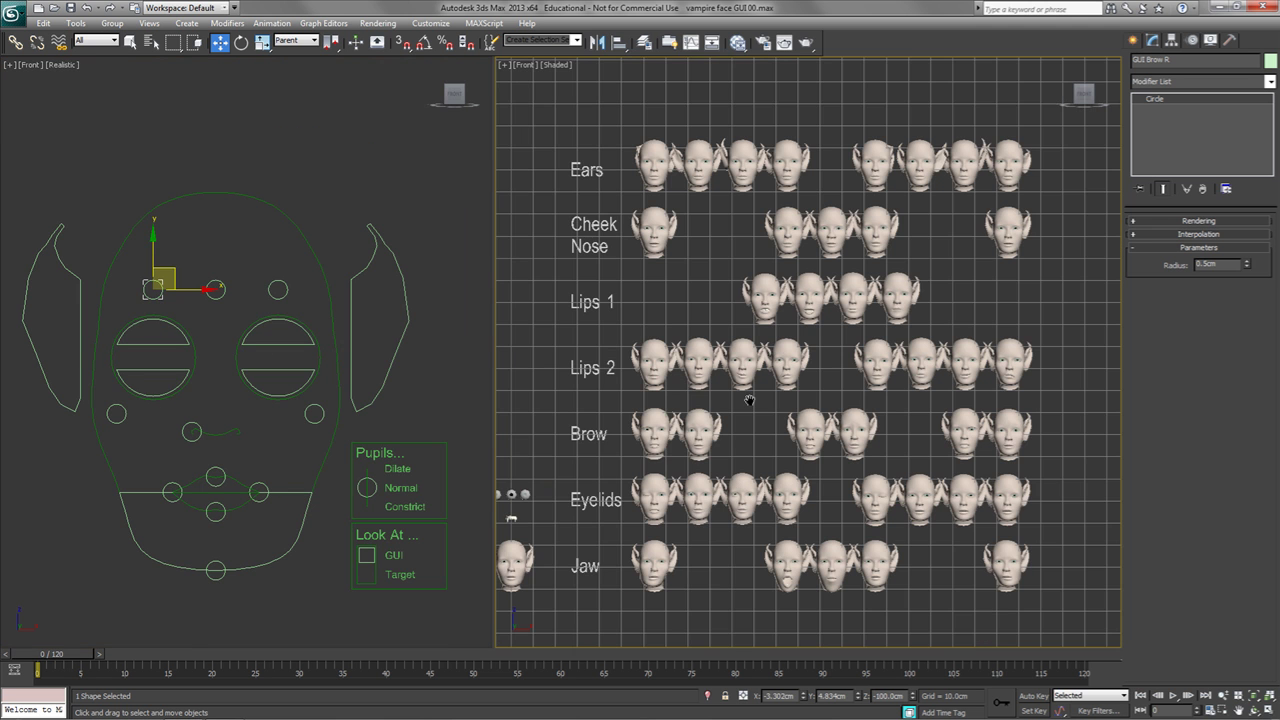
middle_click_drag(749, 397, 768, 405)
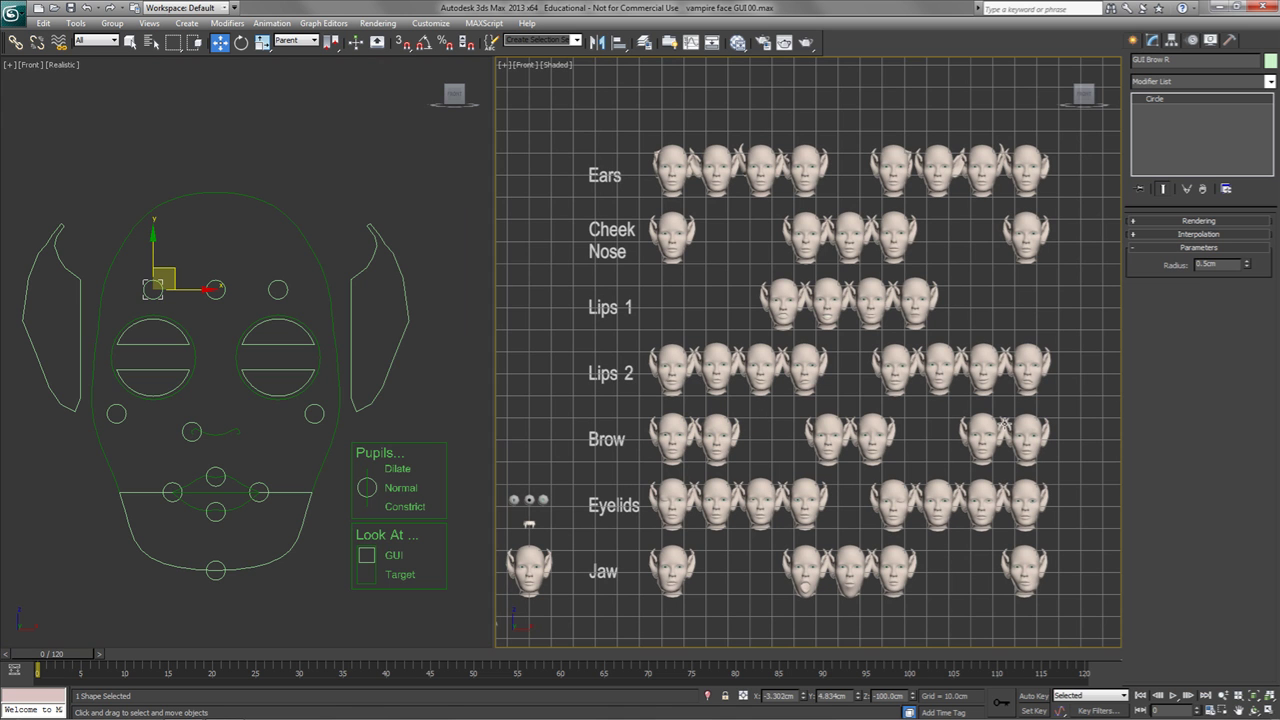
Step: Raise the right, middle and left brow controls on the face GUI to about 5.58 cm in Y
left_click(174, 273)
left_click_drag(169, 271, 169, 257)
left_click_drag(223, 290, 297, 221)
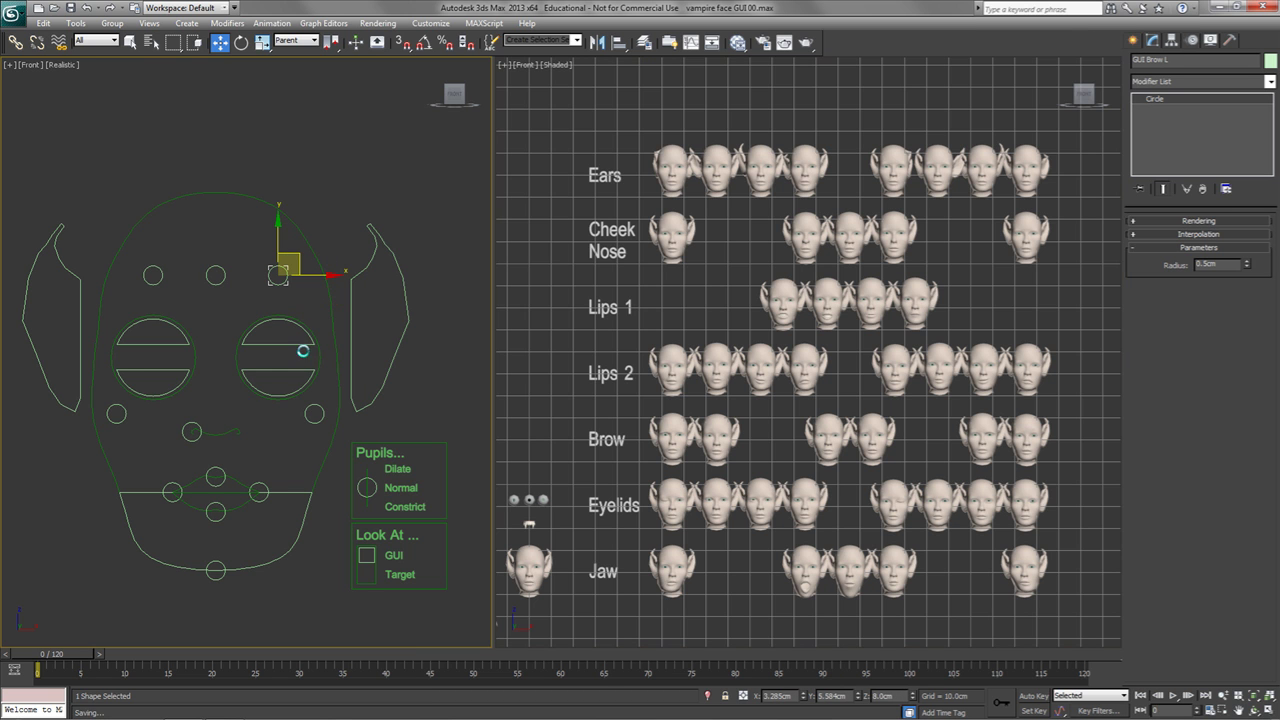
Step: Move the right upper eyelid control down and back up, leaving it raised at about 3.12 cm in Y
left_click(180, 344)
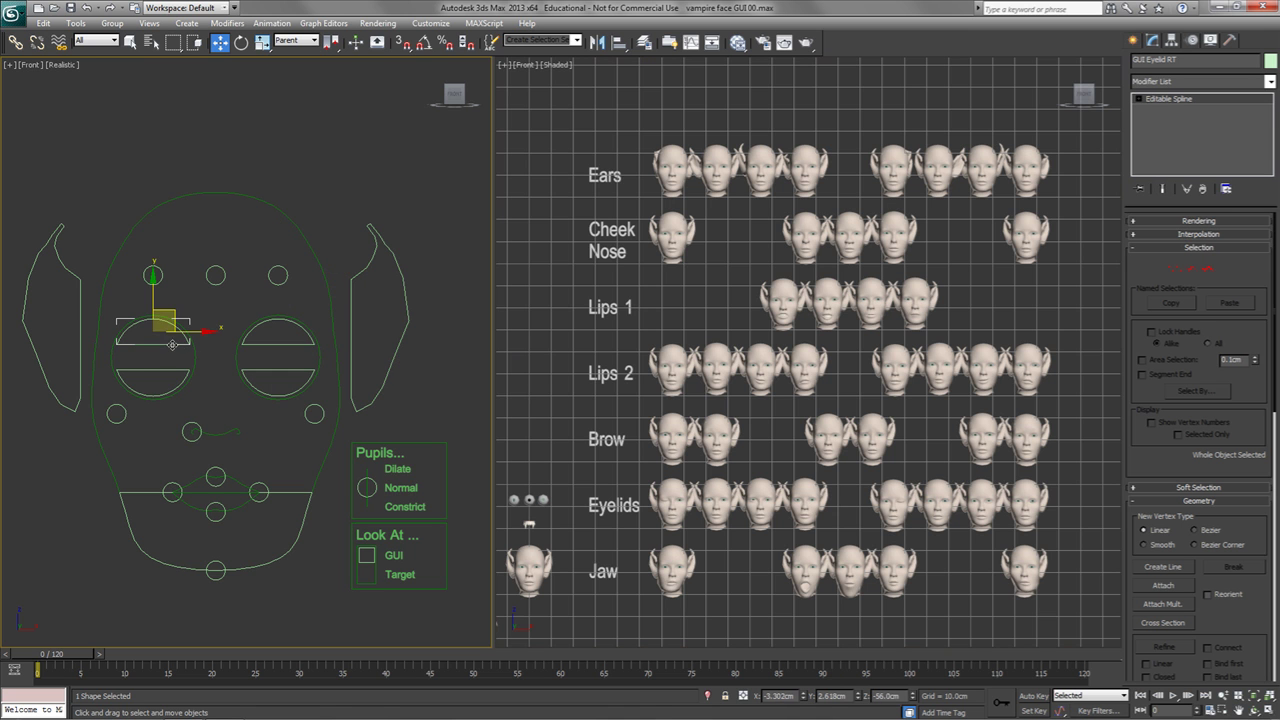
left_click_drag(173, 312, 173, 380)
left_click_drag(182, 311, 186, 291)
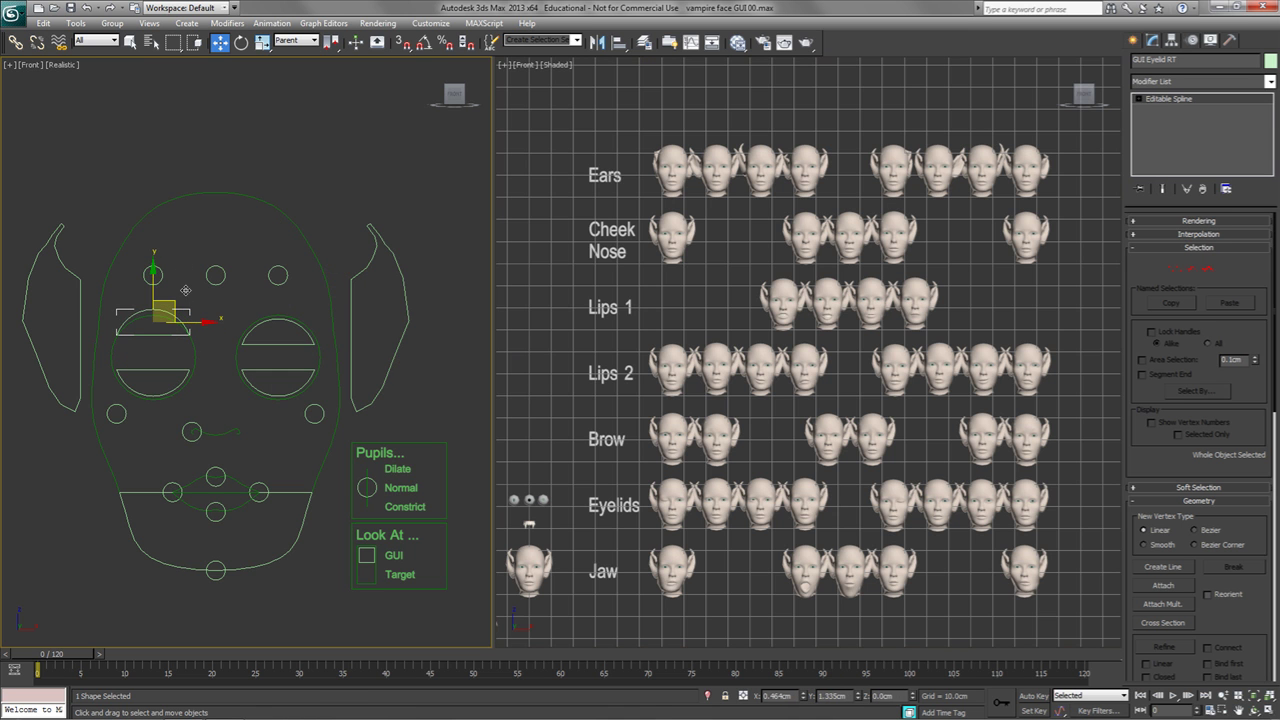
Step: Lower the right lower eyelid control to about -3.69 cm in Y and raise the right cheek control to about -0.96 cm
left_click(174, 370)
mouse_move(175, 359)
left_mouse_down()
mouse_move(180, 302)
mouse_move(175, 375)
left_mouse_up()
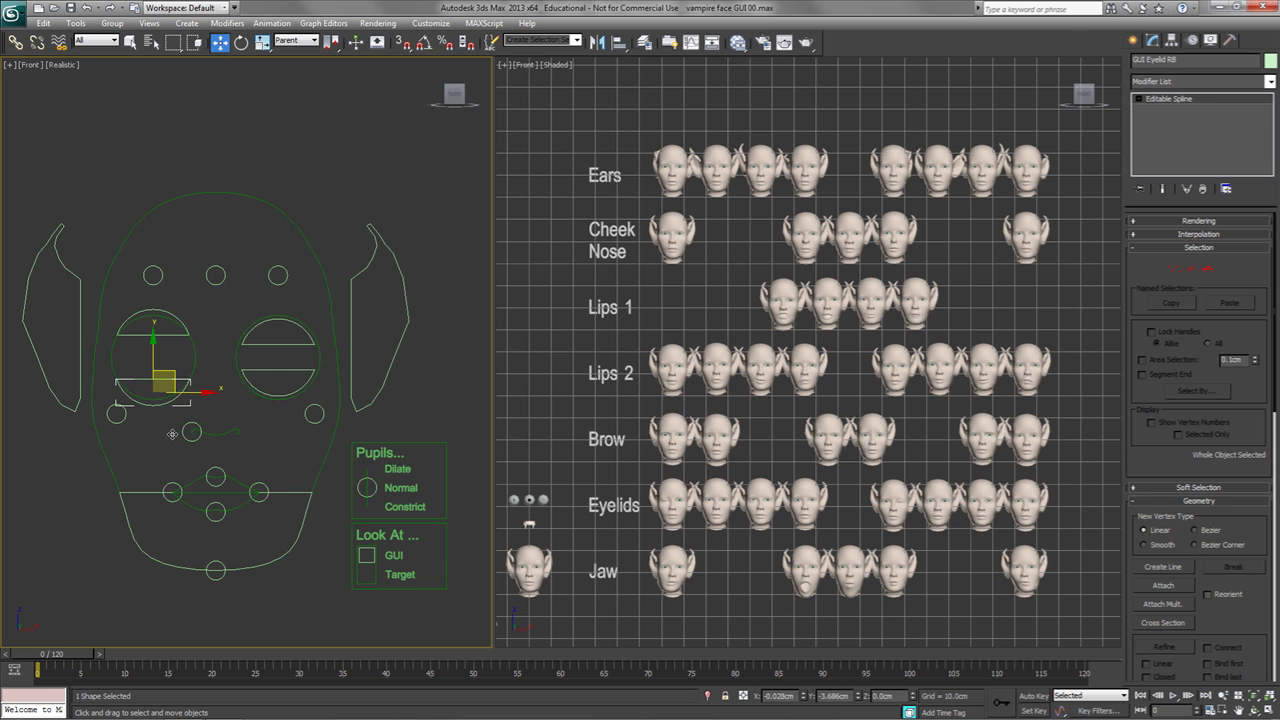
left_click(269, 356)
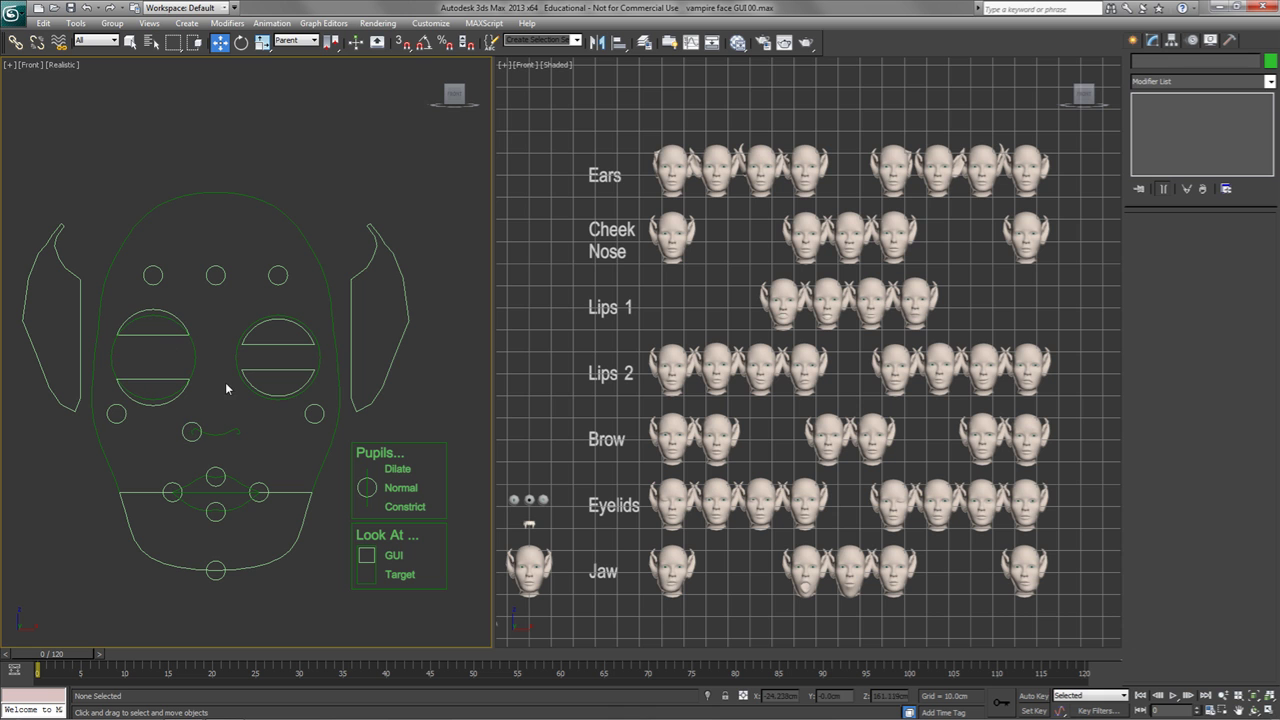
left_click(123, 420)
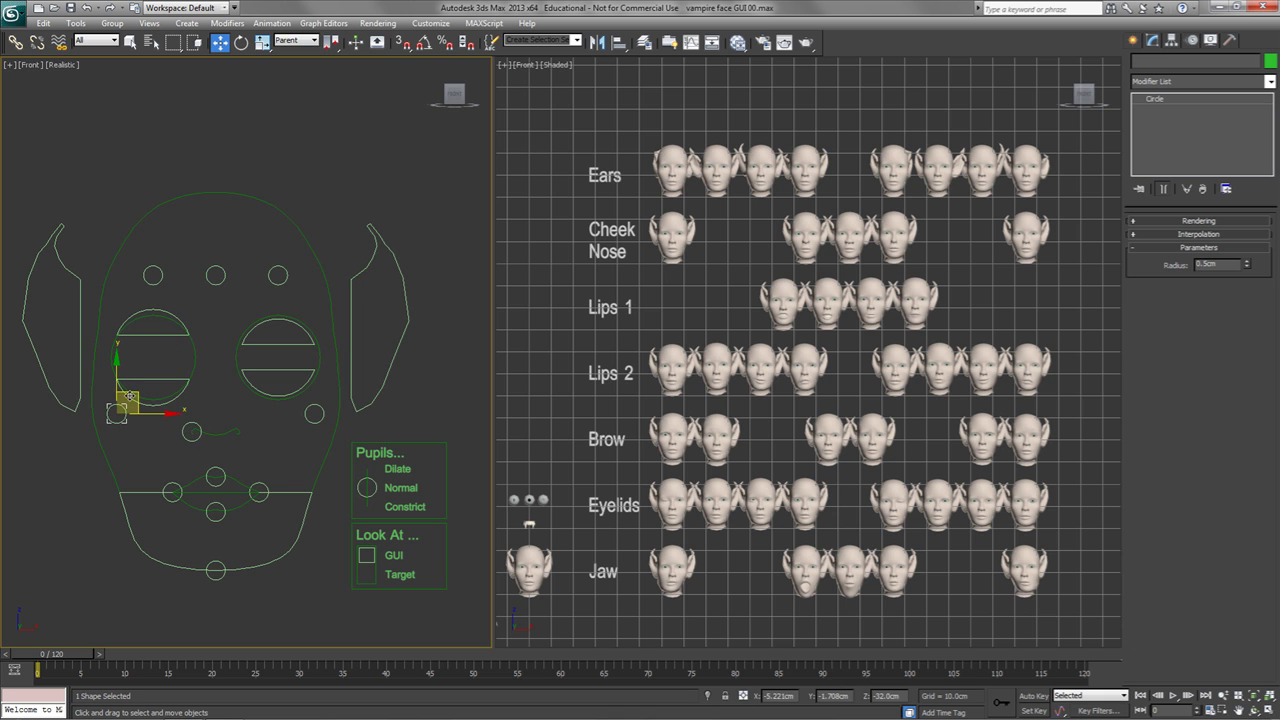
left_click_drag(128, 401, 136, 333)
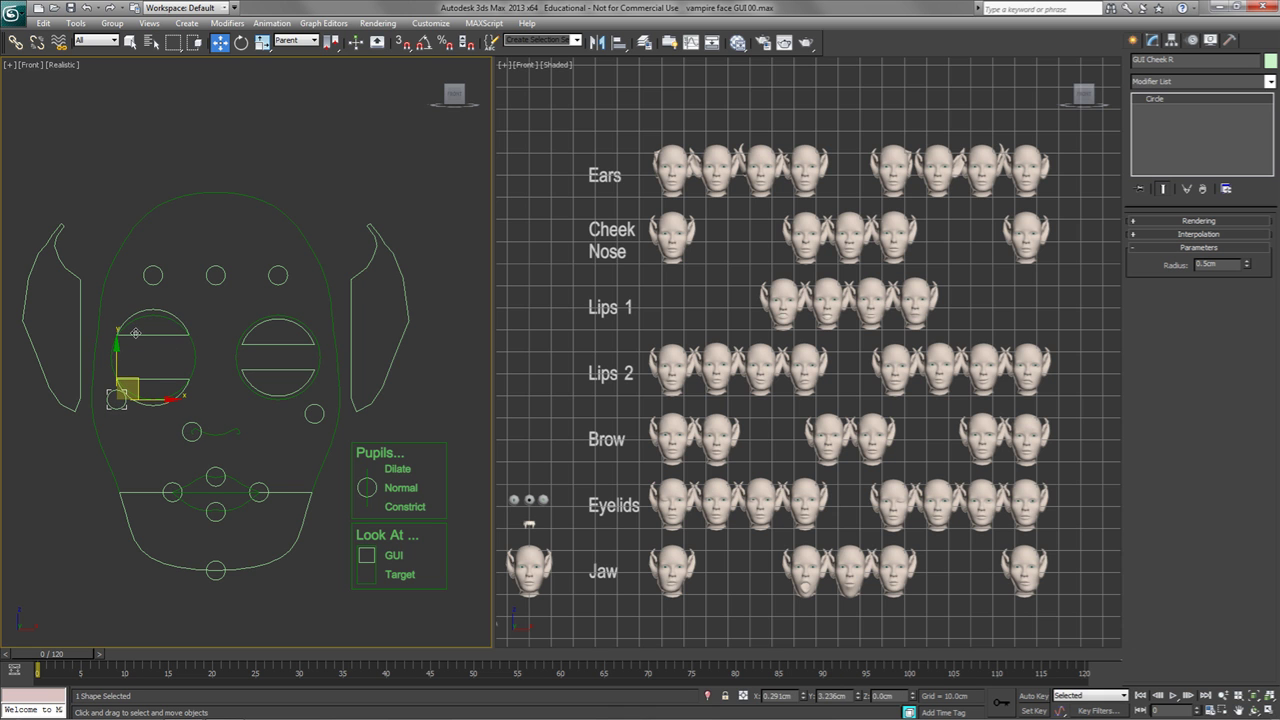
Step: Try out the nose control in different directions, leaving it shifted to about -1.64 cm in X
left_click(200, 426)
left_click_drag(200, 401, 232, 437)
key("ctrl+z")
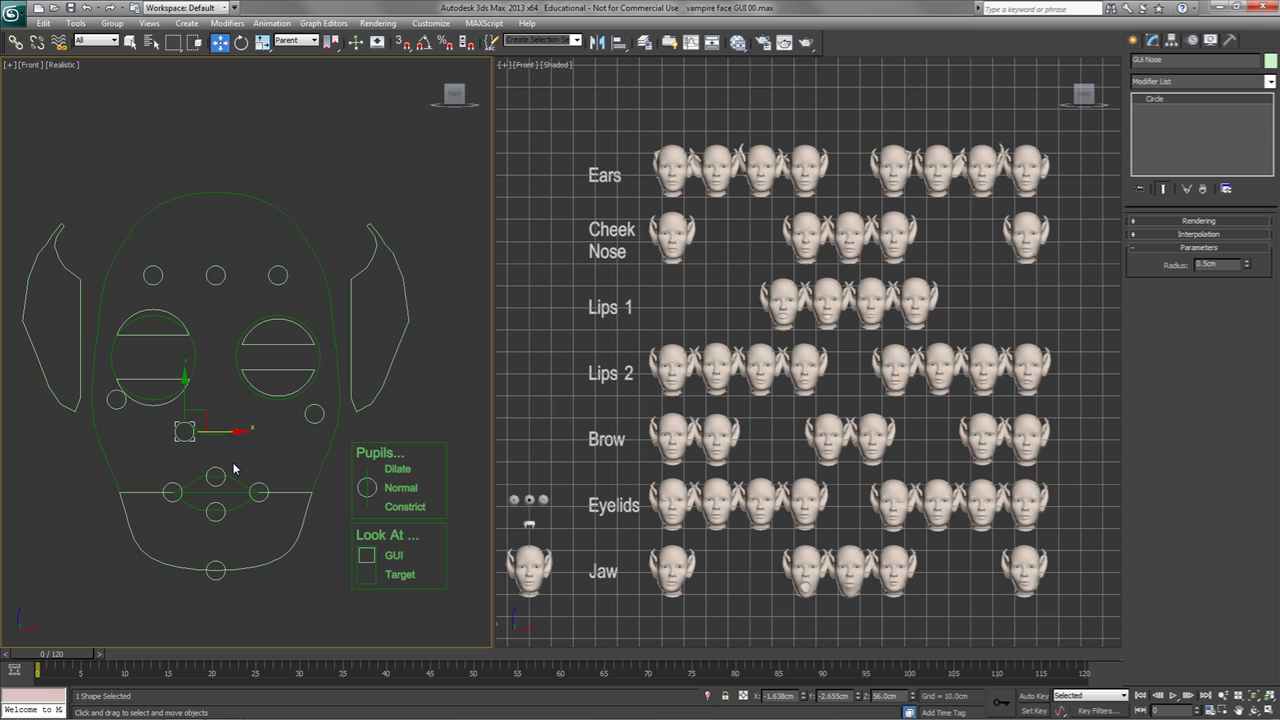
Step: Move the upper lip control down and the lower lip control up on the face GUI
left_click(220, 470)
left_click_drag(221, 434, 215, 482)
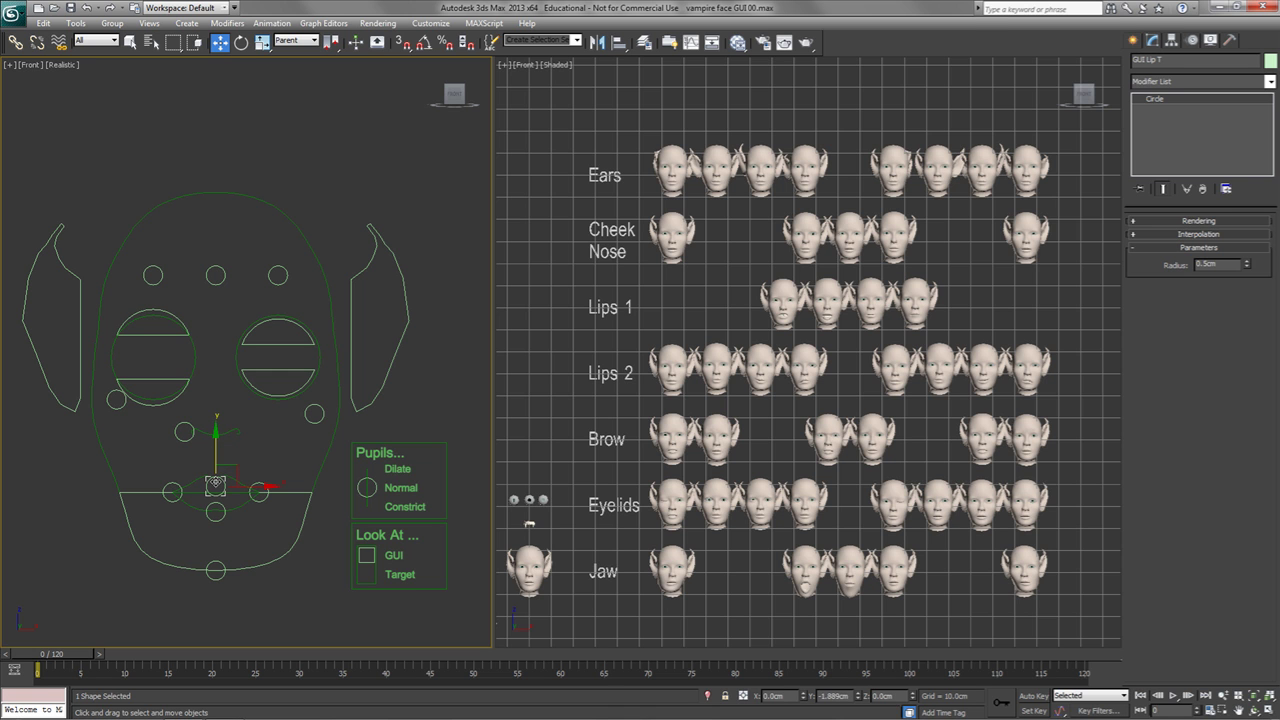
left_click_drag(215, 484, 231, 530)
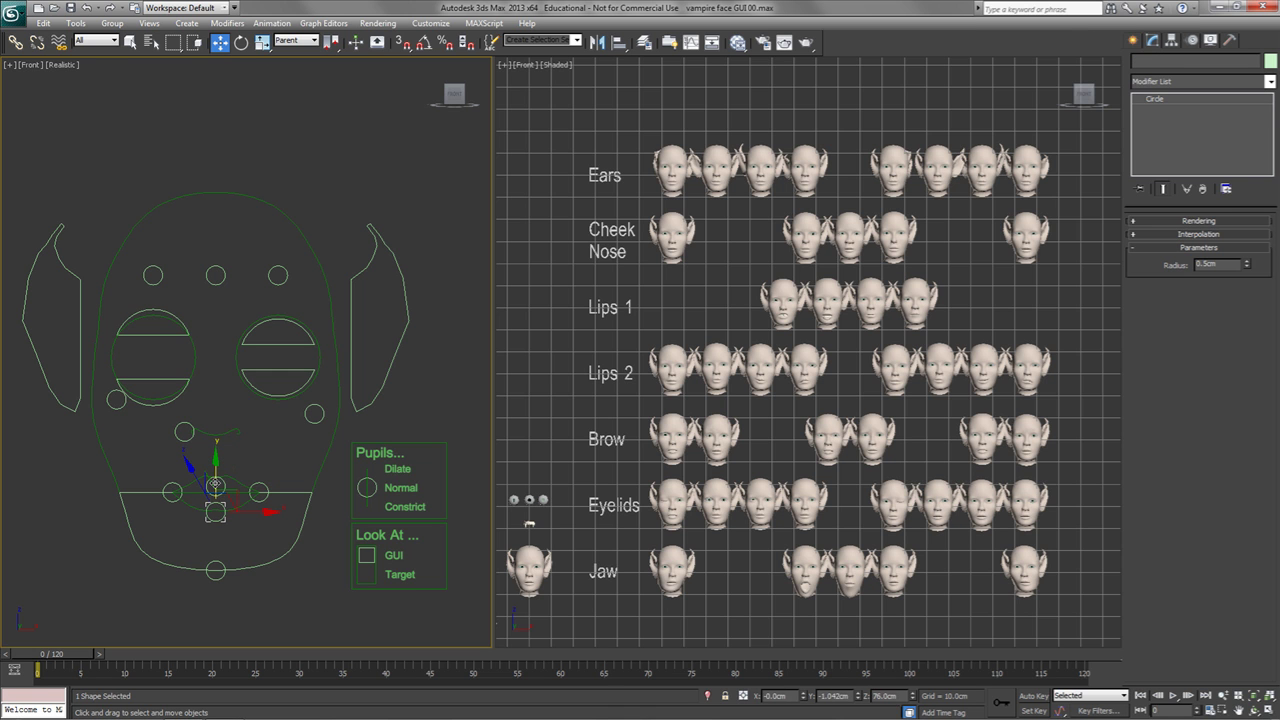
left_click(215, 511)
left_click_drag(215, 511, 236, 441)
Step: Pull the left lip corner control inward and down, and the right lip corner control outward and down
left_click(260, 490)
mouse_move(310, 491)
left_mouse_down()
mouse_move(341, 488)
mouse_move(255, 491)
mouse_move(290, 494)
left_mouse_up()
left_click_drag(257, 441, 254, 521)
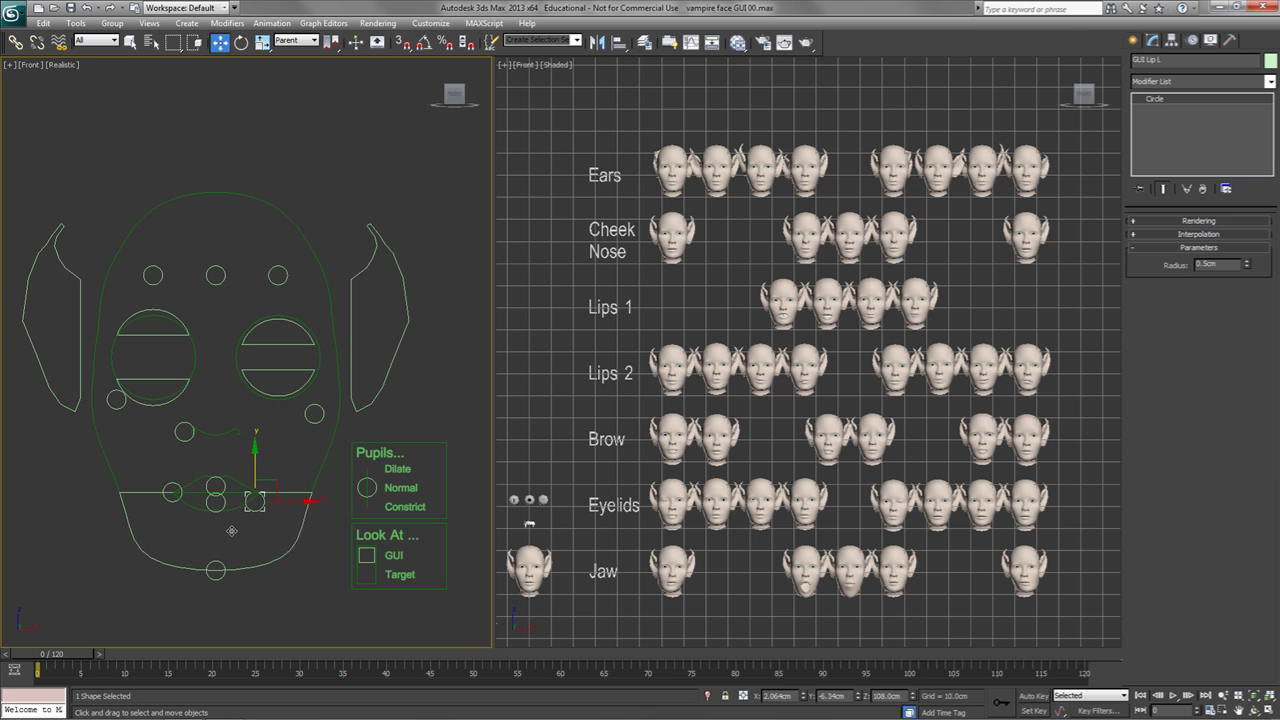
left_click(170, 499)
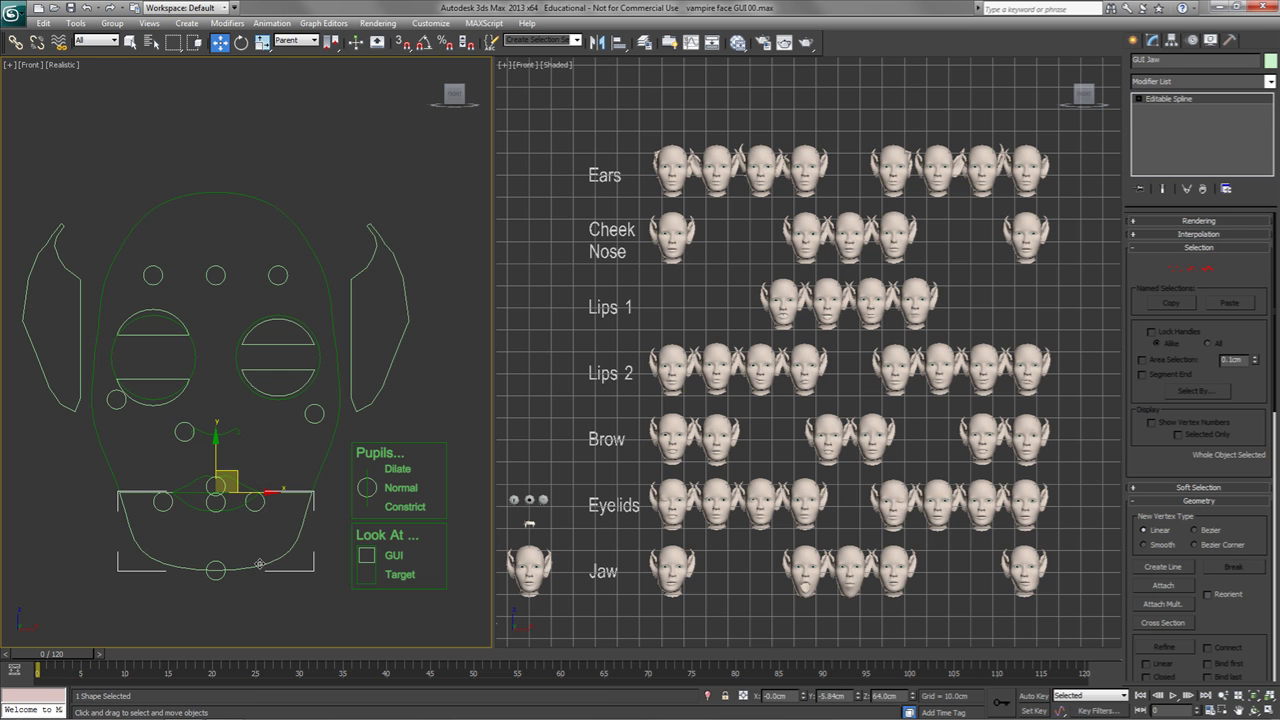
Step: Lower the jaw control to about -6.32 cm in Y and shift the jaw protrusion control toward the character's left
left_click_drag(241, 476, 241, 532)
key("ctrl+z")
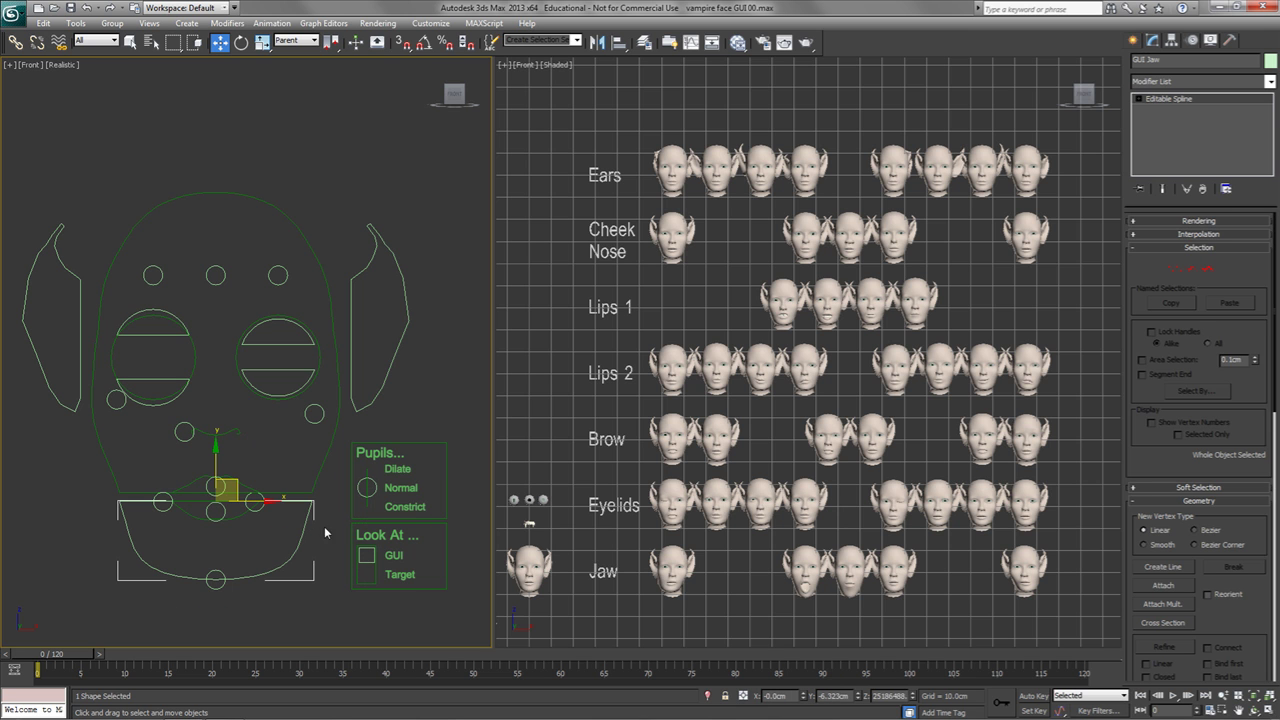
left_click(221, 589)
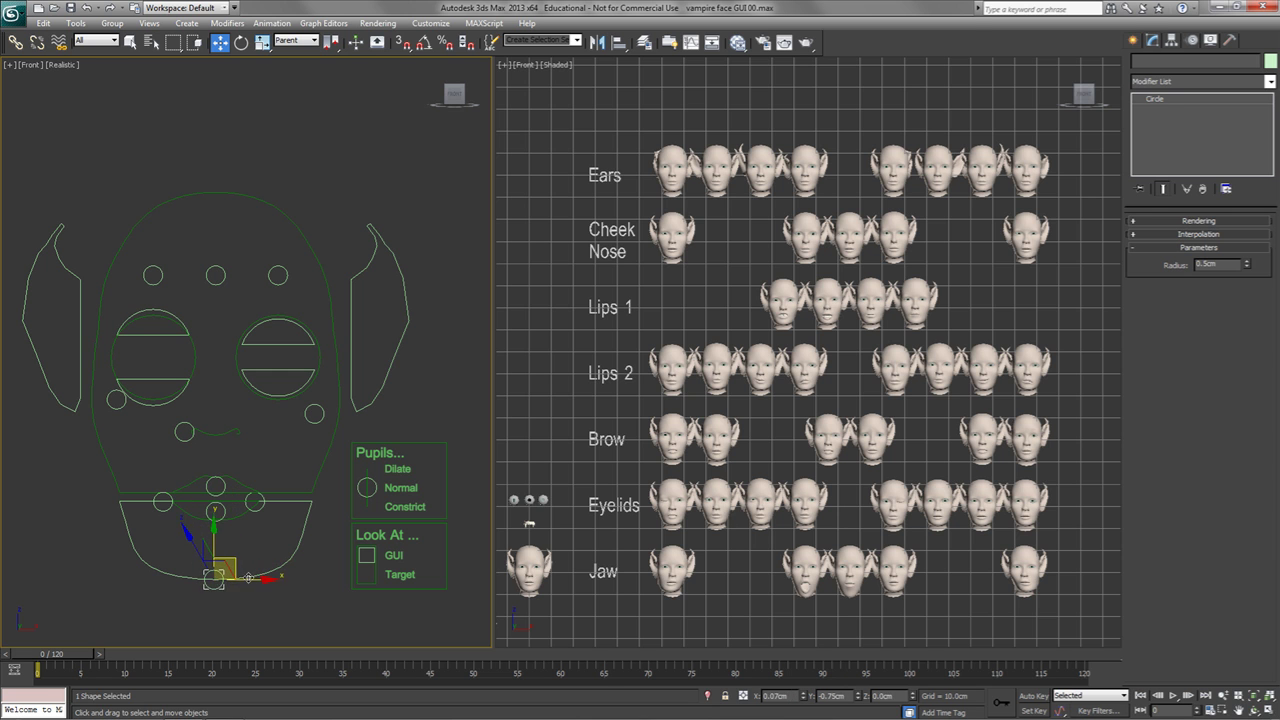
left_click_drag(224, 546, 263, 583)
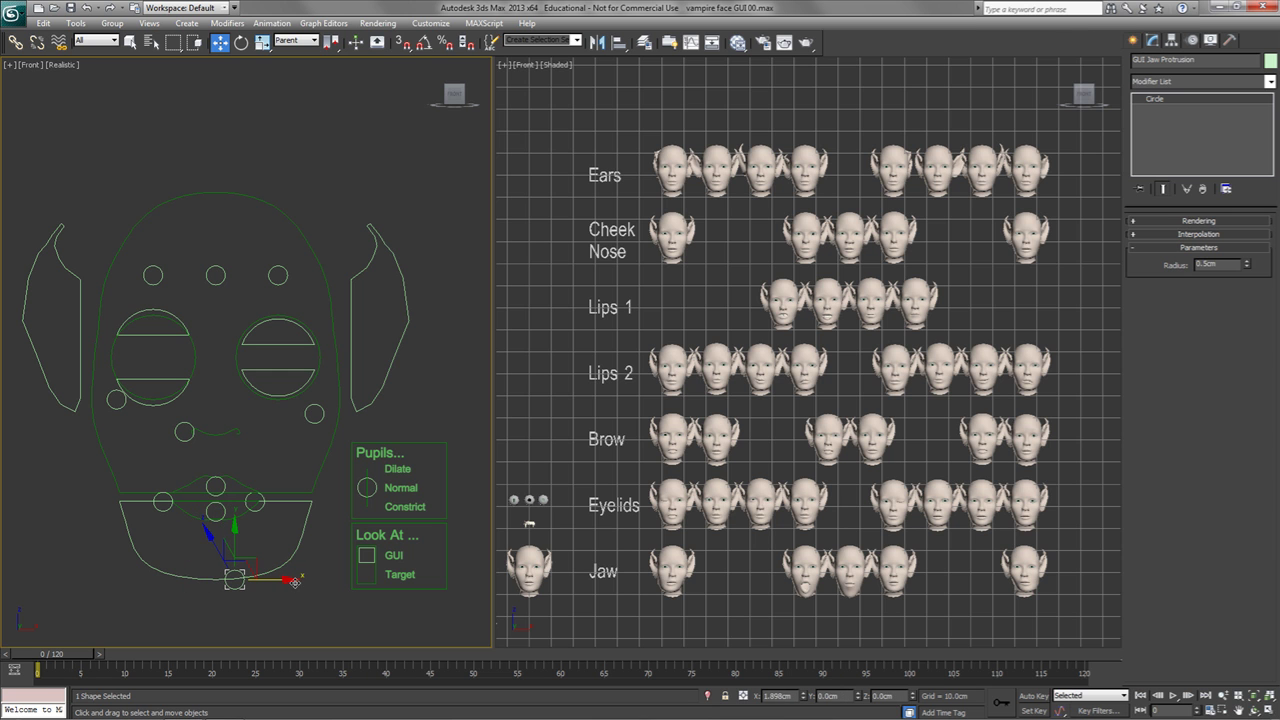
Step: Move the left ear control around, leaving it shifted inward and down toward the head outline
left_click(371, 401)
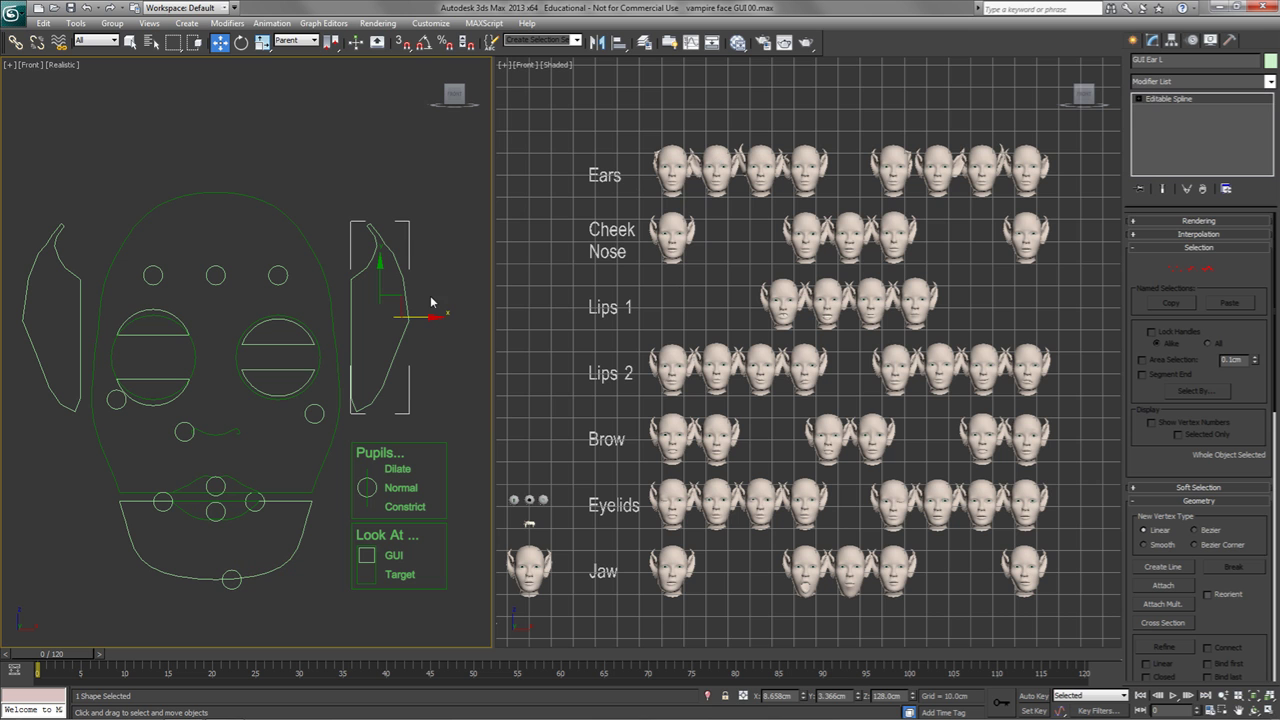
left_click_drag(397, 297, 364, 213)
left_click_drag(430, 180, 340, 330)
Step: Raise the pupils control toward Dilate, about 0.34 cm in Y, and try moving the Look At control from GUI
left_click(375, 487)
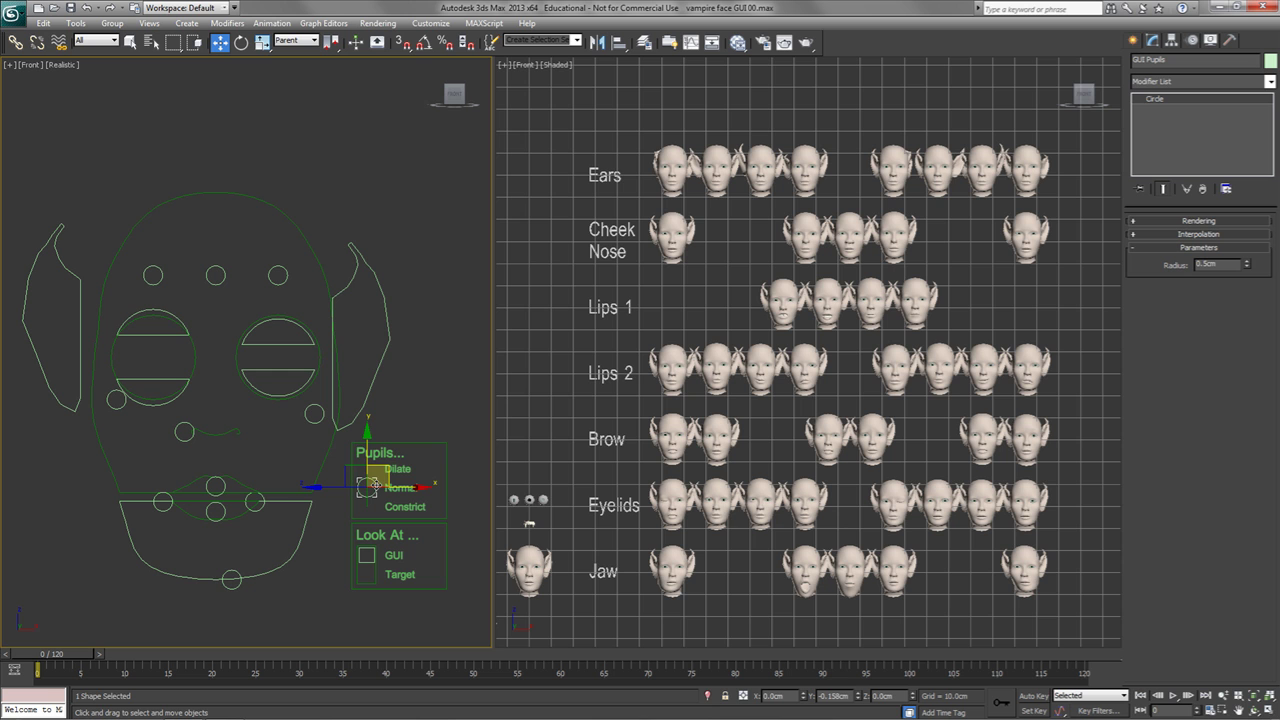
left_click_drag(377, 486, 404, 465)
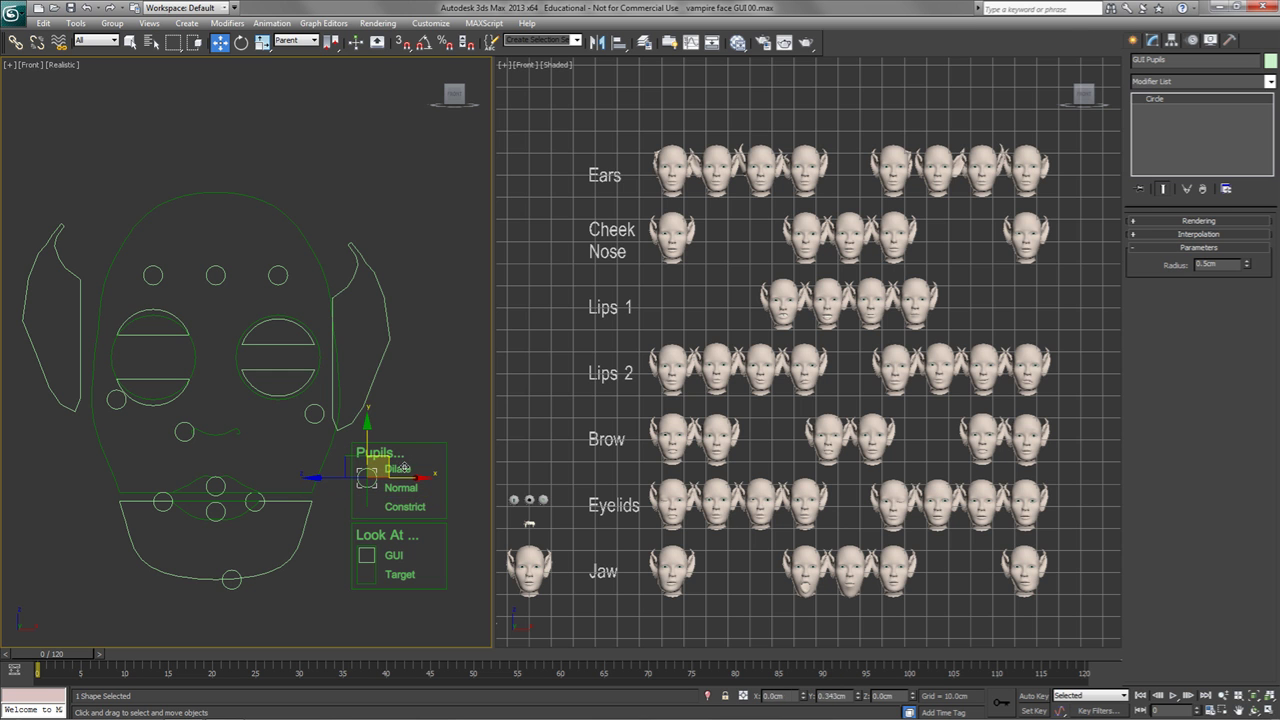
left_click(367, 556)
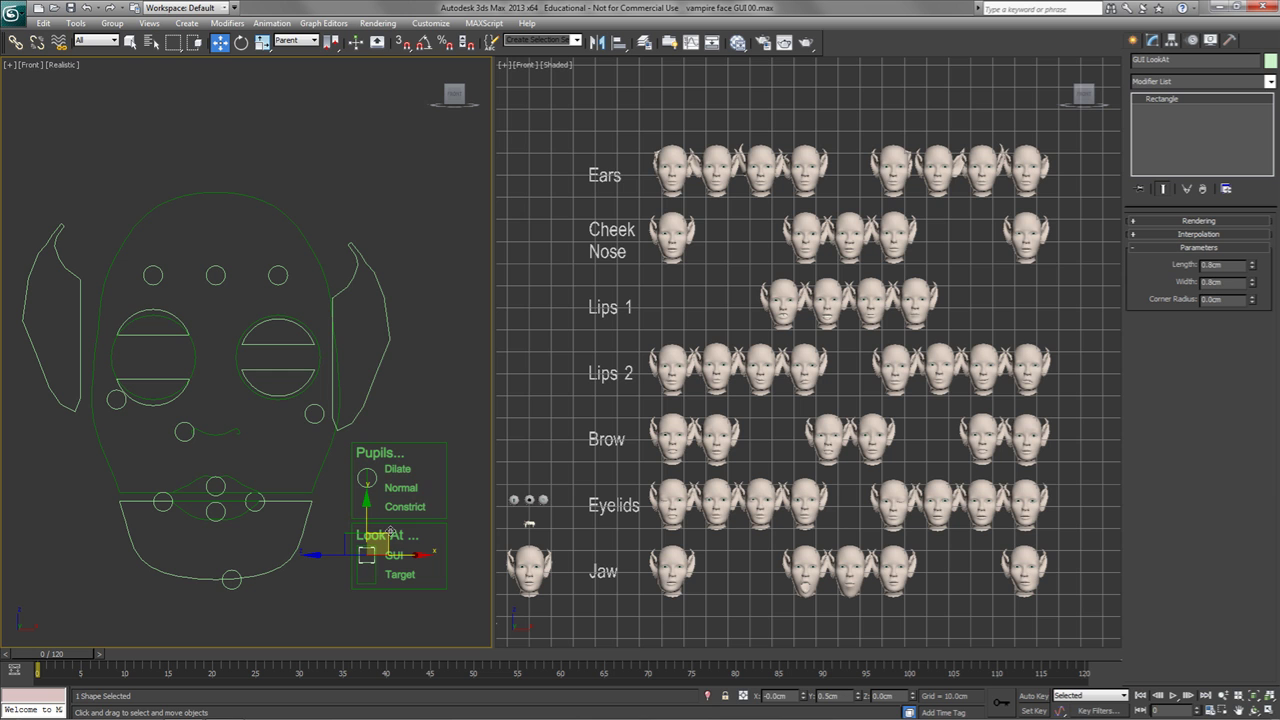
left_click_drag(388, 557, 394, 530)
Step: Select all the face GUI control shapes and reset them together with Transform To Zero
left_click(369, 477, "ctrl")
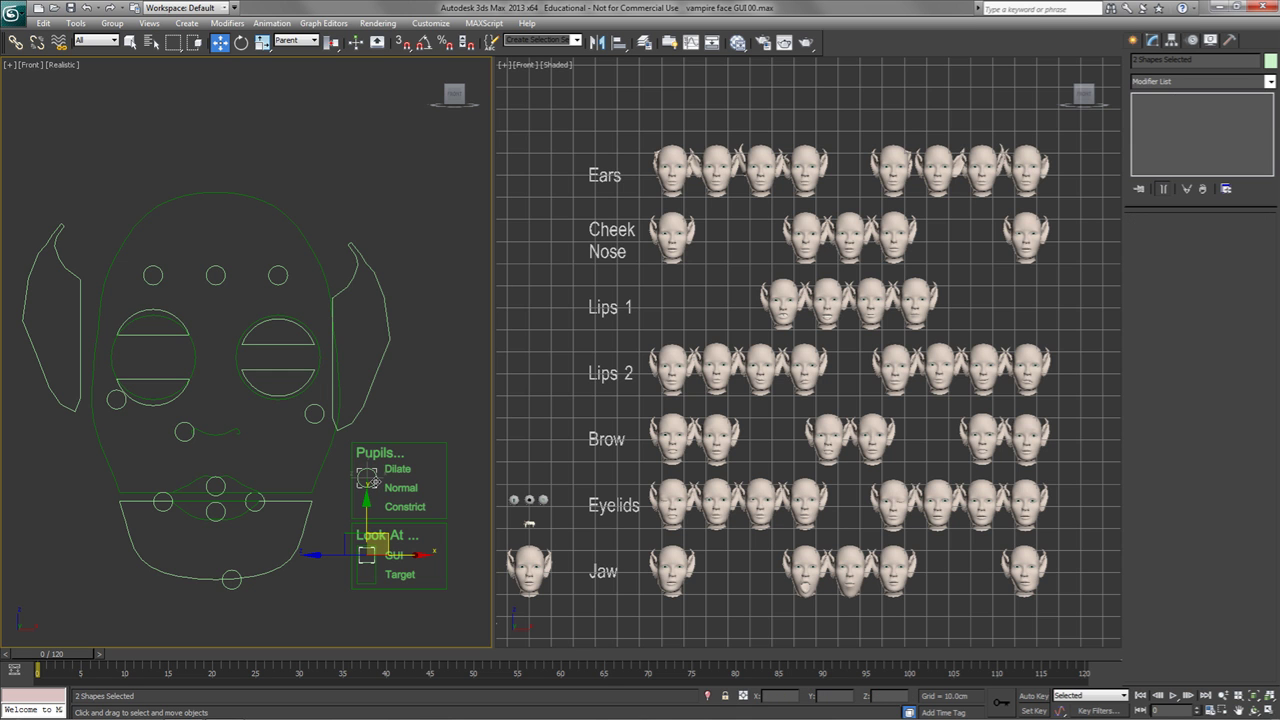
left_click(350, 257, "ctrl")
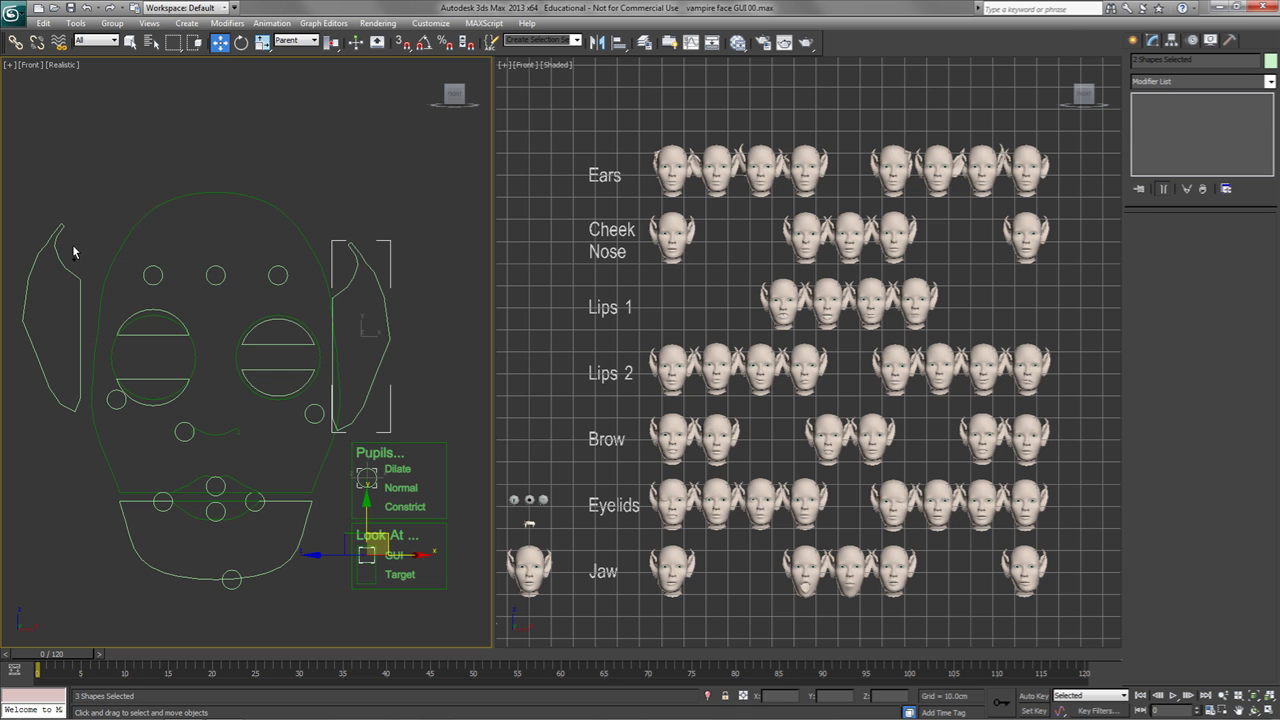
left_click_drag(76, 250, 43, 298, "ctrl")
left_click_drag(291, 261, 142, 385, "ctrl")
left_click_drag(307, 414, 297, 424, "ctrl")
left_click(116, 400, "ctrl")
left_click(183, 434, "ctrl")
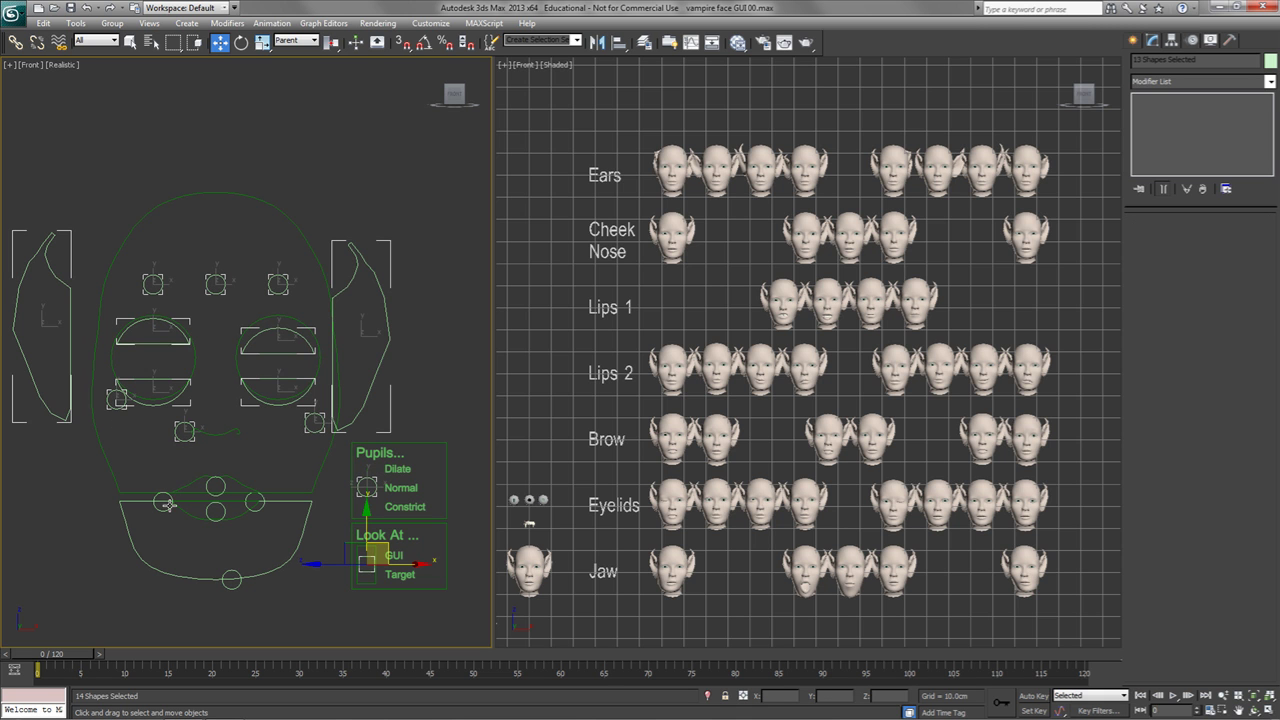
left_click(163, 503, "ctrl")
left_click(220, 512, "ctrl")
left_click(217, 489, "ctrl")
left_click(254, 501, "ctrl")
left_click(236, 578, "ctrl")
left_click(231, 574, "ctrl")
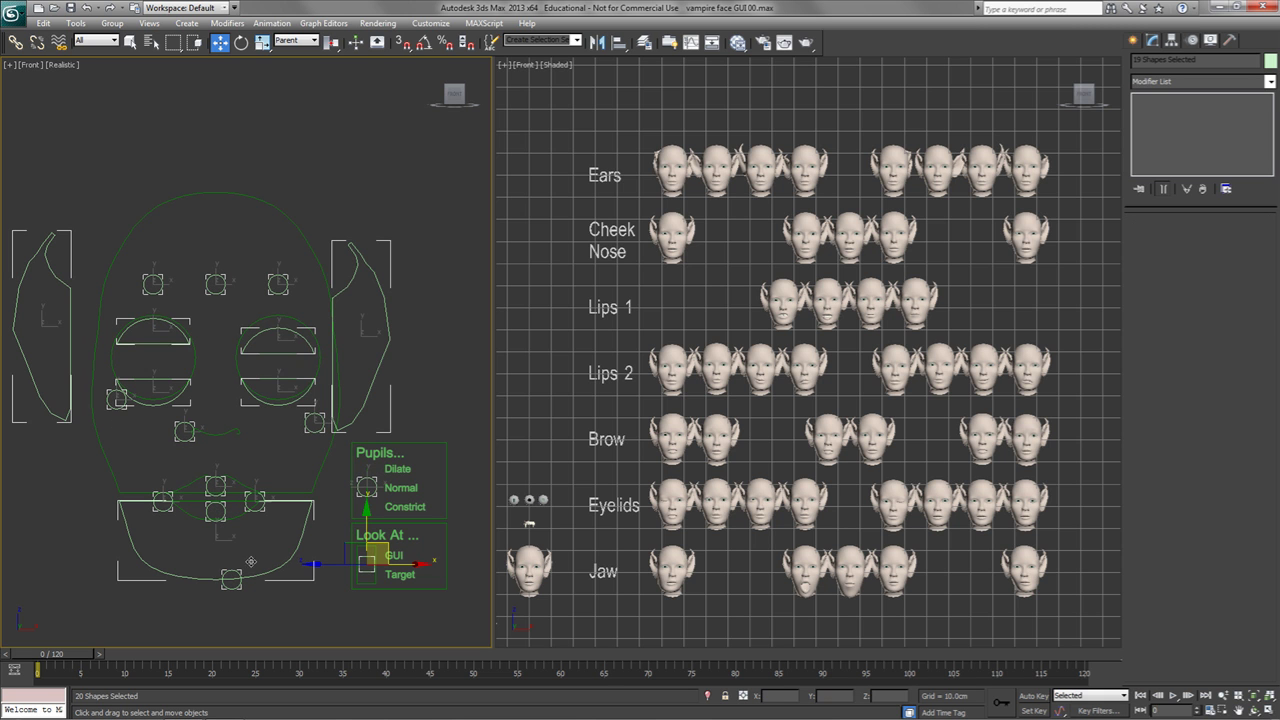
right_click(257, 450)
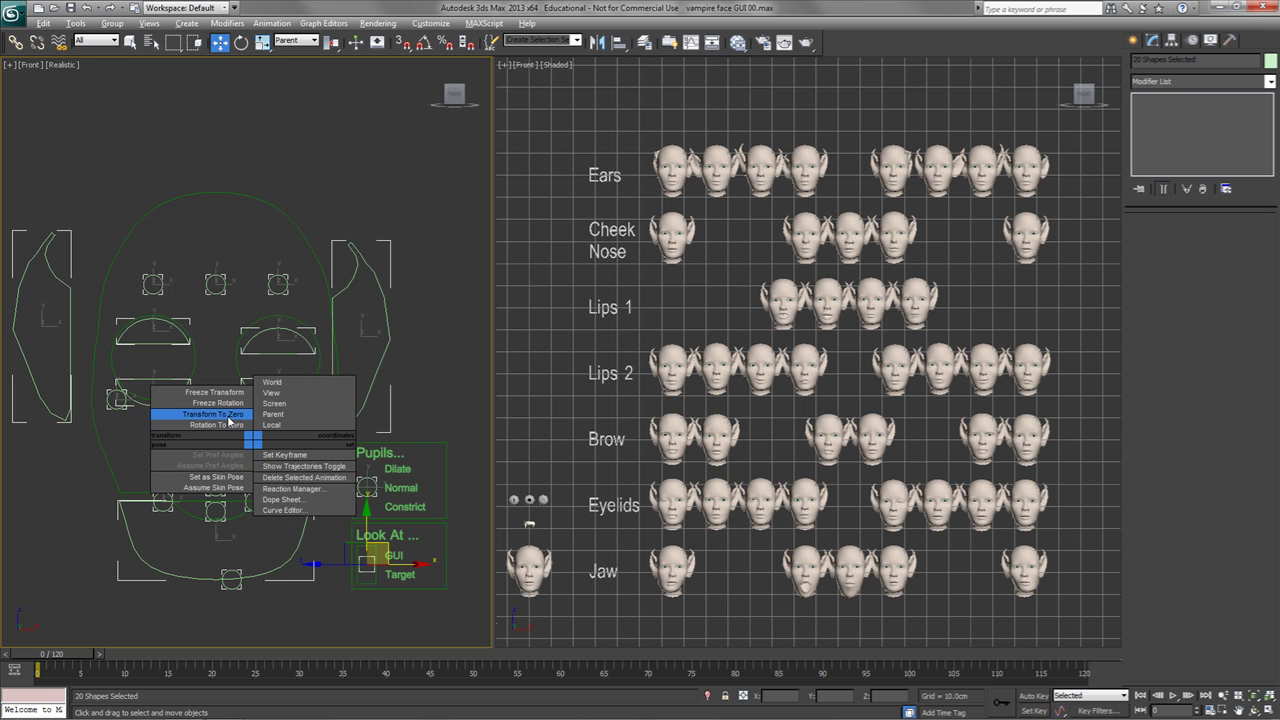
left_click(229, 414)
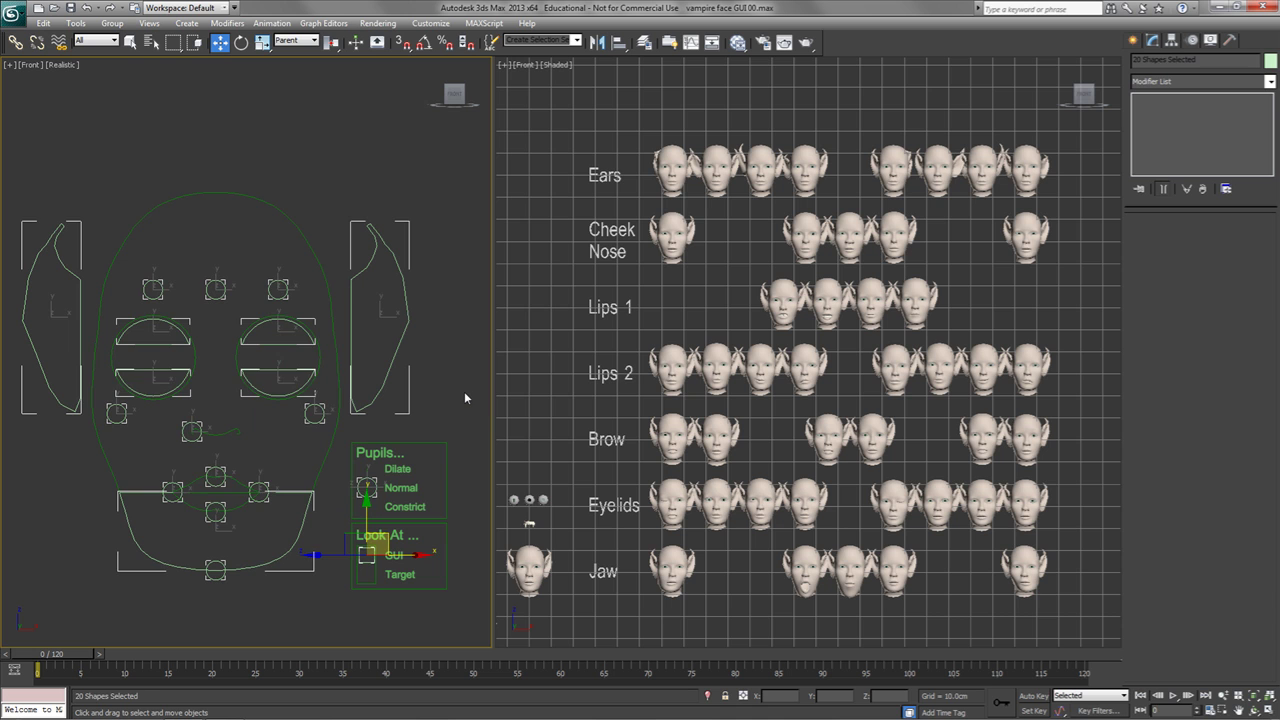
left_click(487, 426)
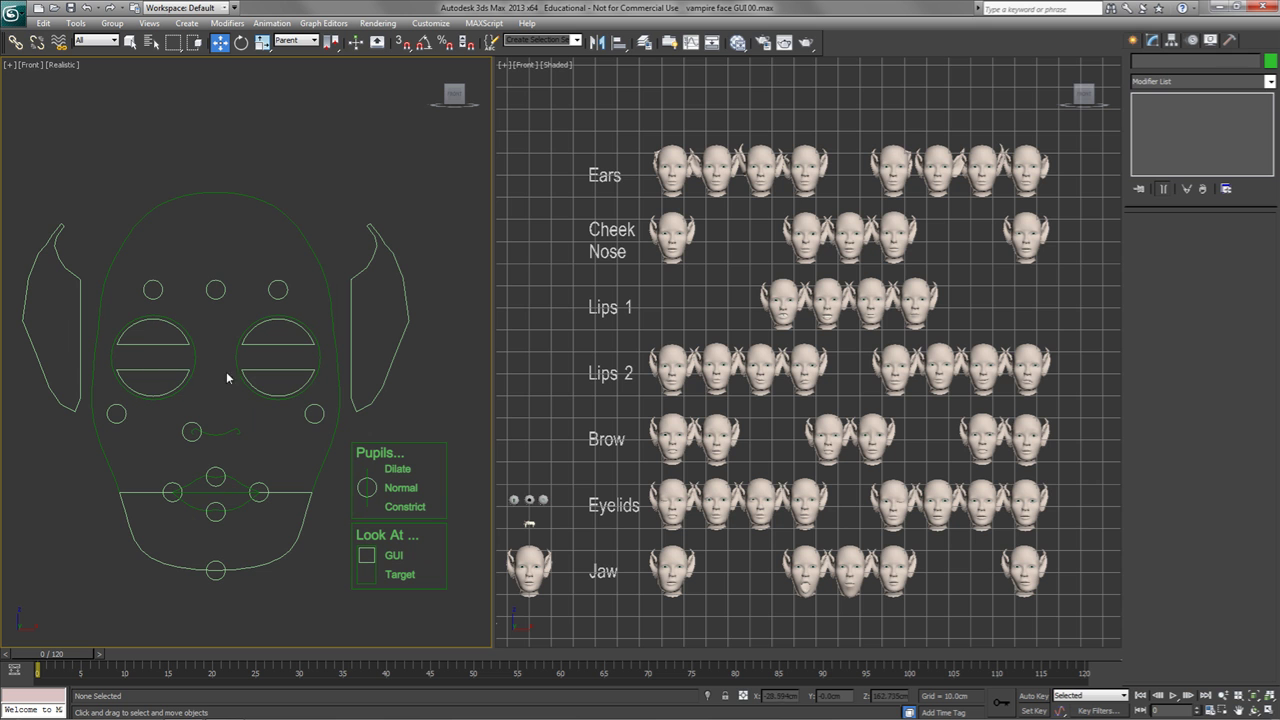
Step: Draw a small circle spline beside the left ear control in the maximized front view and give it a pale green object color
key("alt+w")
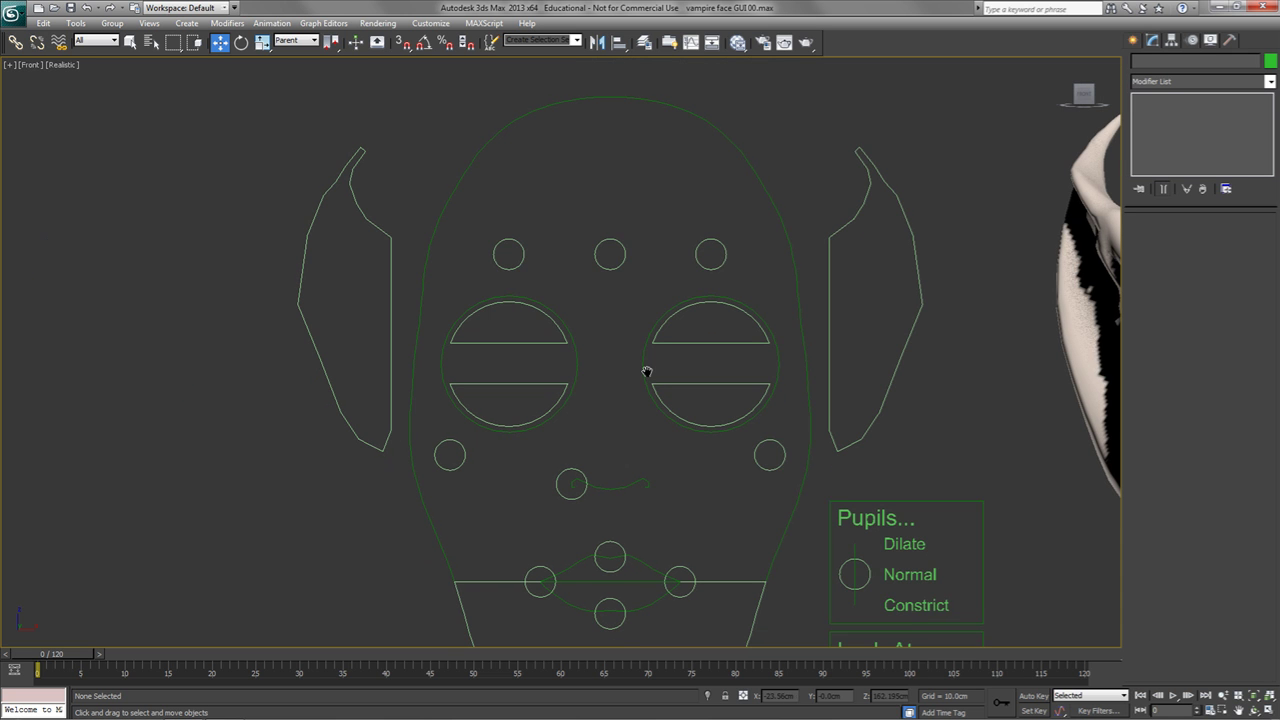
left_click(1134, 41)
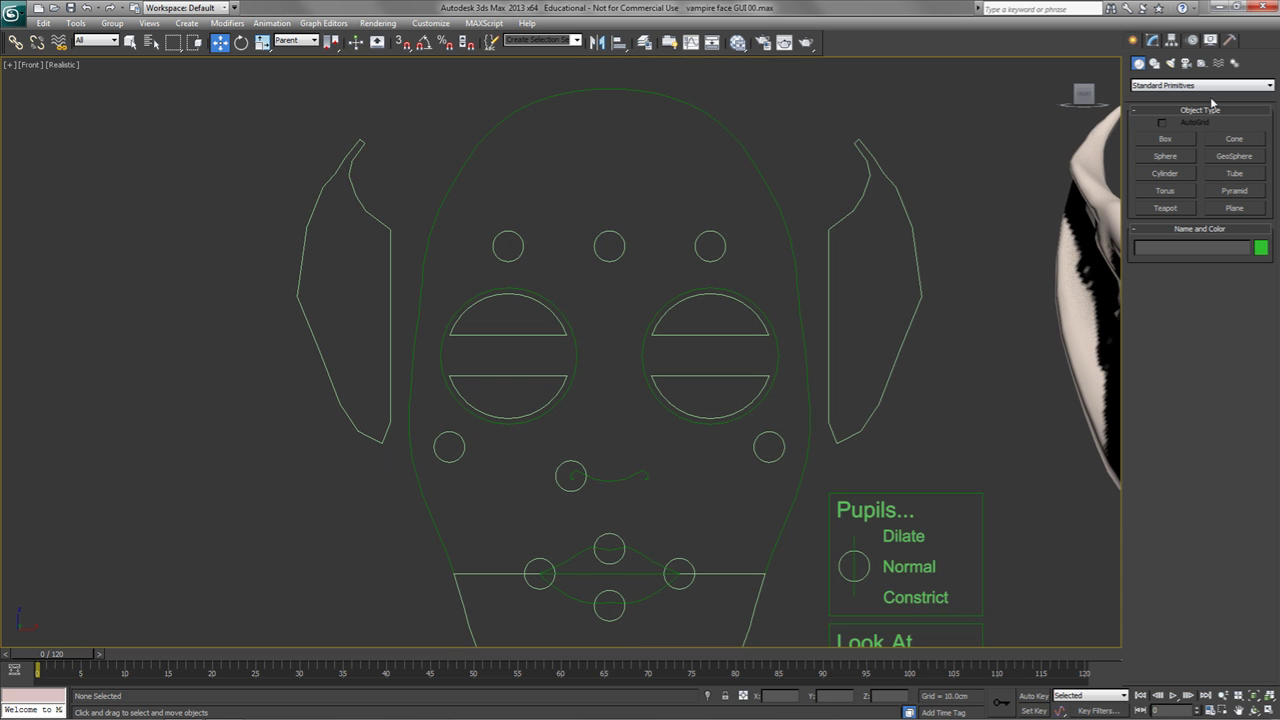
left_click(1154, 64)
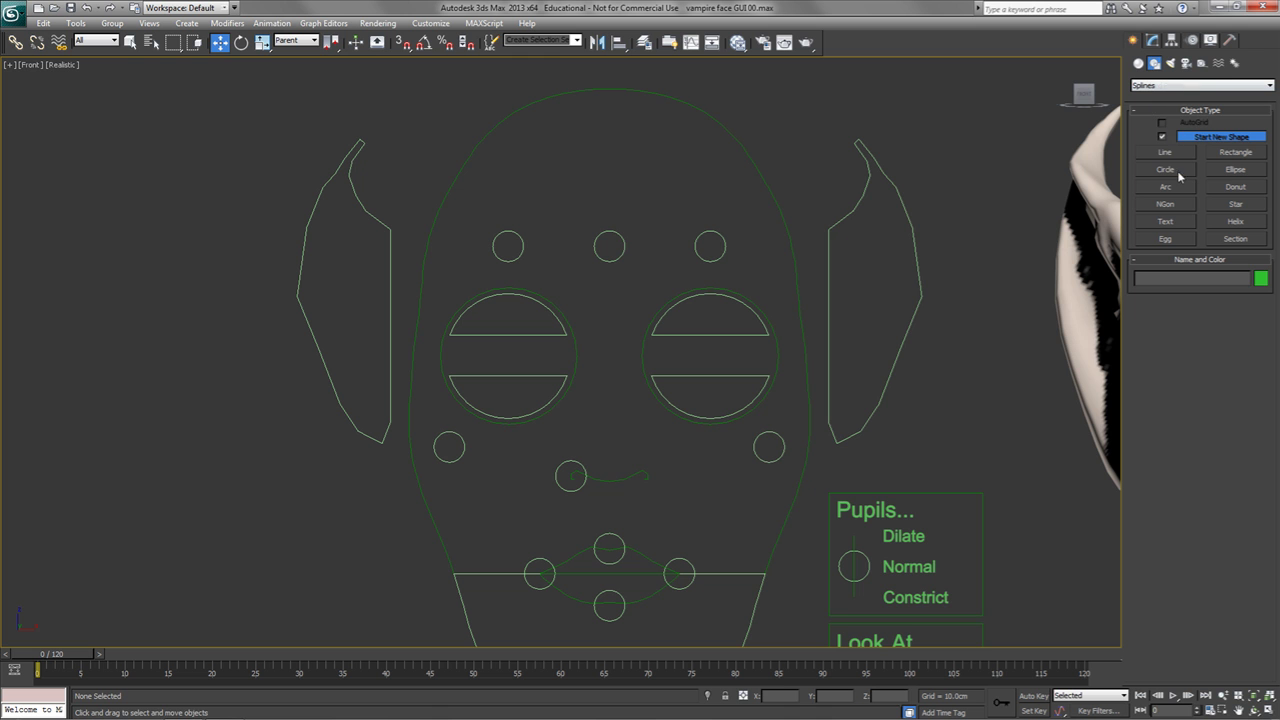
left_click(1165, 169)
left_click_drag(946, 374, 969, 374)
right_click(969, 374)
left_click(1260, 280)
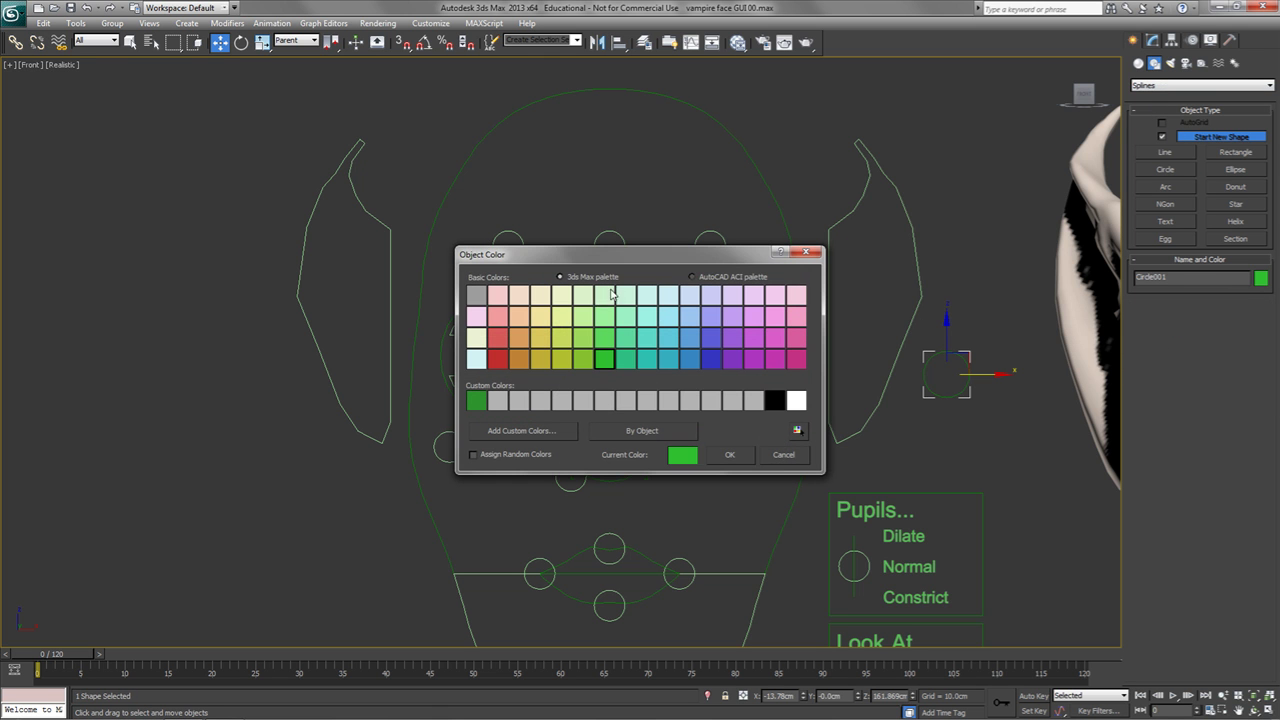
left_click(604, 295)
left_click(727, 456)
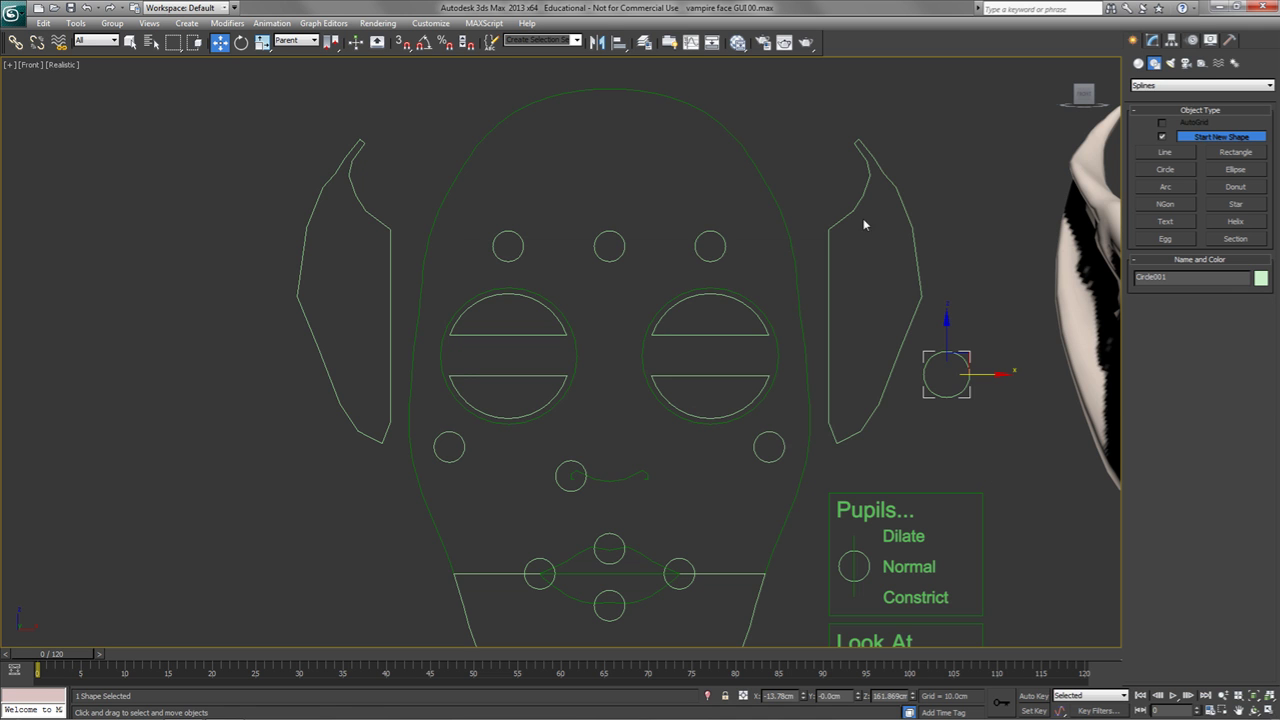
Step: Align the new circle center to center with the left upper eyelid in X and Y, and raise it to about 162.48 cm in Z
left_click(619, 42)
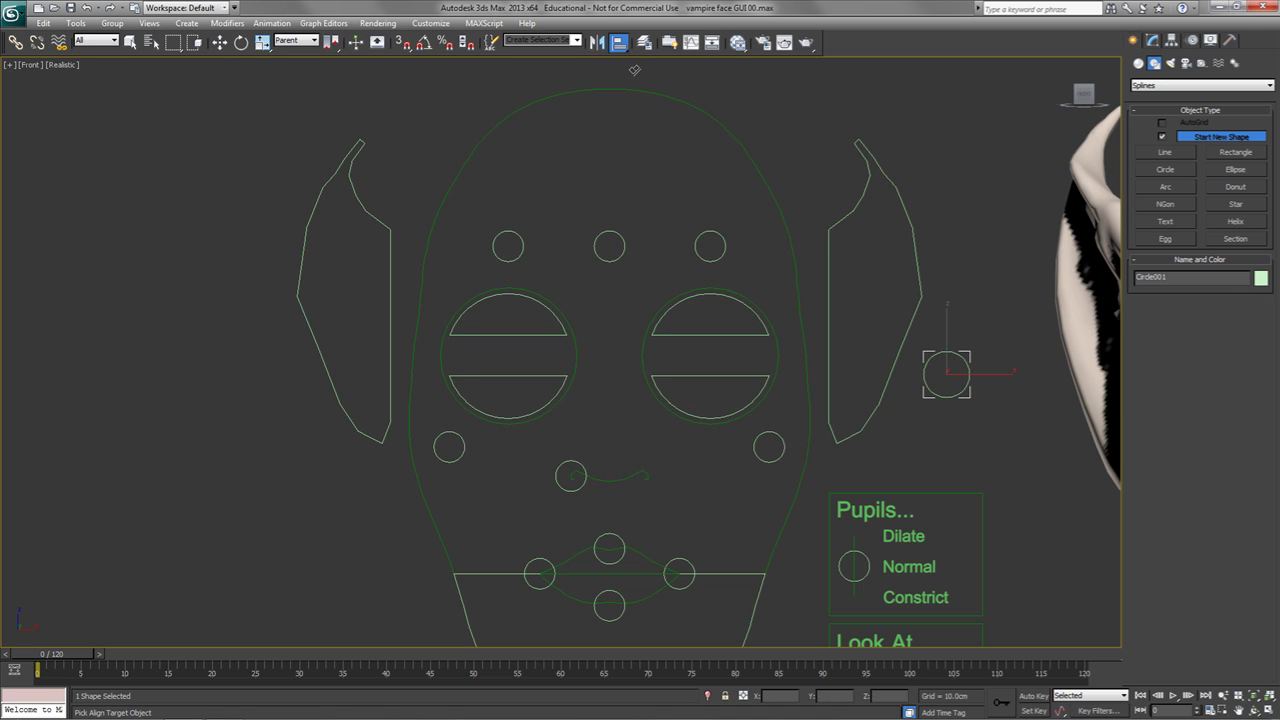
left_click(740, 335)
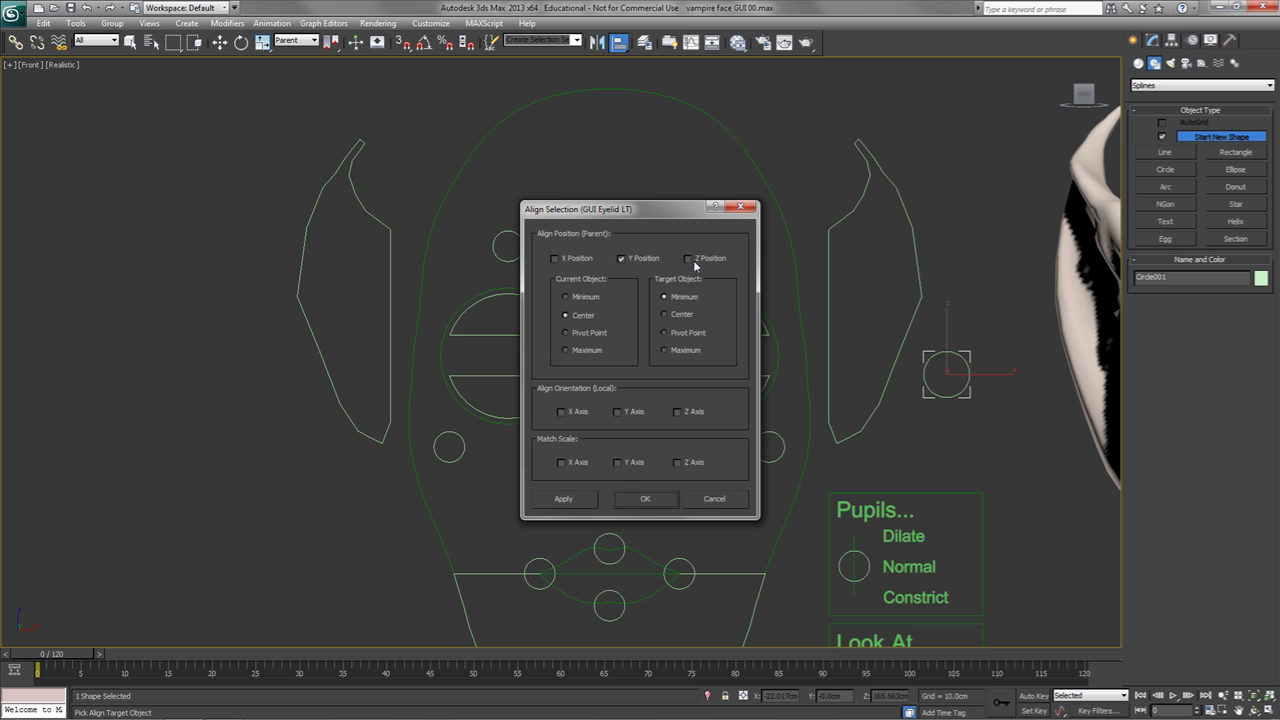
left_click(555, 258)
left_click(668, 316)
left_click(645, 498)
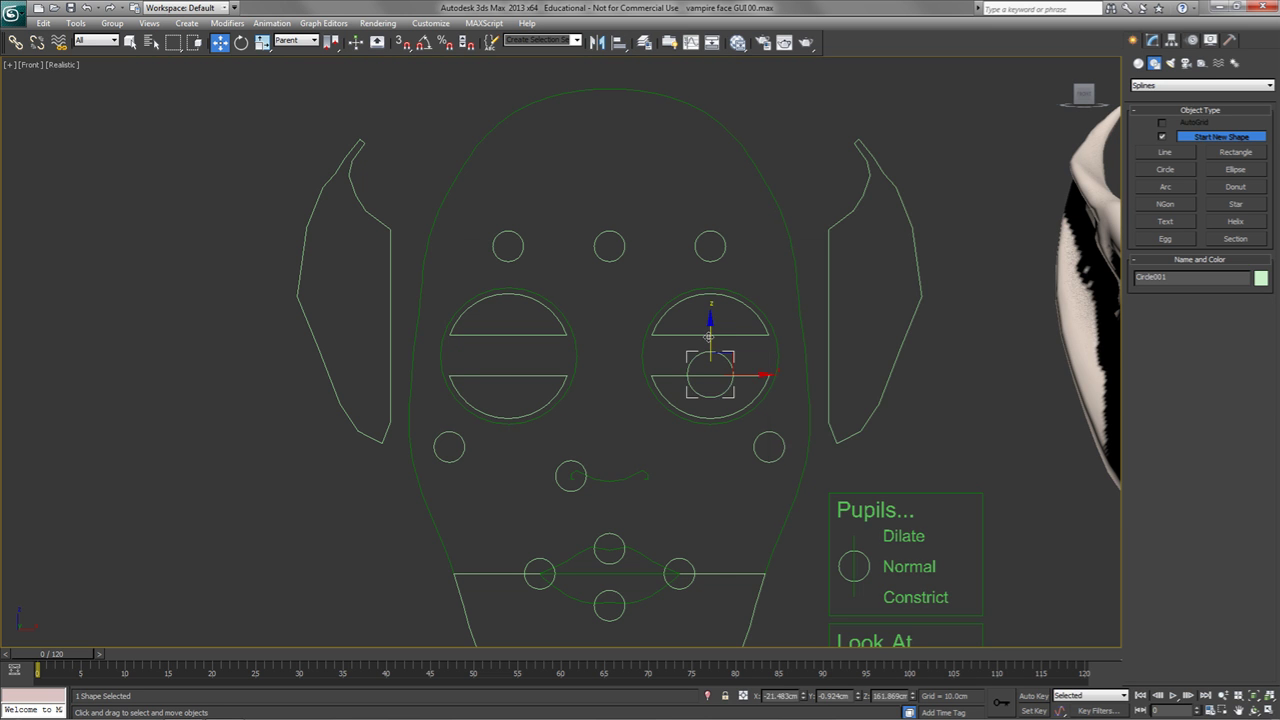
left_click_drag(709, 338, 709, 318)
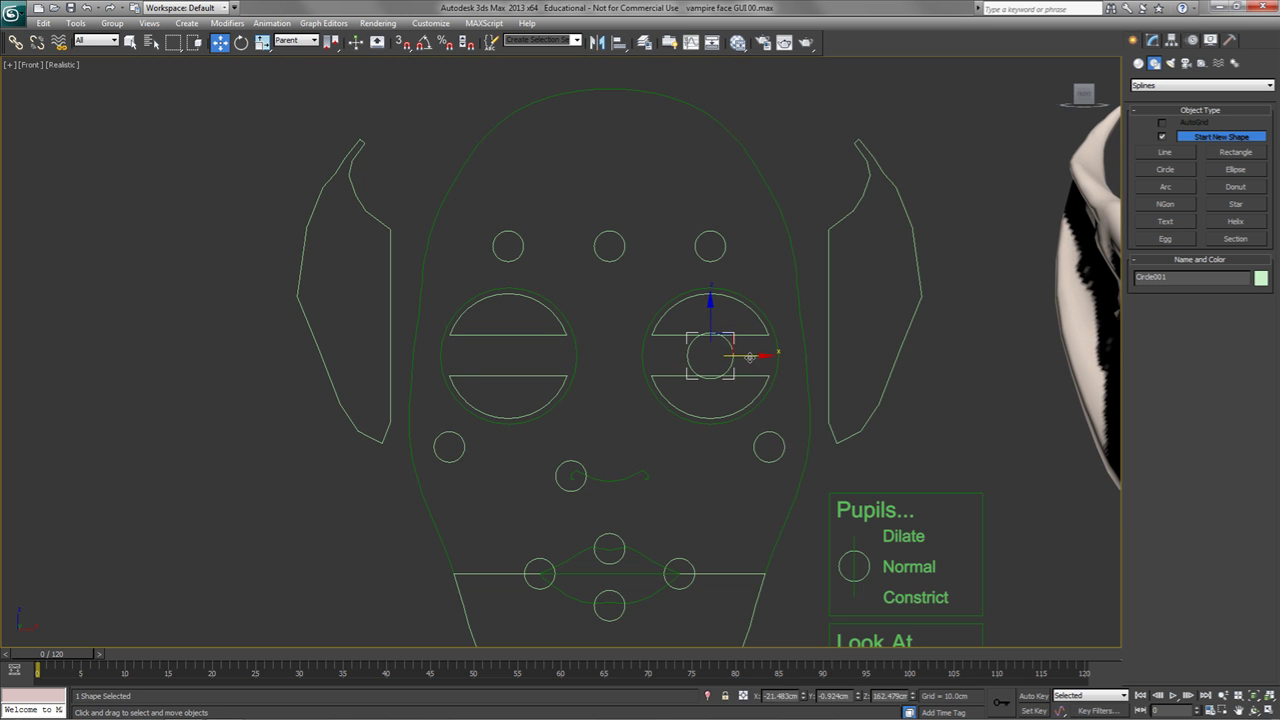
Step: Clone the eye circle across to the right eye and align it center to center with the right upper eyelid in X
left_click_drag(749, 357, 545, 357, "shift")
left_click(642, 435)
left_click(619, 42)
left_click(551, 334)
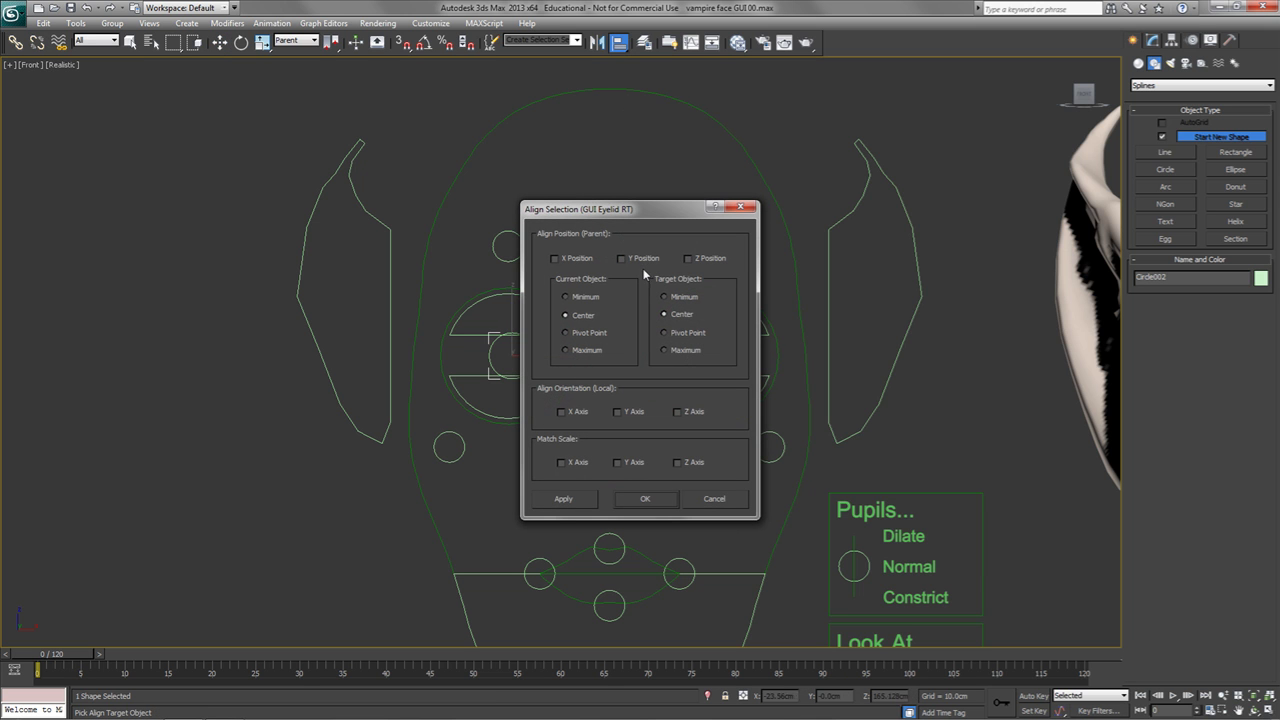
left_click(576, 260)
left_click(645, 497)
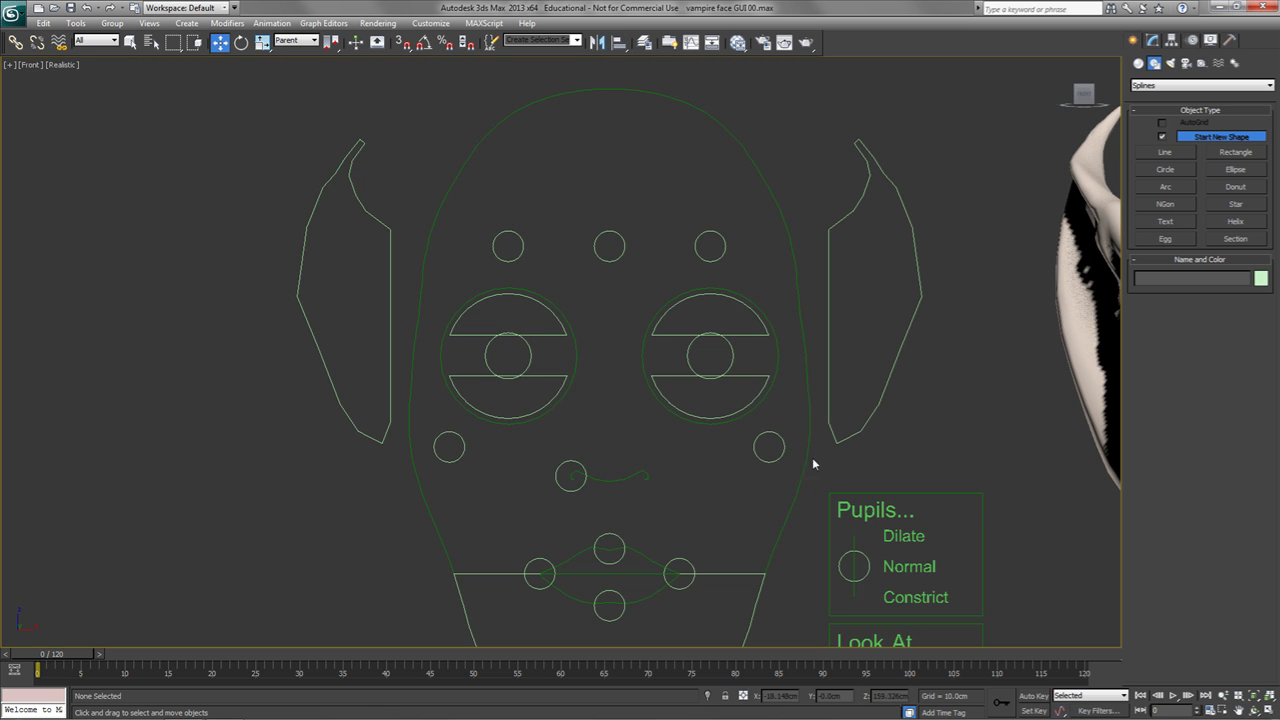
Step: Select both eye circles, link them to the head outline of the face GUI, and clear the selection
left_click(531, 358)
left_click(685, 357, "ctrl")
left_click(15, 42)
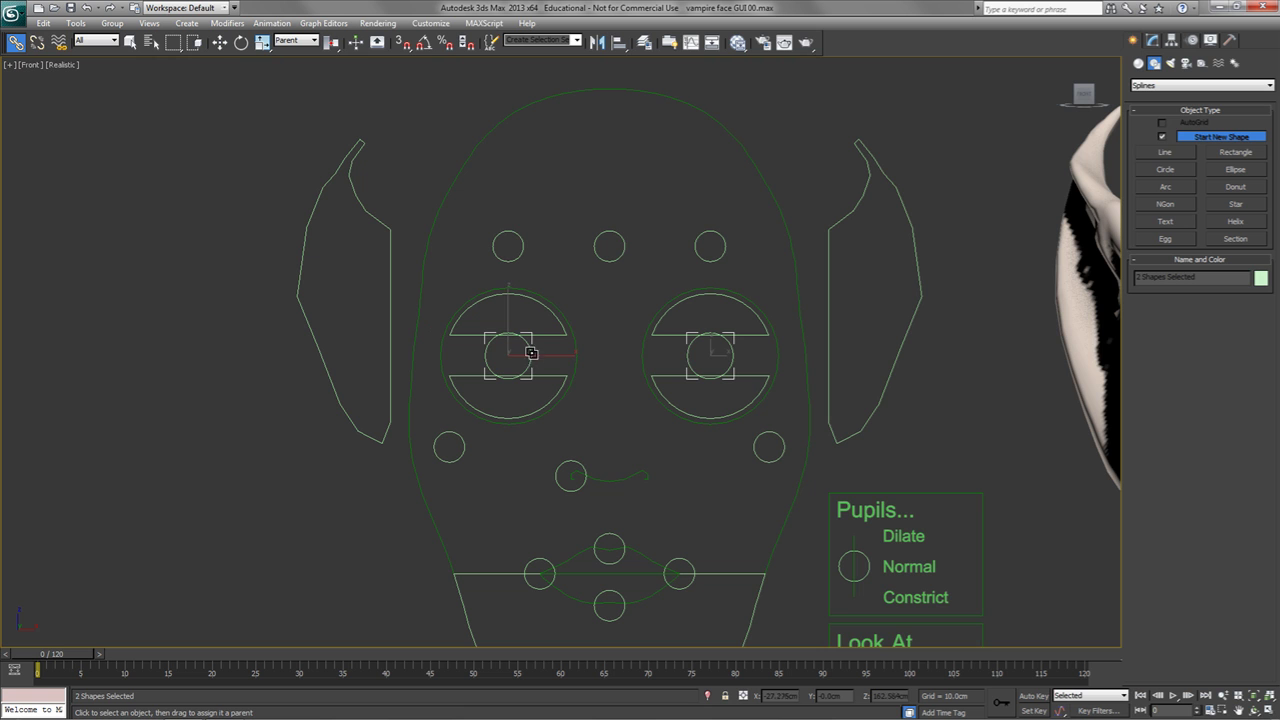
left_click_drag(532, 356, 444, 200)
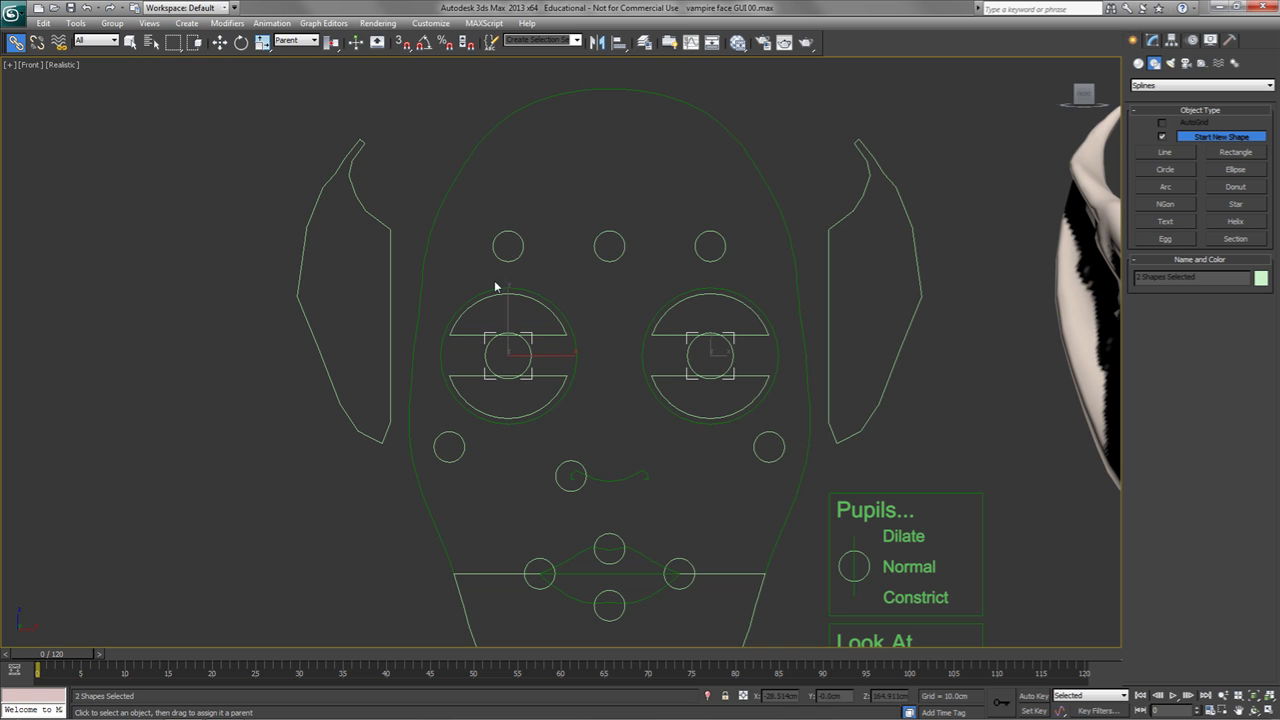
left_click(581, 305)
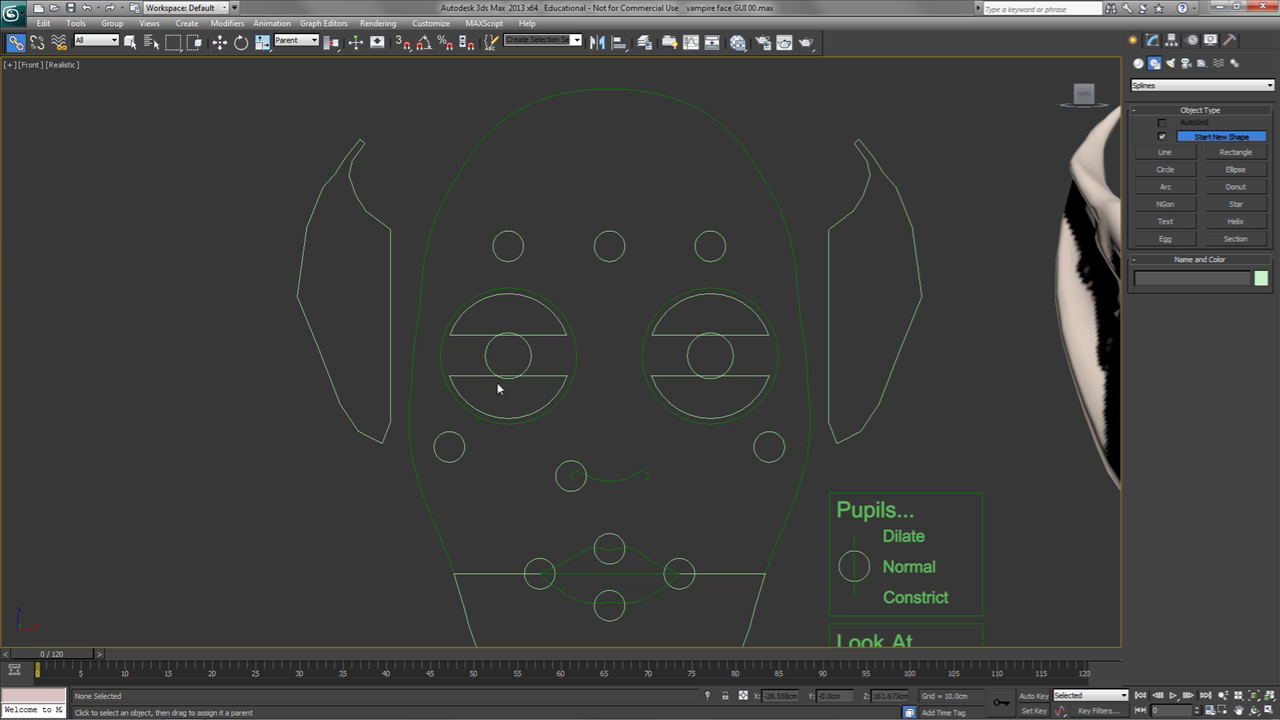
Step: Freeze the left eye circle's transform and open the Dope Sheet on its tracks
left_click(733, 355)
key("q")
right_click(774, 287)
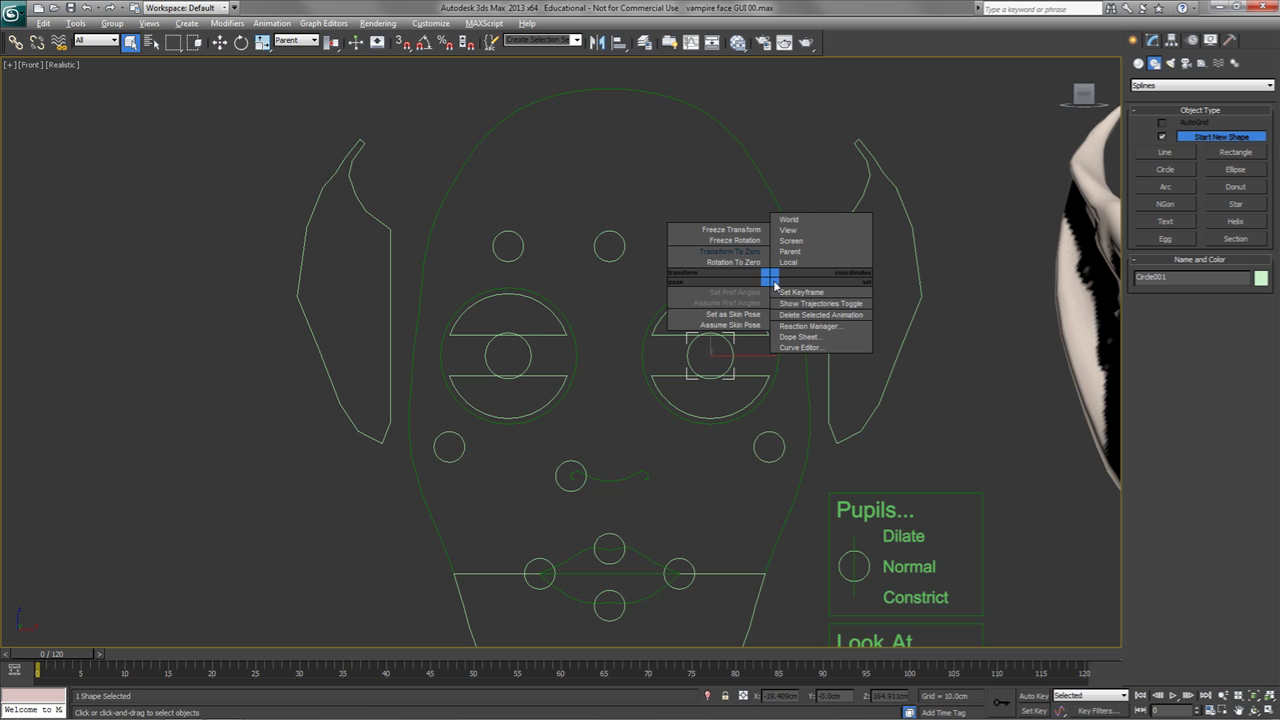
left_click(752, 231)
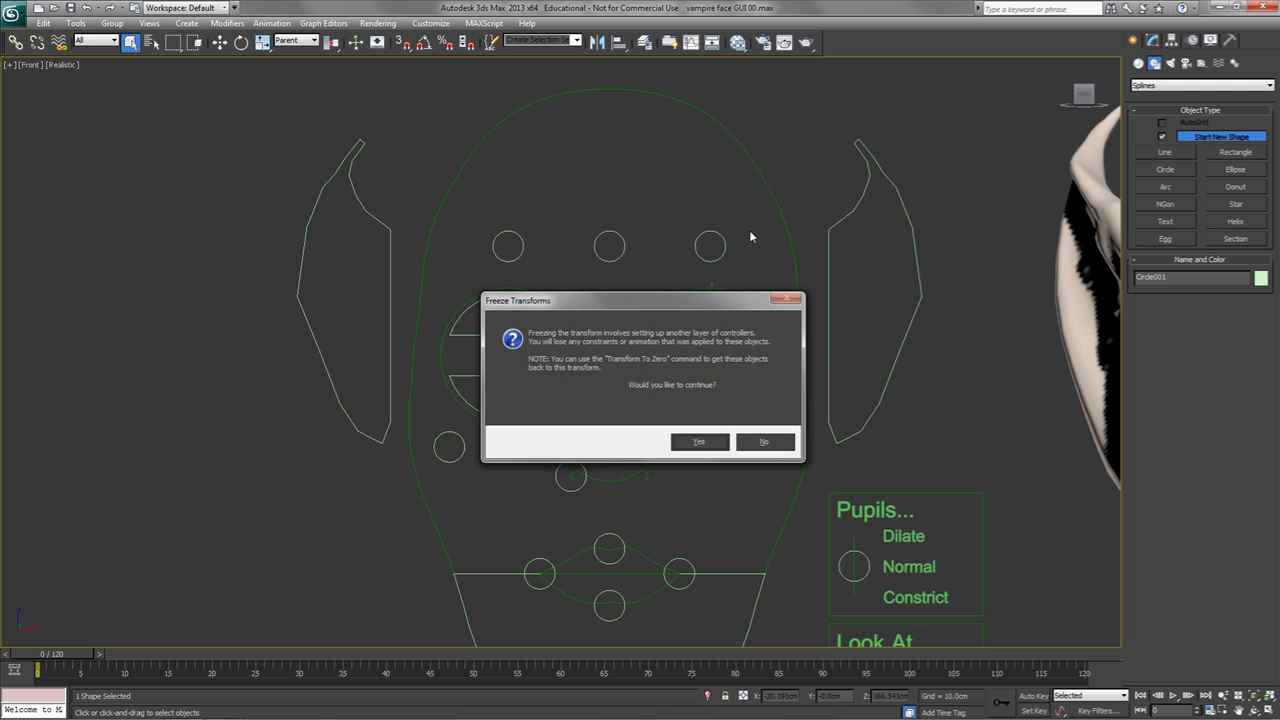
left_click(697, 446)
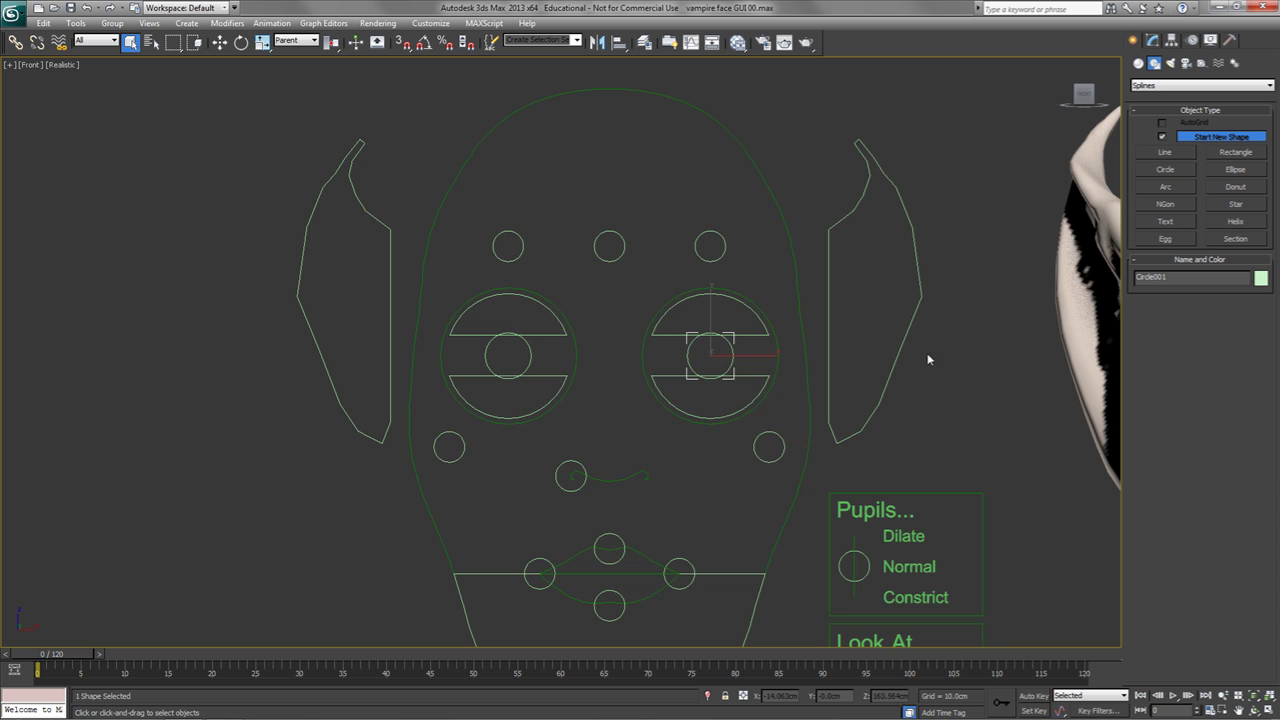
middle_click_drag(974, 387, 1083, 377)
right_click(833, 176)
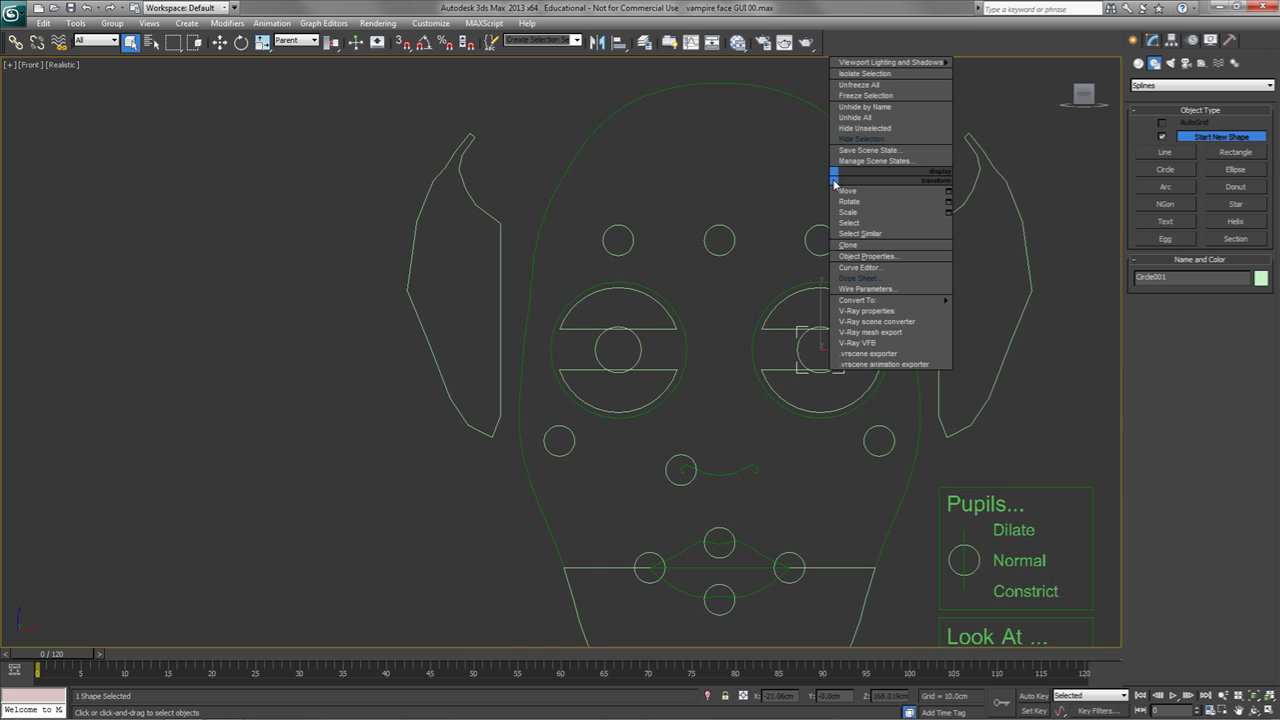
left_click(866, 278)
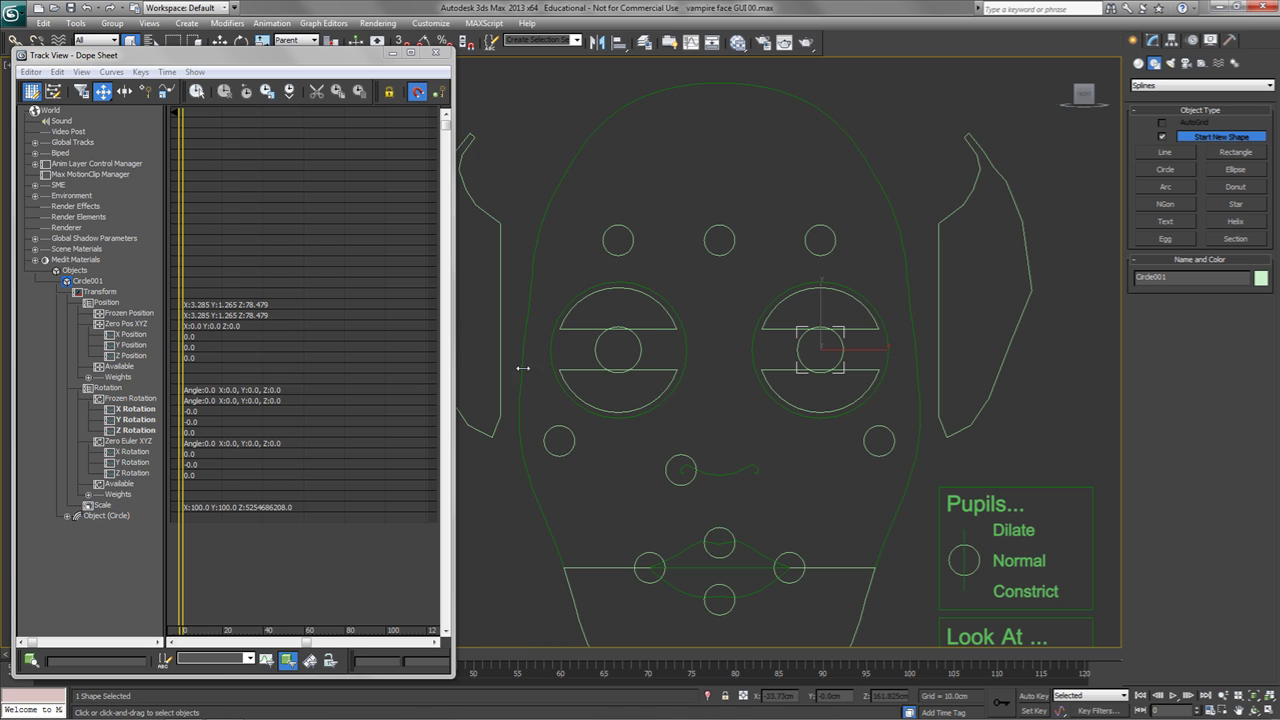
Step: Select the right eye circle and freeze its transform, accepting the extra controller layer
left_click(641, 351)
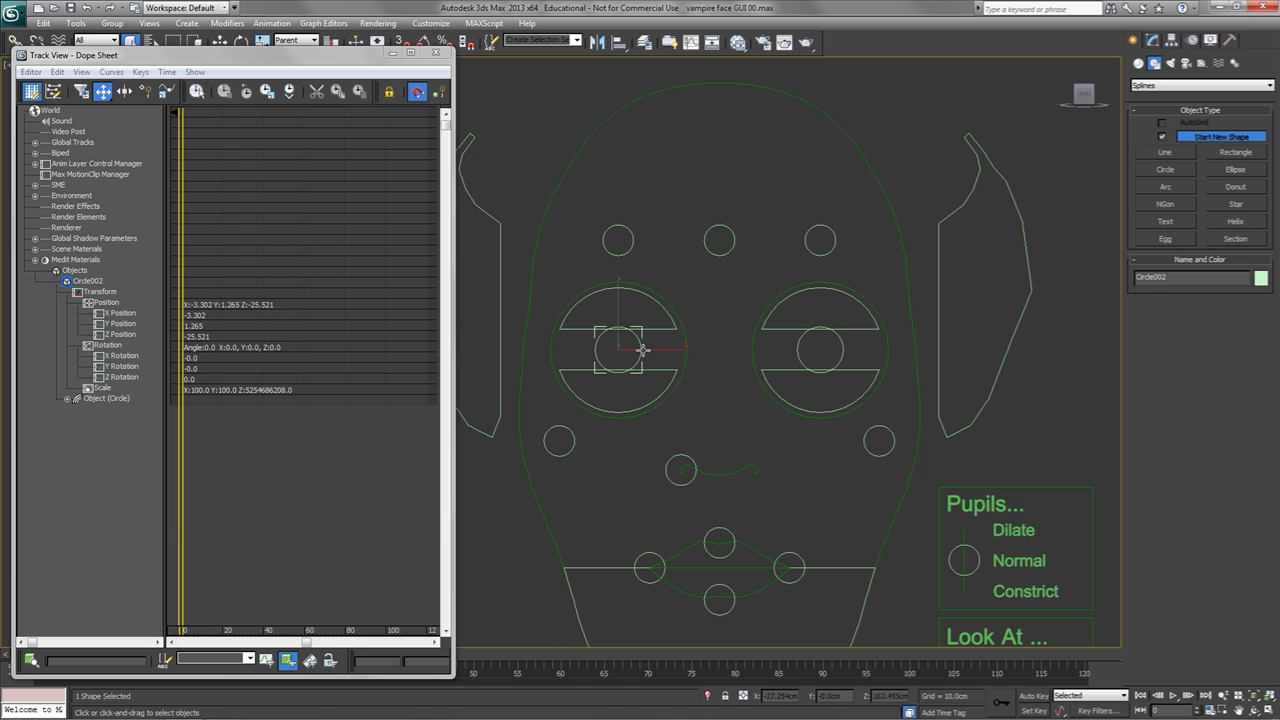
right_click(722, 313)
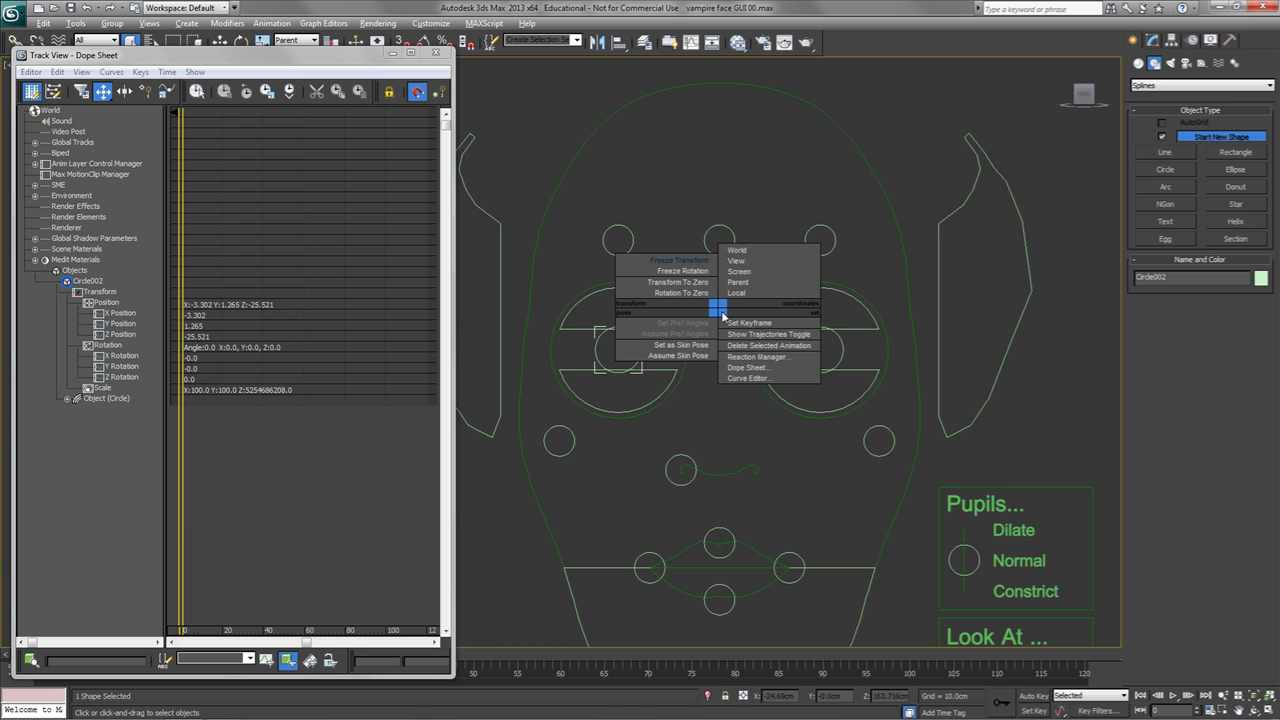
left_click(704, 262)
left_click(701, 442)
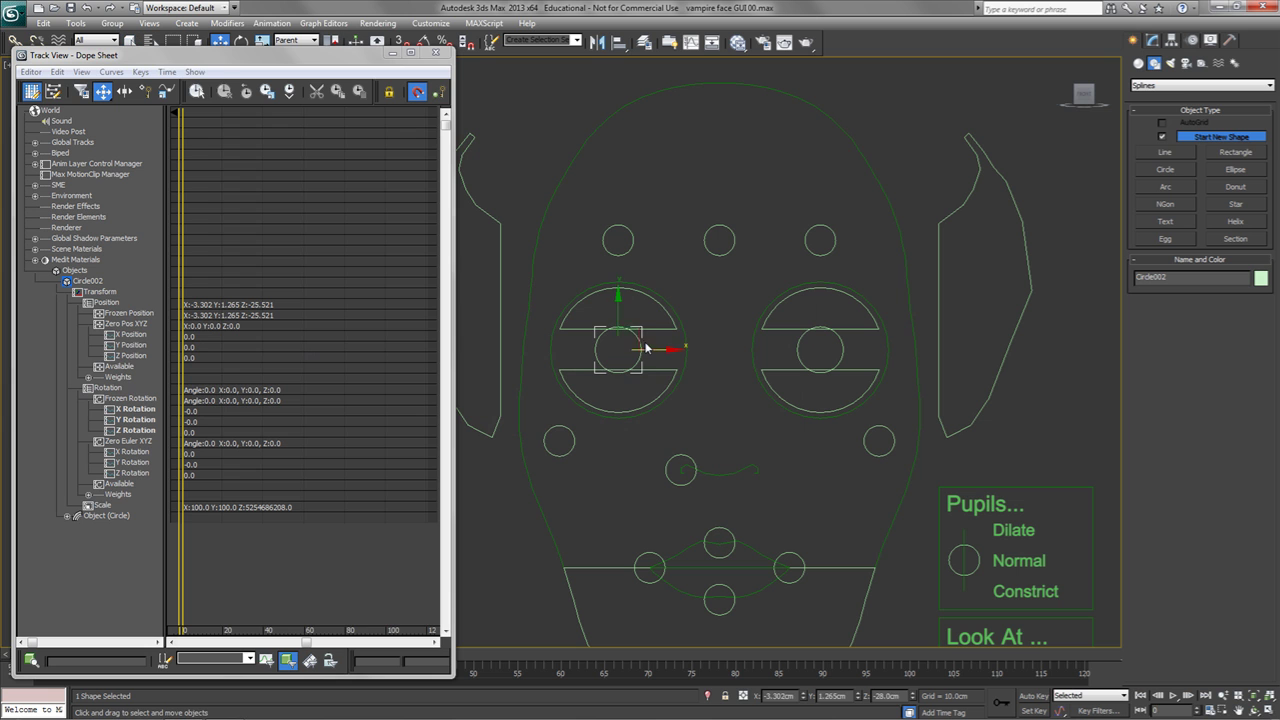
Step: Try moving the right eye circle freely around the face and undo the move
key("w")
left_click_drag(640, 338, 570, 365)
left_click_drag(571, 431, 728, 392)
key("ctrl+z")
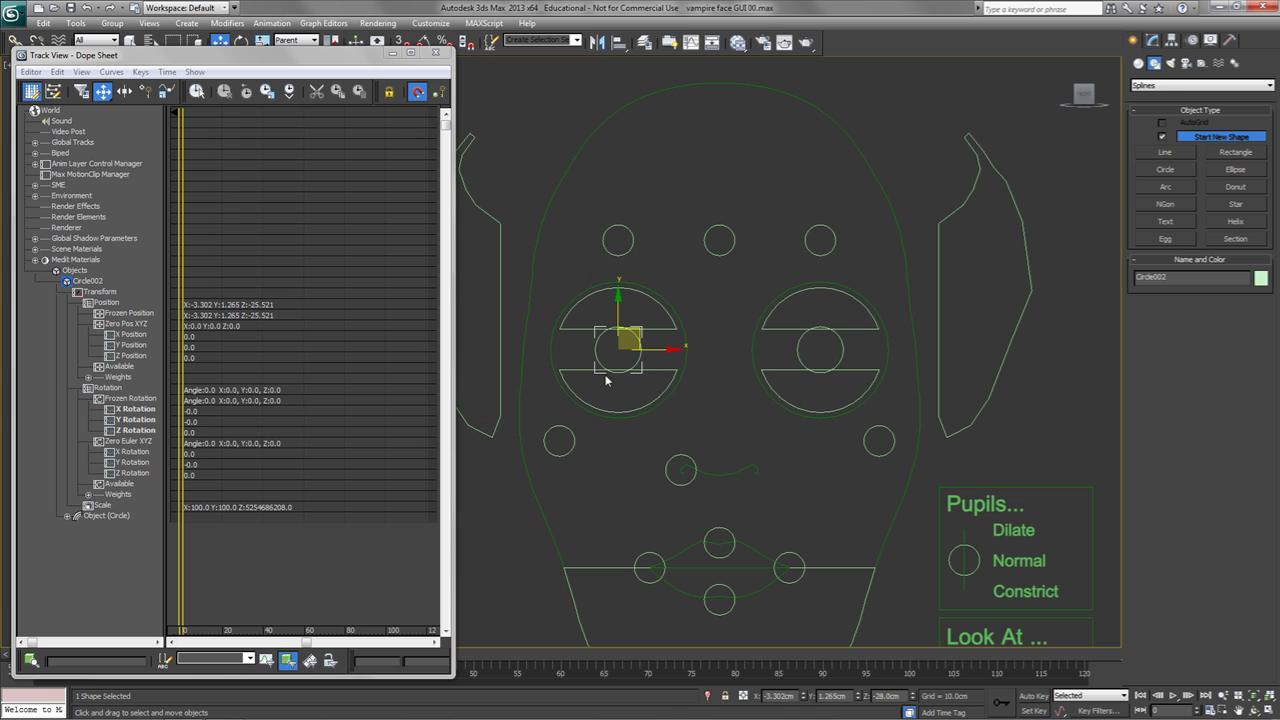
Step: Assign a Float Limit controller to the right eye circle's Zero Pos X Position, with upper limit 1 and lower limit -1
left_click(128, 335)
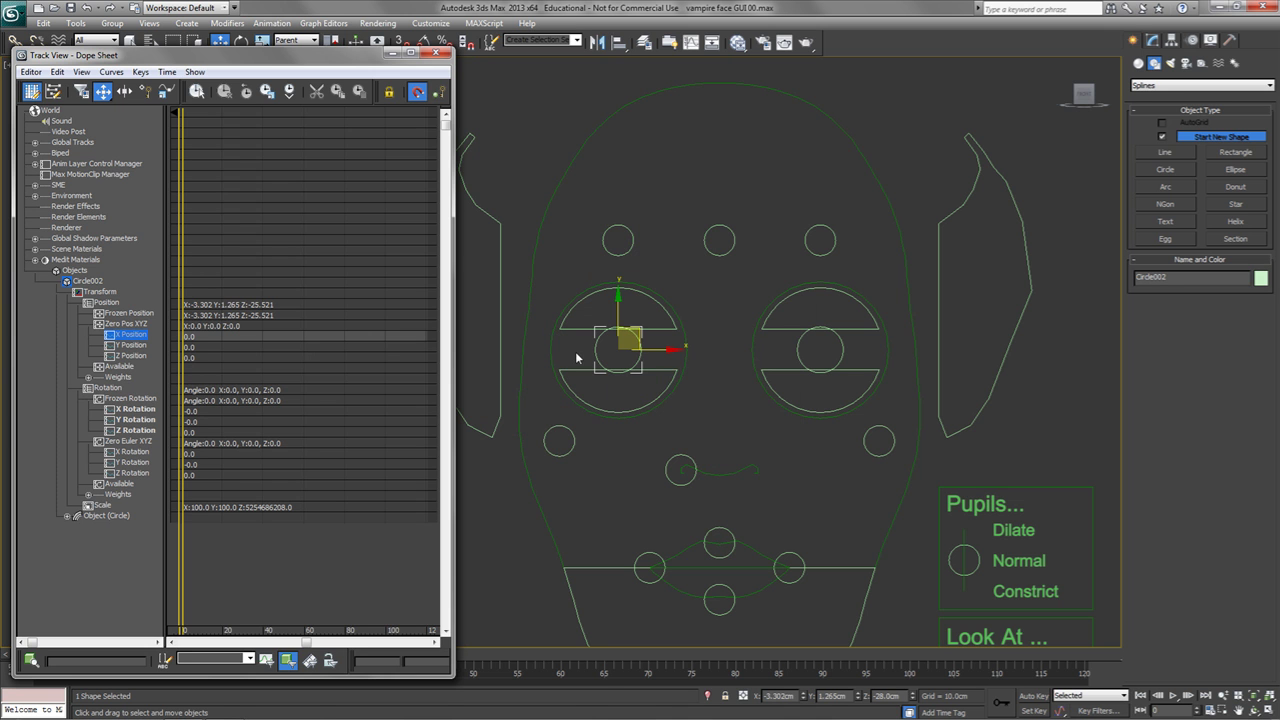
right_click(123, 341)
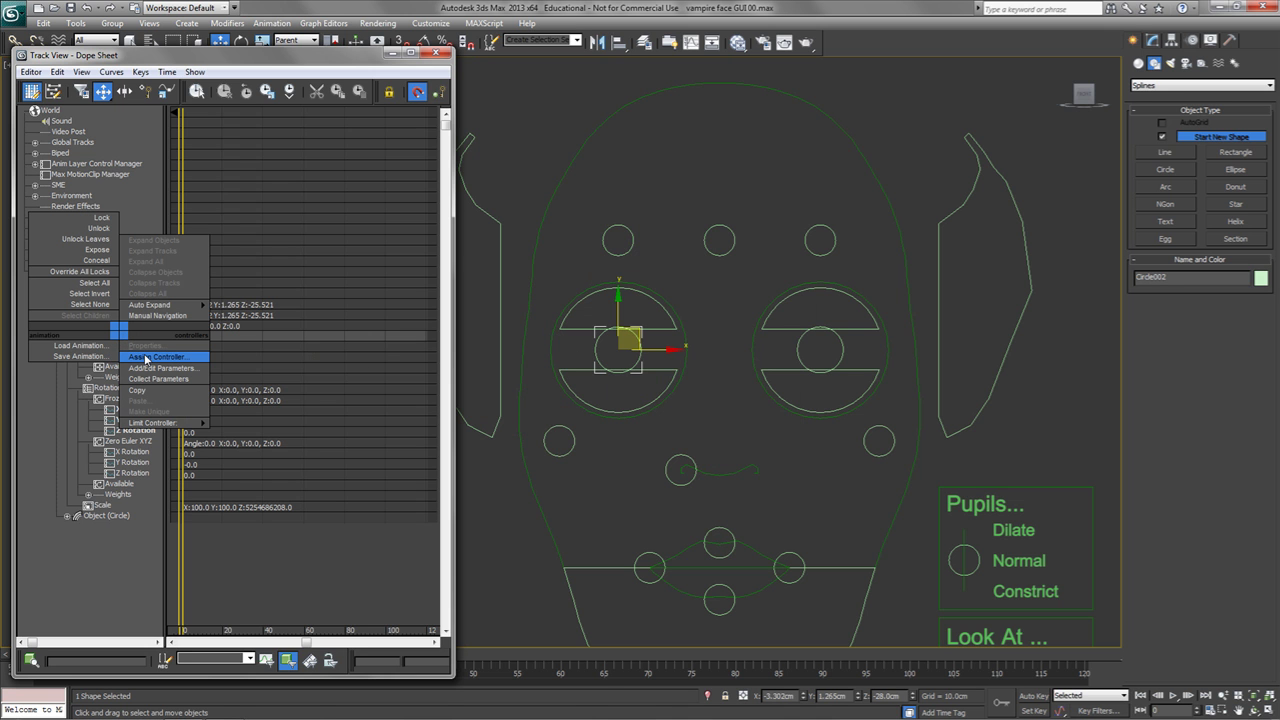
left_click(146, 357)
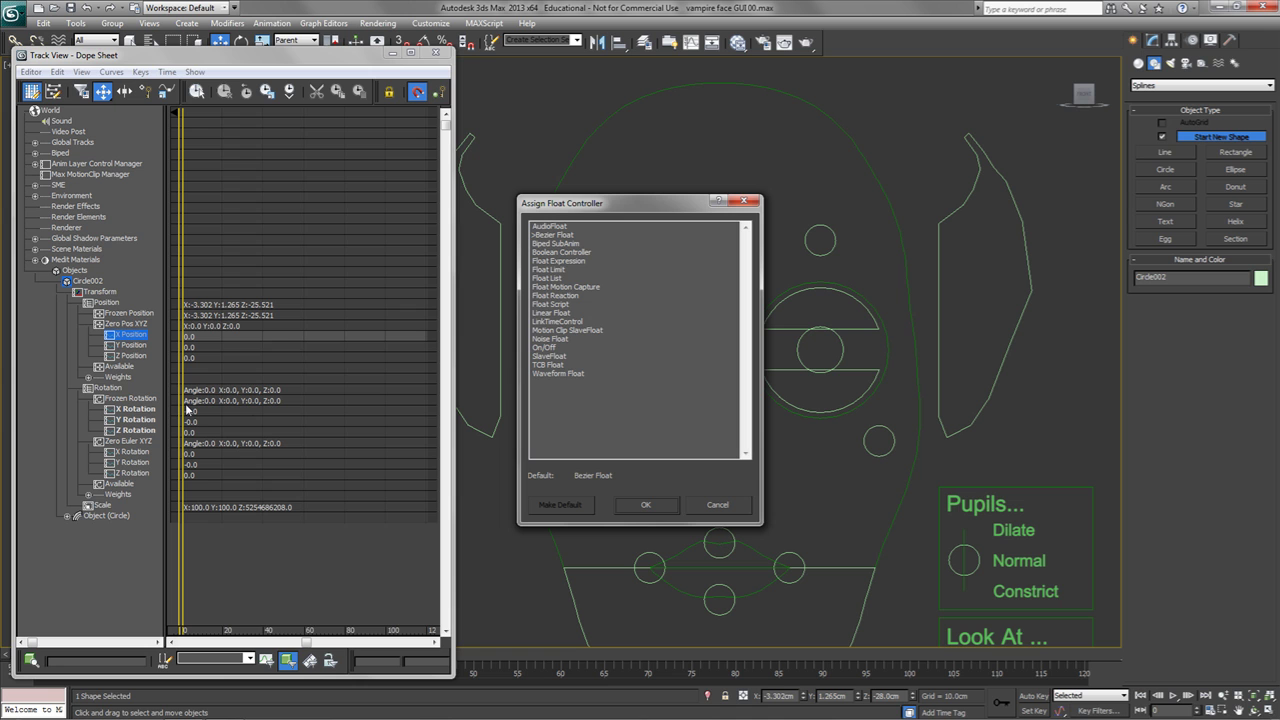
left_click(552, 270)
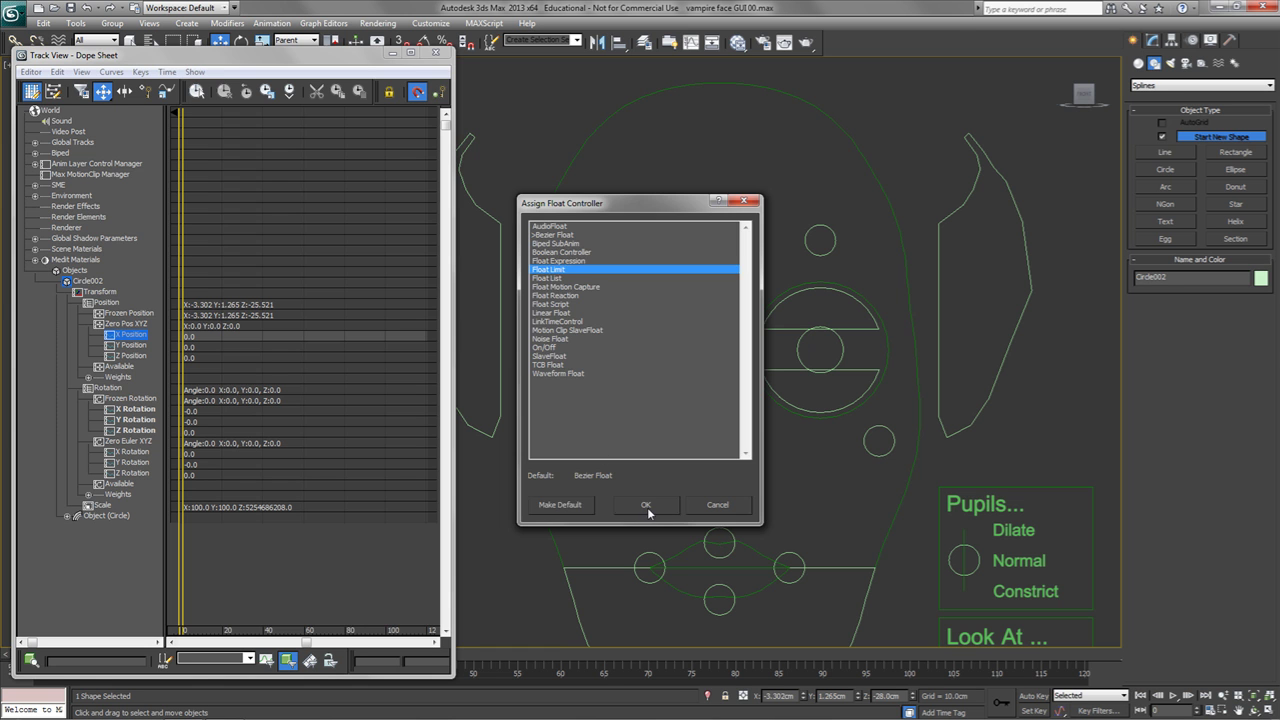
left_click(646, 505)
left_click_drag(106, 119, 299, 239)
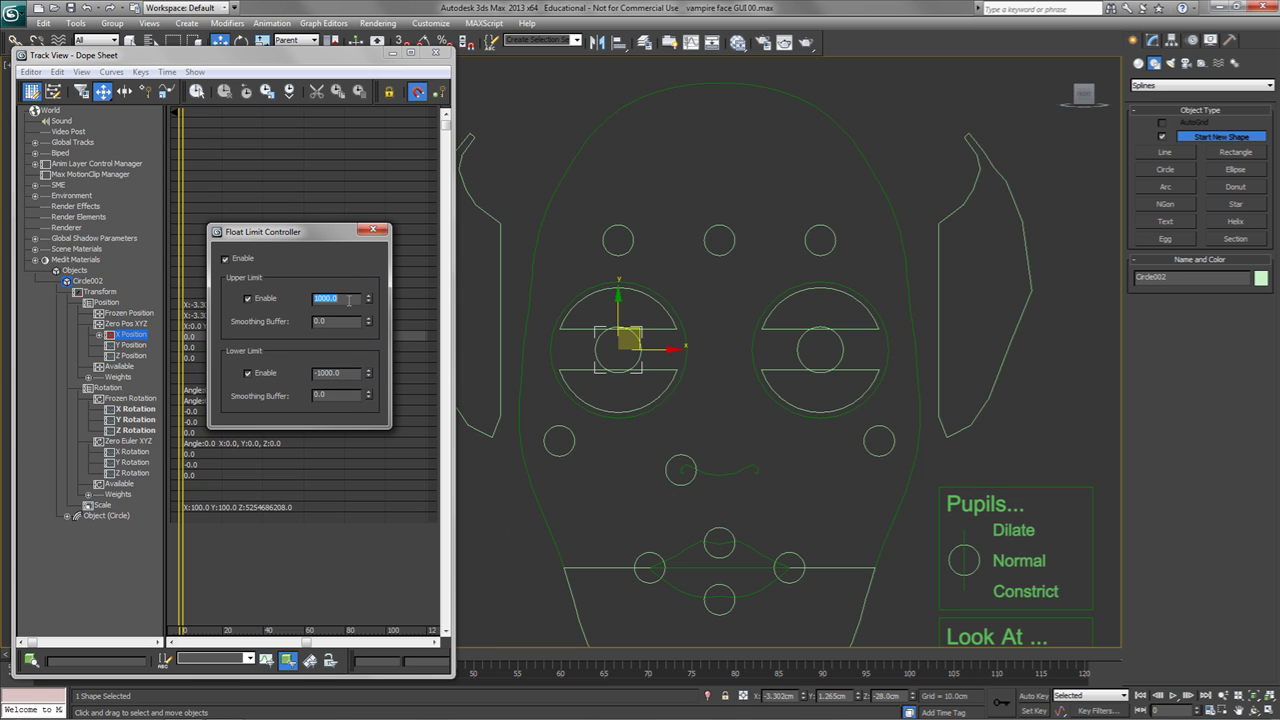
type("1")
key("Tab")
key("Tab")
type("-1")
key("Tab")
Step: Test the right eye circle's sideways movement, return it with Transform To Zero, and close the limit settings
left_click_drag(655, 350, 613, 369)
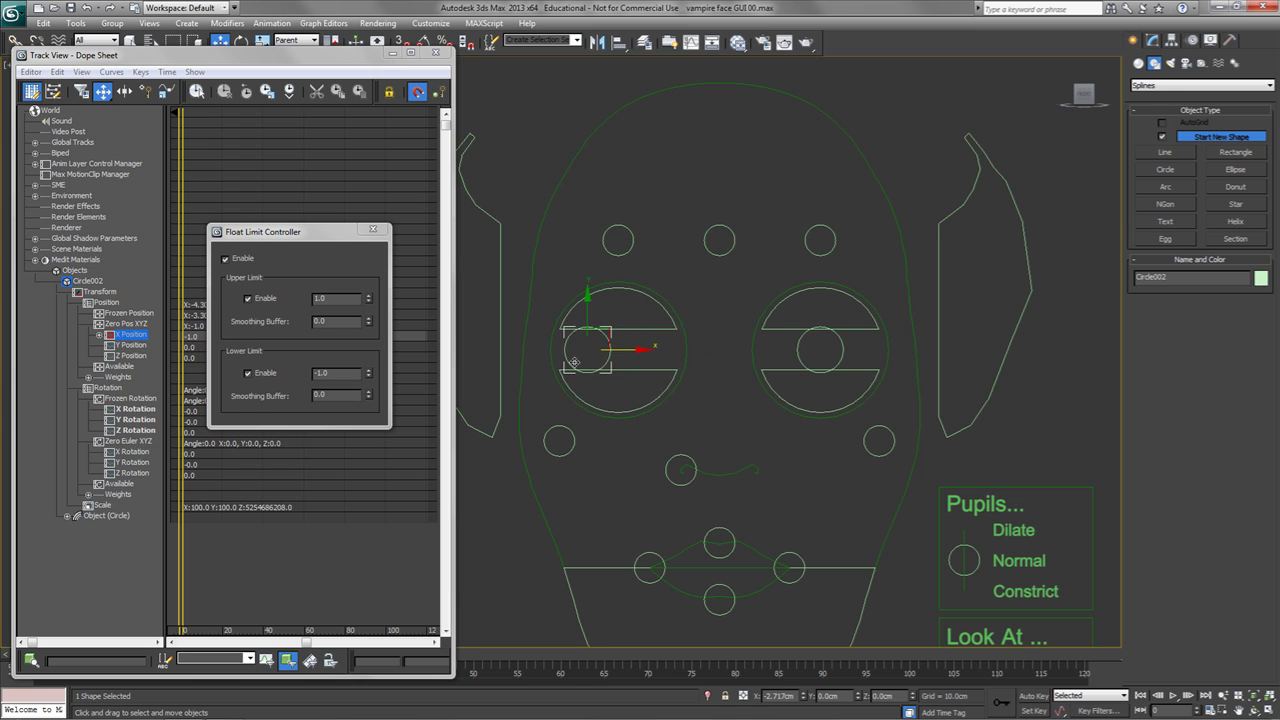
right_click(716, 417)
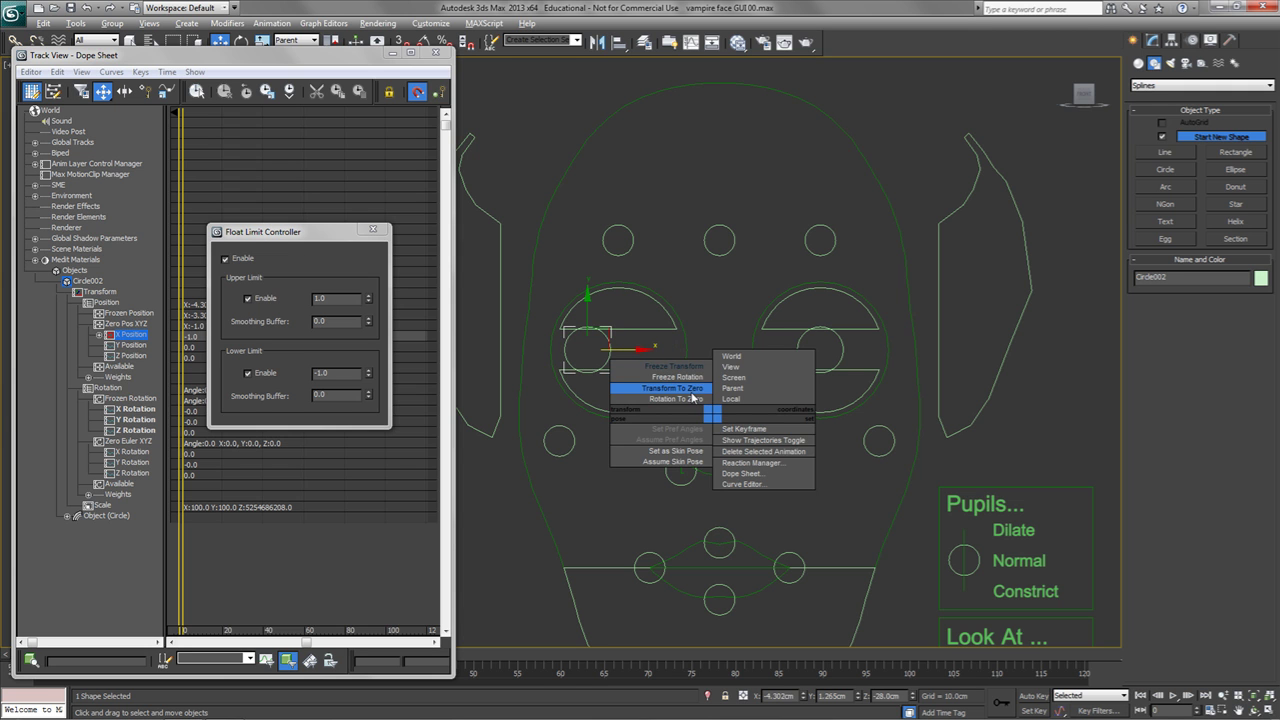
left_click(690, 389)
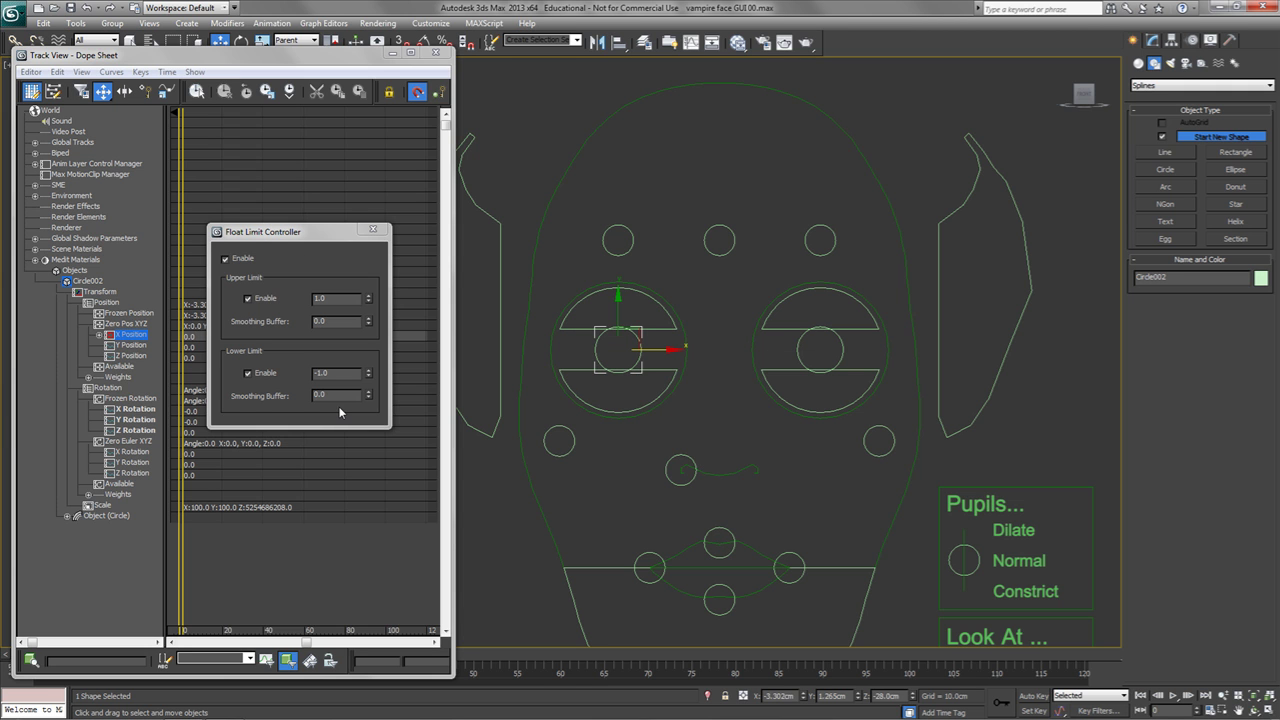
left_click(372, 230)
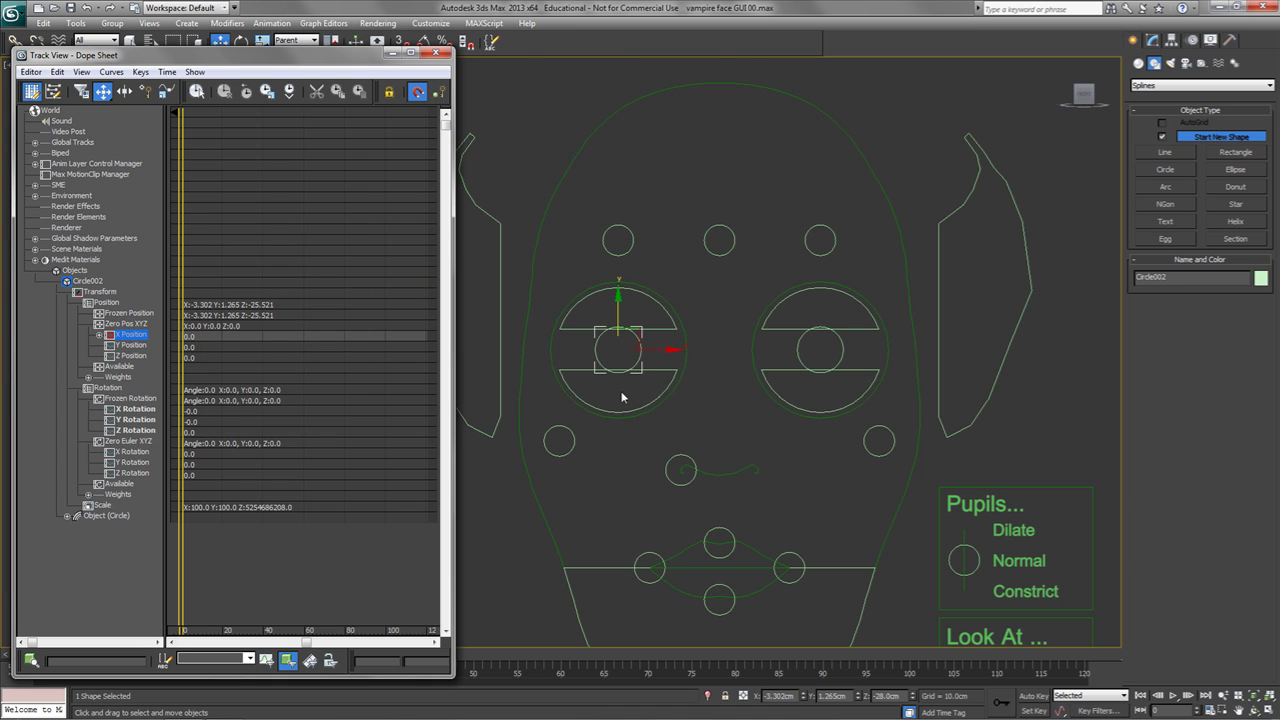
Step: Assign a Float Limit controller to the right eye circle's Zero Pos Y Position, with upper limit 1 and lower limit -1
left_click(133, 345)
right_click(135, 345)
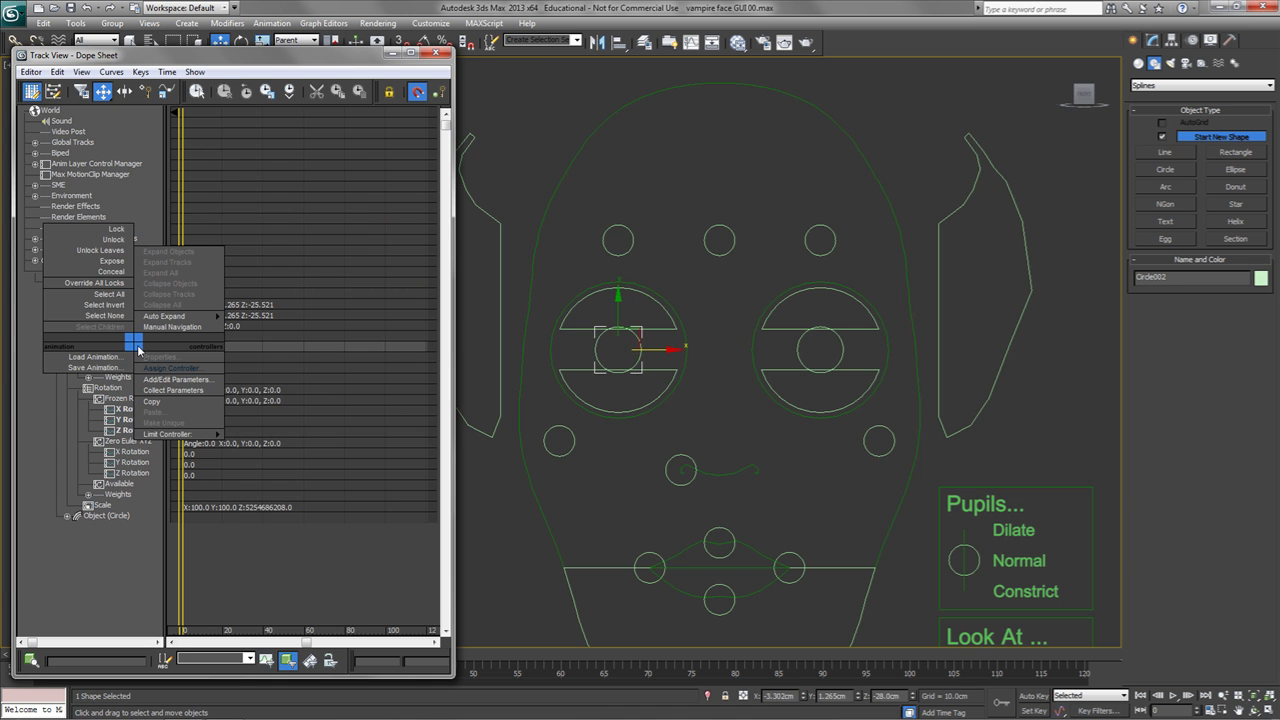
left_click(171, 368)
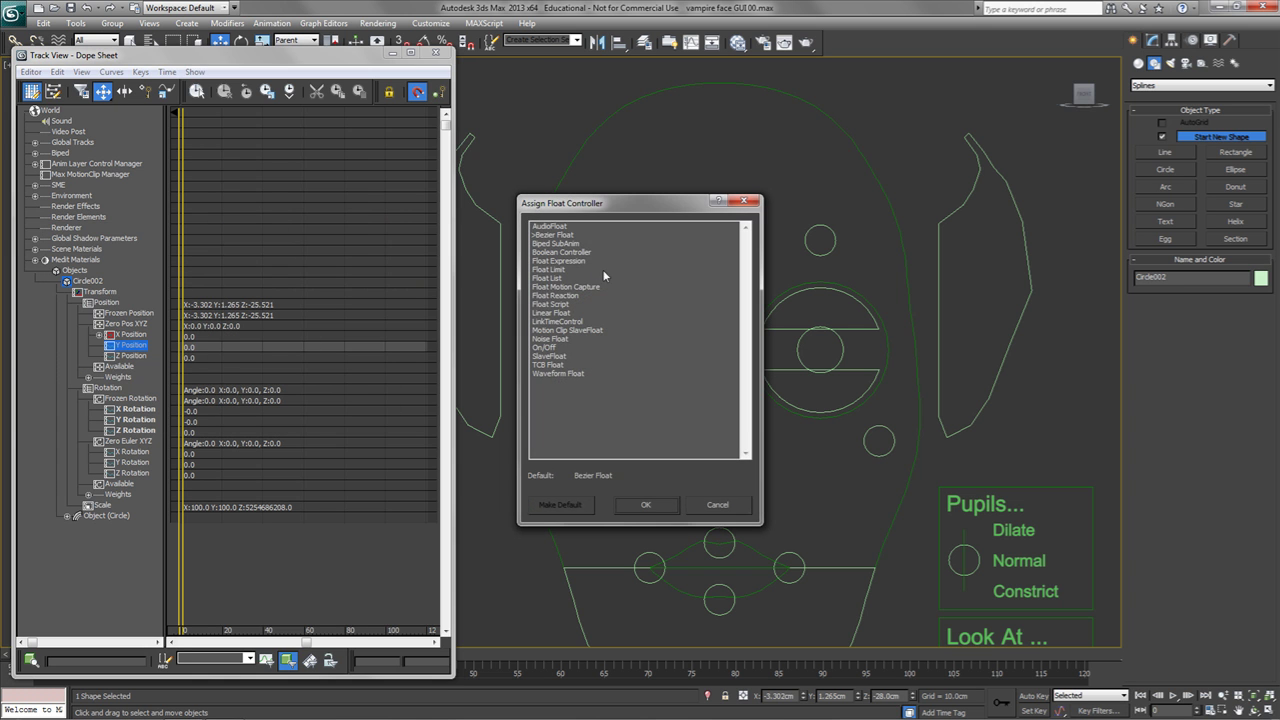
double_click(549, 269)
type("1")
key("Tab")
key("Tab")
type("-1")
key("Return")
left_click(179, 110)
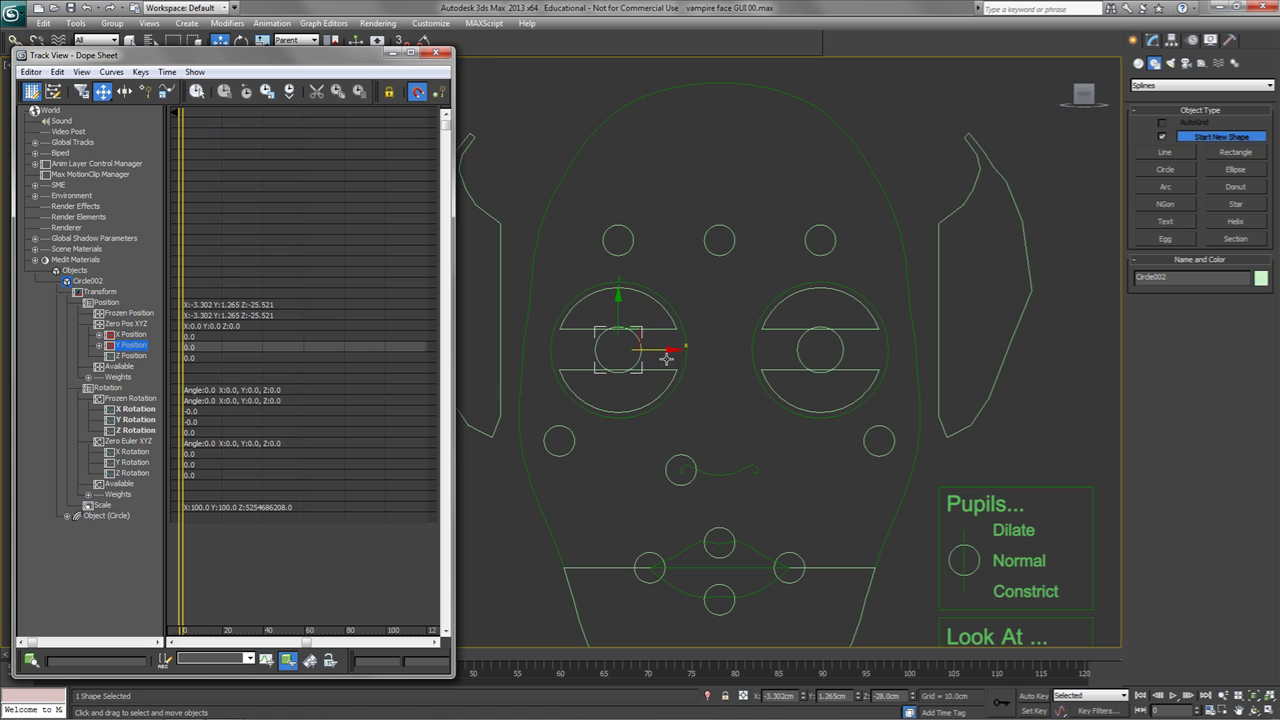
Step: Test the right eye circle's movement in X and Y and return it with Transform To Zero
left_click_drag(637, 336, 684, 437)
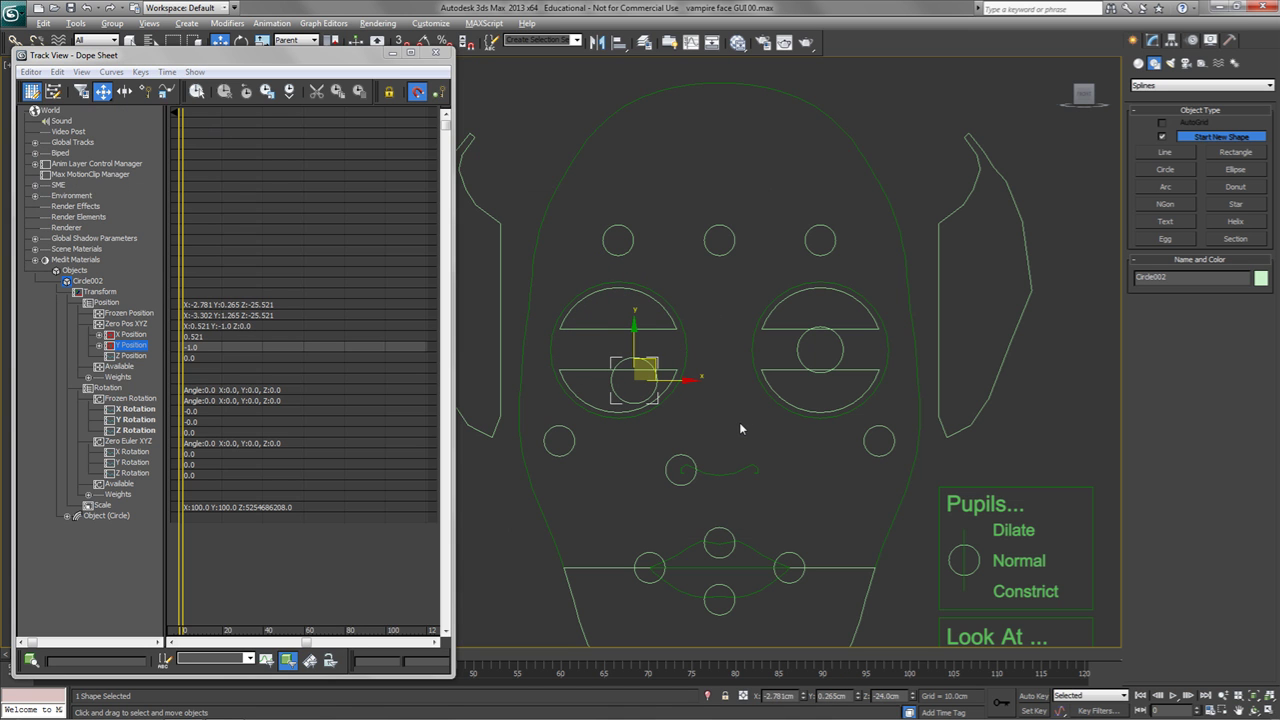
right_click(739, 422, "alt")
left_click(719, 396)
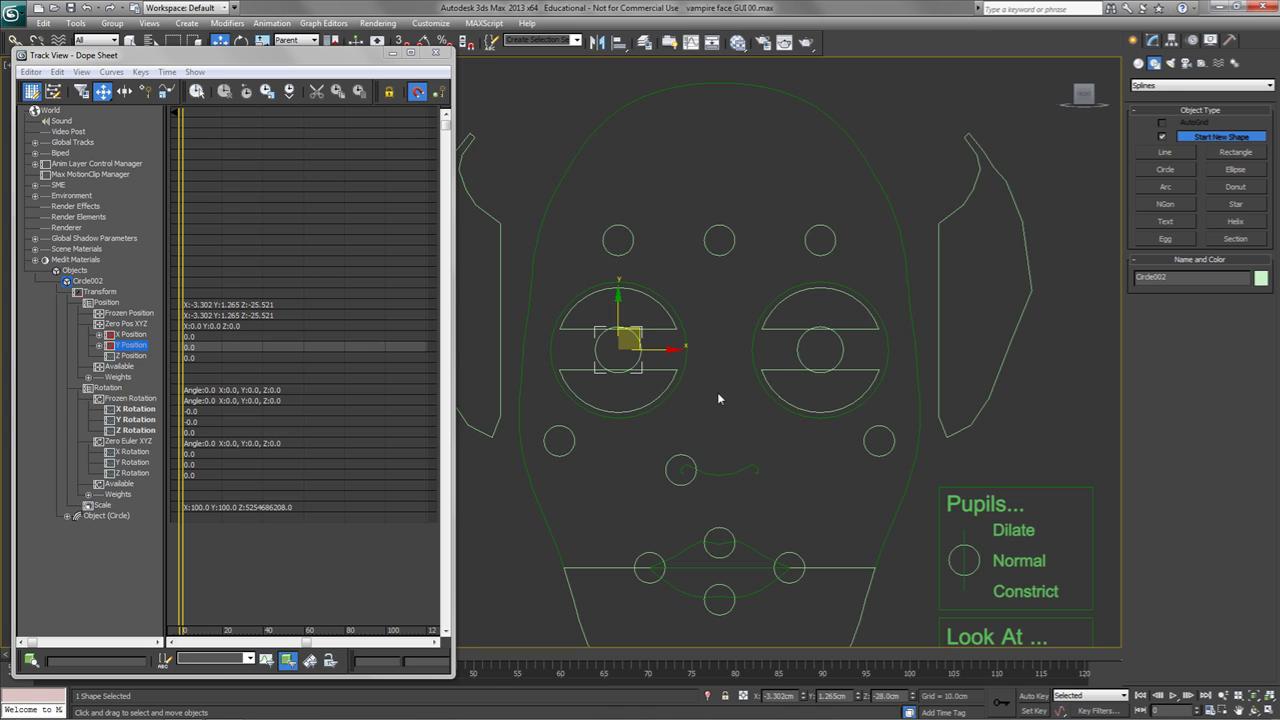
Step: Save the scene and lock Z movement for both eye circles in their Link Info
key("ctrl+s")
left_click(1172, 41)
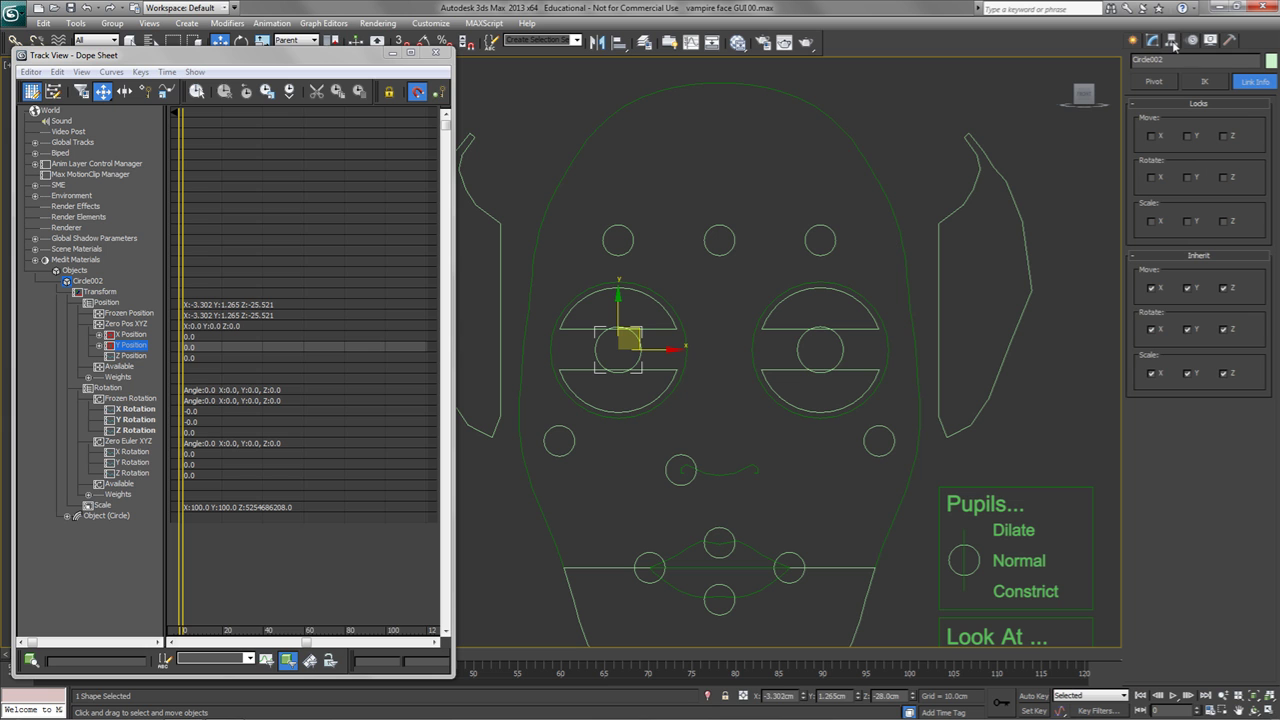
left_click(840, 352, "ctrl")
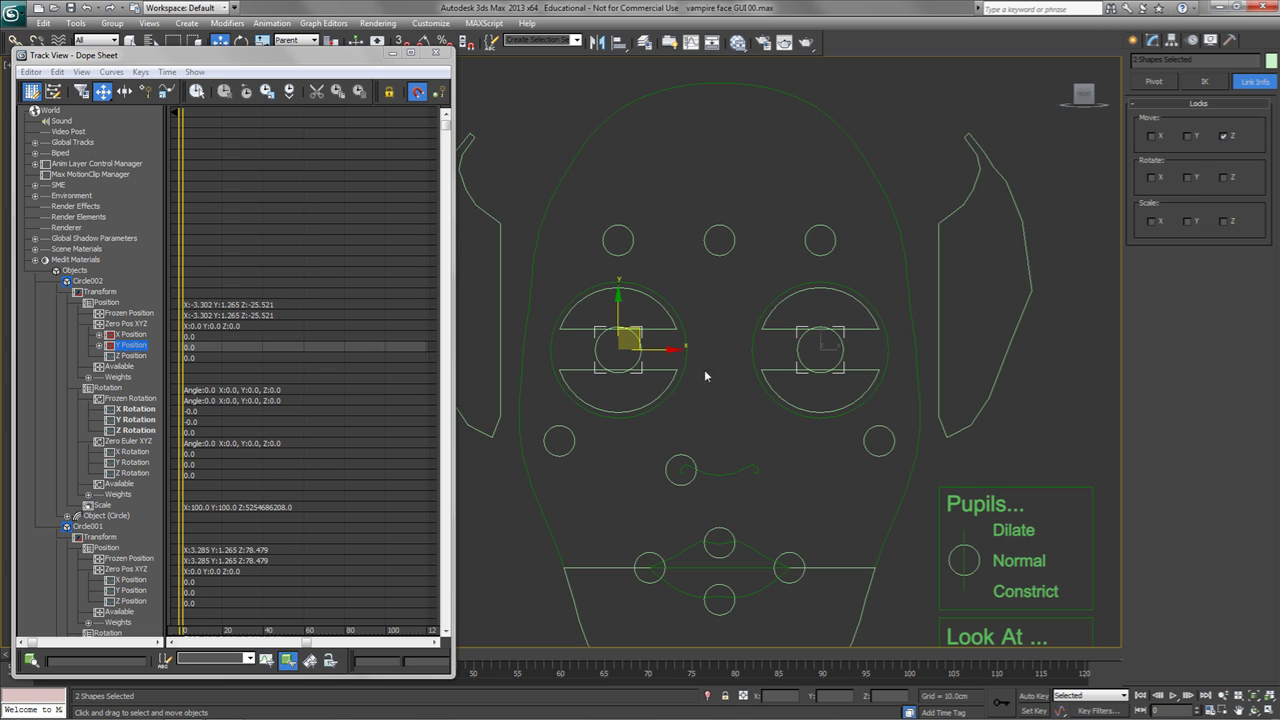
Step: Test how the middle brow control moves and return it with Transform To Zero
left_click(721, 254)
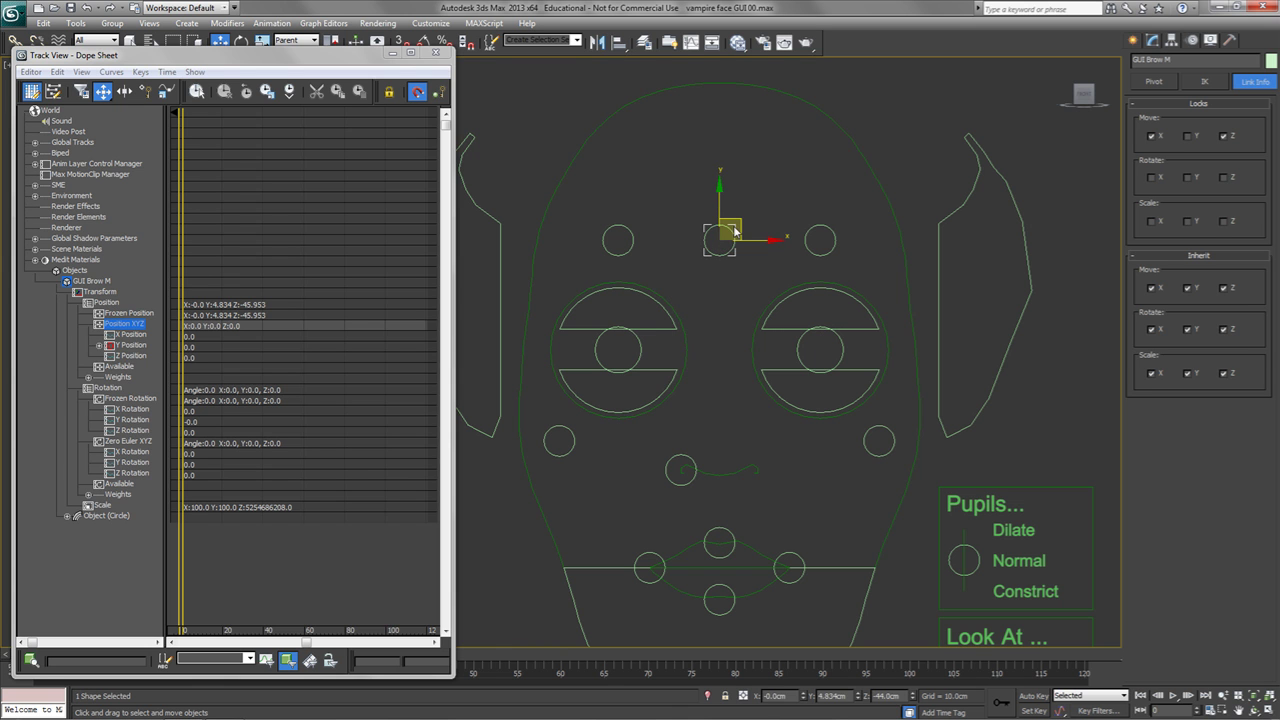
left_click_drag(737, 229, 770, 224)
right_click(771, 206, "alt")
left_click(750, 174)
Step: Copy the Zero Pos XYZ controller of the right eye circle
left_click(641, 346)
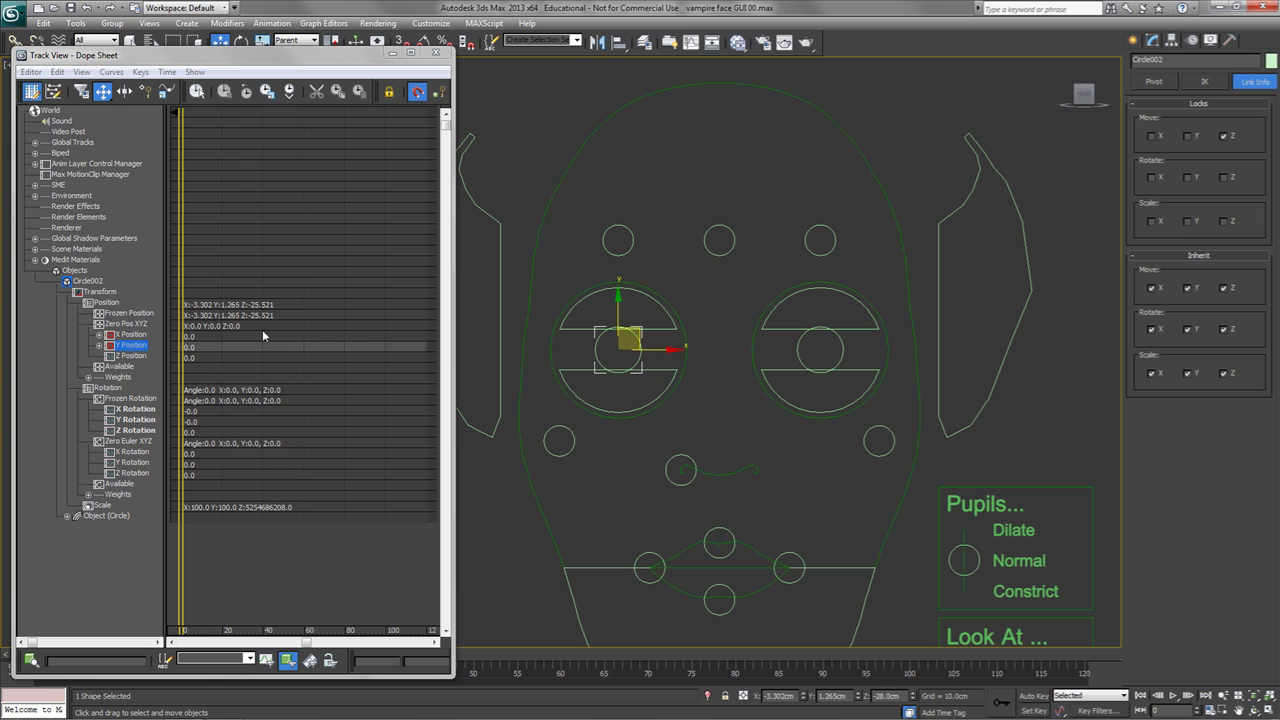
left_click(130, 325)
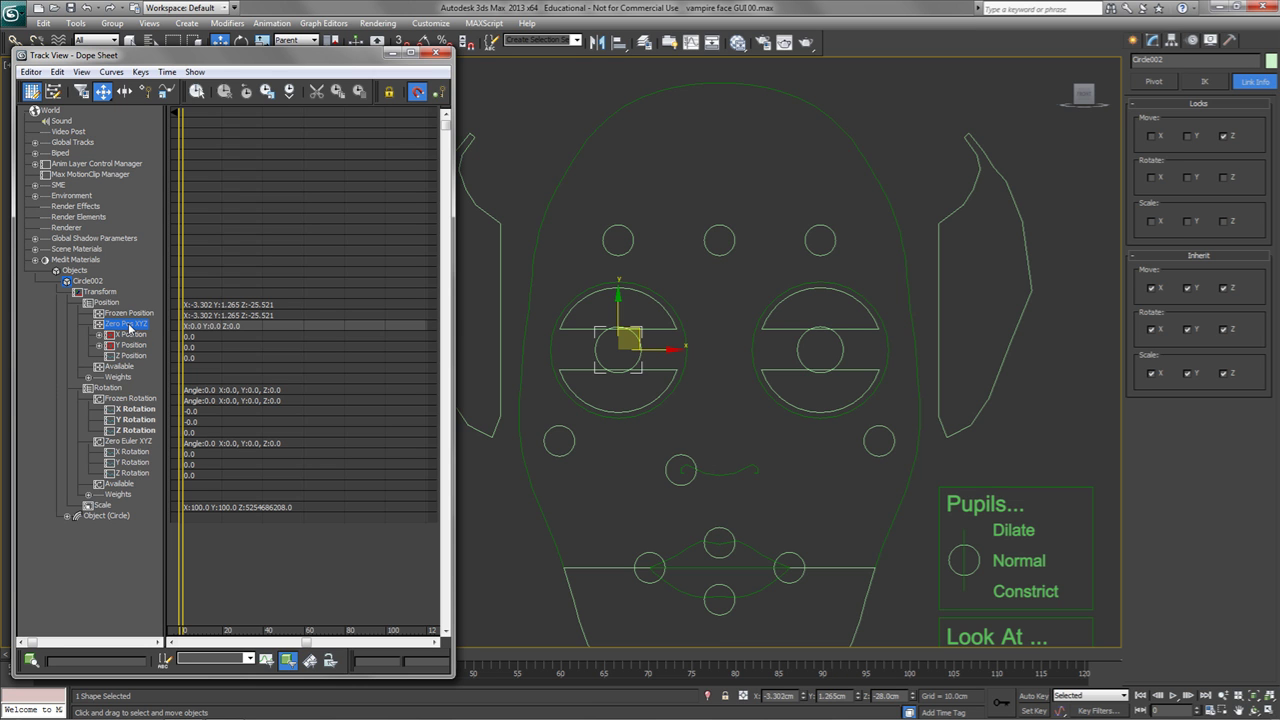
right_click(129, 326)
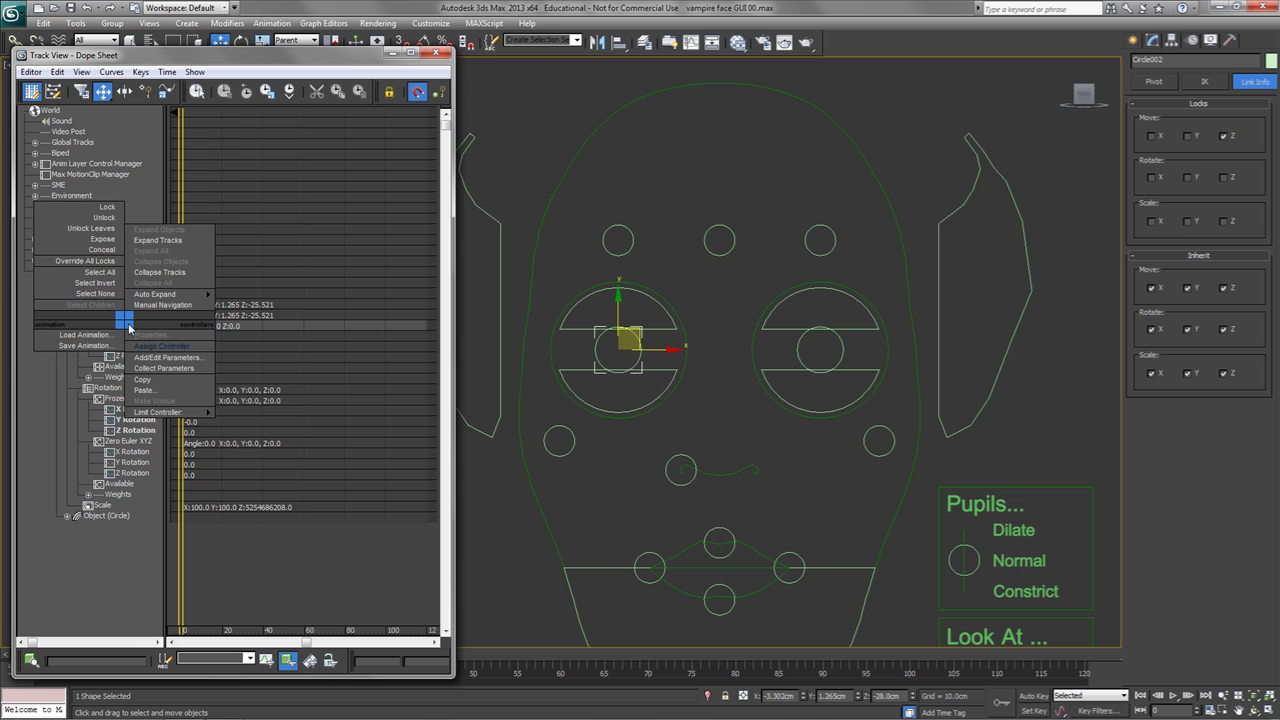
left_click(146, 378)
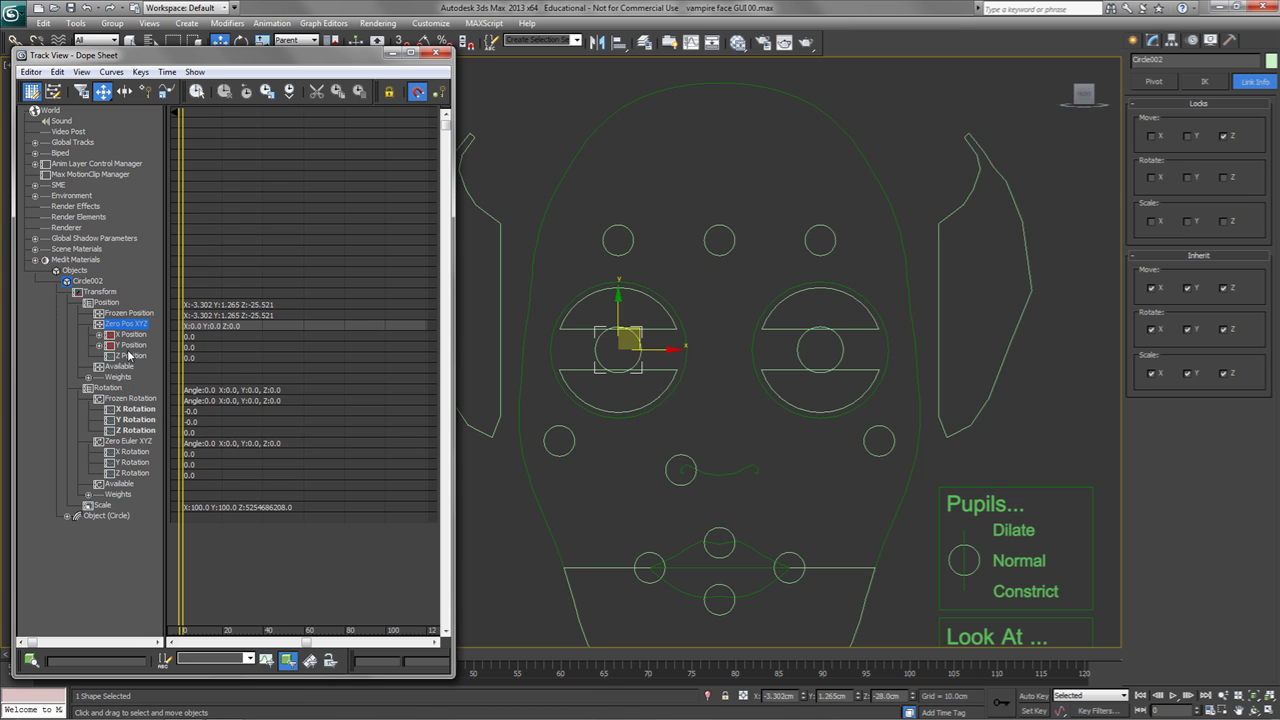
Step: Paste the copied position controller as a copy onto the left eye circle's Zero Pos XYZ track and test the circle's movement
left_click(797, 351)
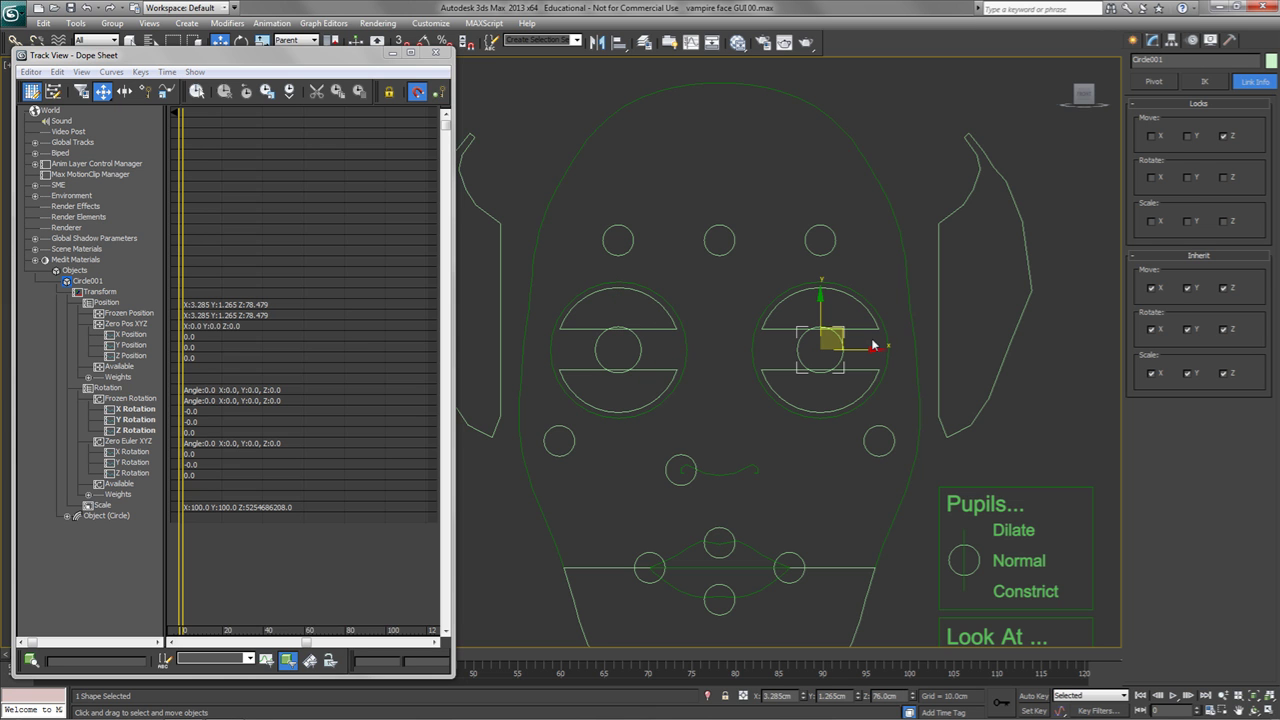
left_click(126, 324)
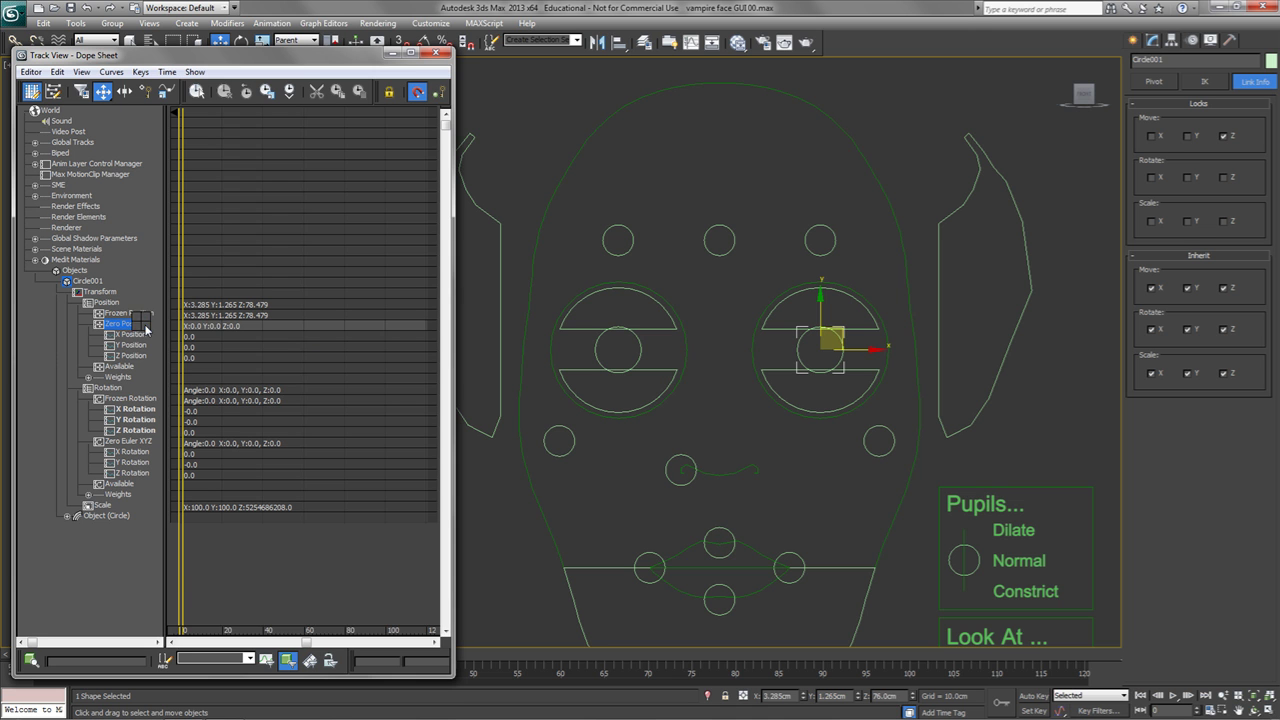
right_click(141, 322)
left_click(160, 391)
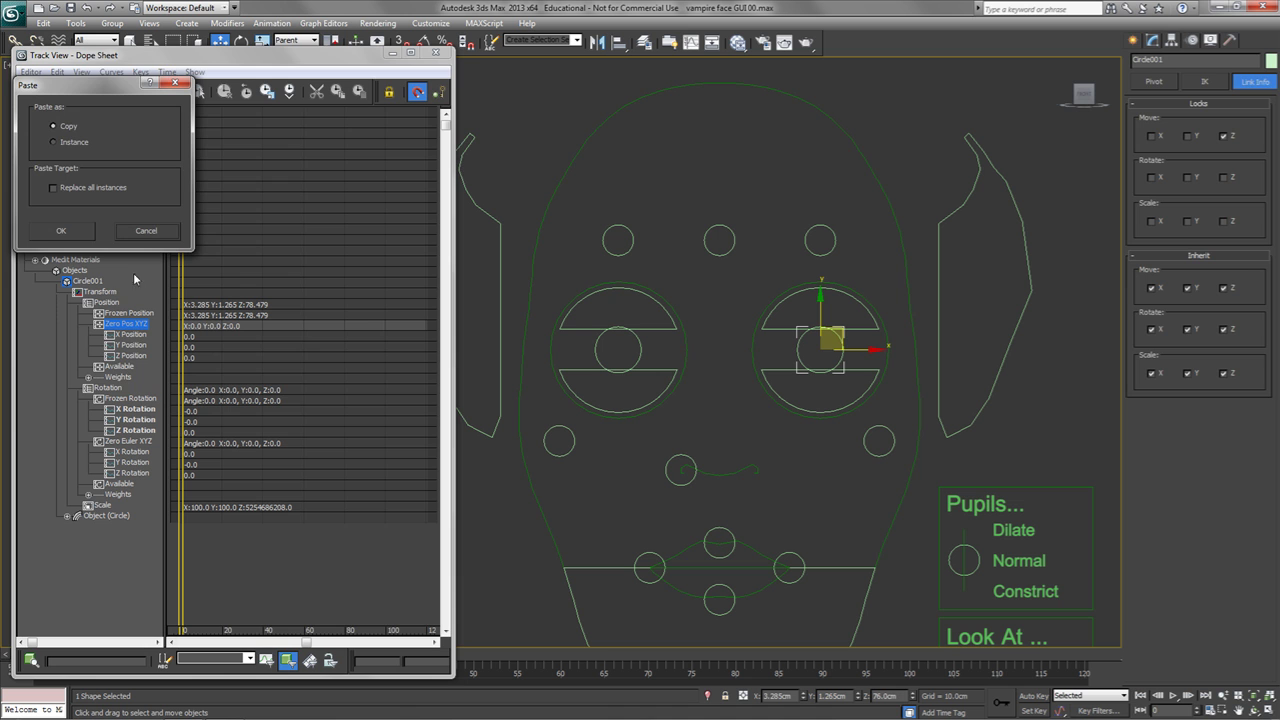
left_click(68, 233)
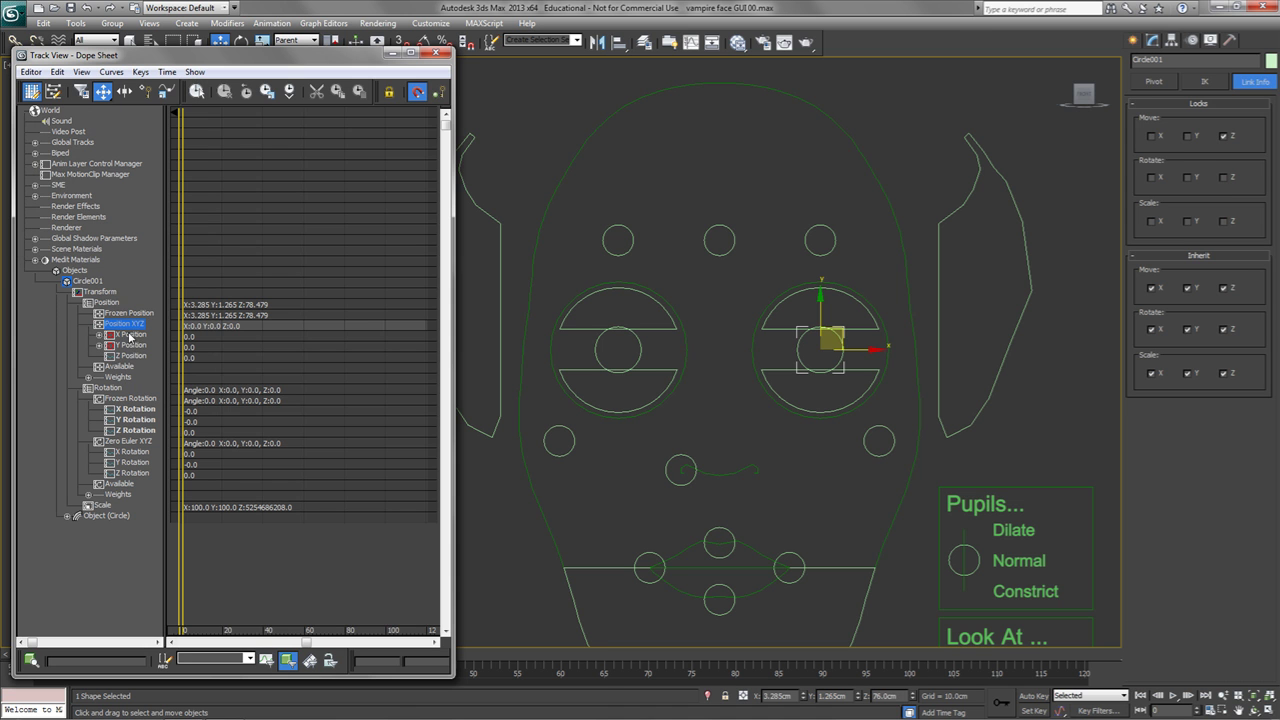
left_click_drag(838, 333, 839, 363)
right_click(839, 363)
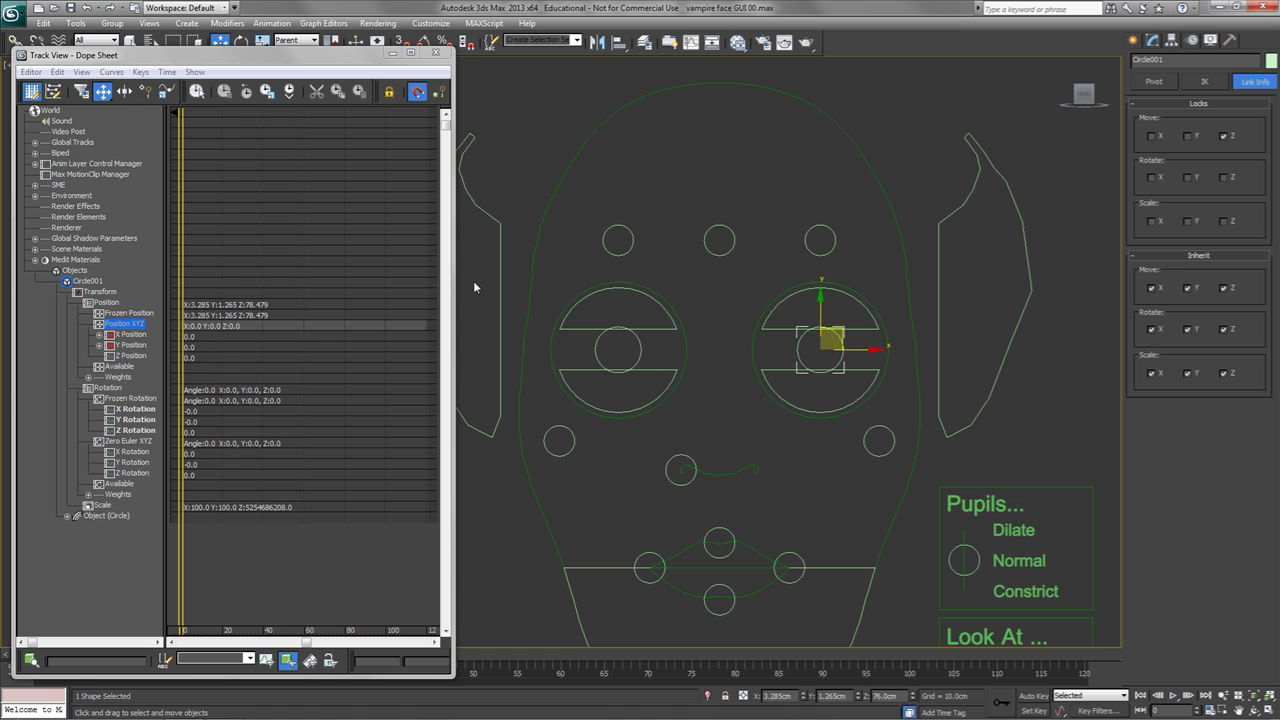
Step: Close the Dope Sheet and name the eye circles, calling the right one GUI Eye R
left_click(435, 52)
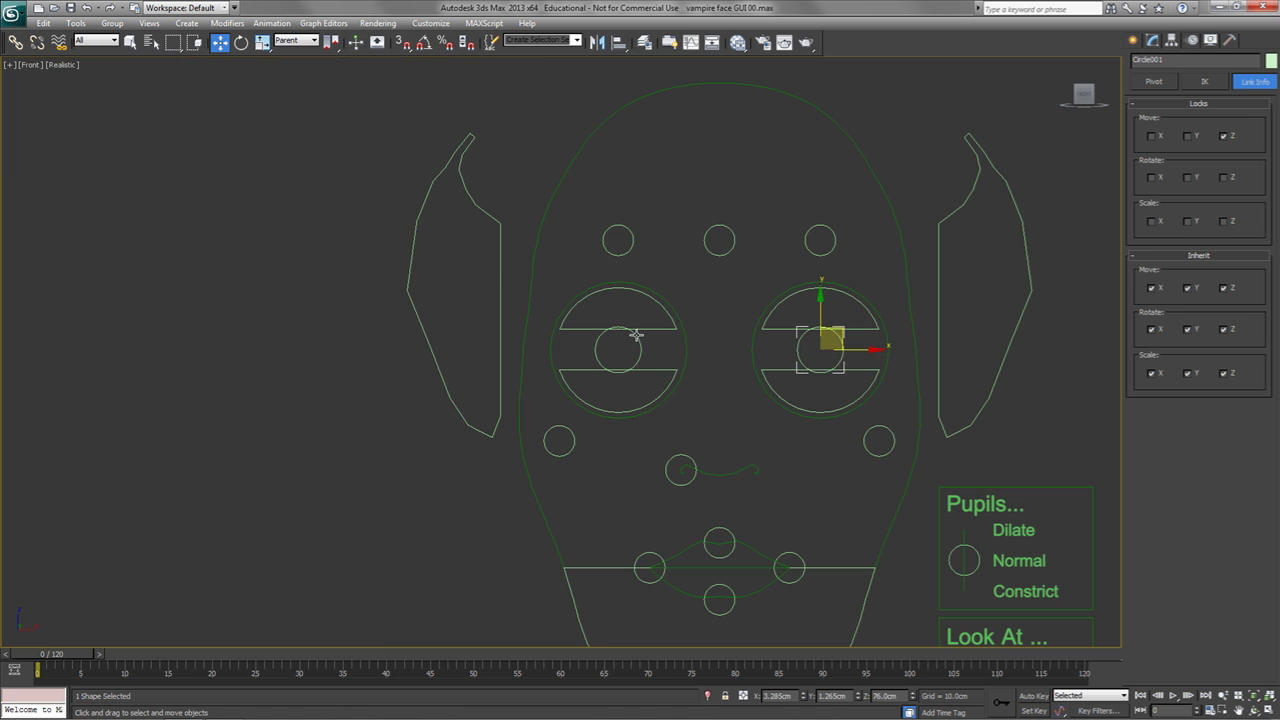
left_click(632, 350)
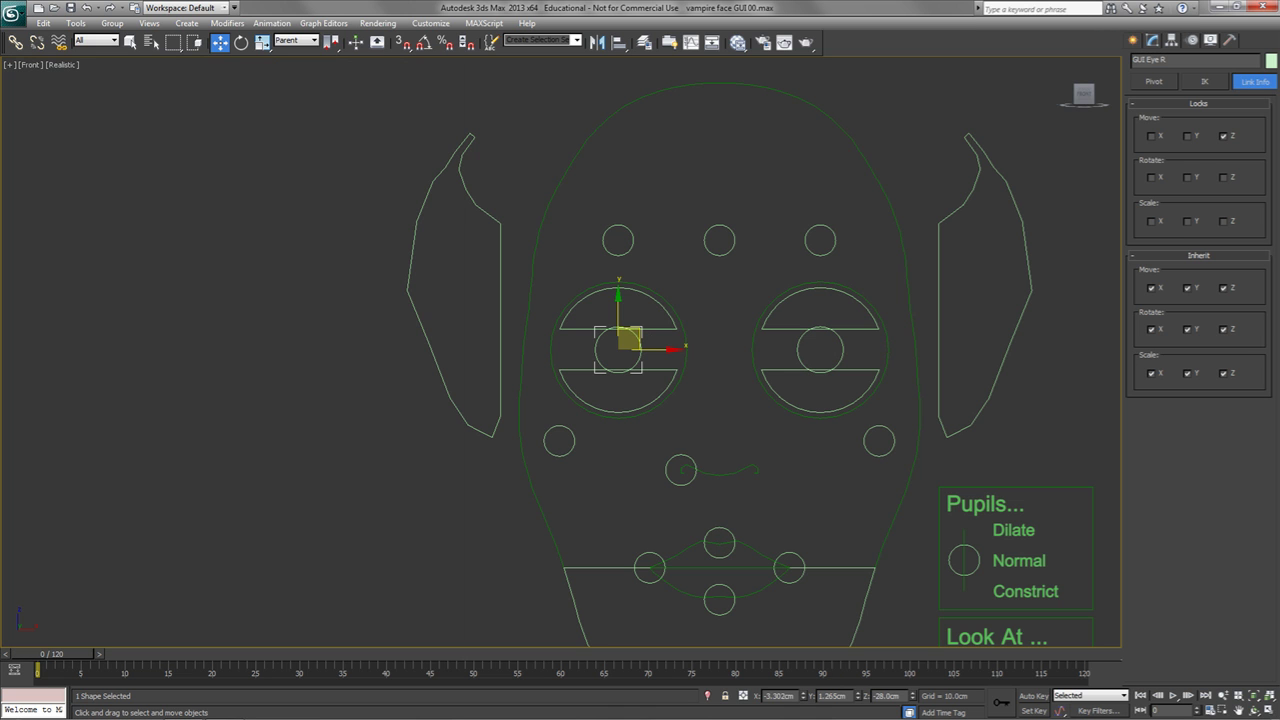
left_click(820, 346)
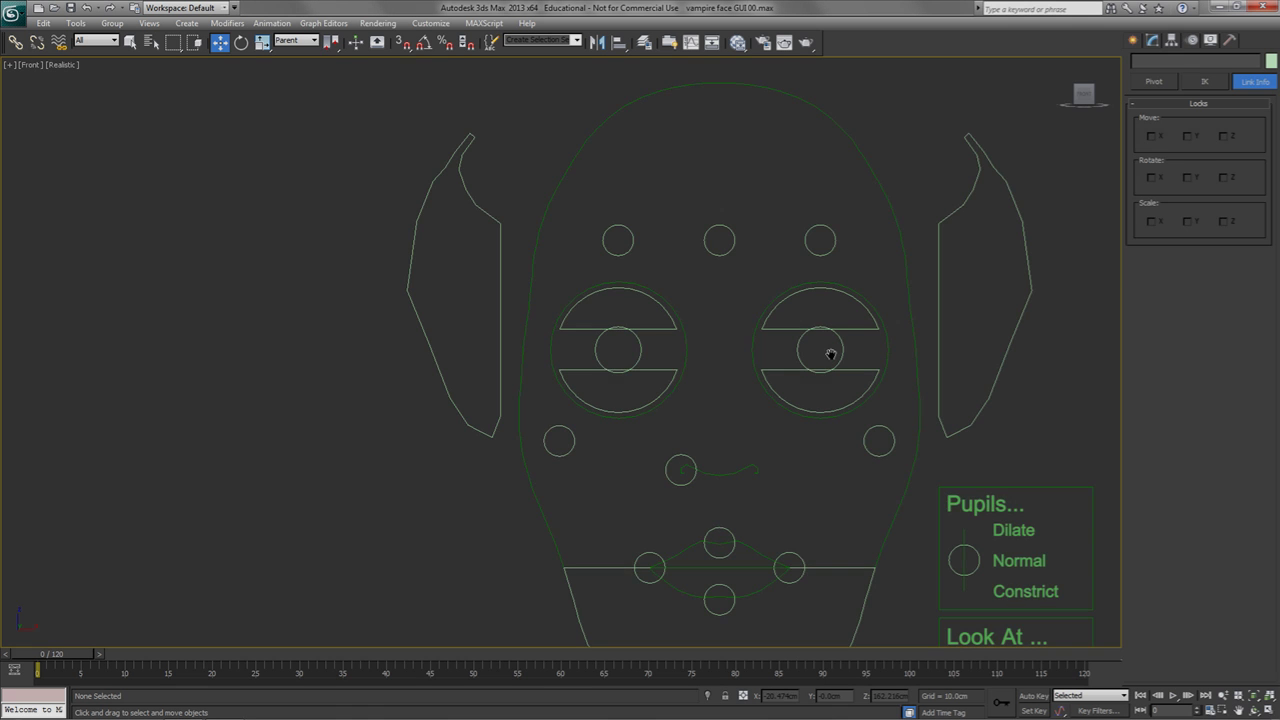
Step: Test the right brow control's movement up and down and return it with Transform To Zero
middle_click_drag(830, 354, 583, 362)
scroll(660, 346, "down", 2)
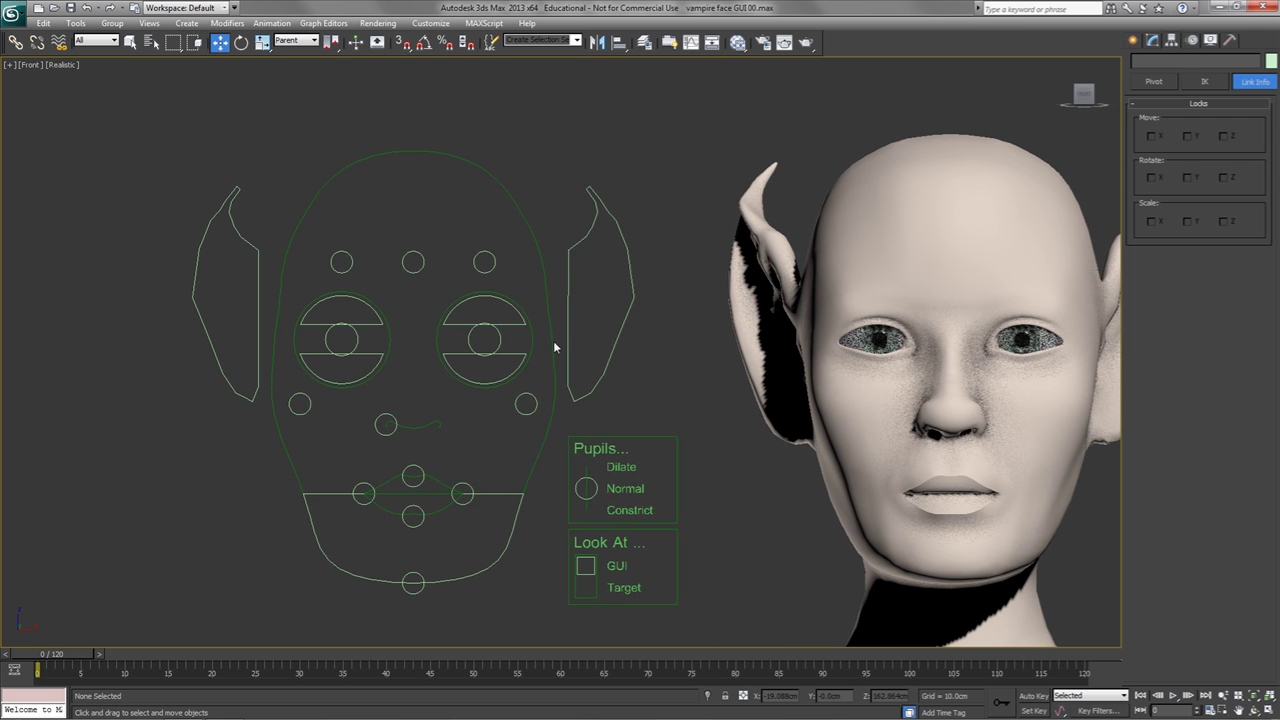
middle_click_drag(838, 415, 790, 420)
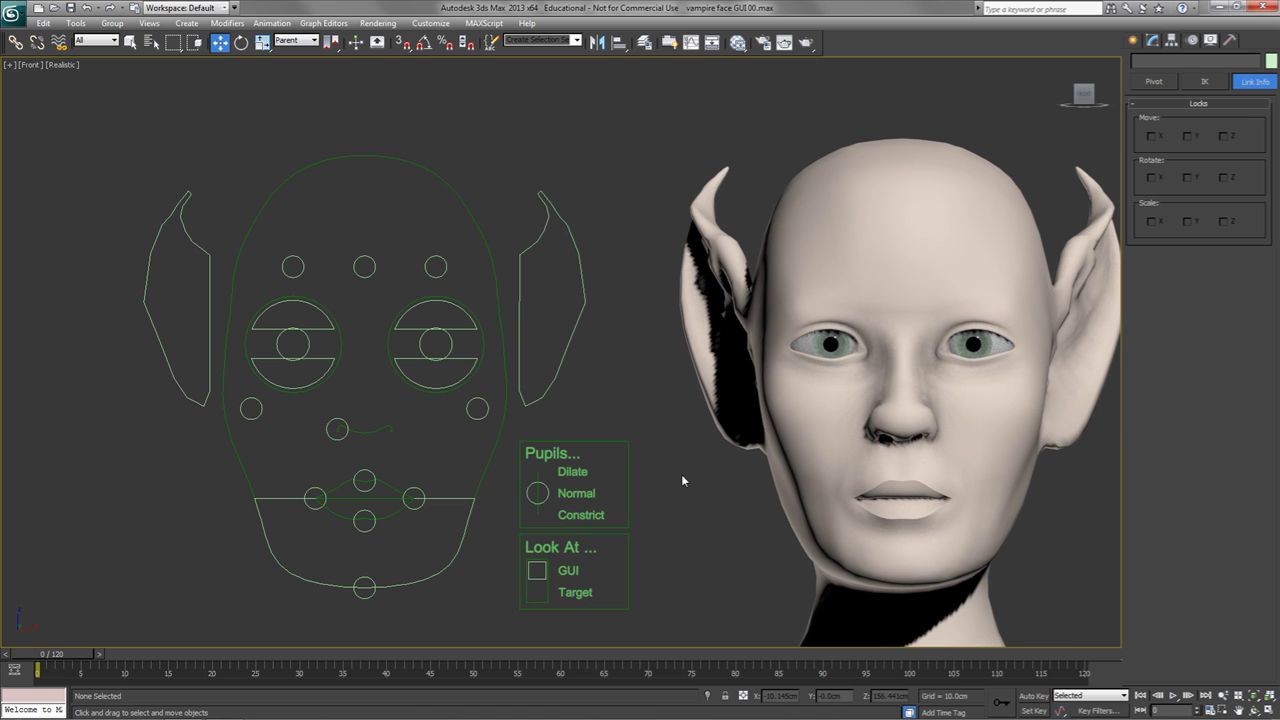
left_click(290, 258)
left_click_drag(313, 247, 298, 226)
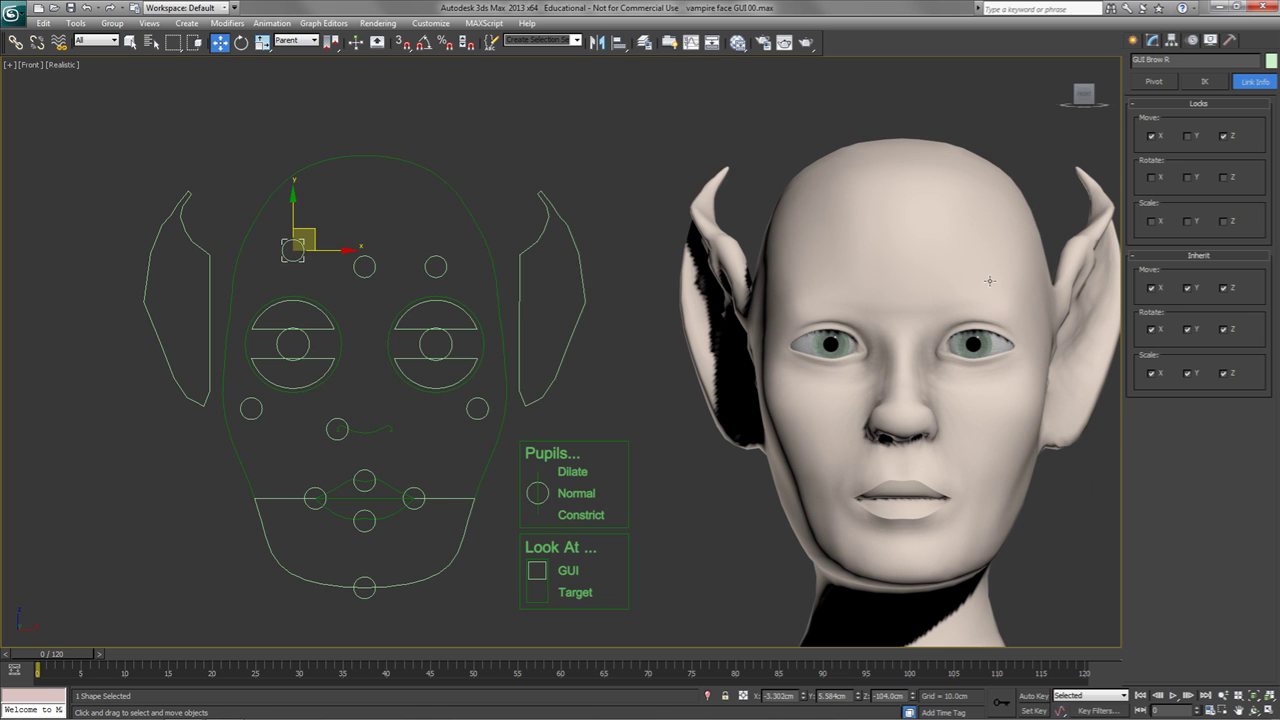
left_click_drag(294, 218, 290, 278)
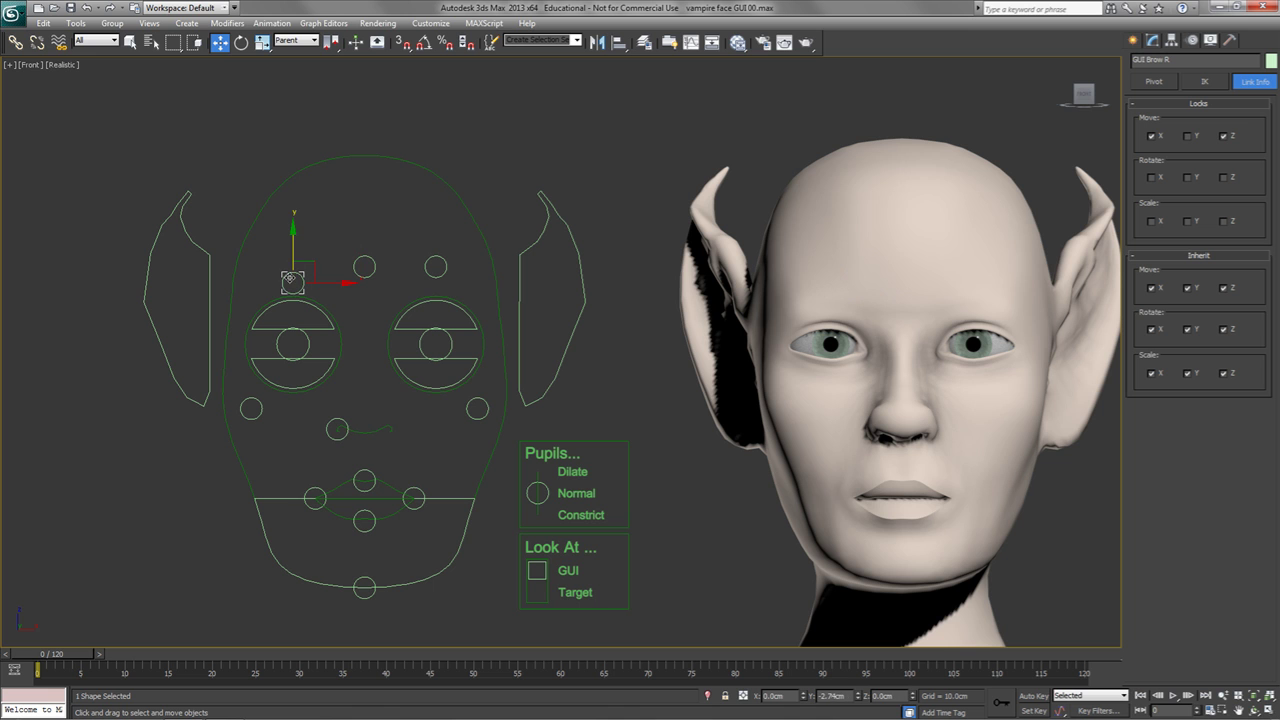
right_click(379, 220)
left_click(351, 199)
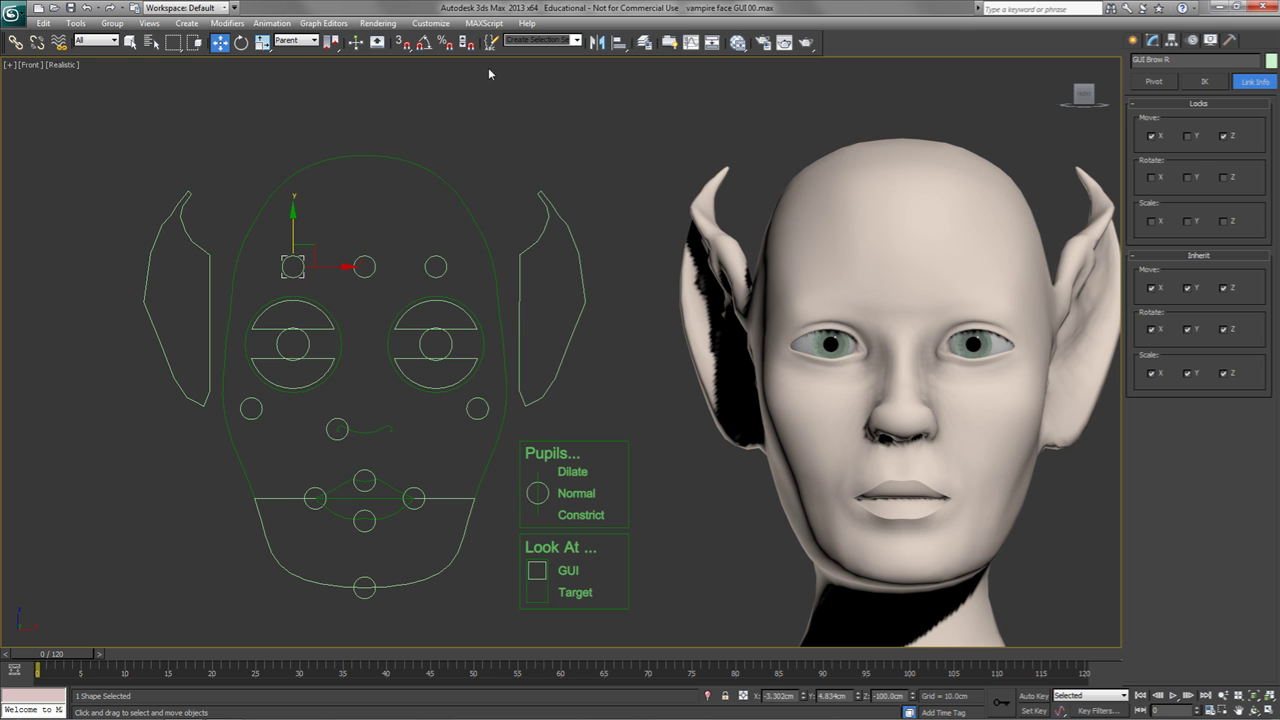
Step: Open the Reaction Manager and arrange it so the face GUI and the vampire's head stay in view
left_click(271, 23)
left_click(300, 285)
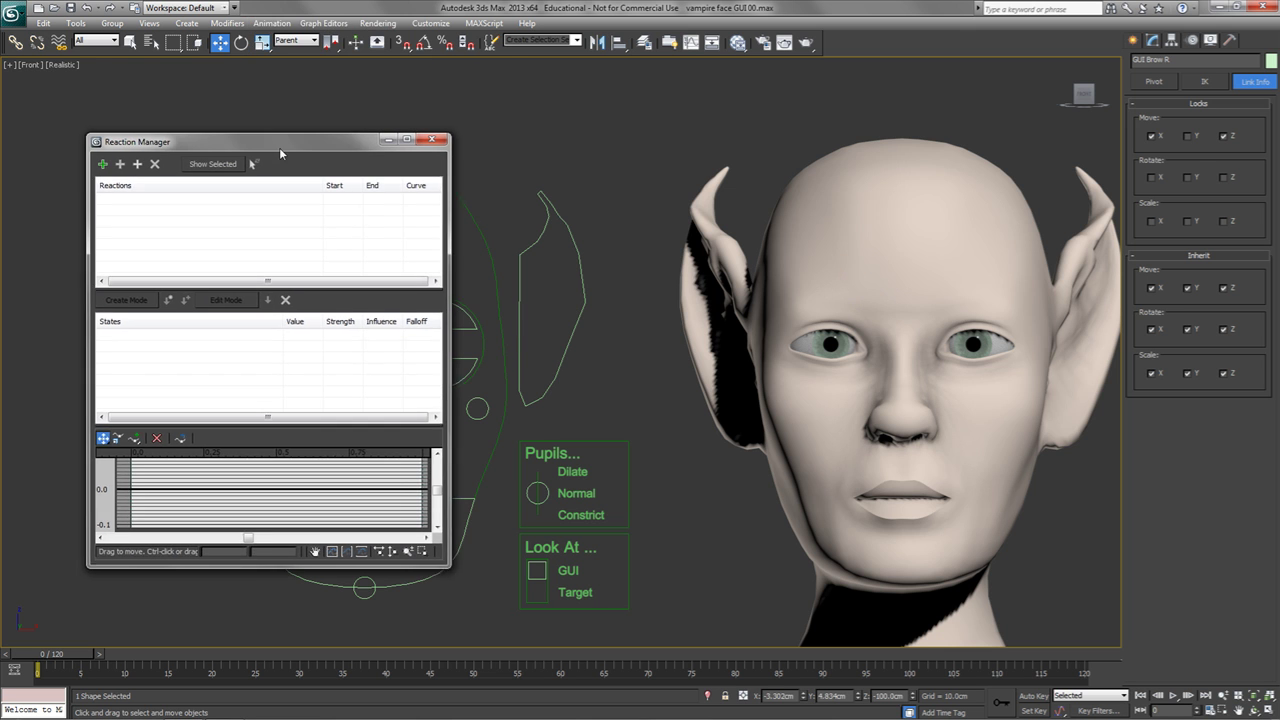
middle_click_drag(596, 245, 851, 257)
scroll(837, 257, "down", 2)
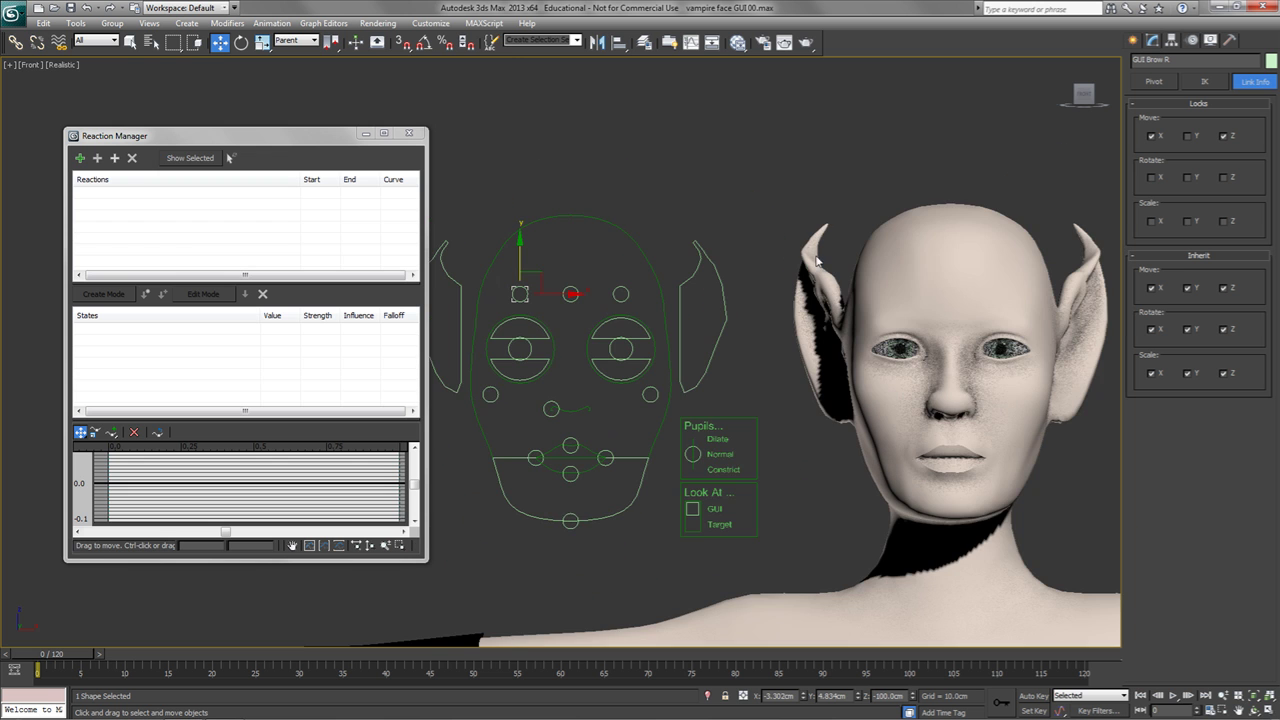
middle_click_drag(776, 274, 803, 233)
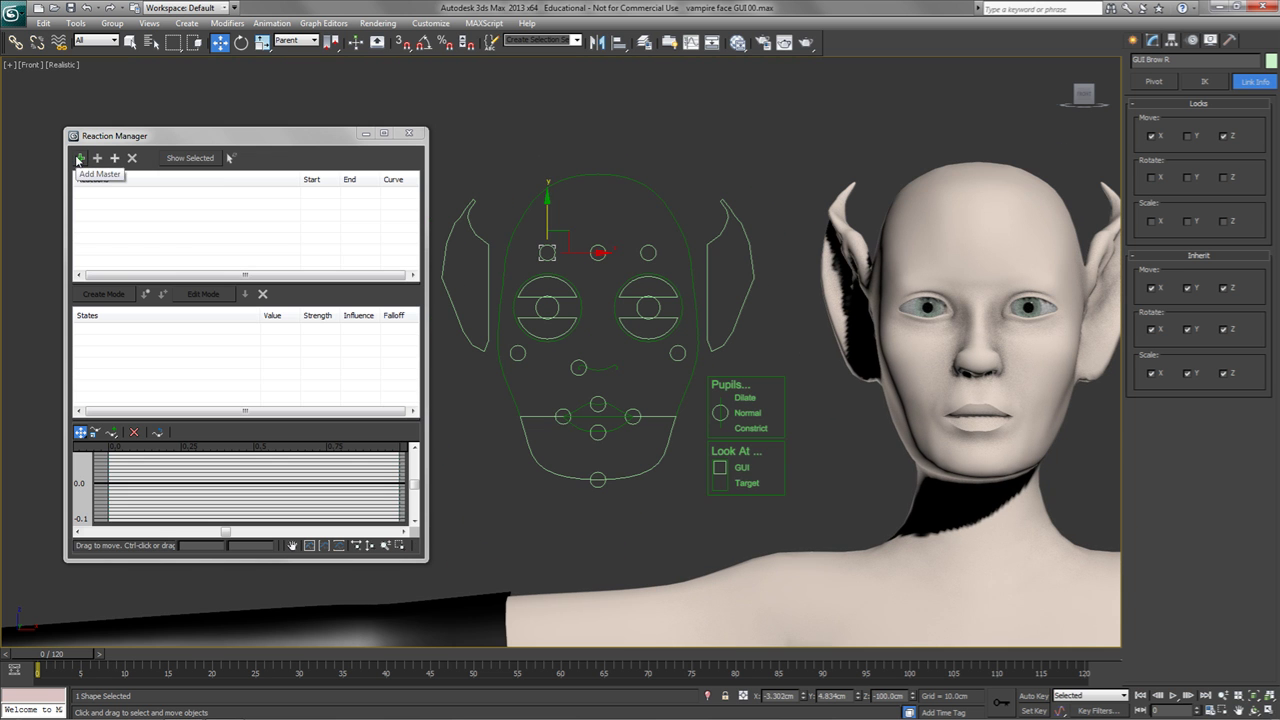
Step: Add the Limited Controller: Bezier Float of GUI Brow R's Zero Pos XYZ Y Position as the reaction master
left_click(79, 158)
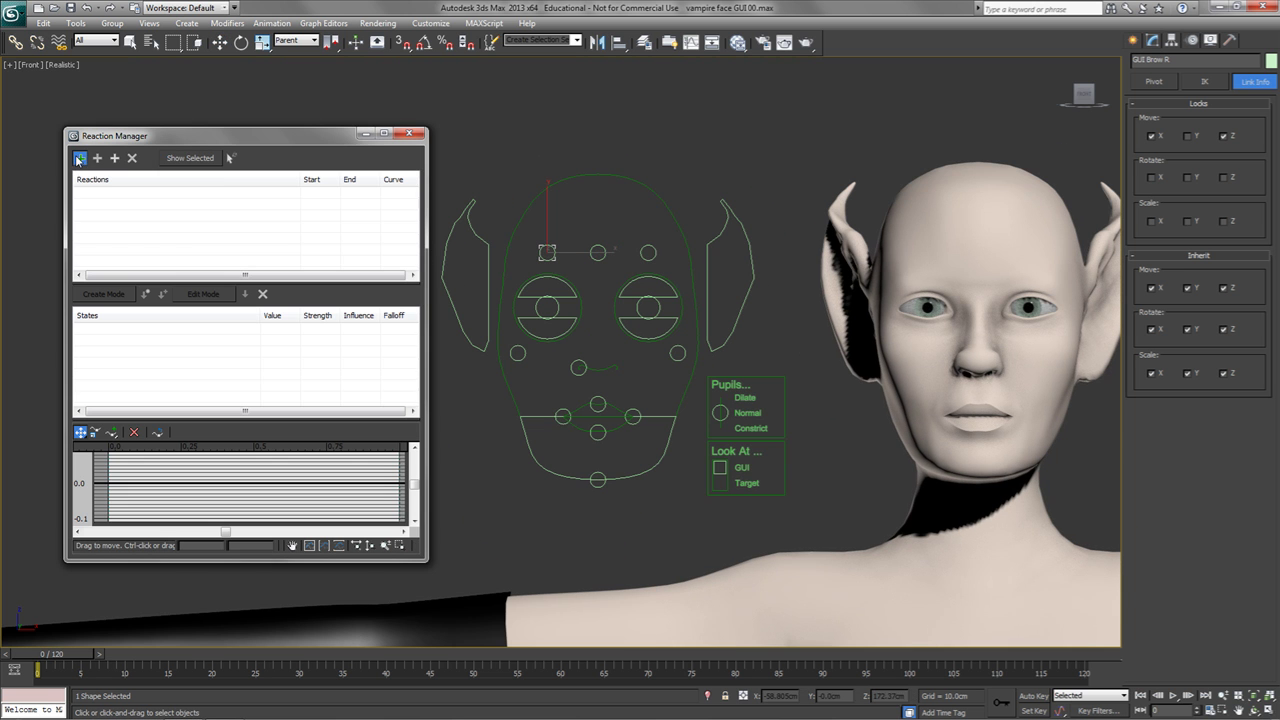
left_click(552, 258)
mouse_move(570, 283)
mouse_move(655, 283)
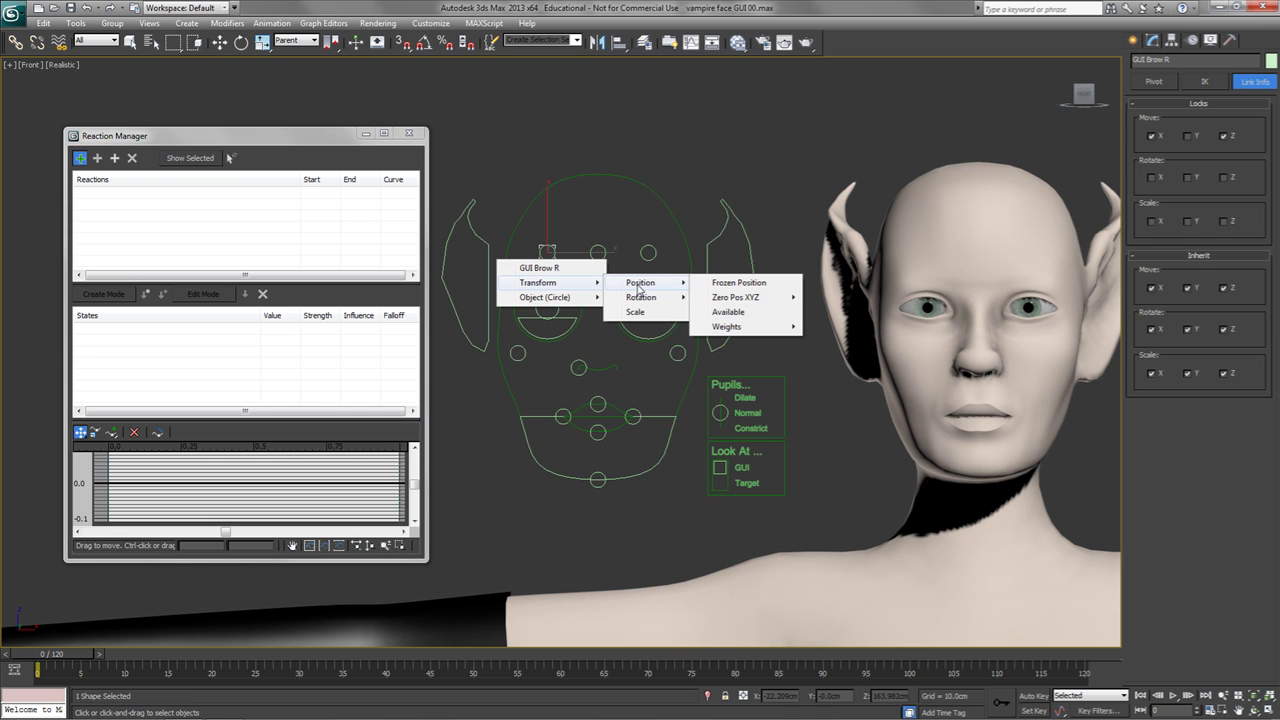
mouse_move(725, 299)
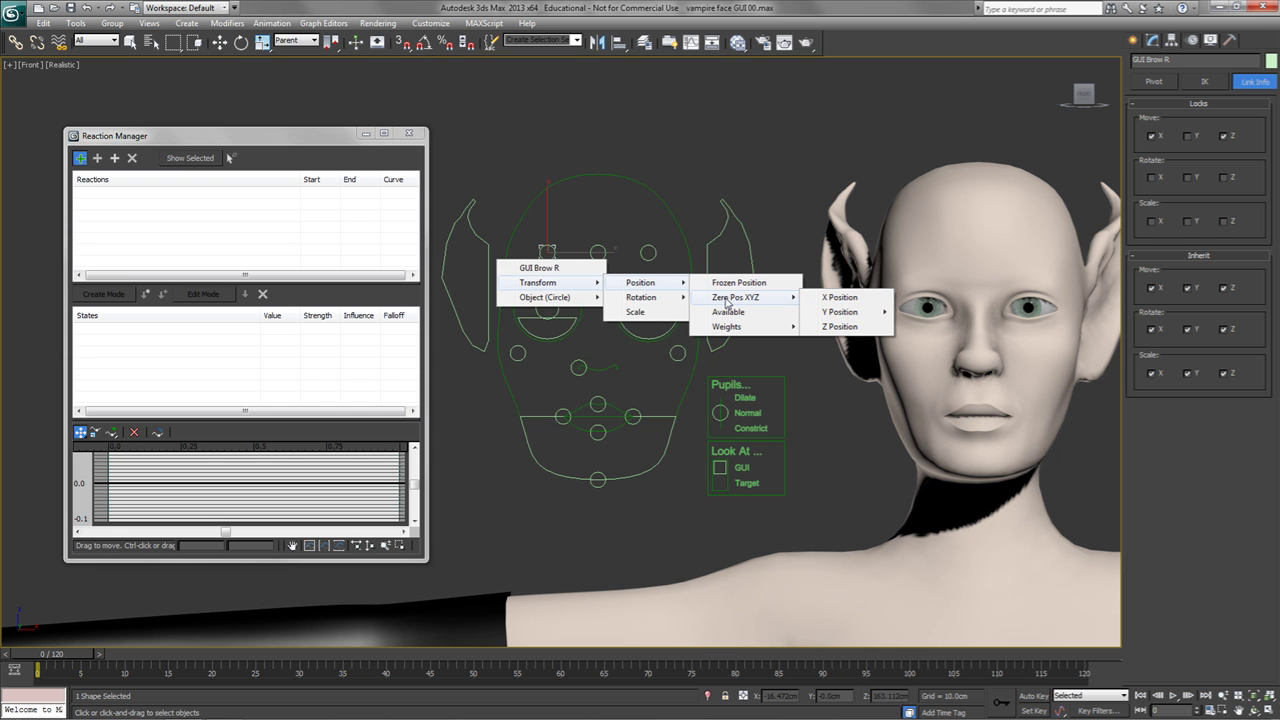
mouse_move(846, 316)
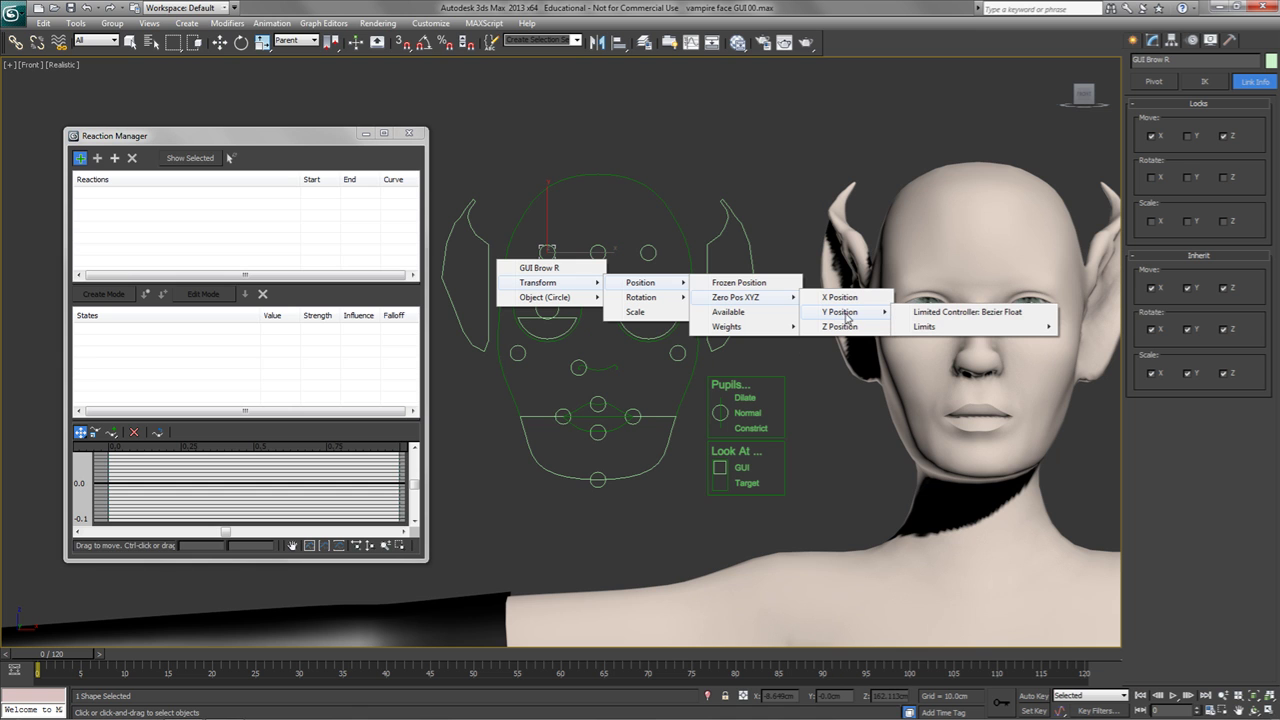
left_click(942, 316)
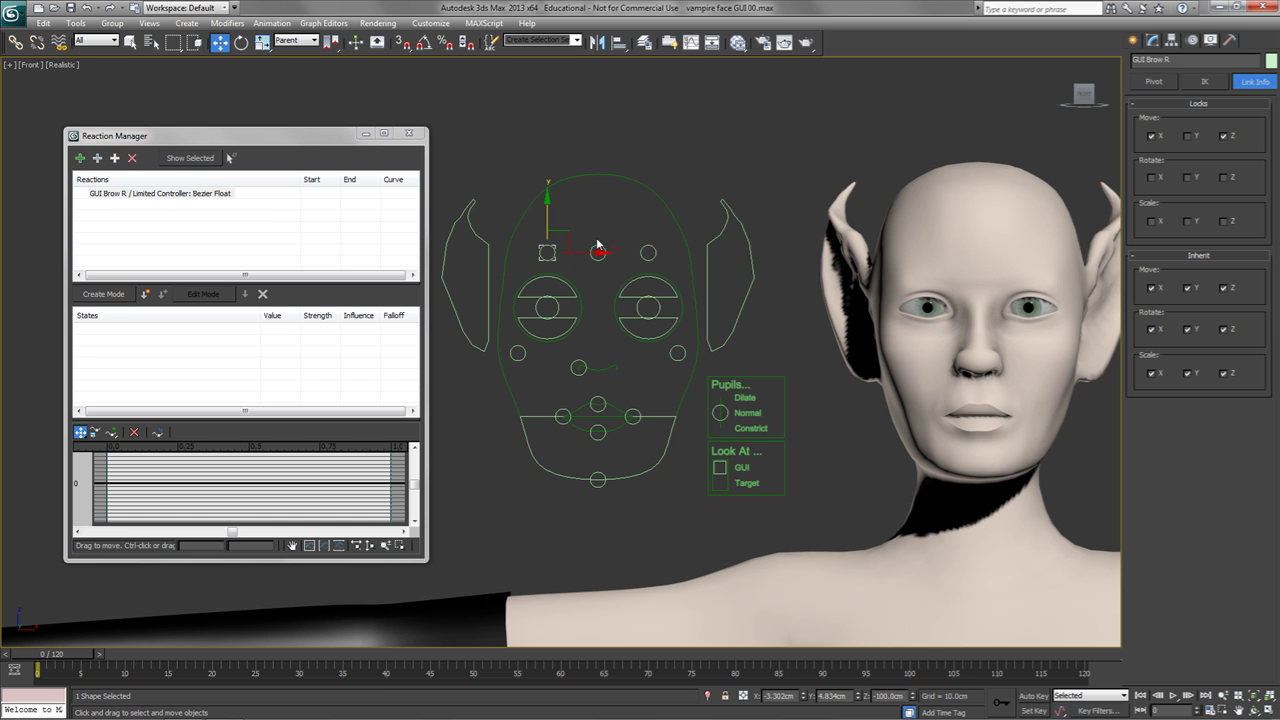
Step: Add the vampire mesh's Morpher channel [15] Brow R Up as a slave of the right brow control
left_click(99, 162)
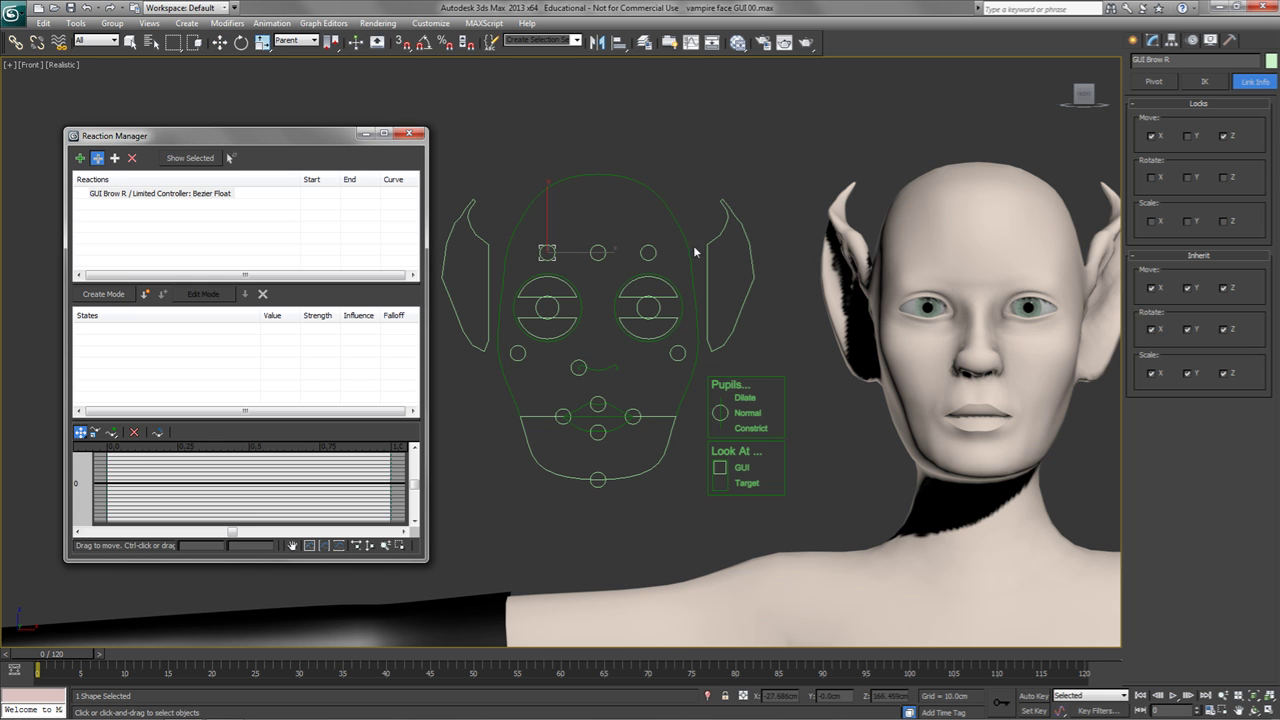
left_click(964, 246)
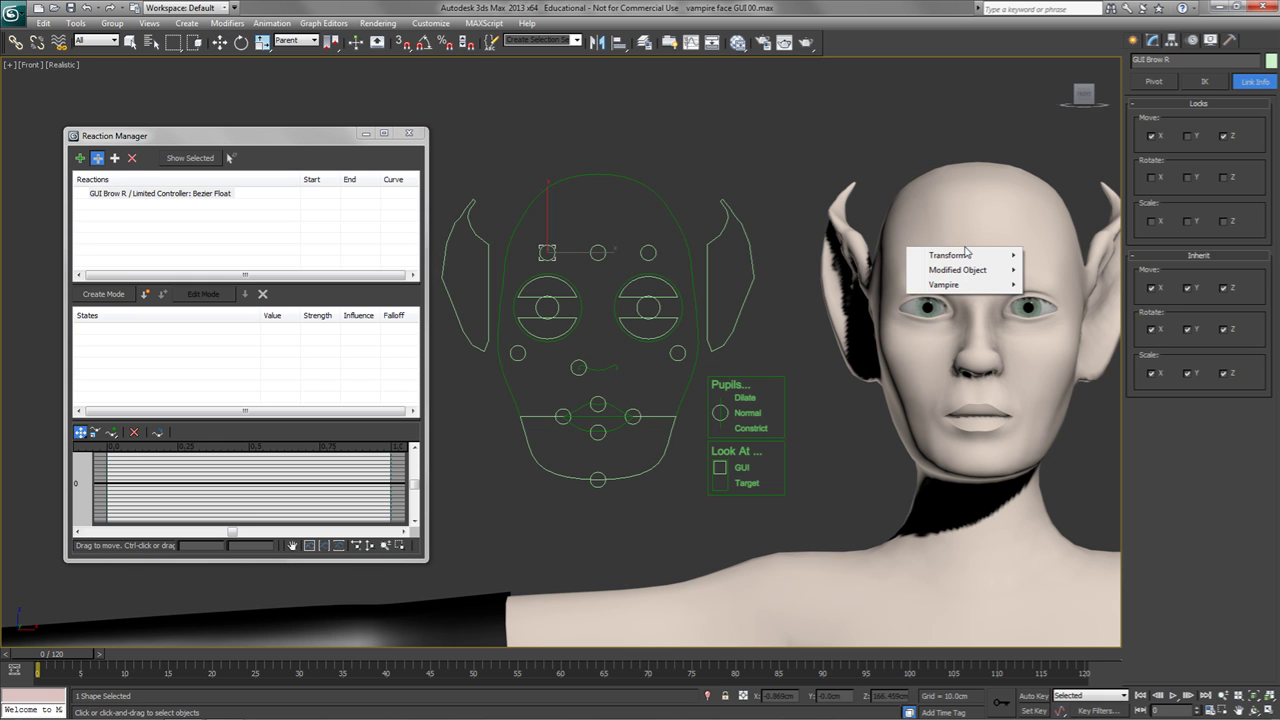
mouse_move(980, 275)
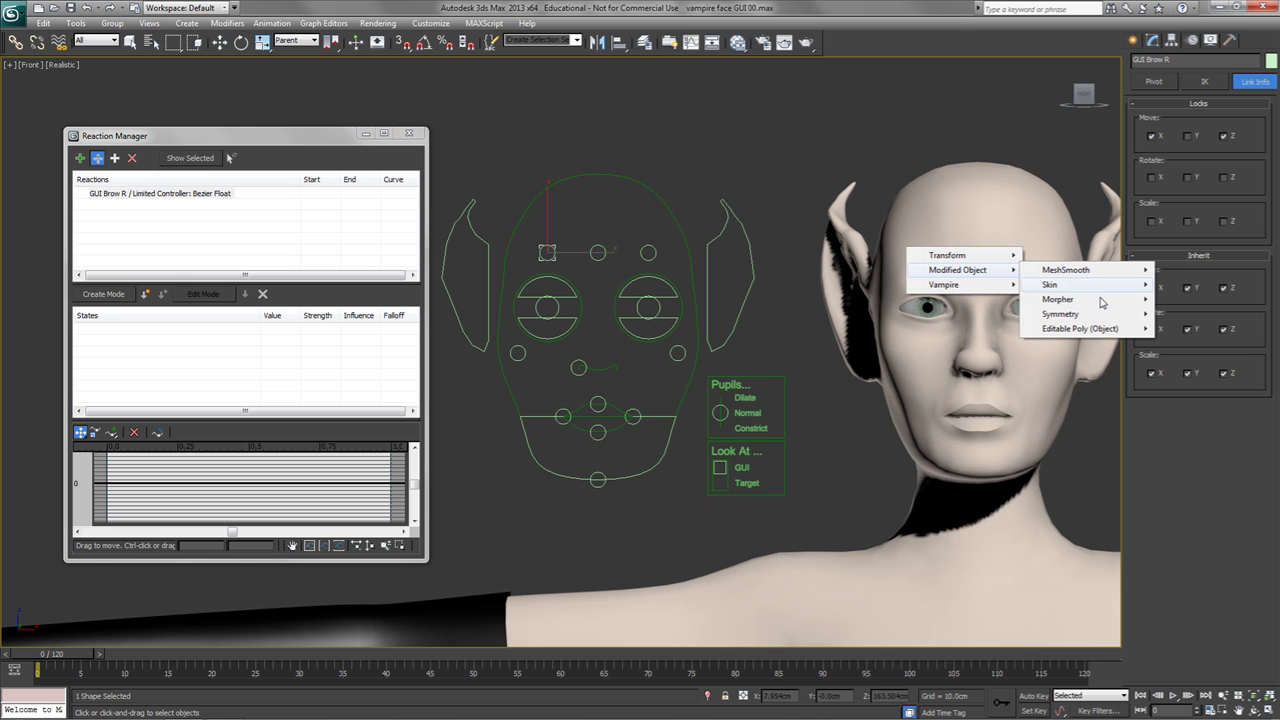
mouse_move(1098, 301)
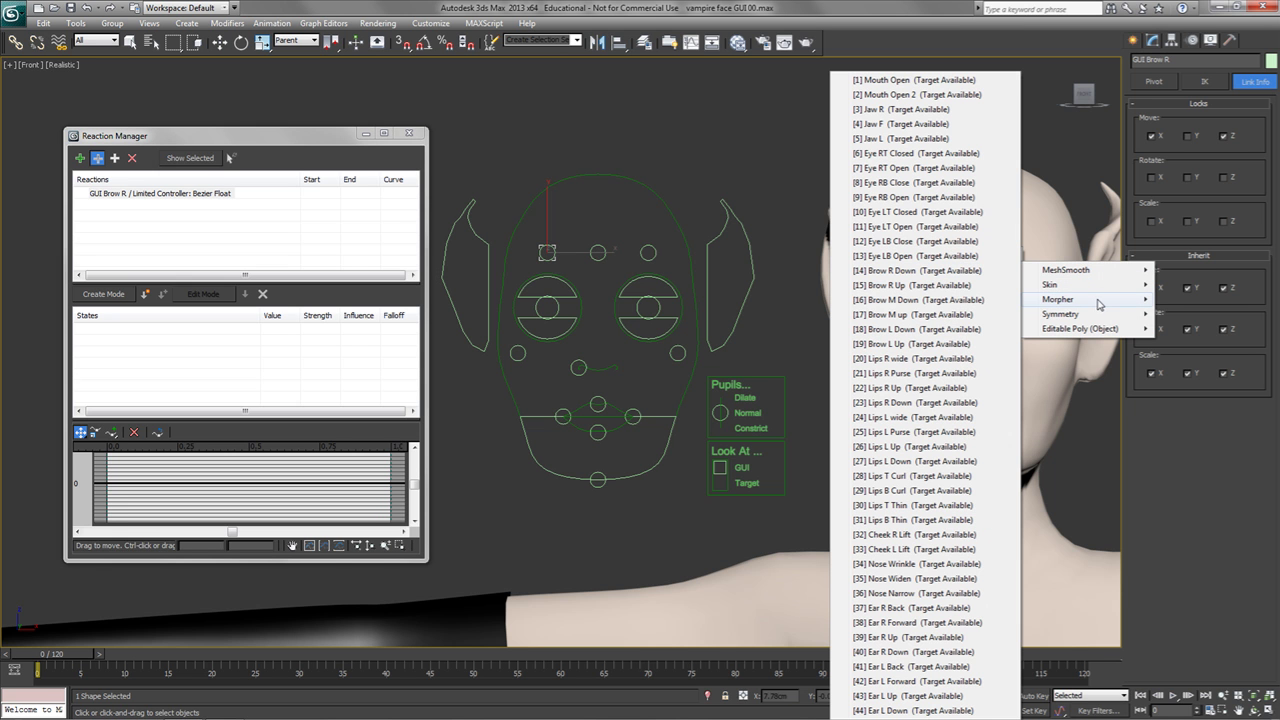
left_click(902, 286)
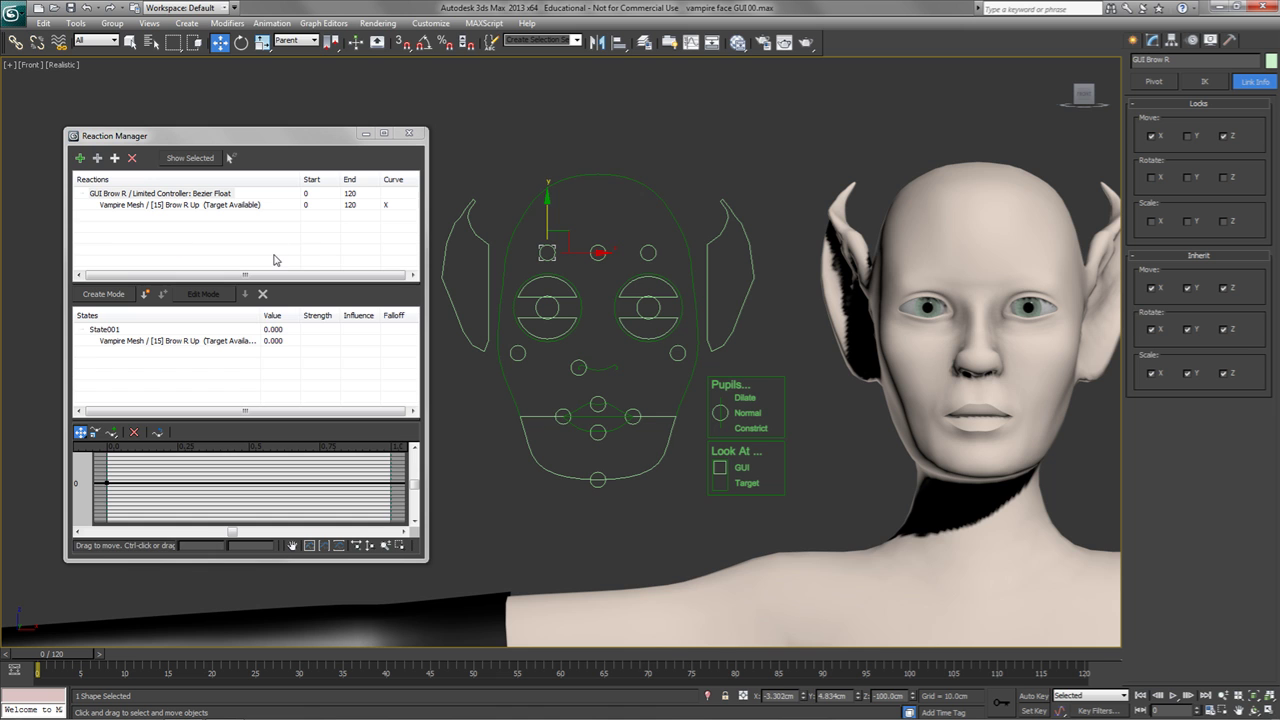
Step: Add the vampire mesh's Morpher channel [14] Brow R Down as a second slave of the right brow control
left_click(100, 329)
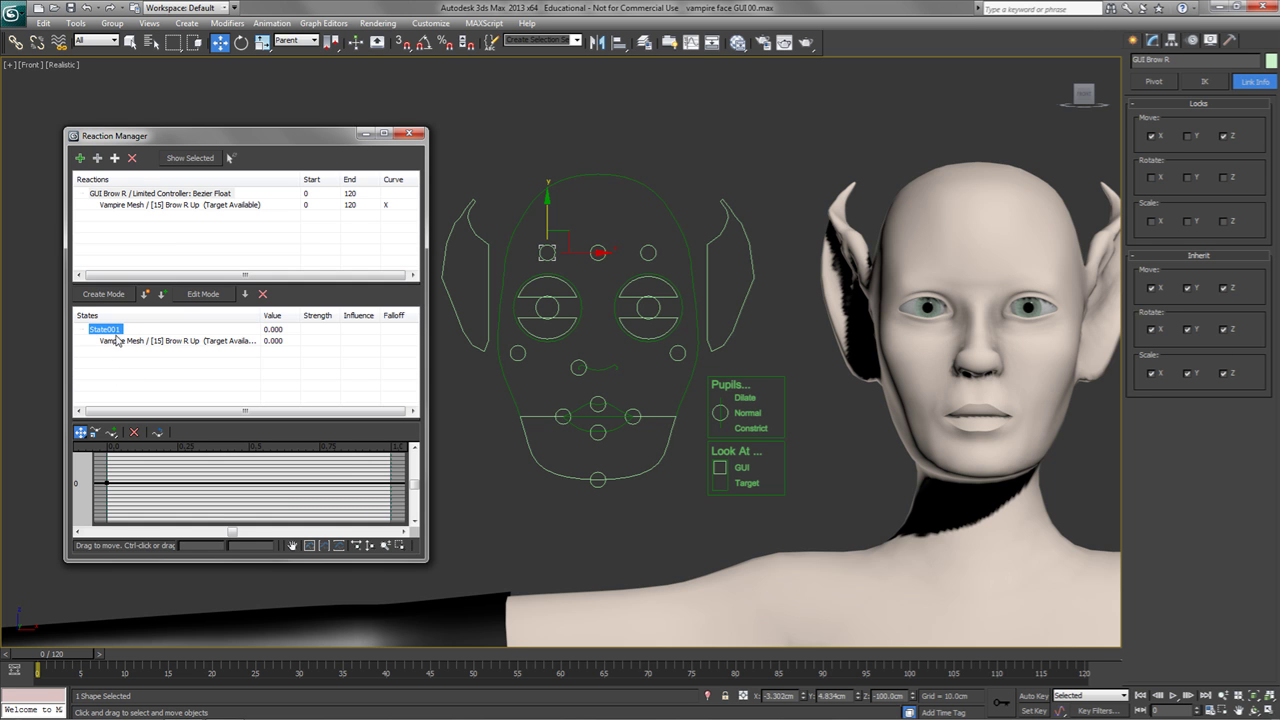
left_click(98, 158)
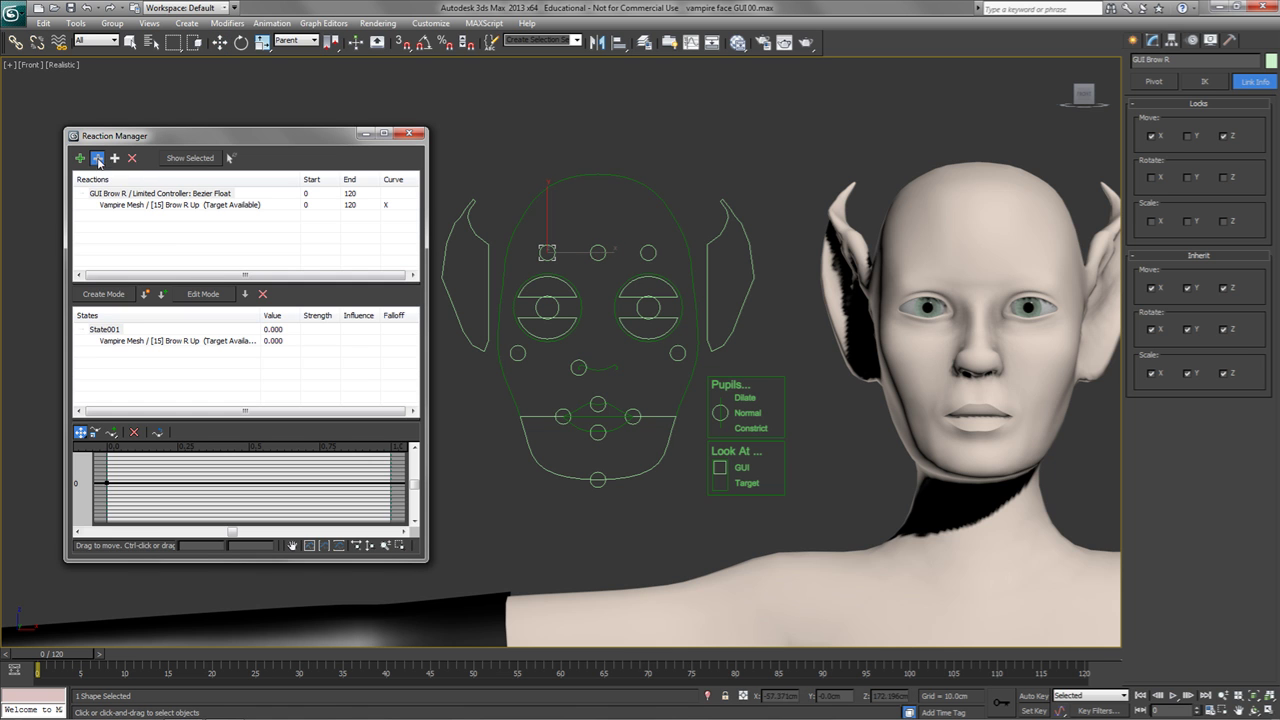
left_click(978, 243)
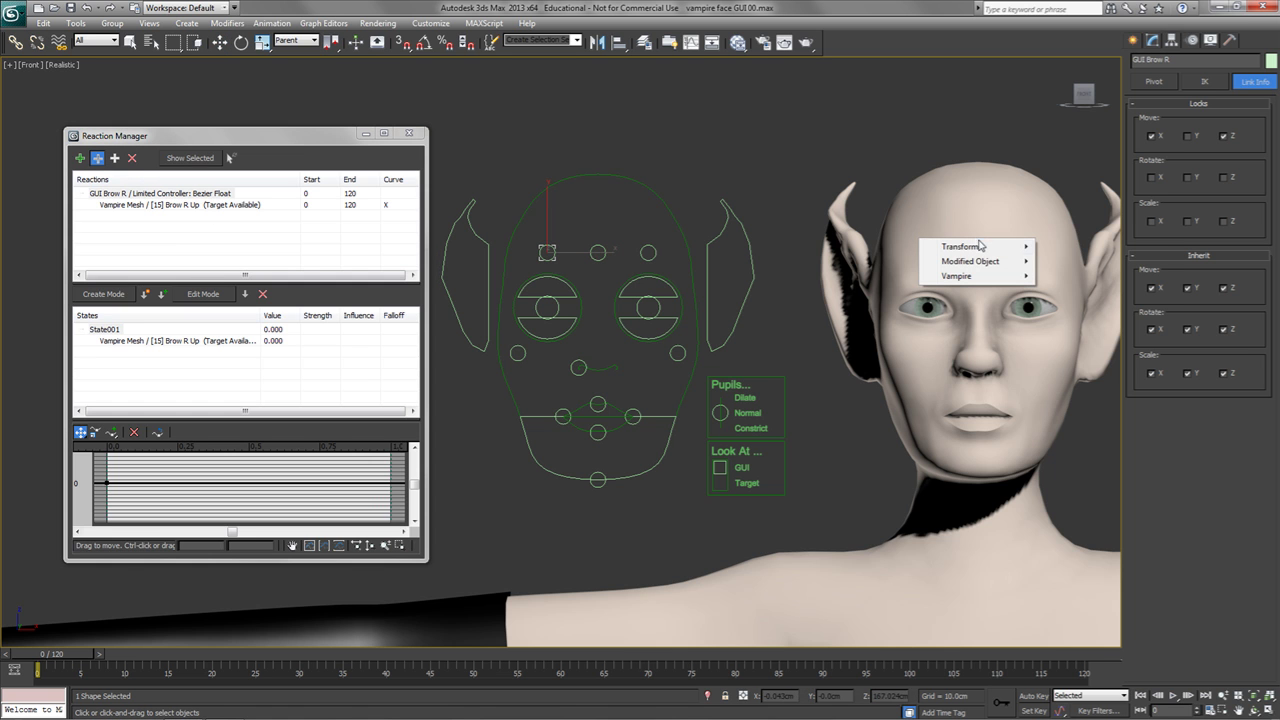
mouse_move(985, 262)
mouse_move(1076, 291)
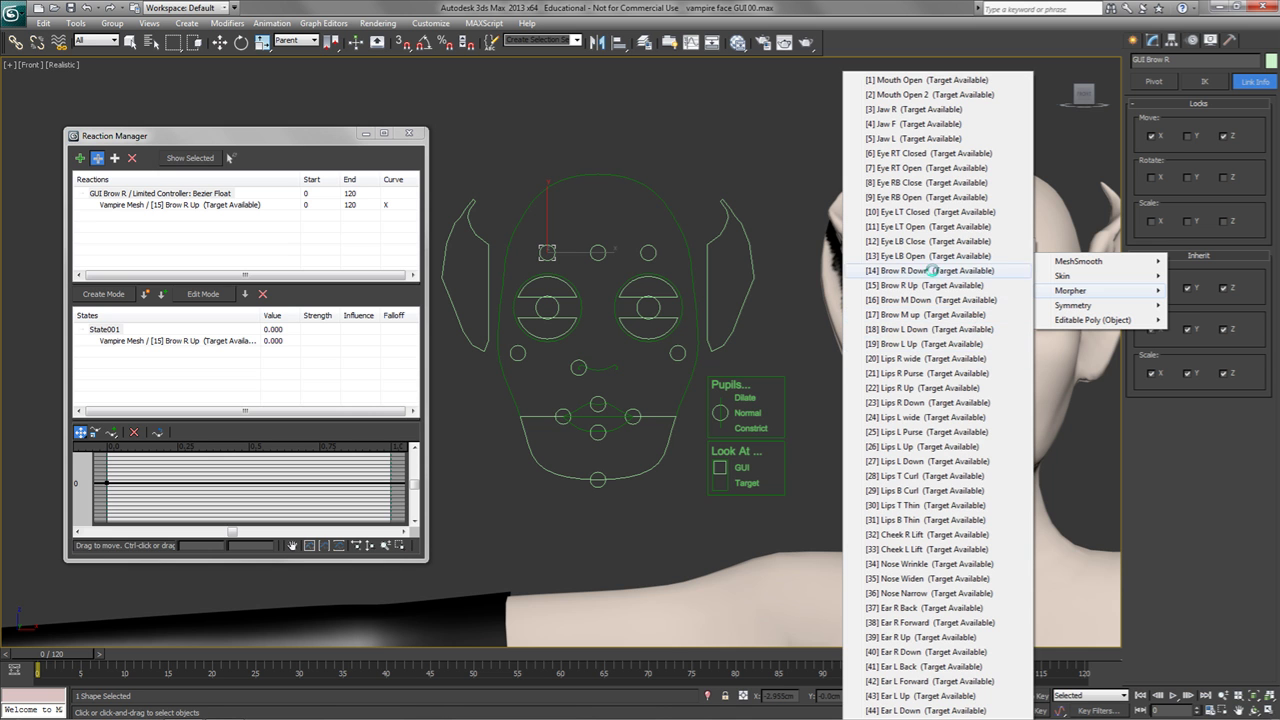
left_click(889, 271)
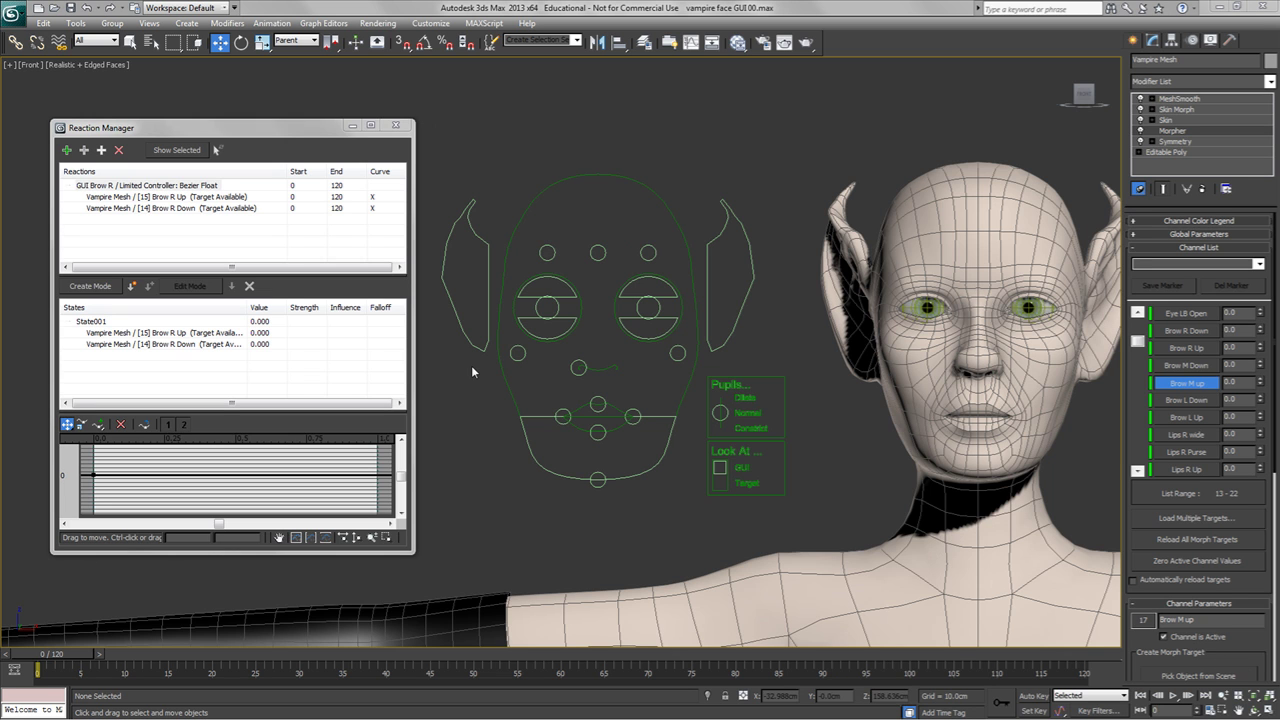
Step: Create a reaction state with the right brow control raised to its upper limit and the Brow R Up morph at 100
left_click(547, 252)
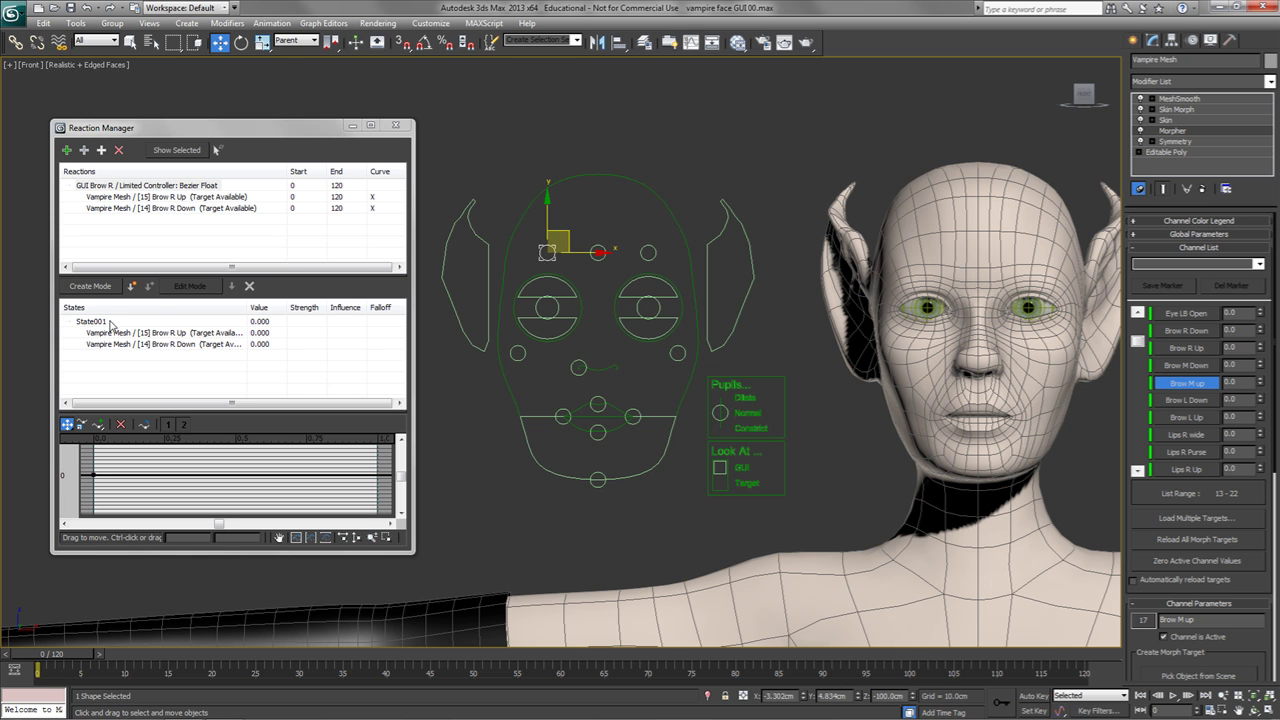
left_click(92, 287)
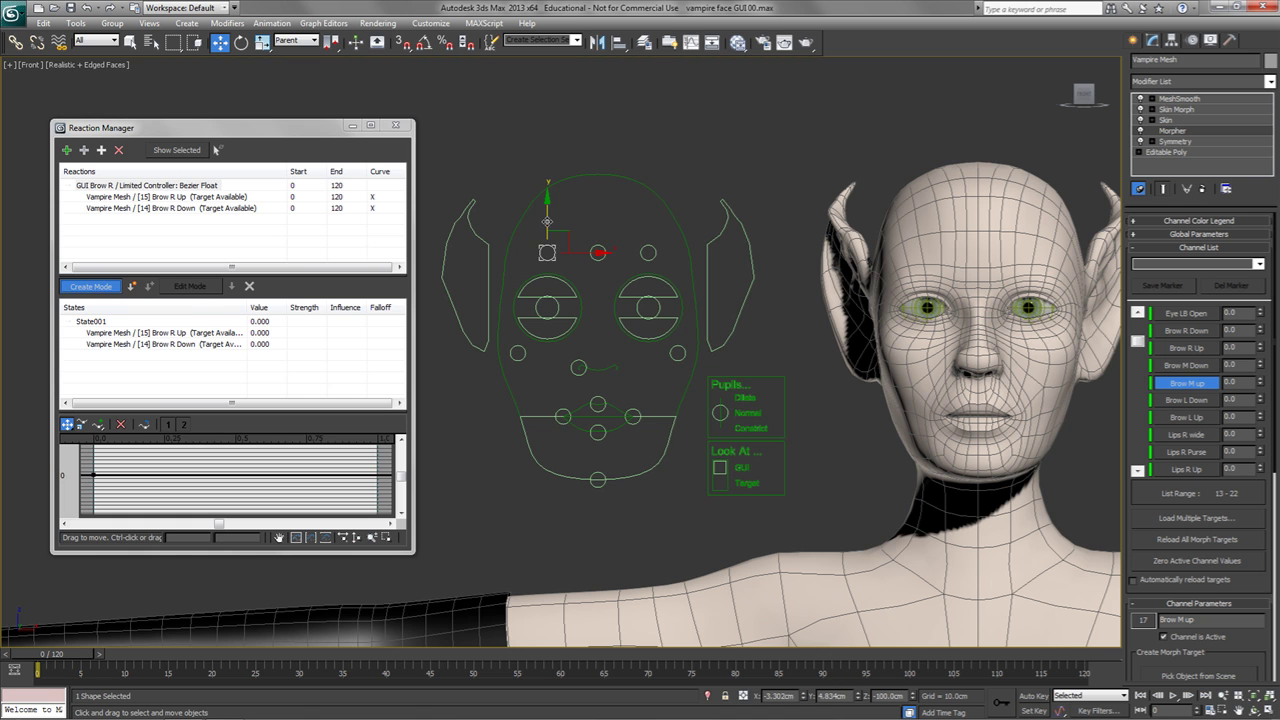
left_click_drag(548, 215, 549, 143)
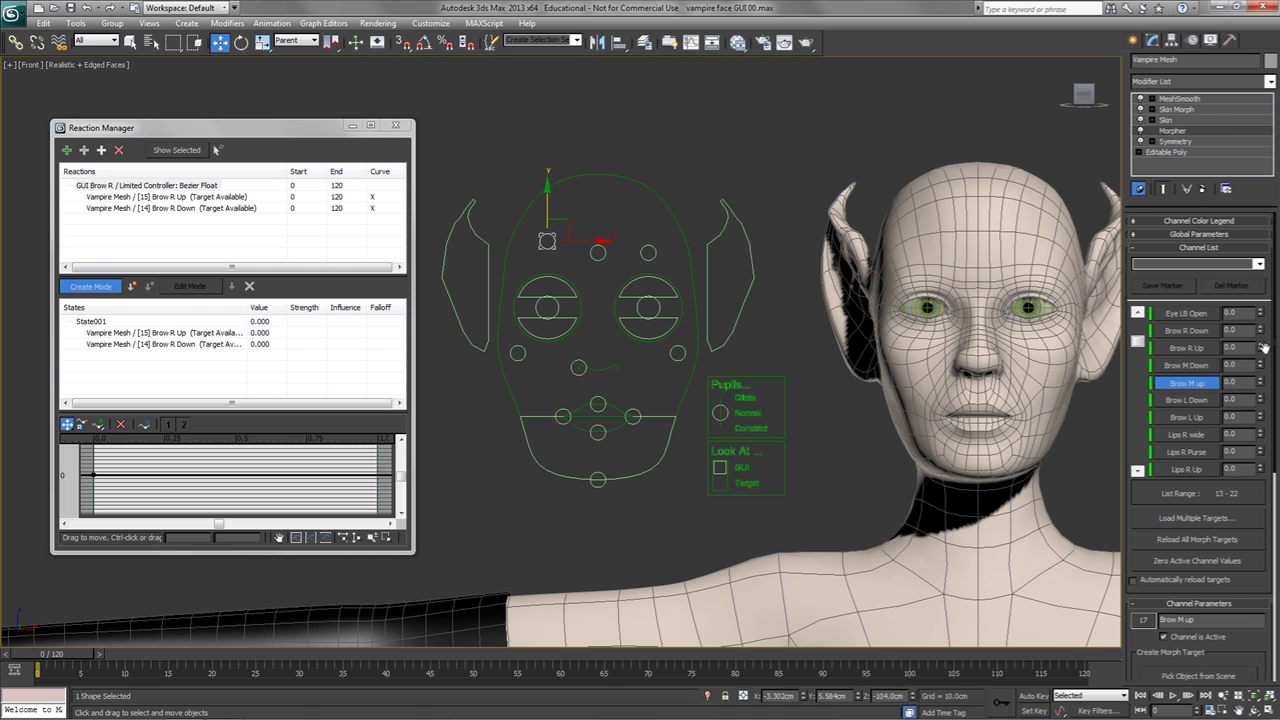
left_click_drag(1259, 349, 1268, 76)
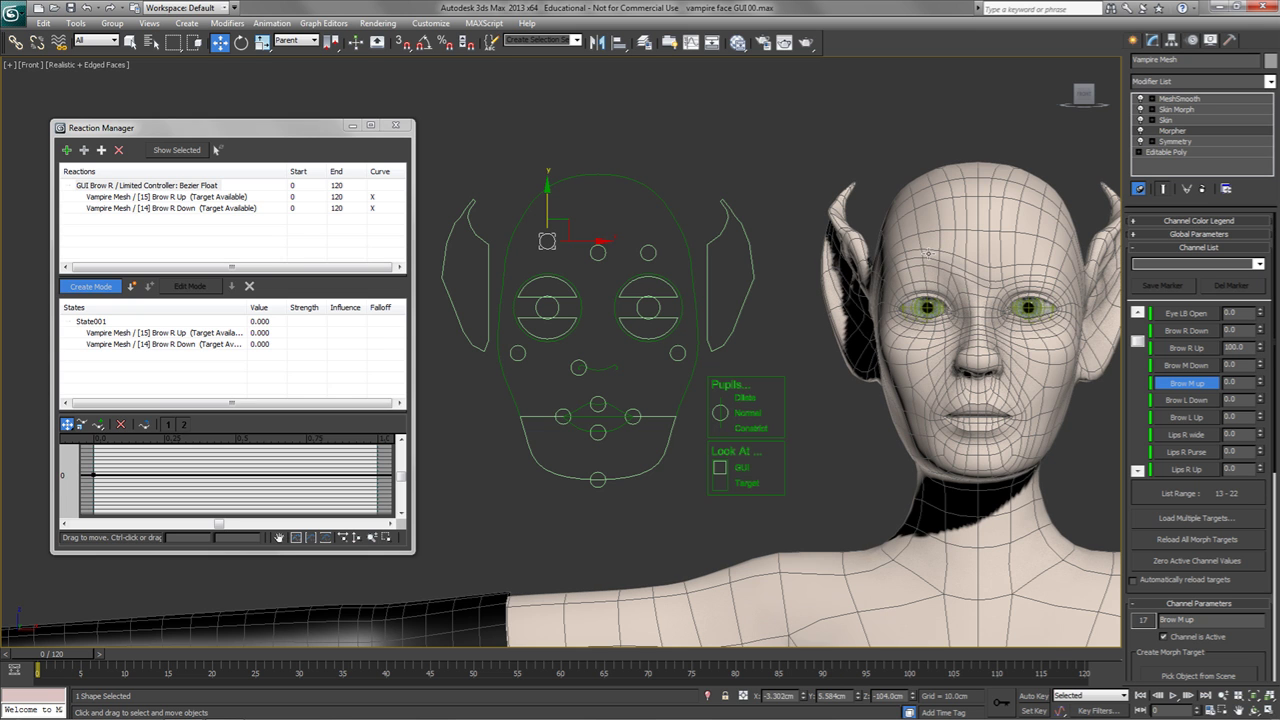
left_click(131, 288)
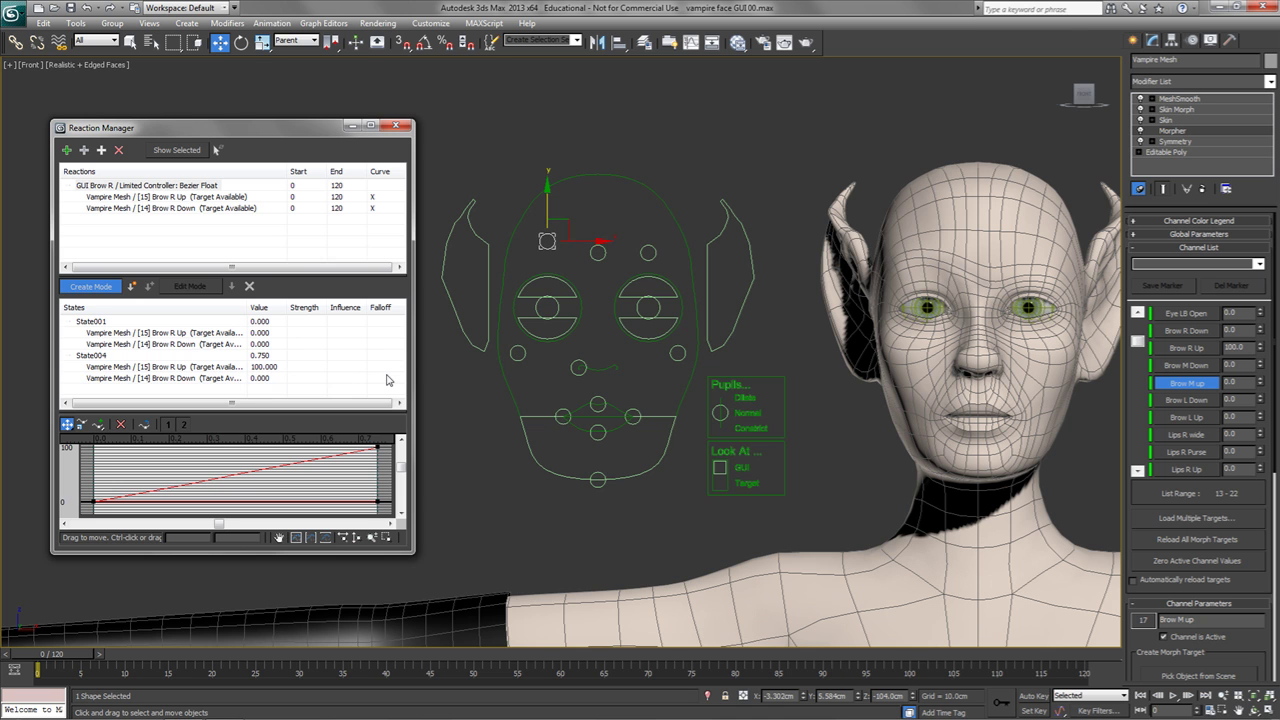
Step: Create a second brow state with the right brow control lowered to its lower limit and the Brow R Down morph at 100
left_click(548, 232)
left_click_drag(548, 232, 548, 306)
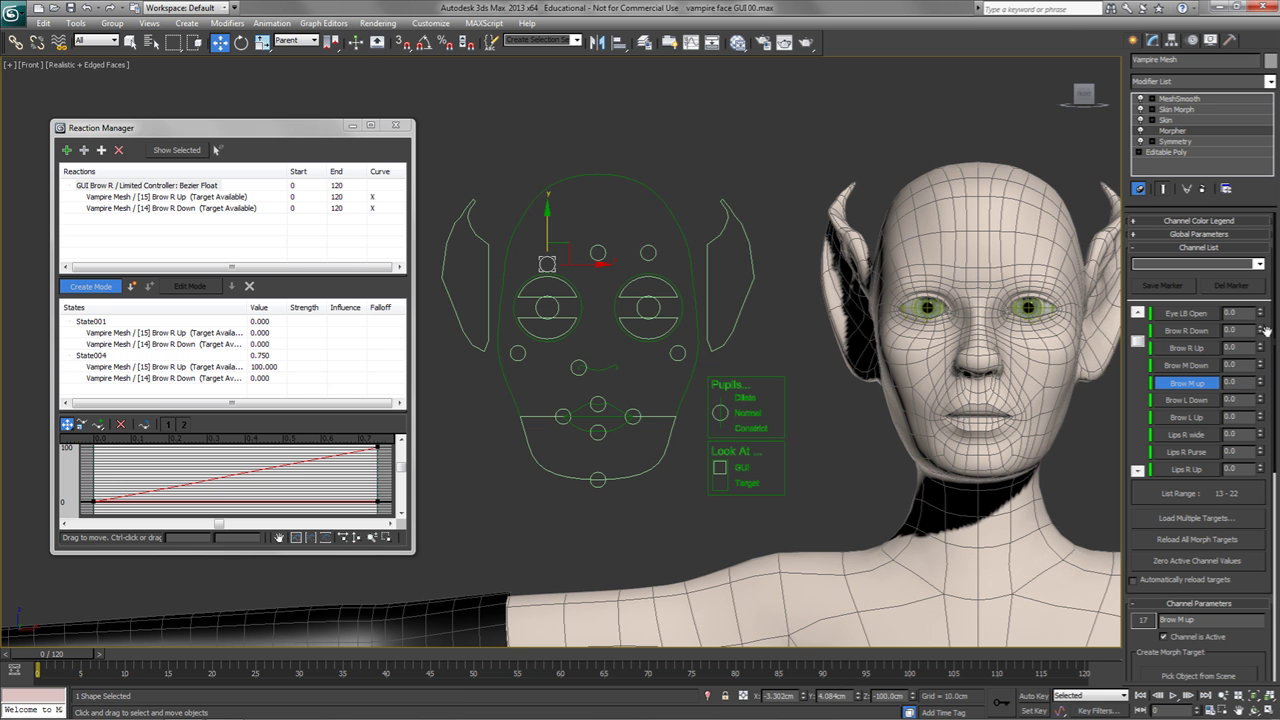
left_click_drag(1260, 331, 1257, 174)
left_click(131, 286)
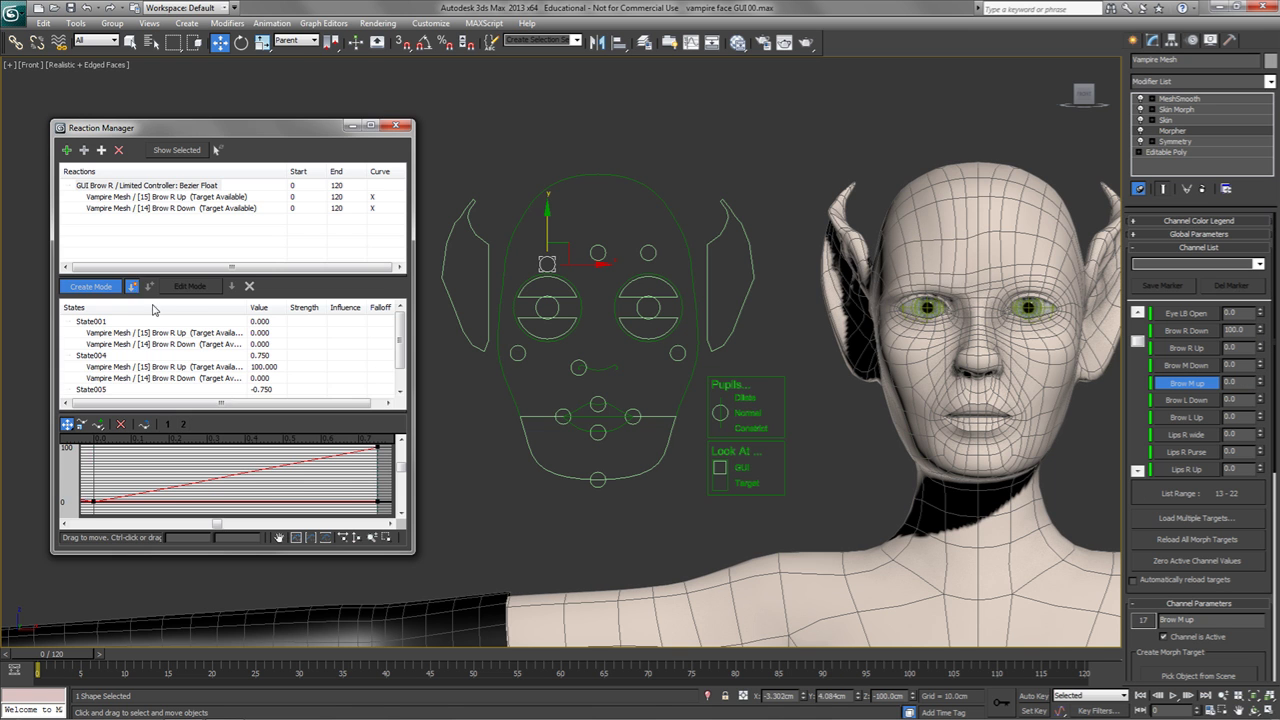
left_click(400, 392)
left_click(400, 392)
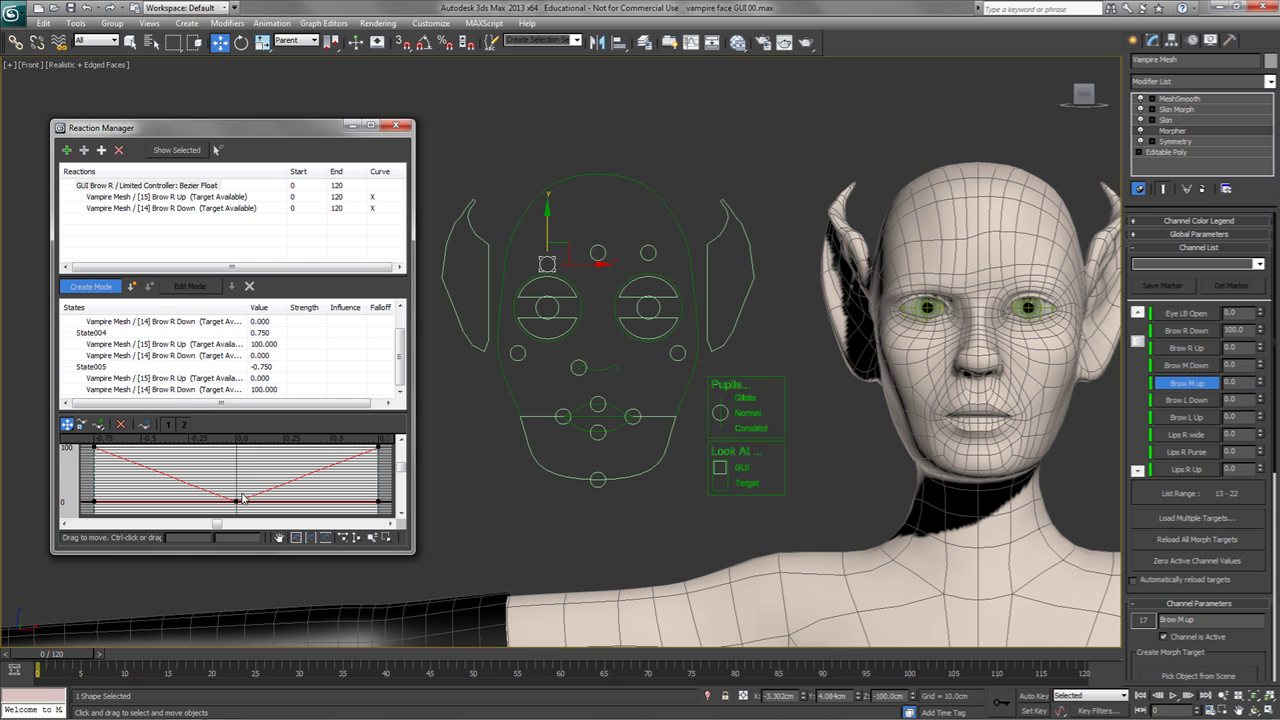
Step: Turn off state creation and test the brow reaction by moving the right brow control up to its limit
left_click(93, 288)
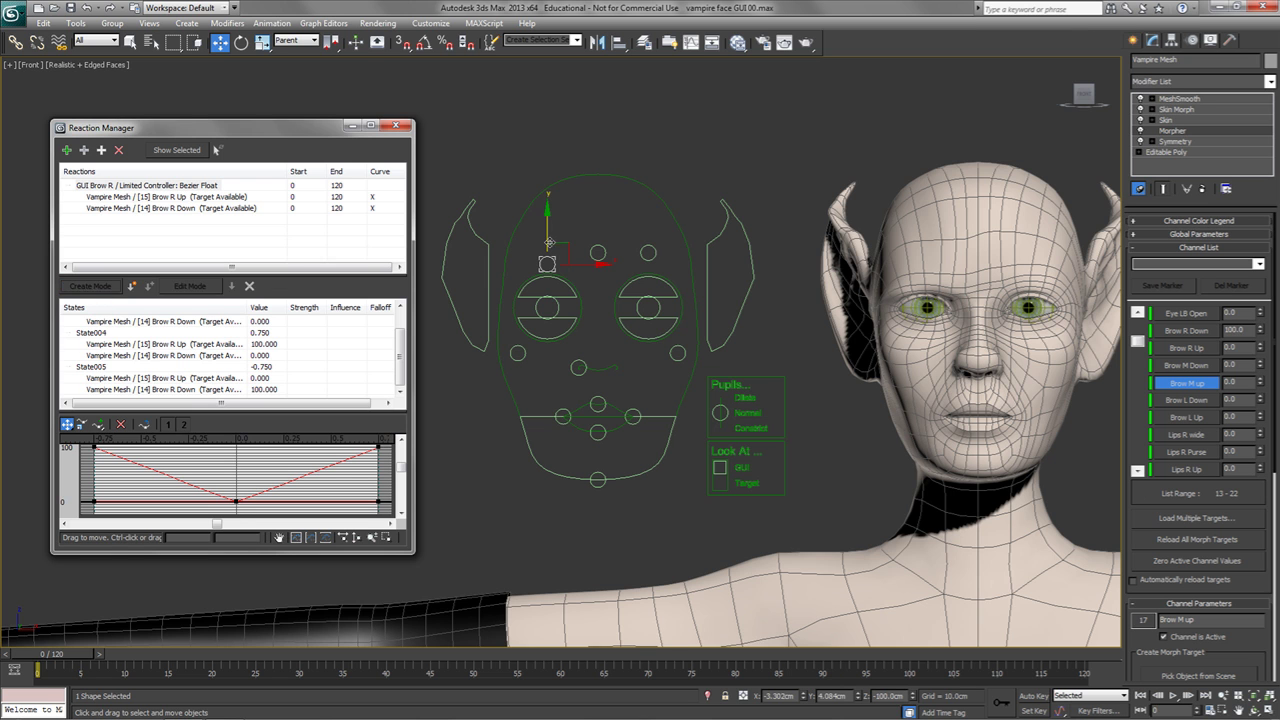
mouse_move(555, 243)
left_mouse_down()
mouse_move(569, 244)
mouse_move(509, 293)
mouse_move(523, 290)
mouse_move(553, 218)
mouse_move(554, 246)
mouse_move(550, 236)
left_mouse_up()
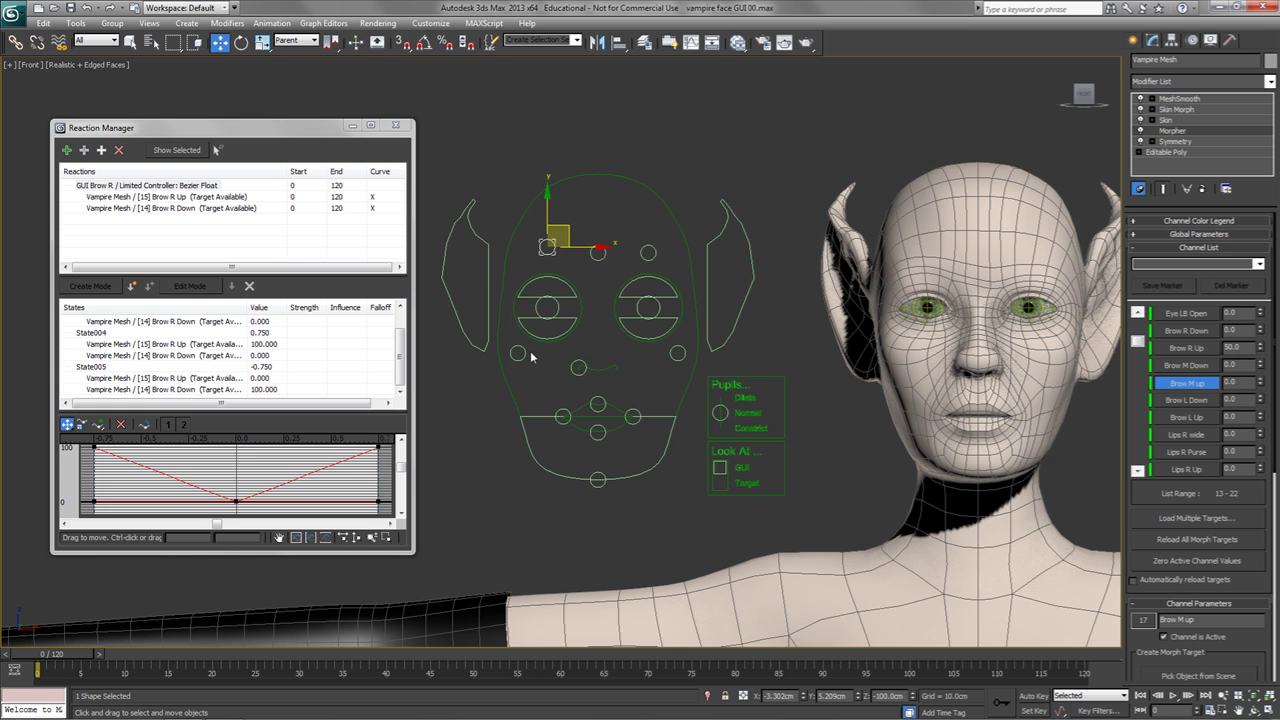
left_click_drag(547, 215, 547, 208)
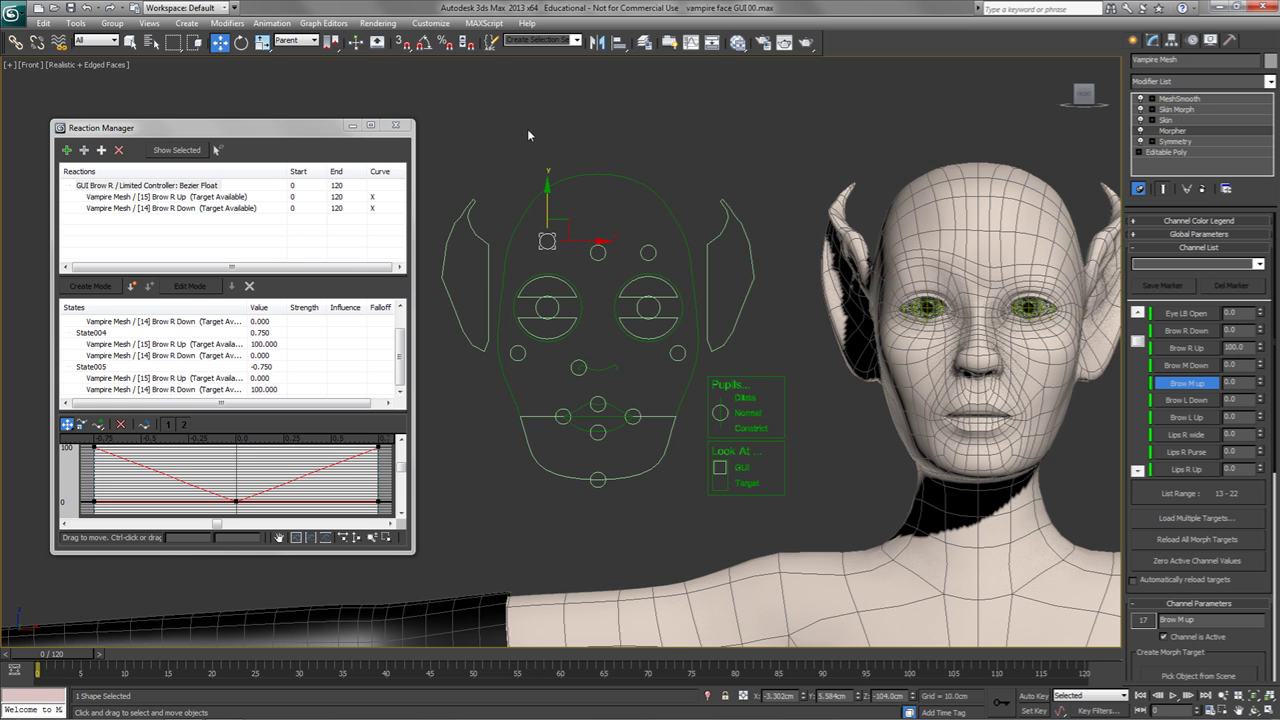
Step: Add the Limited Controller: Bezier Float of GUI Ear R's Position XYZ X Position as a new reaction master
left_click(485, 246)
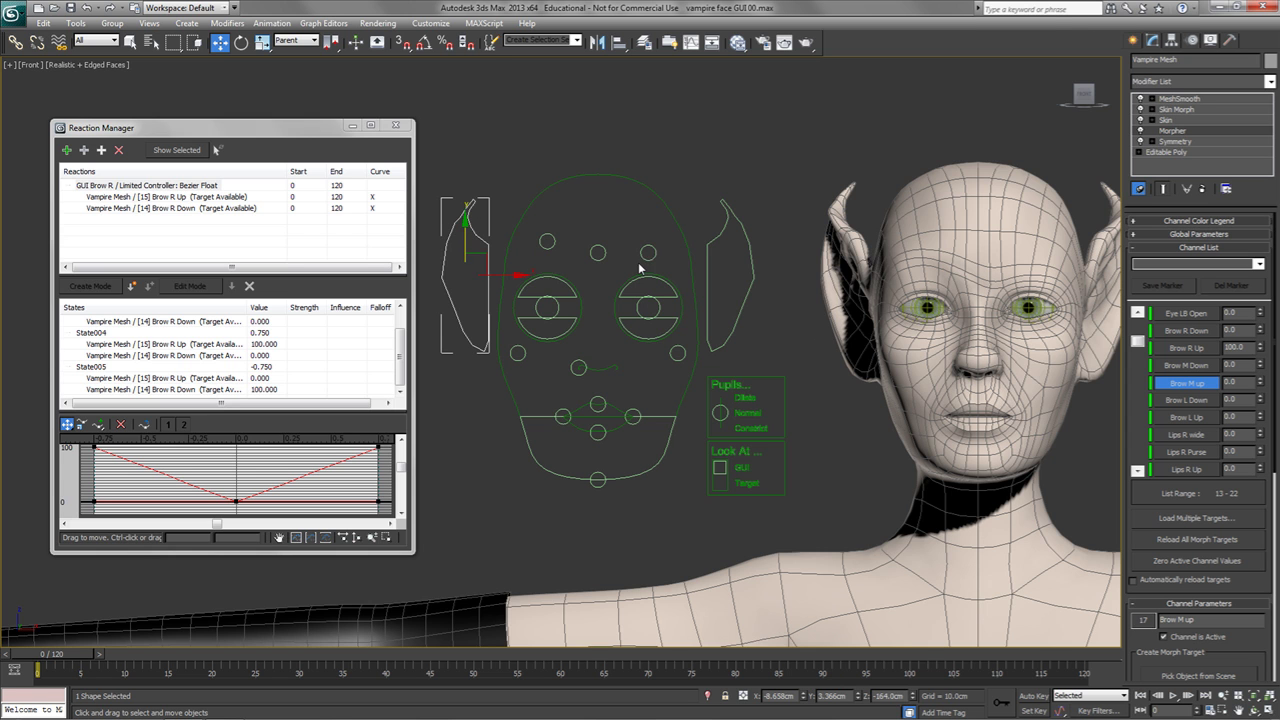
left_click(66, 150)
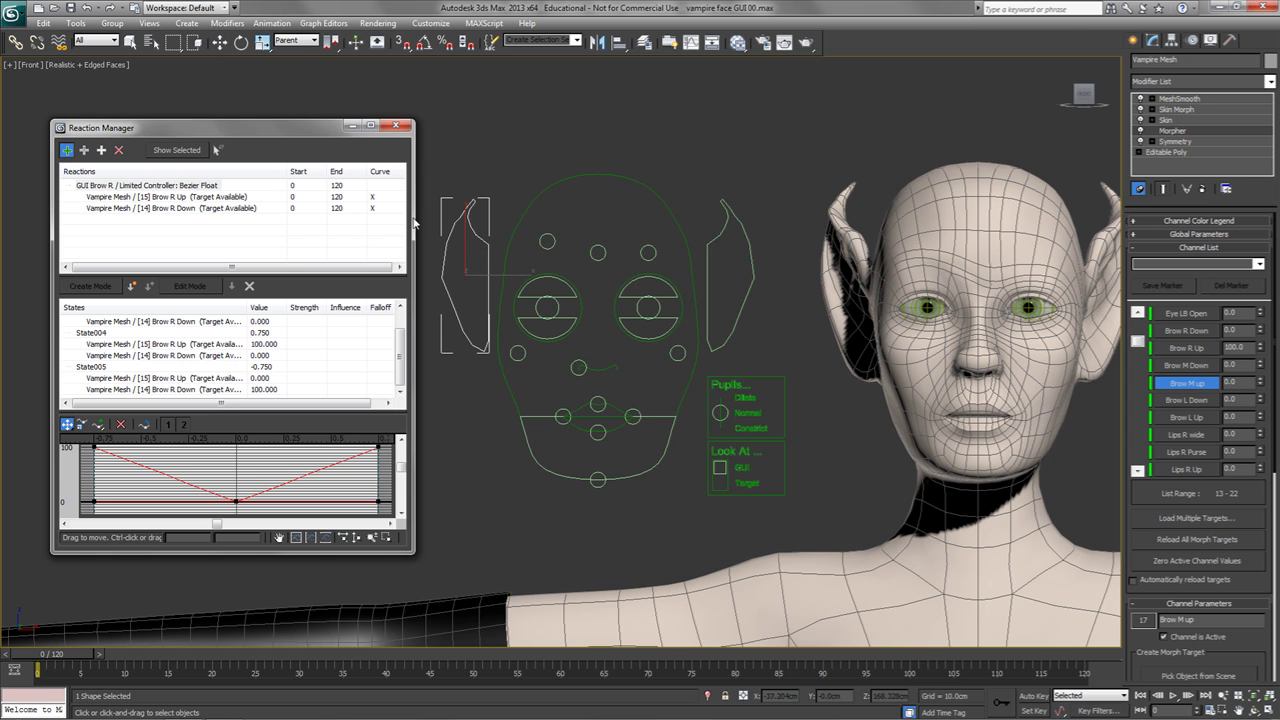
left_click(470, 236)
mouse_move(600, 260)
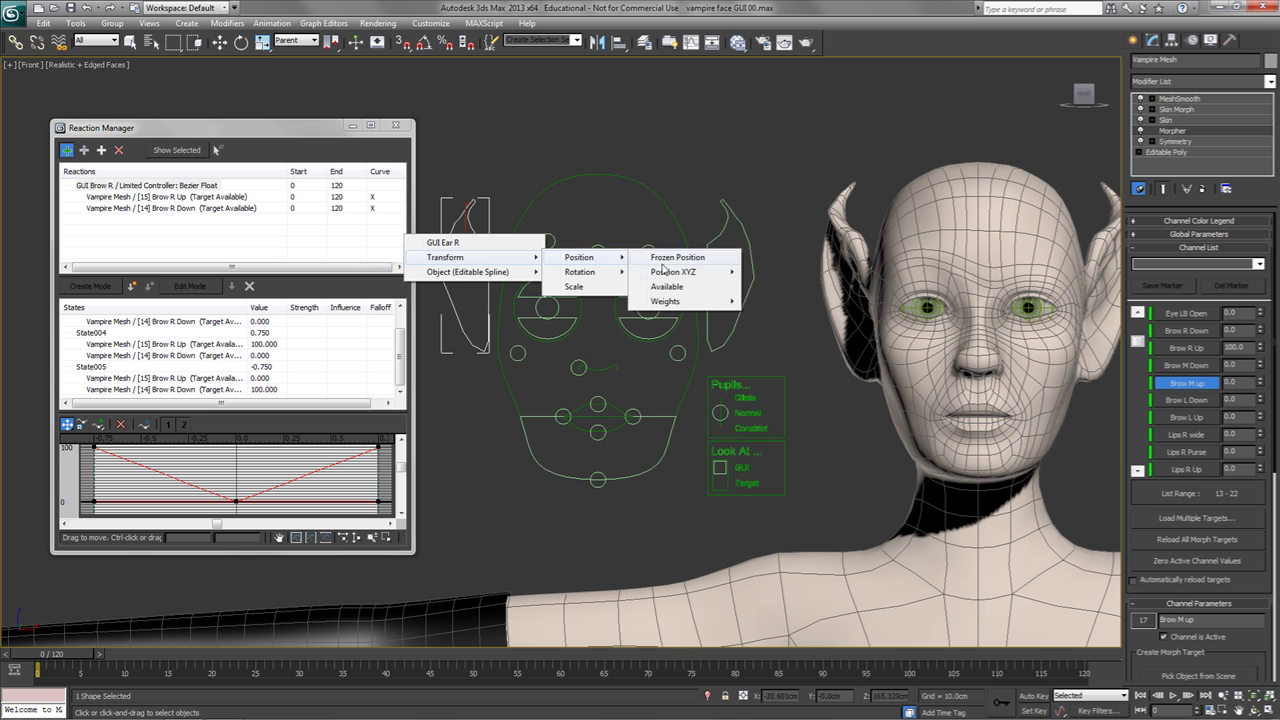
mouse_move(677, 273)
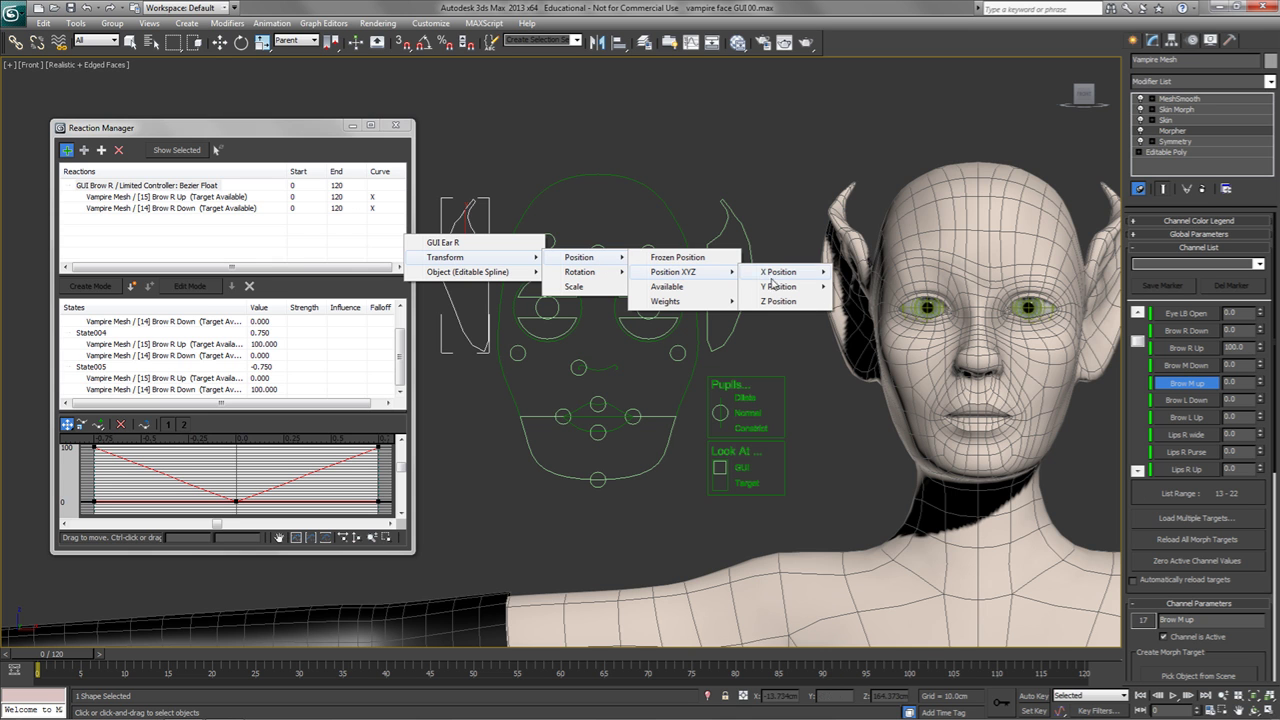
mouse_move(790, 272)
left_click(886, 273)
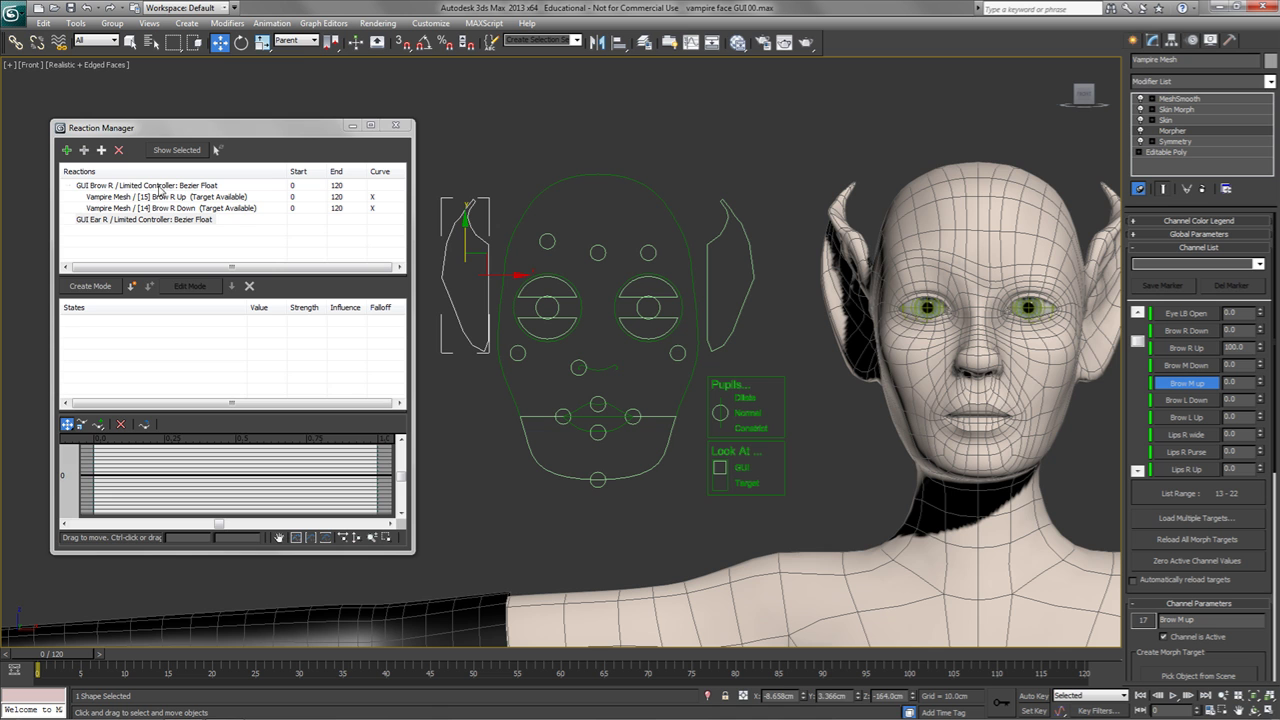
Step: Add the vampire mesh's Morpher channel [37] Ear R Back as a slave of the right ear control
left_click(84, 150)
left_click(952, 237)
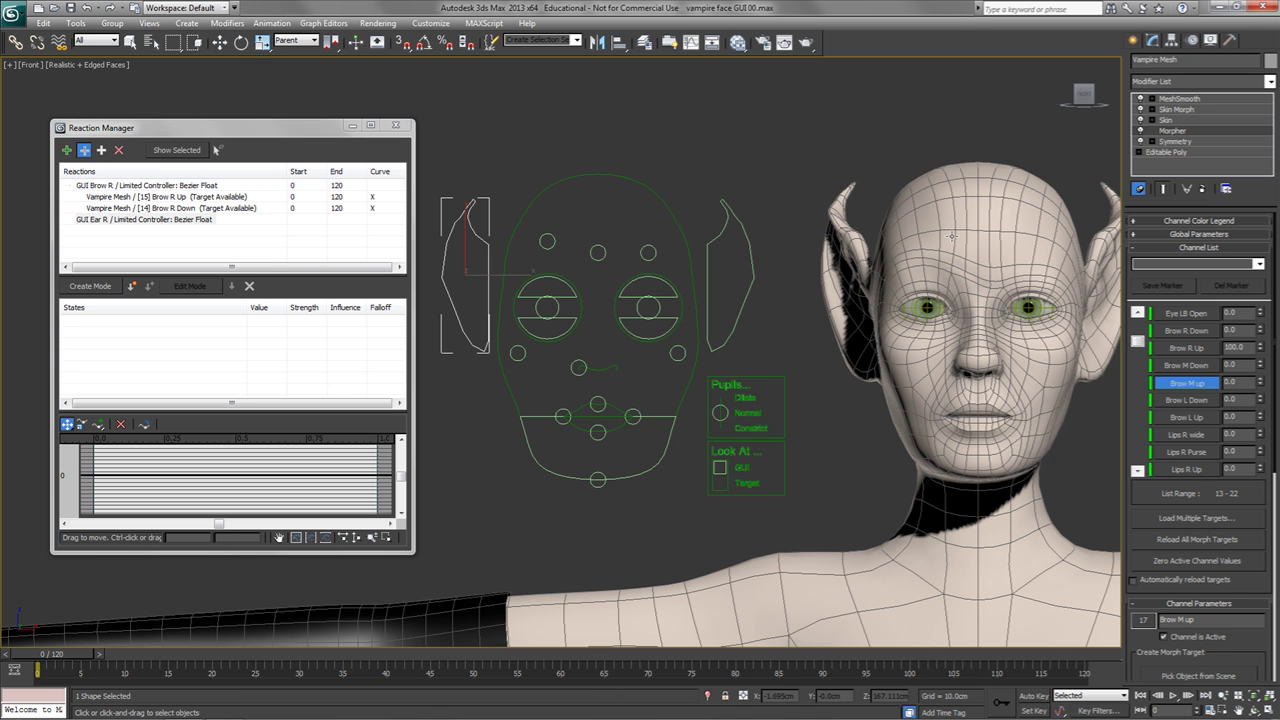
mouse_move(955, 262)
mouse_move(1060, 290)
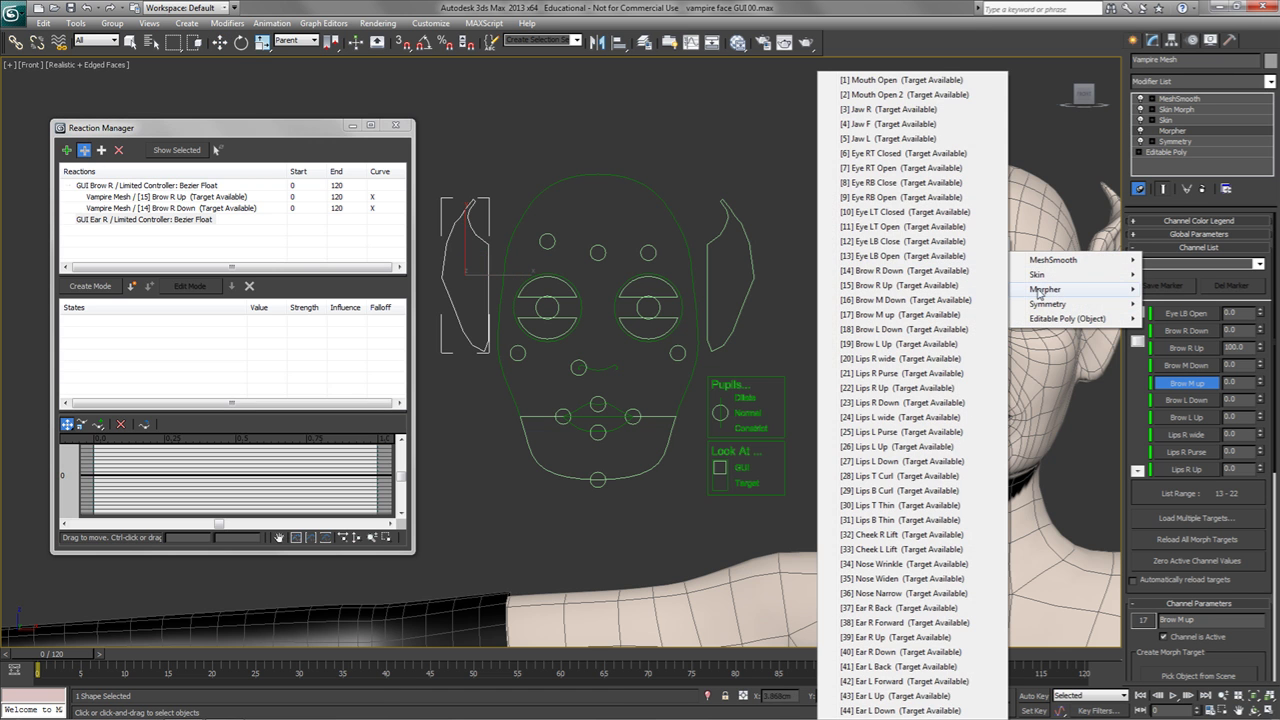
left_click(907, 608)
left_click(98, 322)
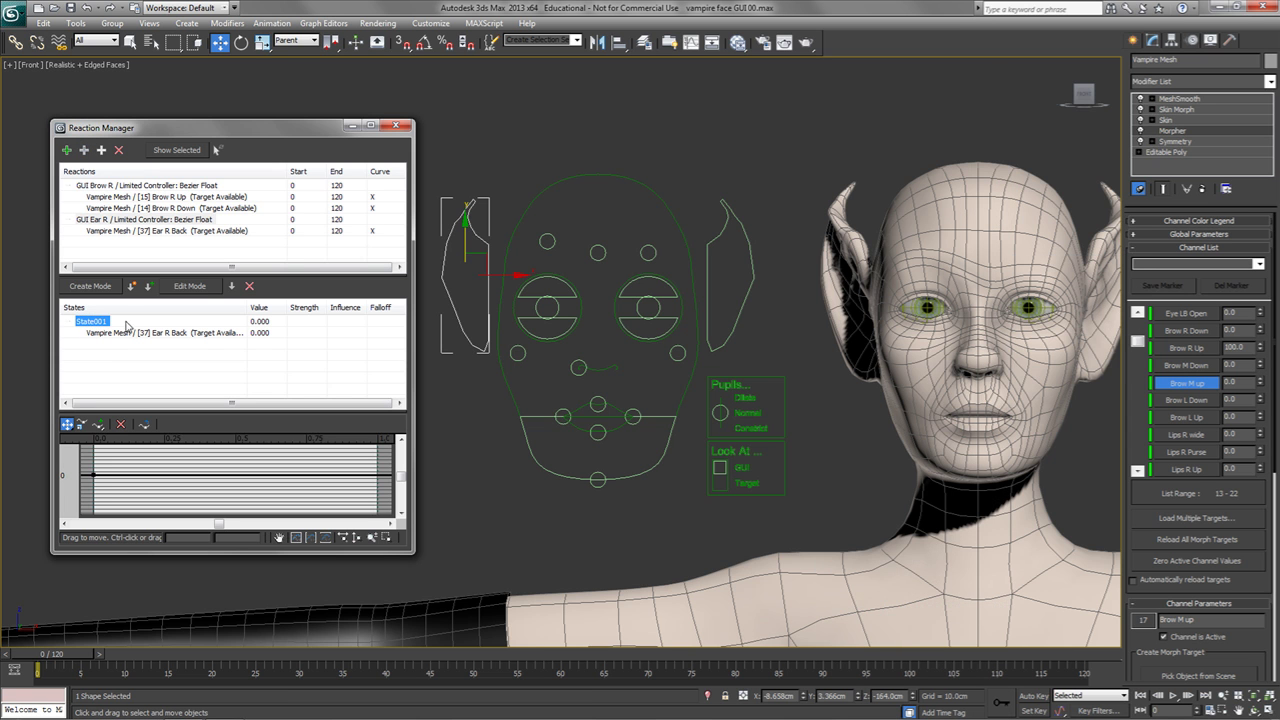
Step: Add the vampire mesh's Morpher channel [38] Ear R Forward as a second slave of the right ear control
left_click(84, 150)
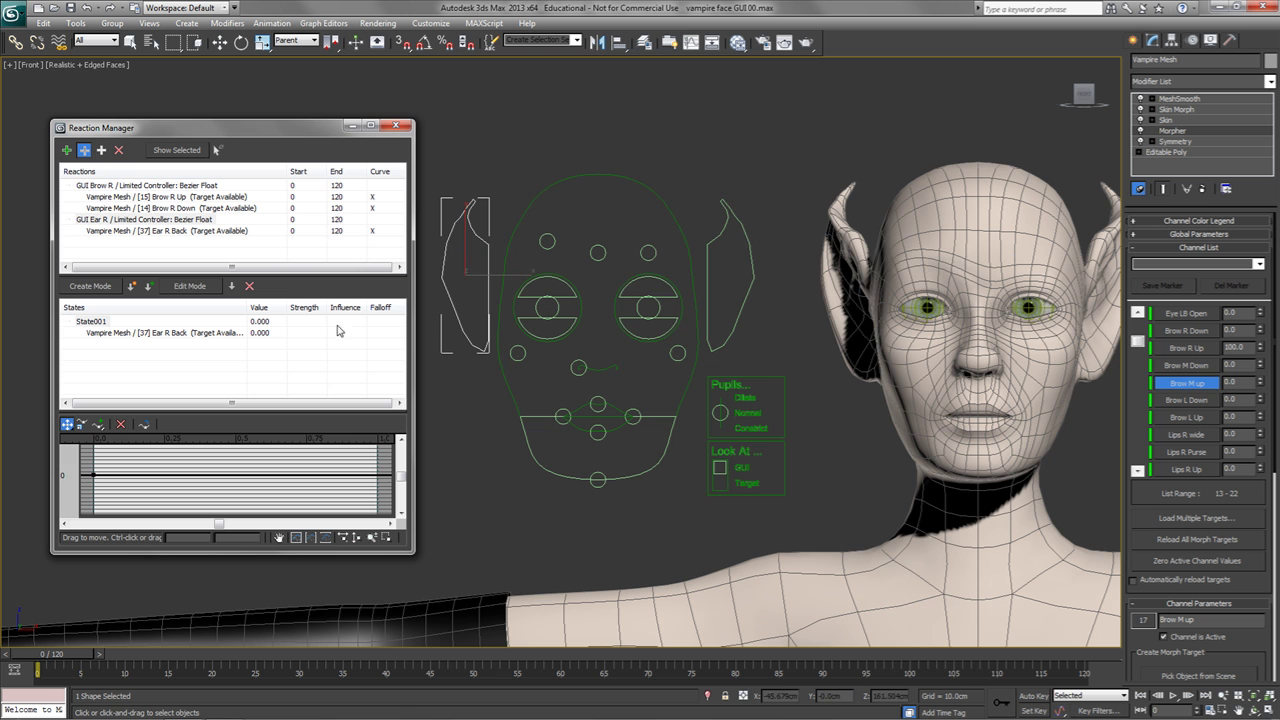
right_click(918, 250)
mouse_move(909, 264)
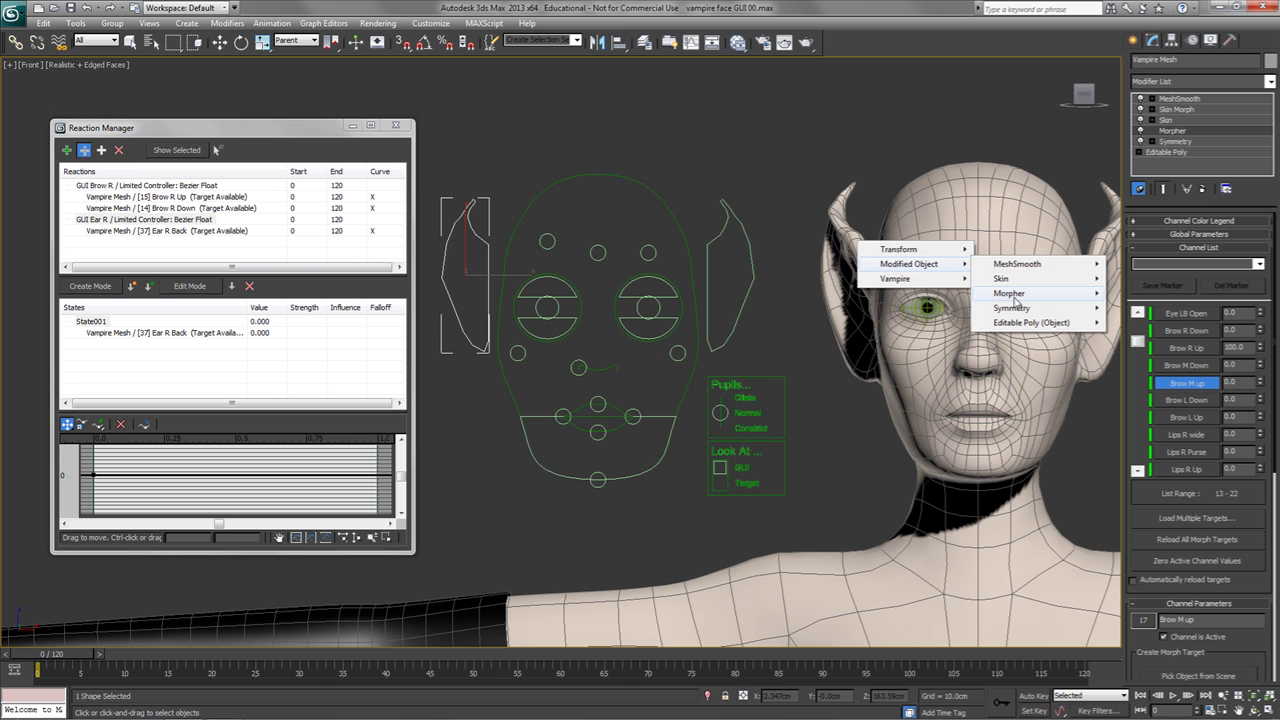
mouse_move(1015, 294)
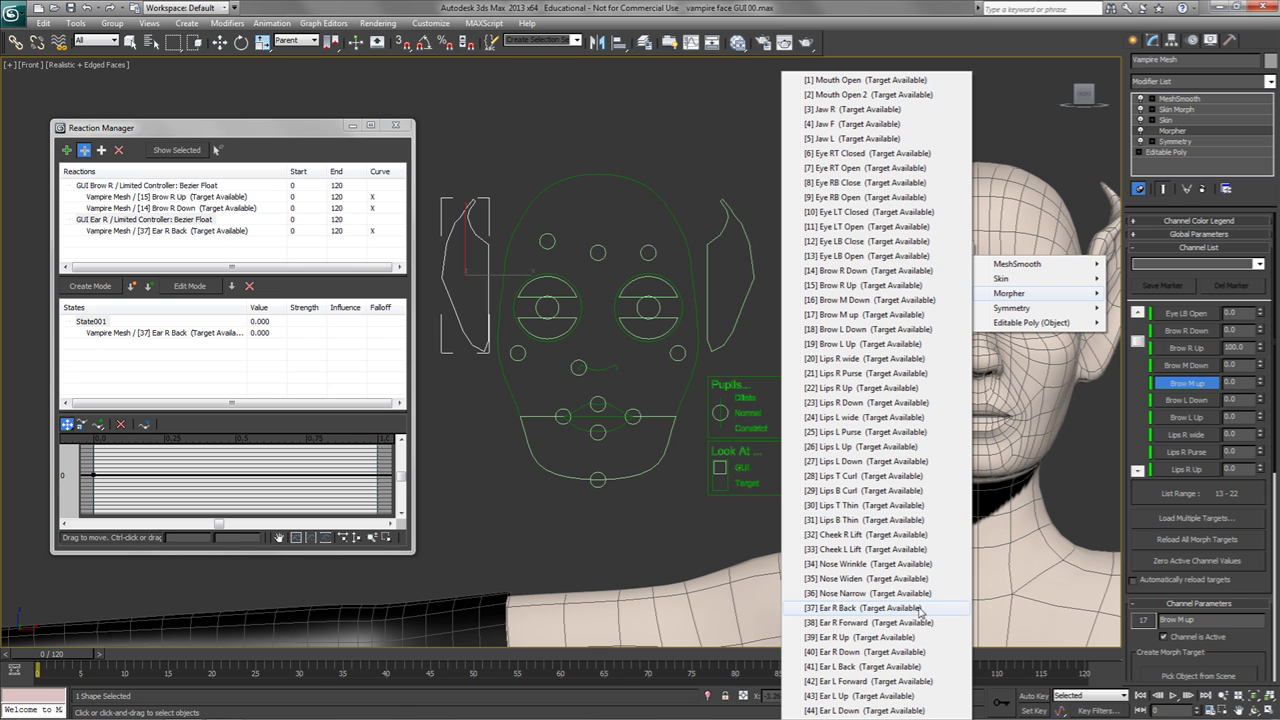
left_click(877, 622)
Step: Show only the selected control's reactions and create an ear state with the right ear control moved fully inward and Ear R Back at 100
left_click(176, 150)
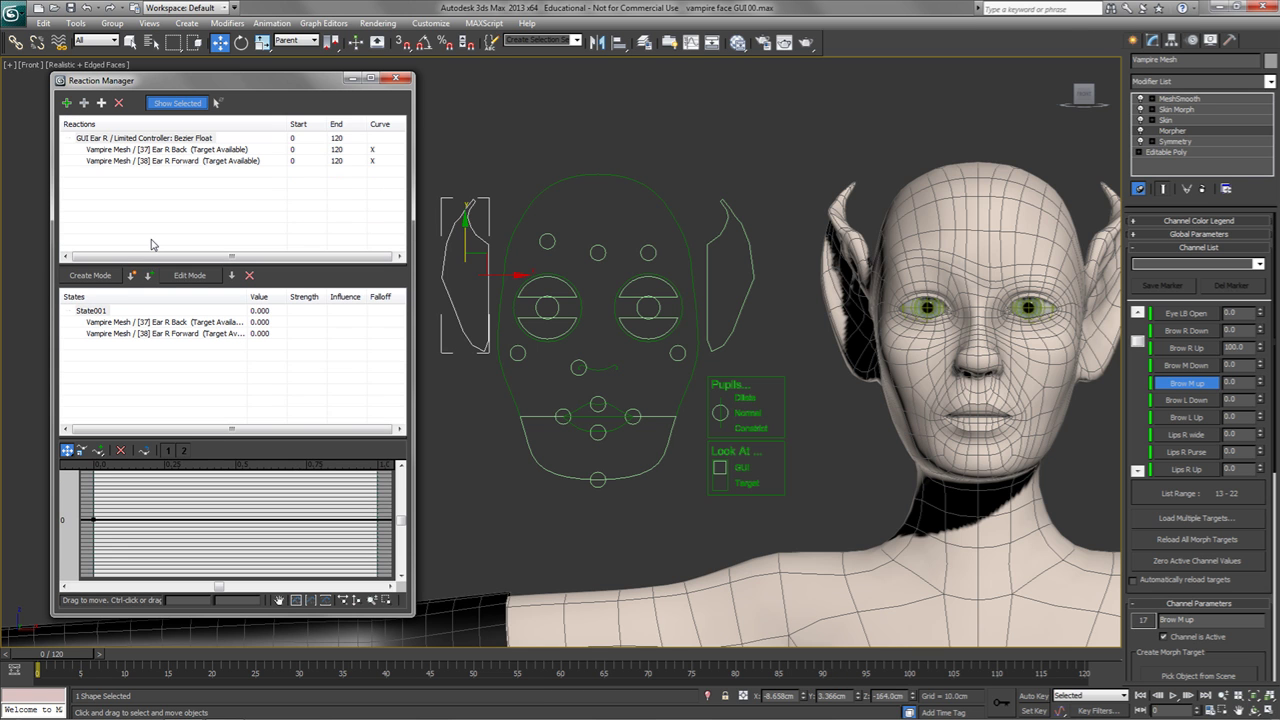
left_click(89, 276)
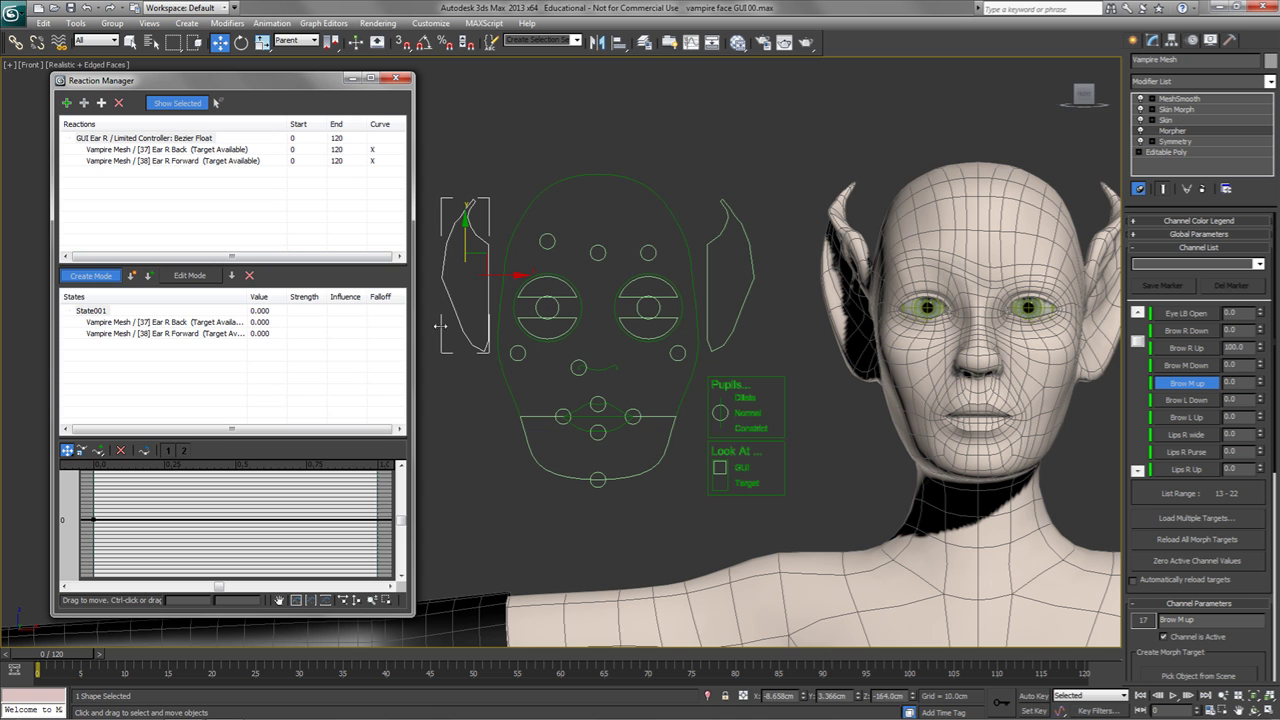
left_click_drag(500, 277, 516, 277)
left_click(984, 262)
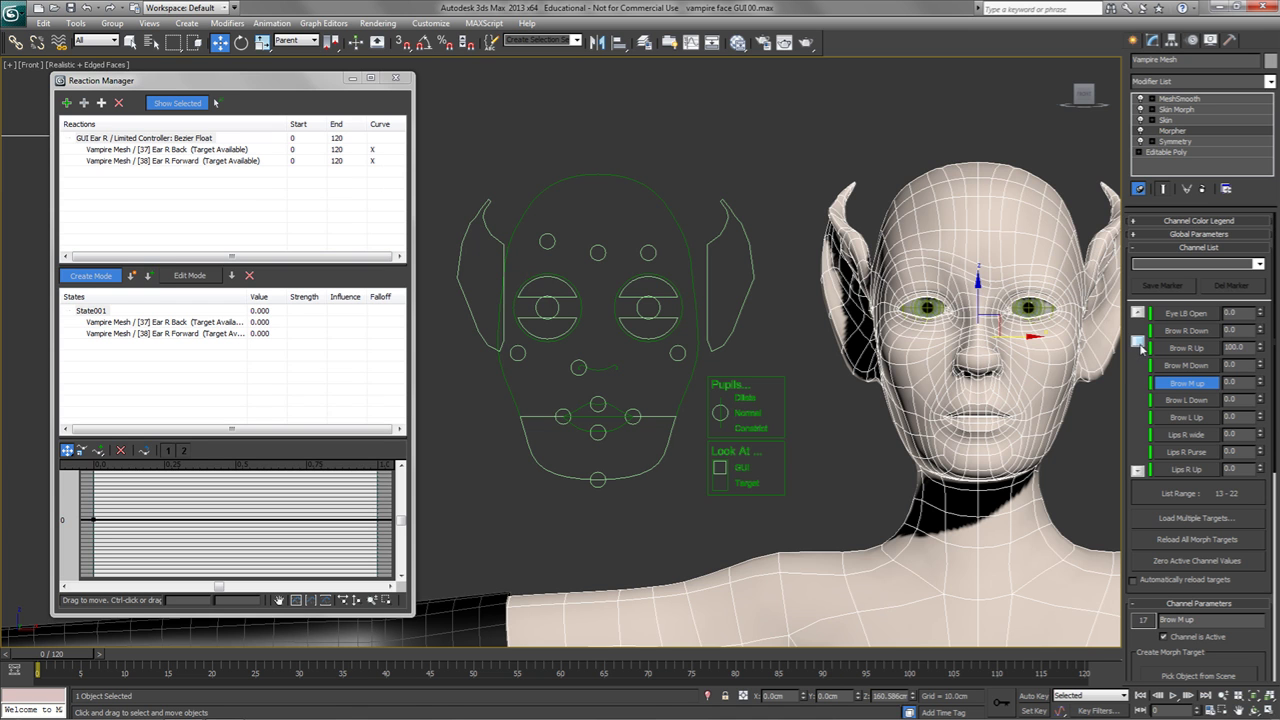
left_click_drag(1138, 342, 1141, 379)
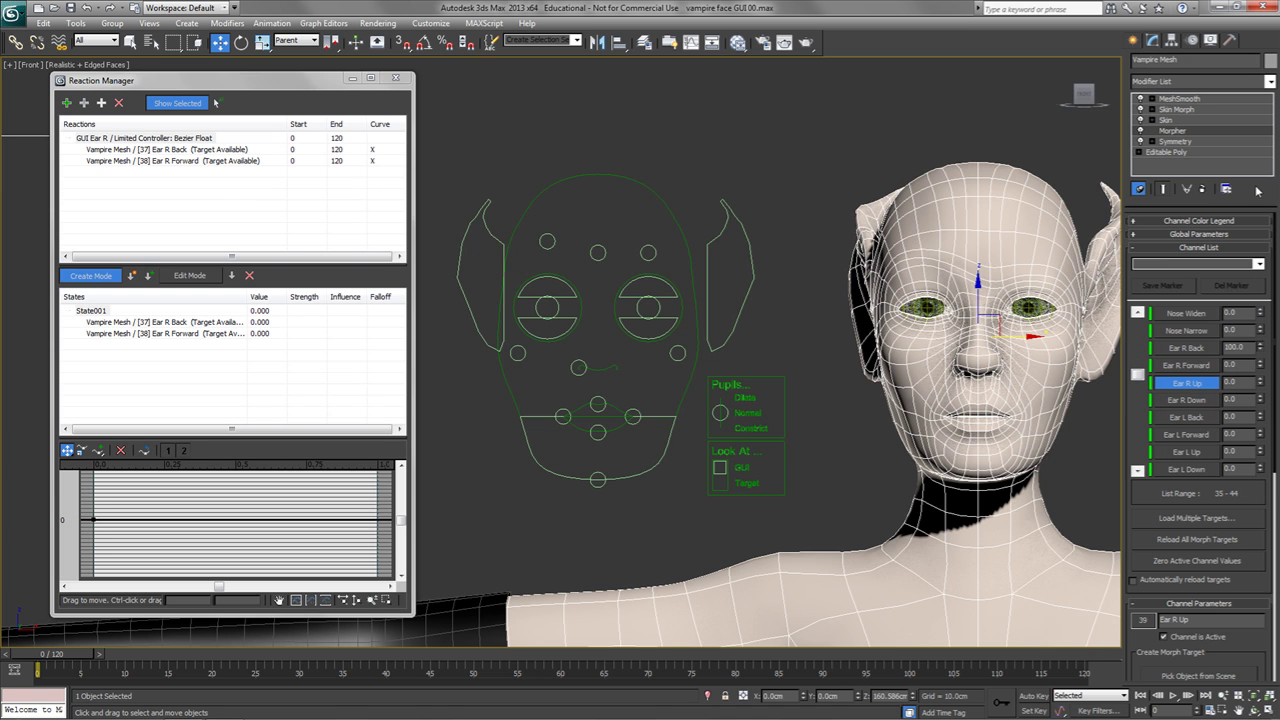
left_click(131, 275)
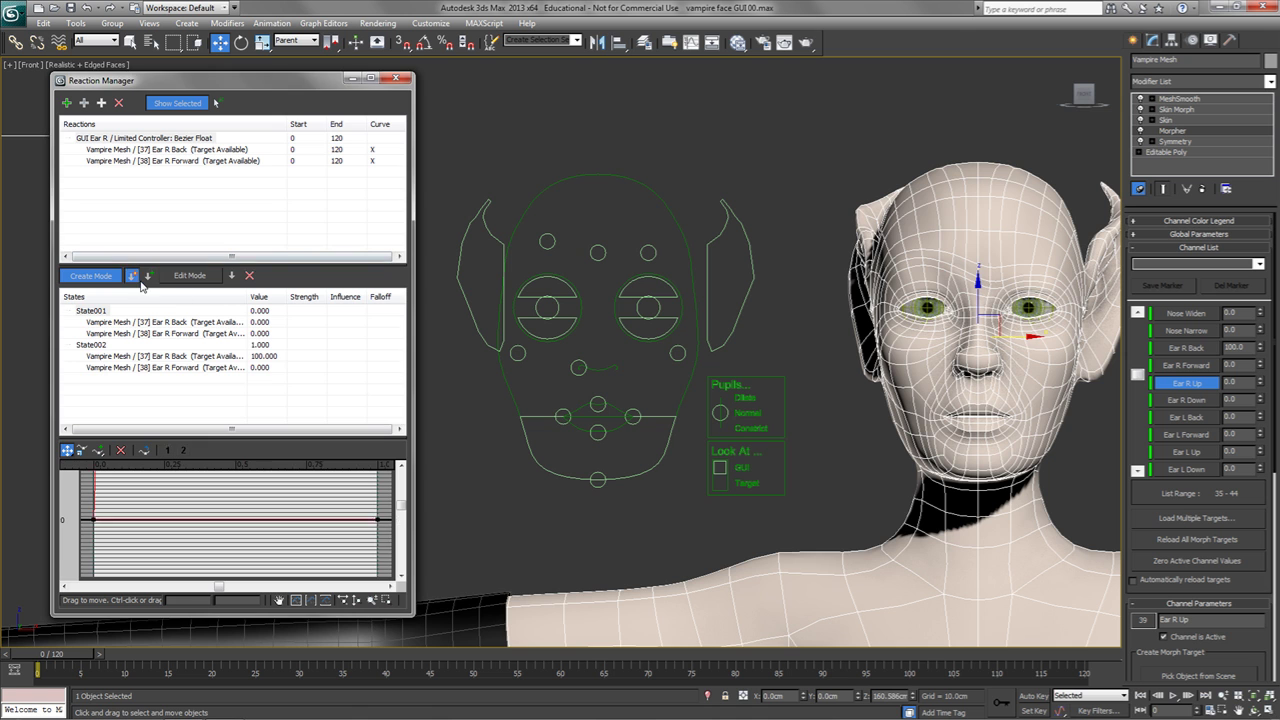
Step: Create another ear state with the right ear control moved fully outward, Ear R Back at 0 and Ear R Forward at 100
left_click(460, 291)
left_click_drag(511, 273, 337, 283)
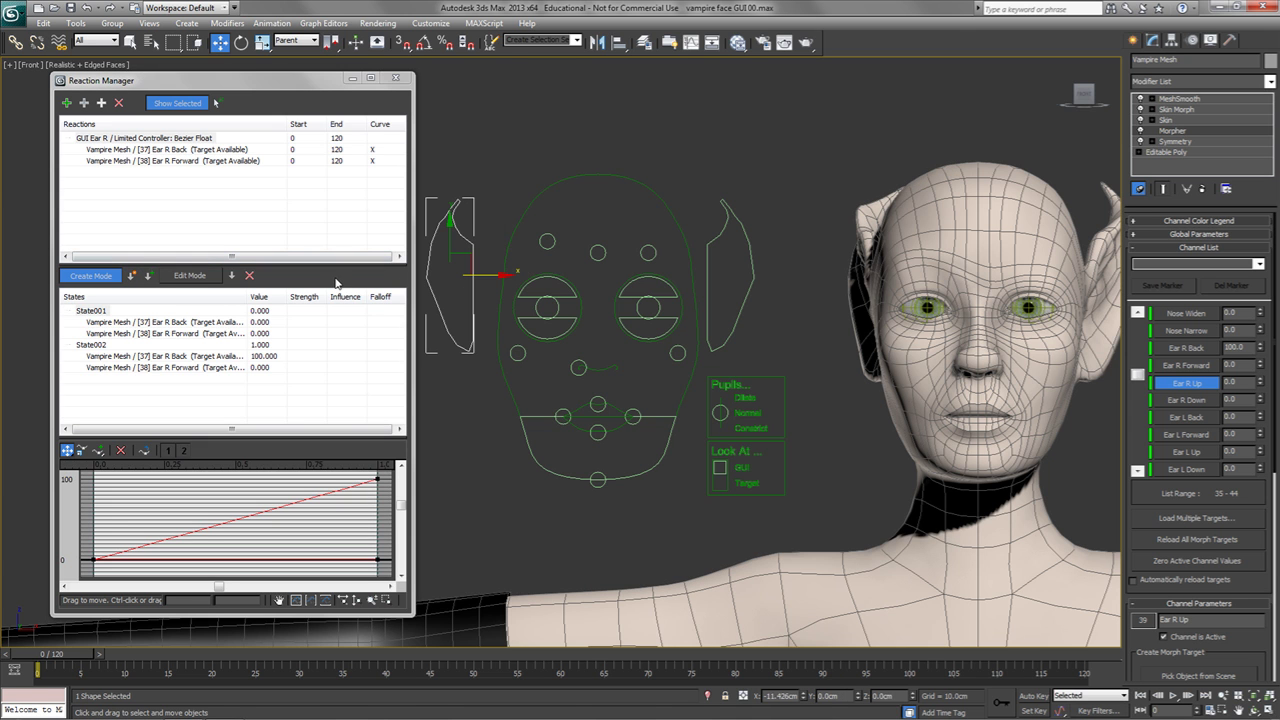
right_click(1261, 350)
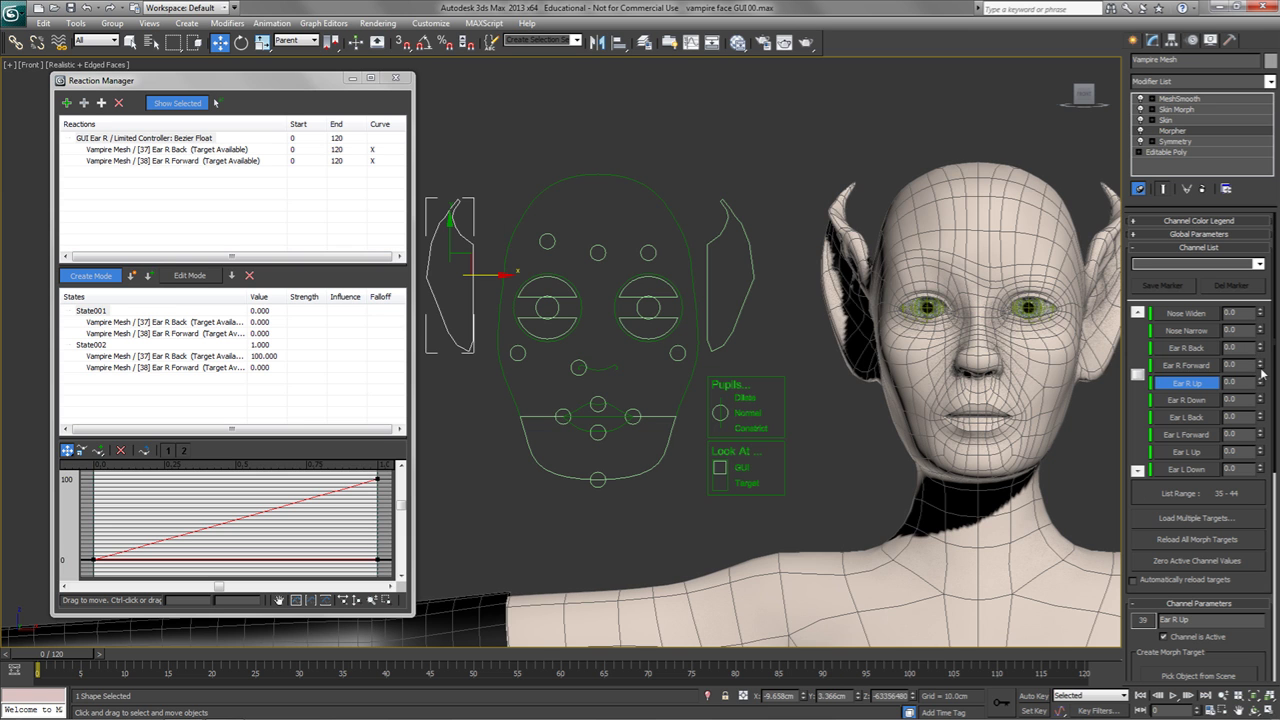
left_click_drag(1261, 367, 1259, 176)
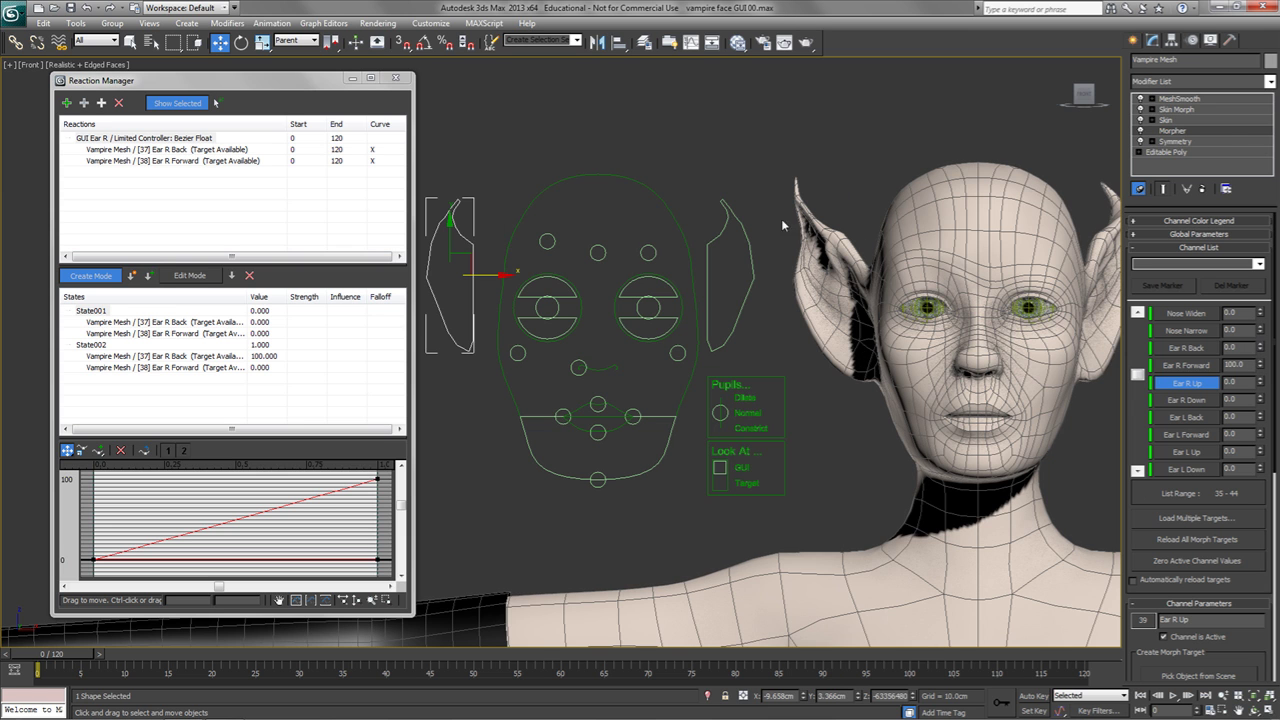
left_click(139, 278)
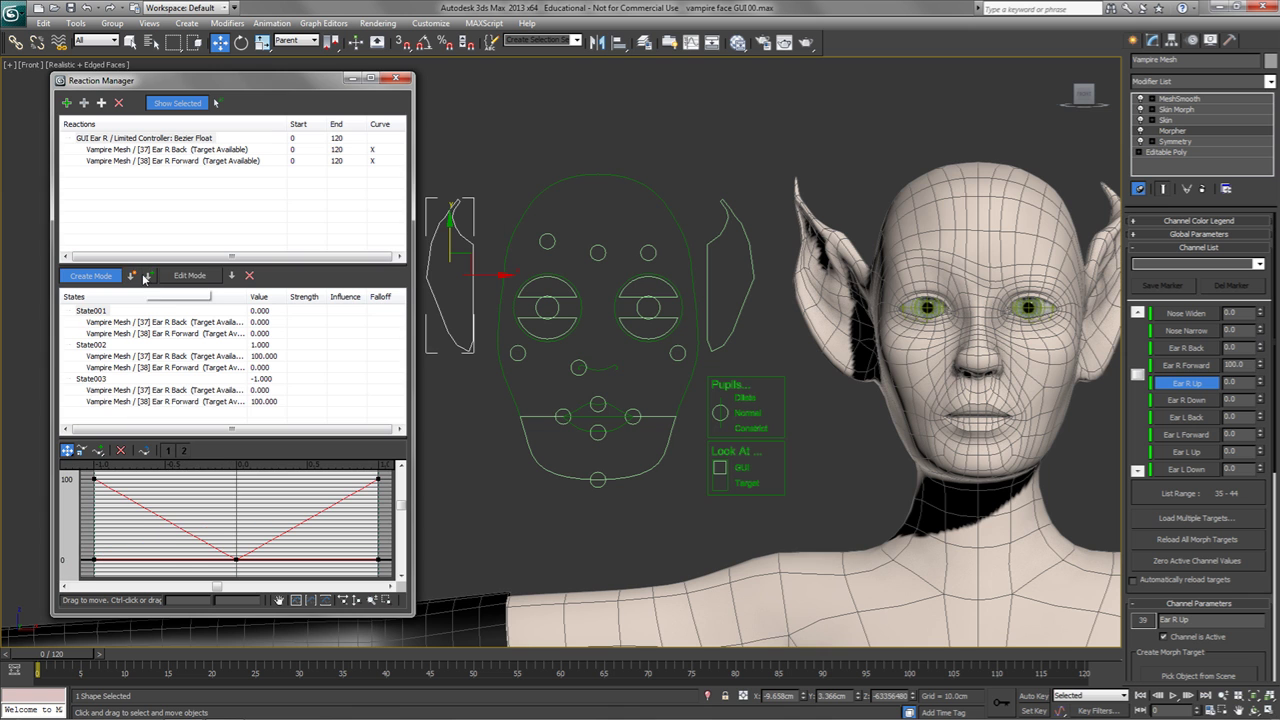
Step: Turn off state creation, test the right ear control's sideways movement, and reset it with Transform To Zero
left_click(78, 281)
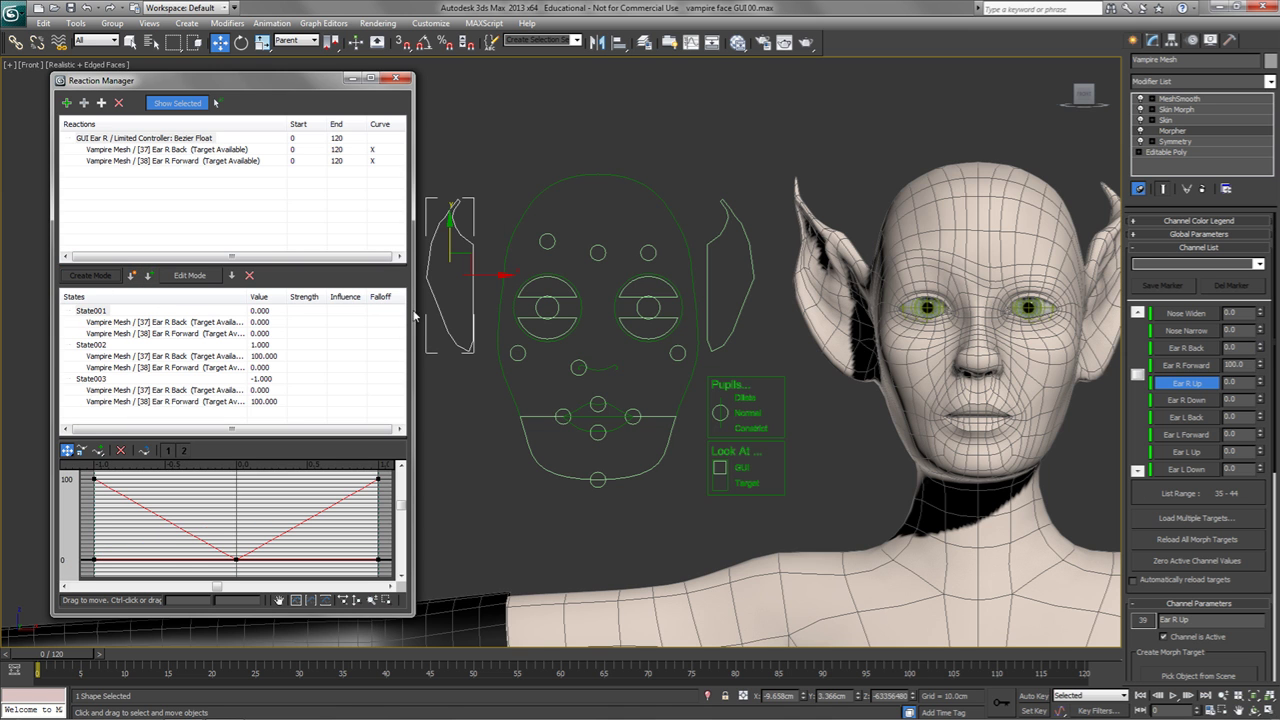
mouse_move(479, 278)
left_mouse_down()
mouse_move(534, 277)
mouse_move(436, 278)
mouse_move(490, 270)
left_mouse_up()
right_click(490, 270)
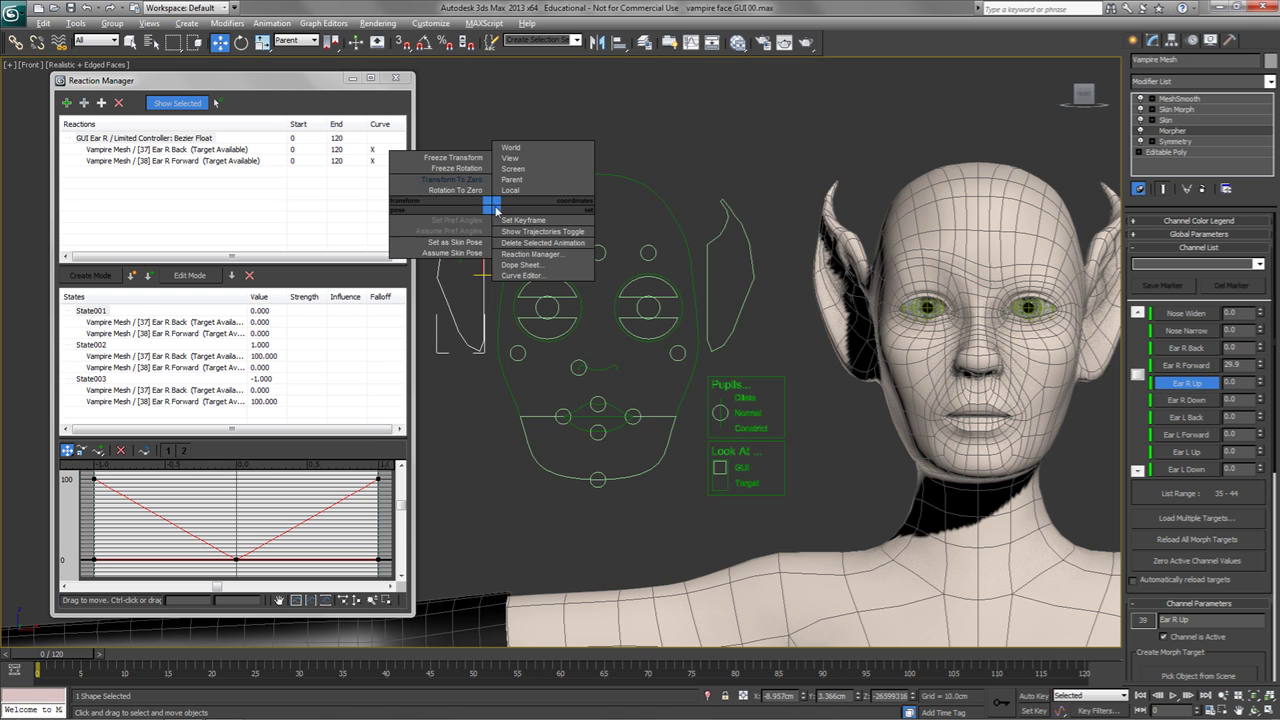
left_click(465, 184)
Step: Add the right ear control's Y Position, under its Position XYZ controller, as a new reaction master
left_click(67, 103)
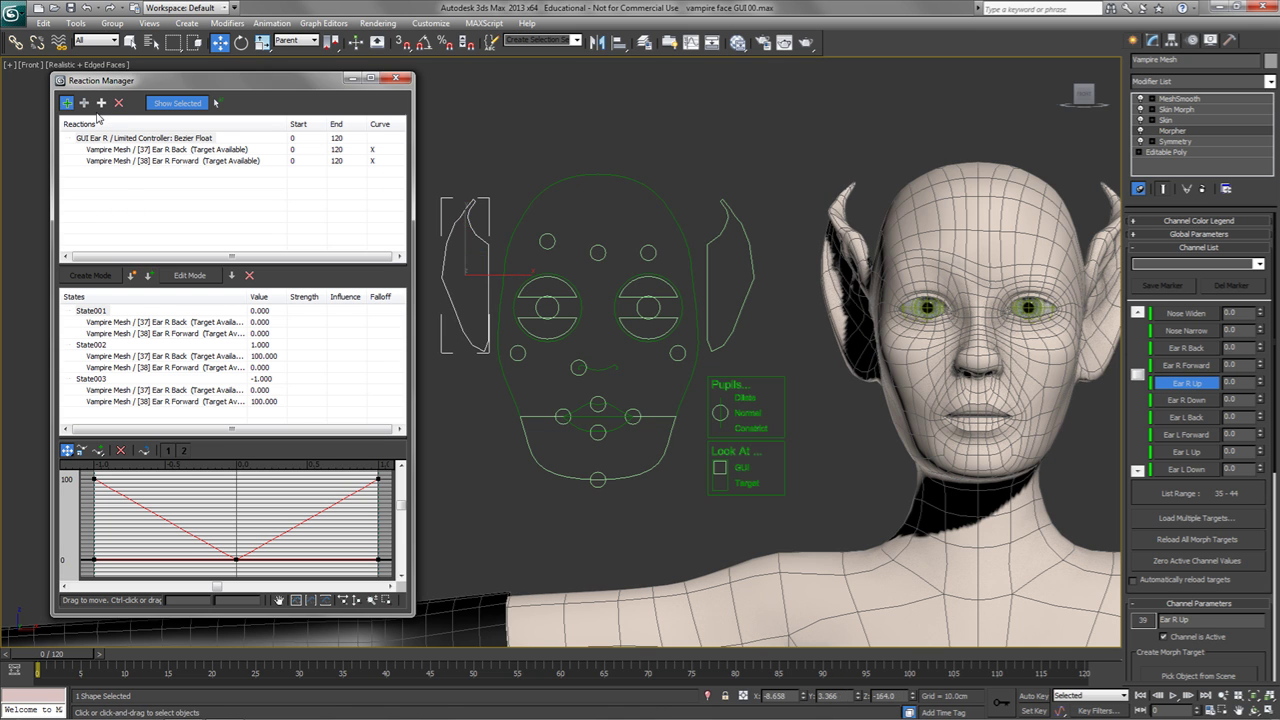
left_click(476, 232)
mouse_move(482, 256)
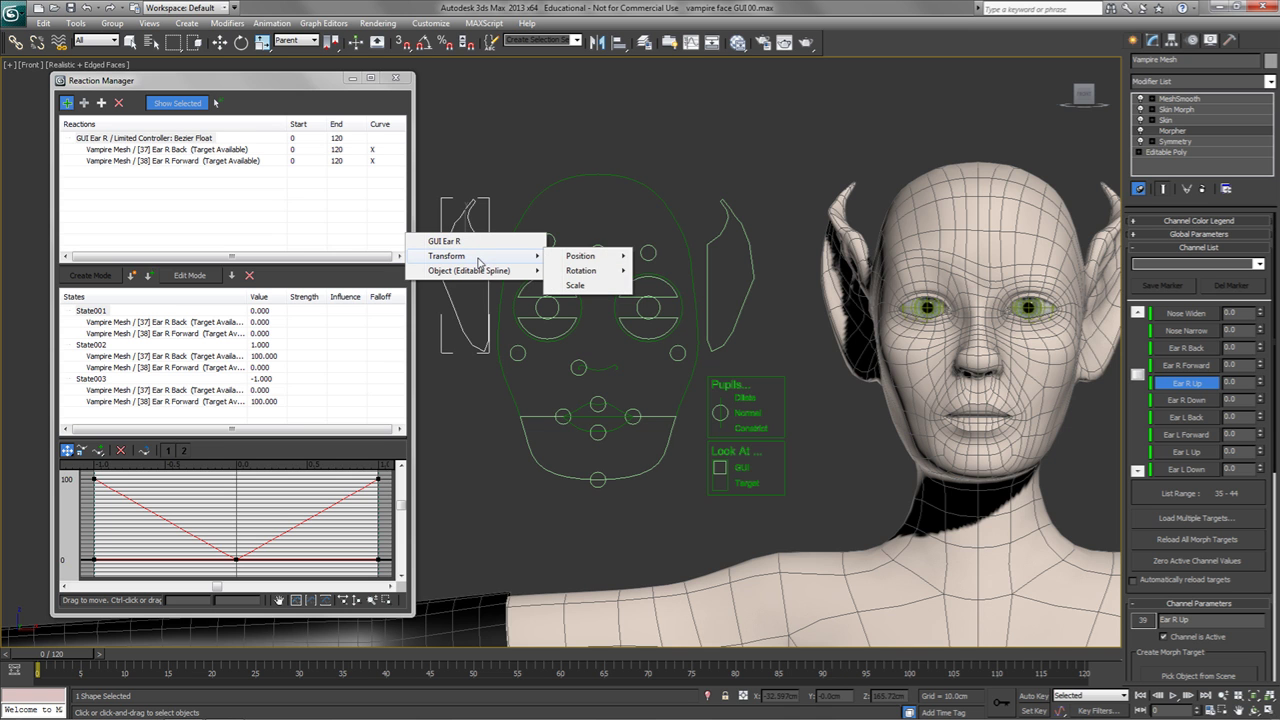
mouse_move(585, 257)
mouse_move(680, 271)
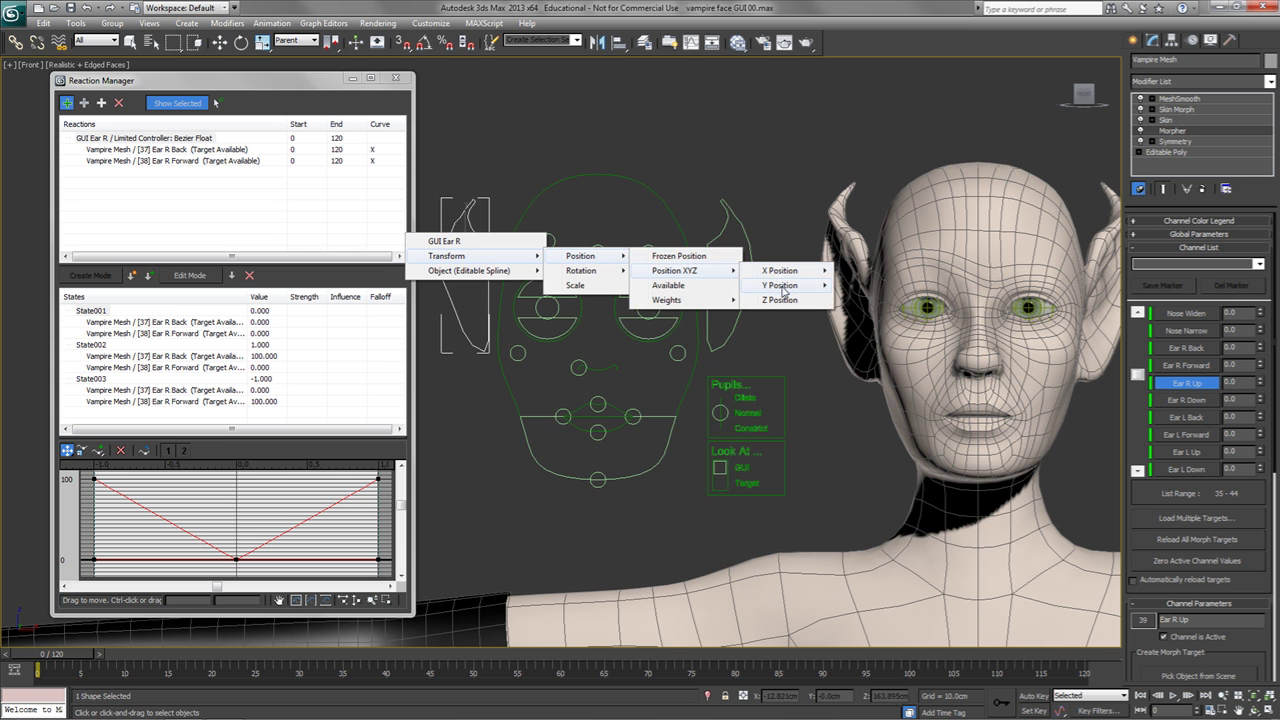
mouse_move(790, 286)
left_click(905, 285)
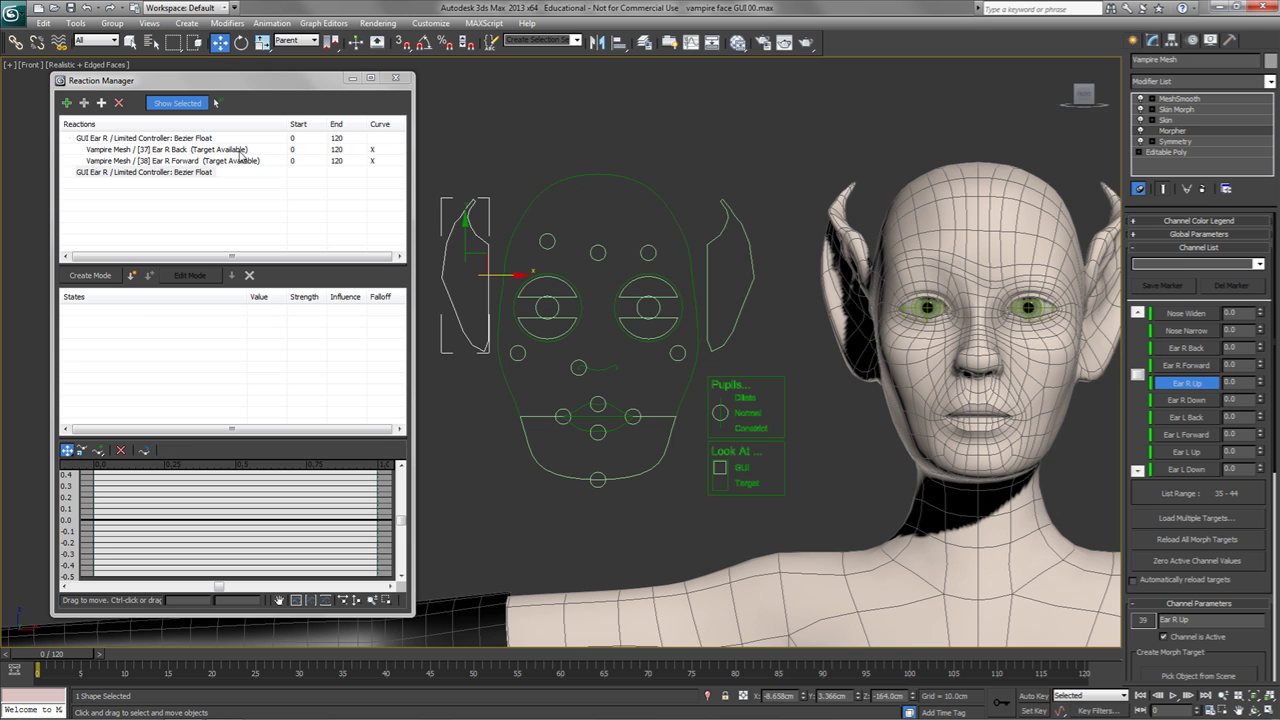
Step: Add the vampire mesh's Morpher channel [39] Ear R Up as a slave of the right ear control's vertical reaction
left_click(85, 103)
left_click(945, 236)
mouse_move(1000, 256)
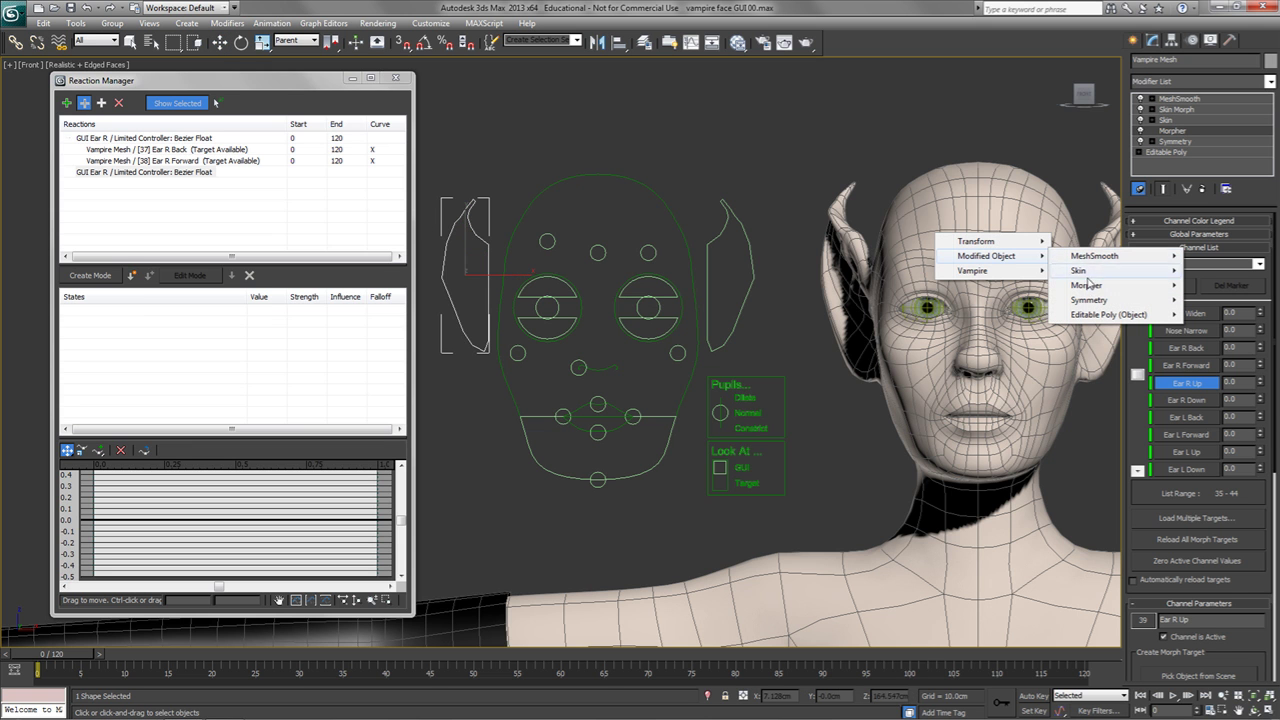
mouse_move(1088, 287)
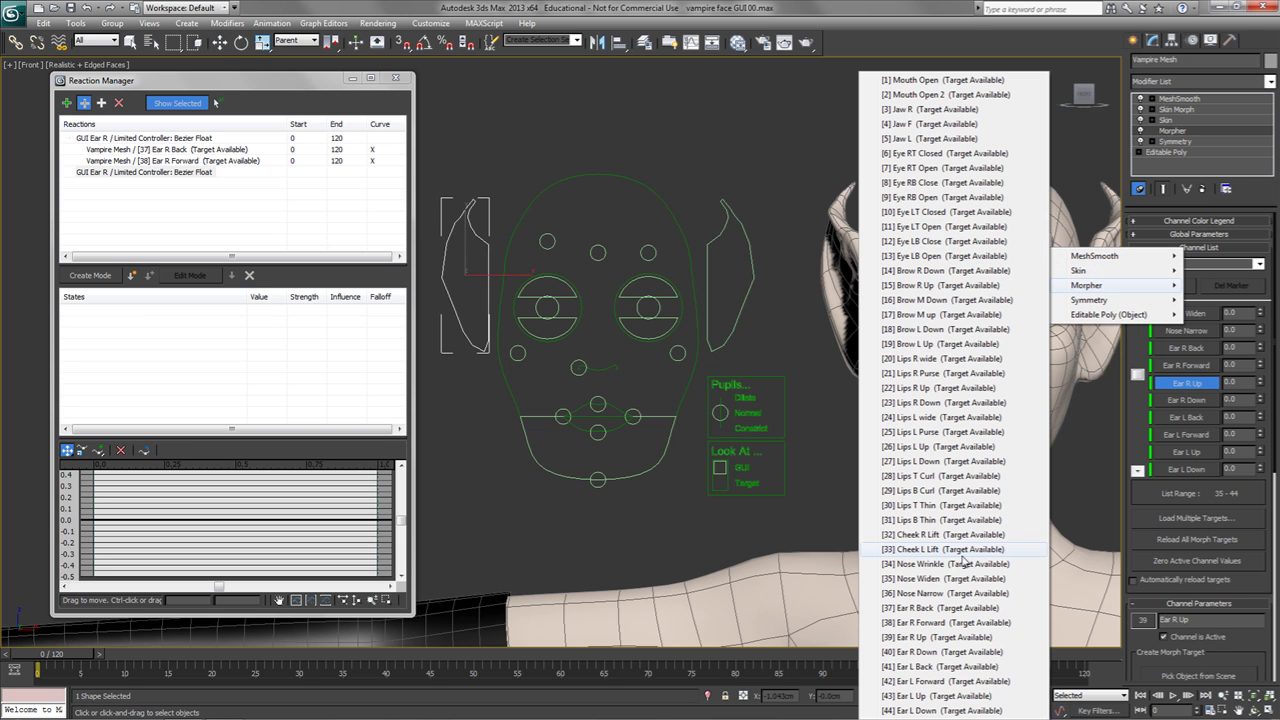
left_click(944, 637)
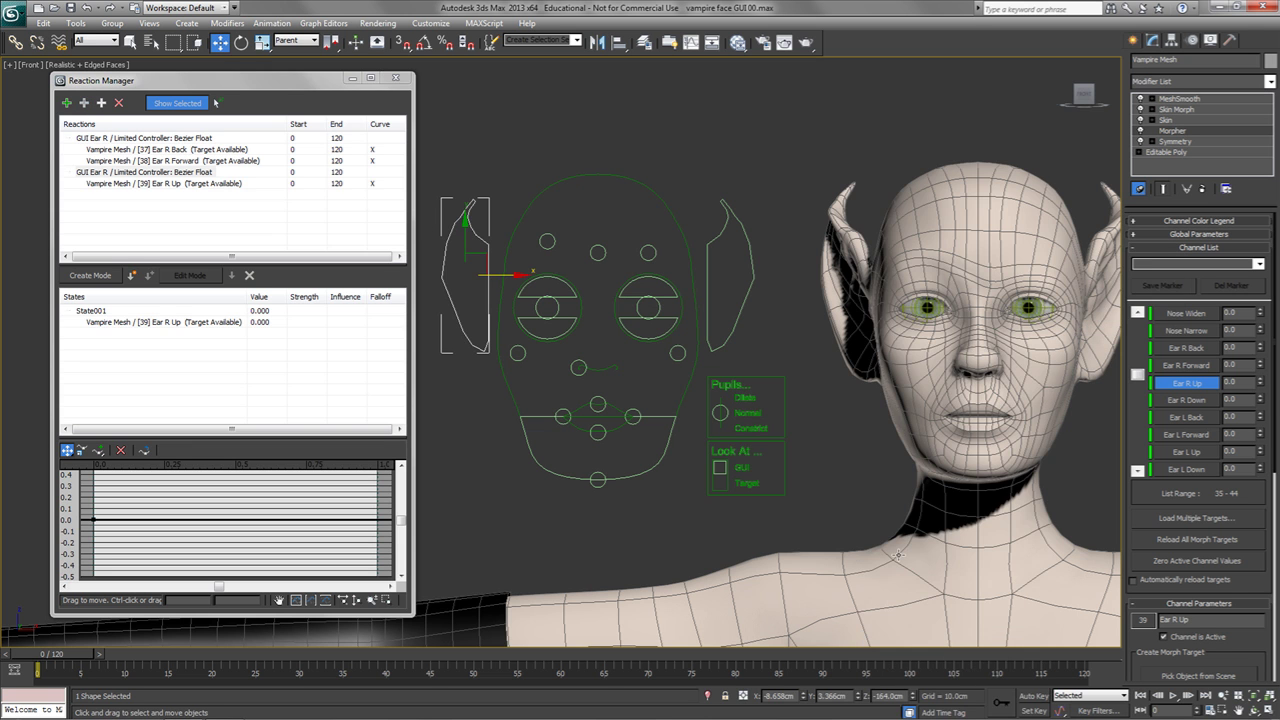
Step: Add the vampire mesh's Morpher channel [40] Ear R Down as a second slave of the vertical ear reaction
left_click(938, 240)
mouse_move(1000, 258)
mouse_move(1088, 284)
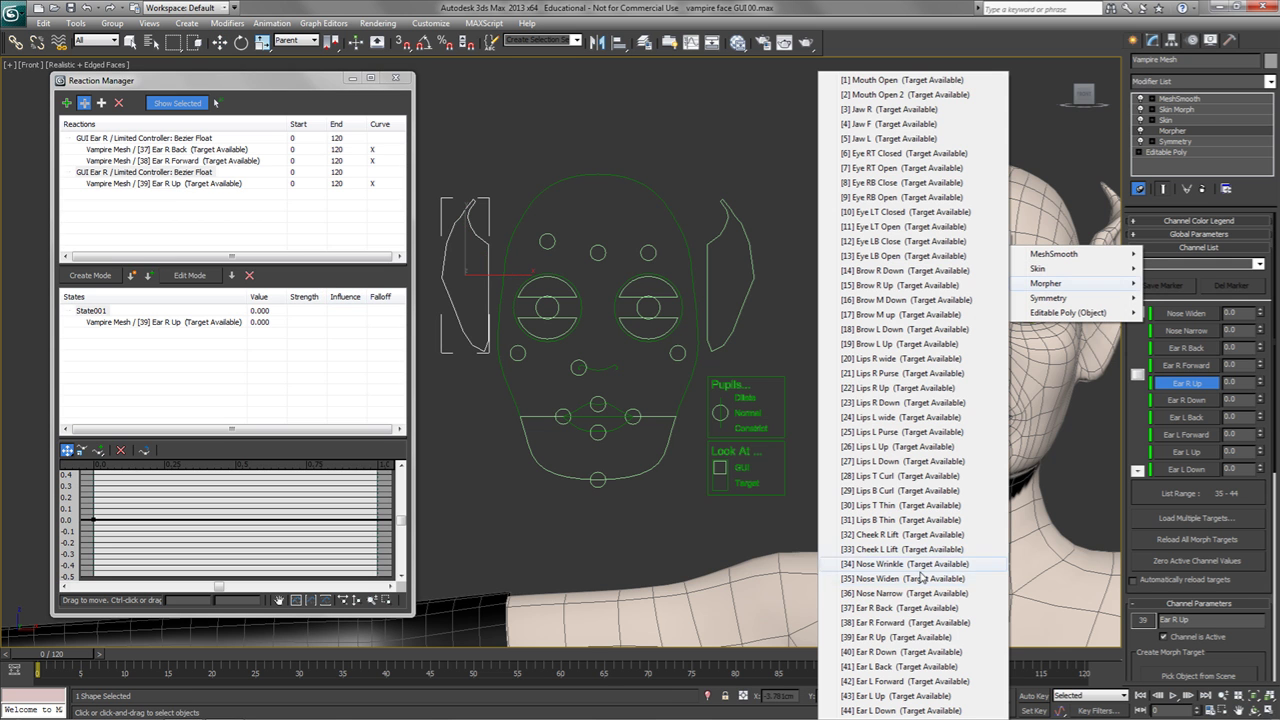
left_click(900, 651)
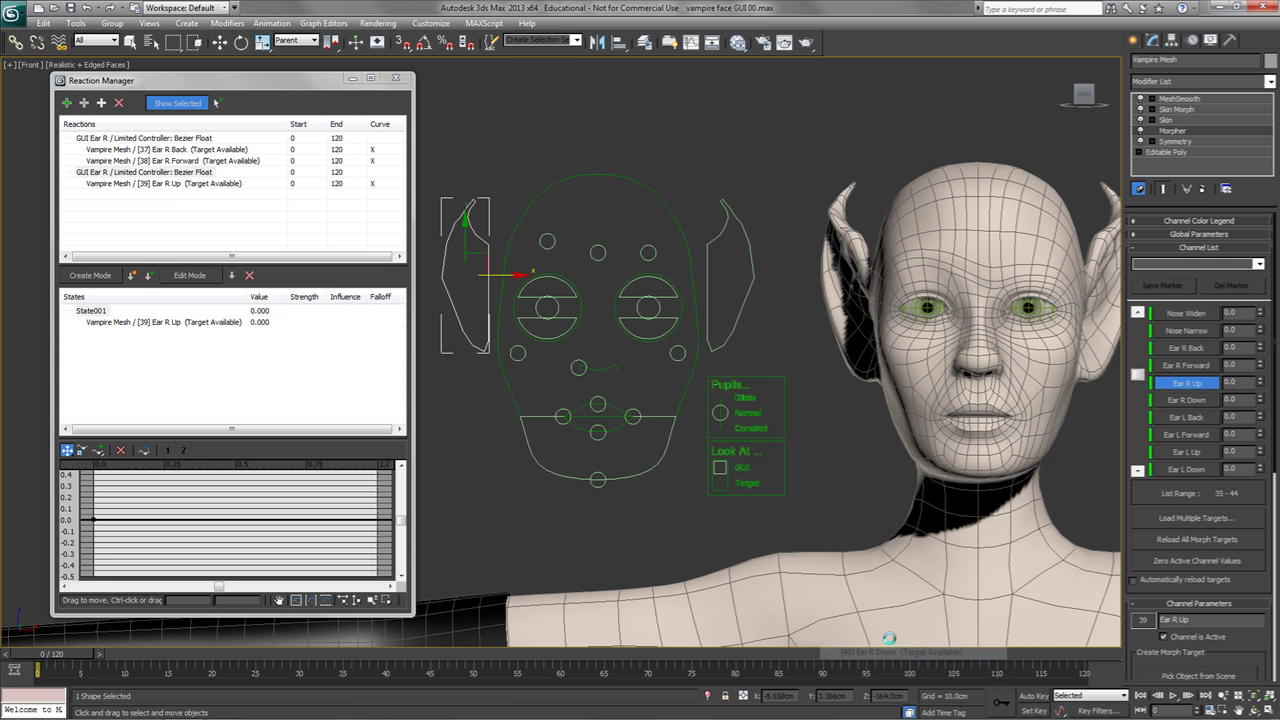
Step: Turn on state creation and create a state with the right ear control moved fully up and Ear R Up at 100
left_click(96, 275)
left_click_drag(465, 236, 480, 106)
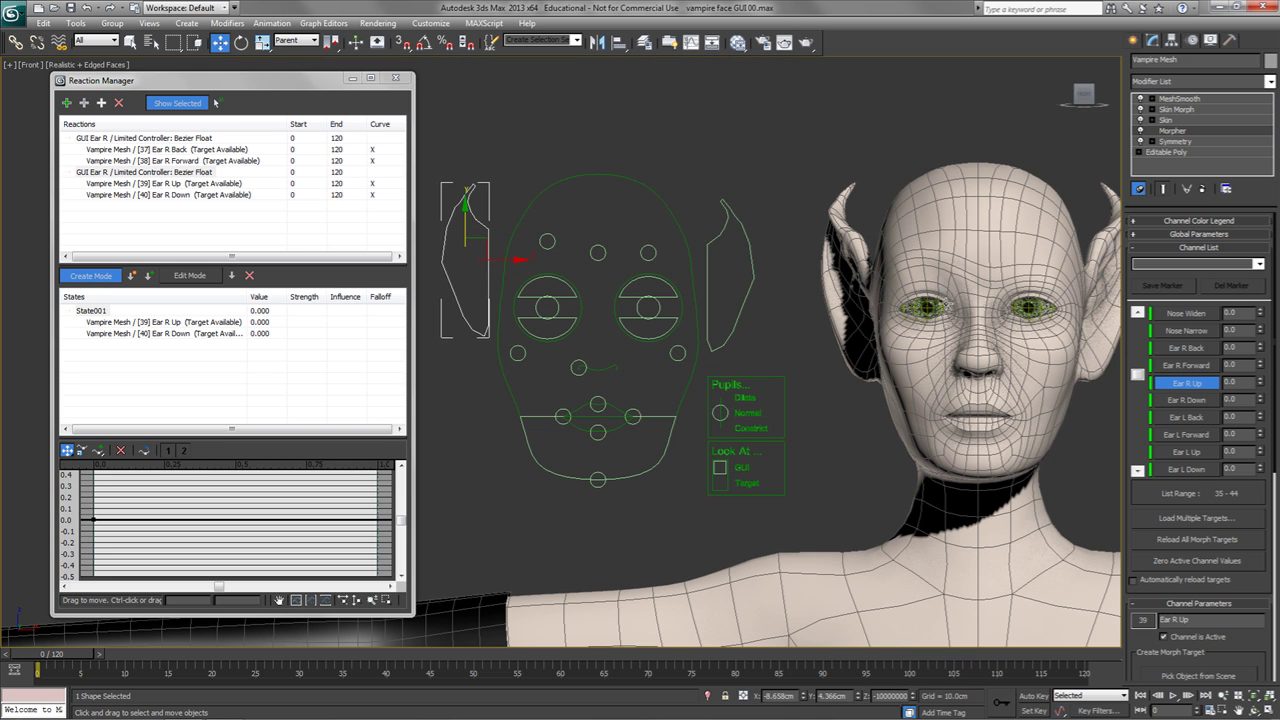
left_click_drag(1260, 382, 1262, 198)
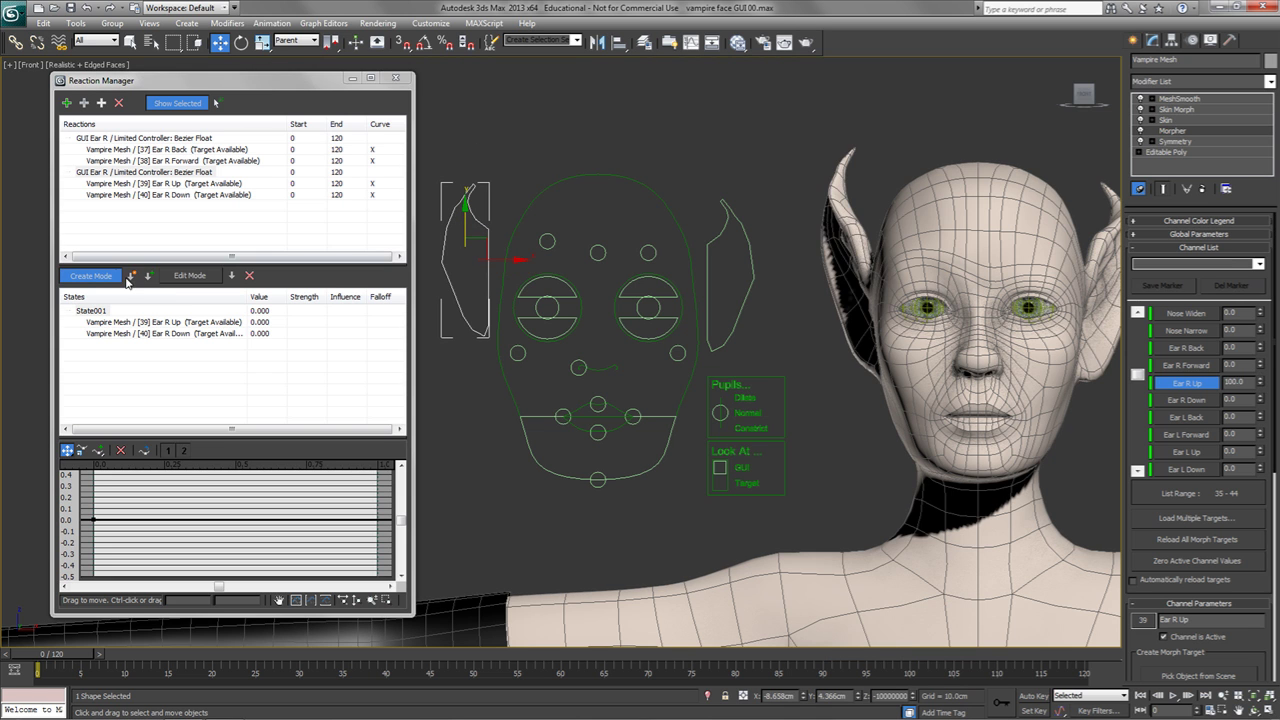
left_click(131, 277)
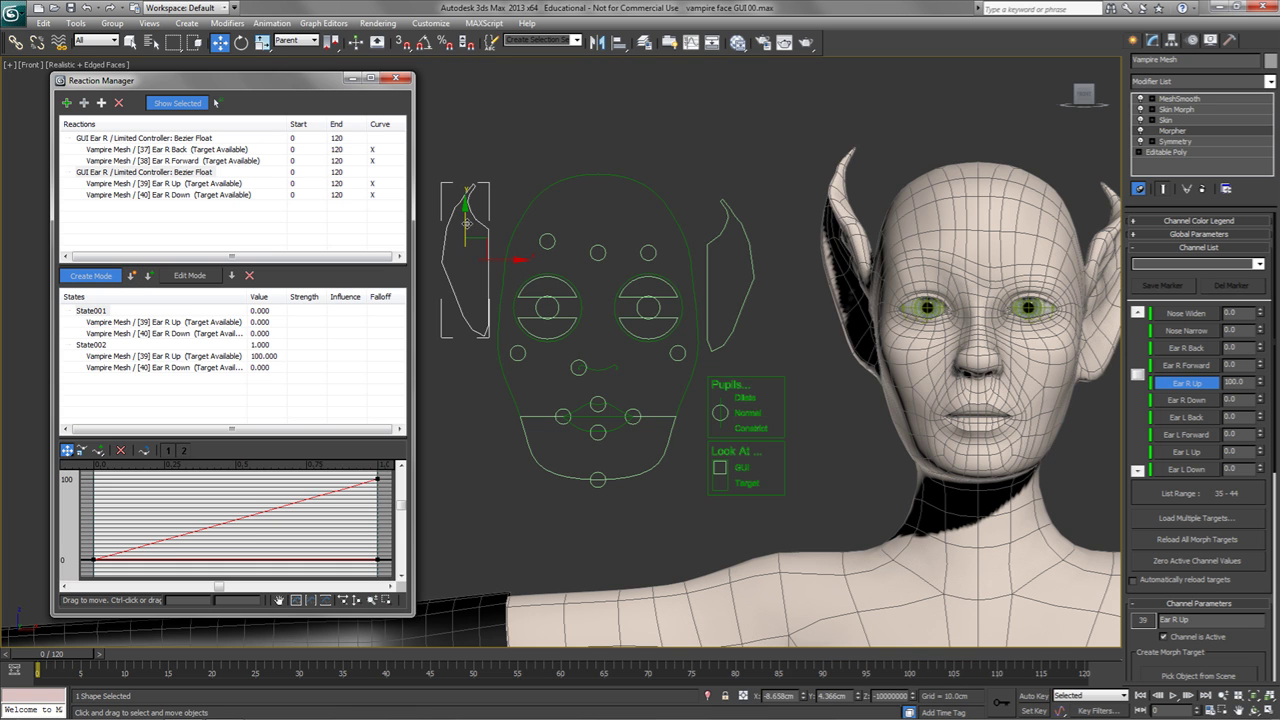
Step: Create another state with the right ear control moved fully down, Ear R Up at 0 and Ear R Down at 100
left_click_drag(466, 221, 467, 459)
right_click(1261, 386)
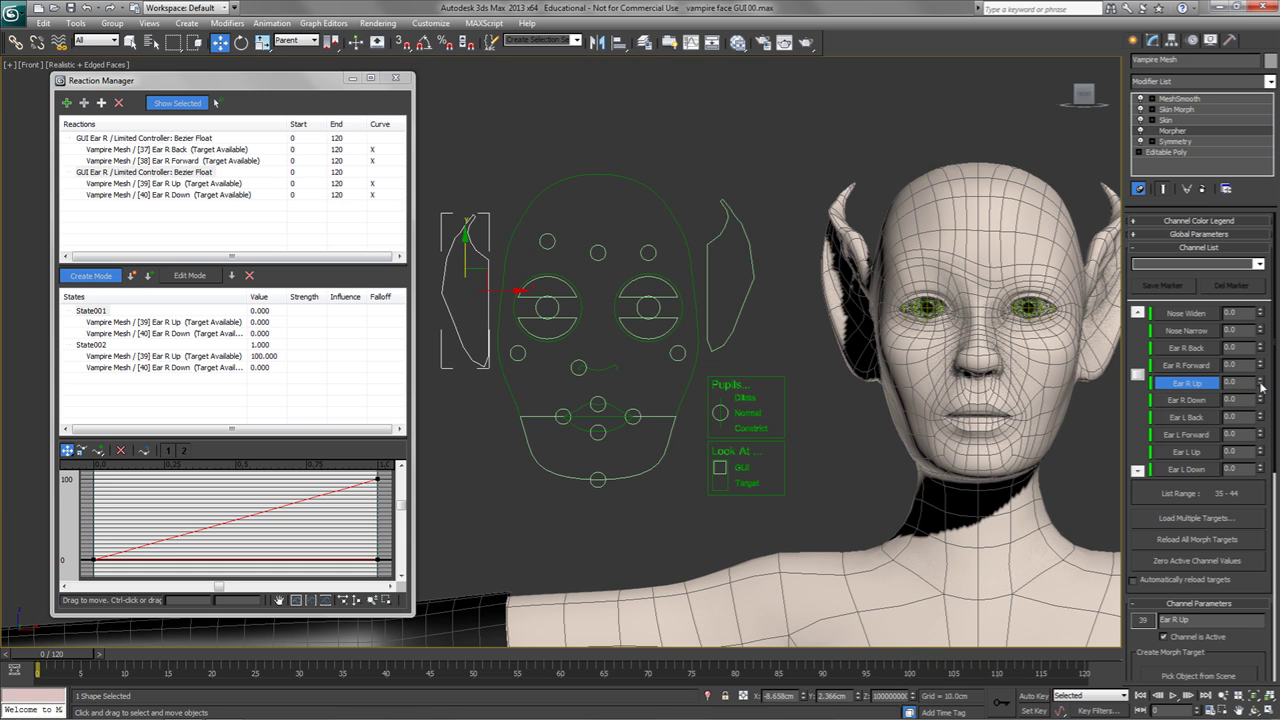
left_click_drag(1262, 404, 1001, 161)
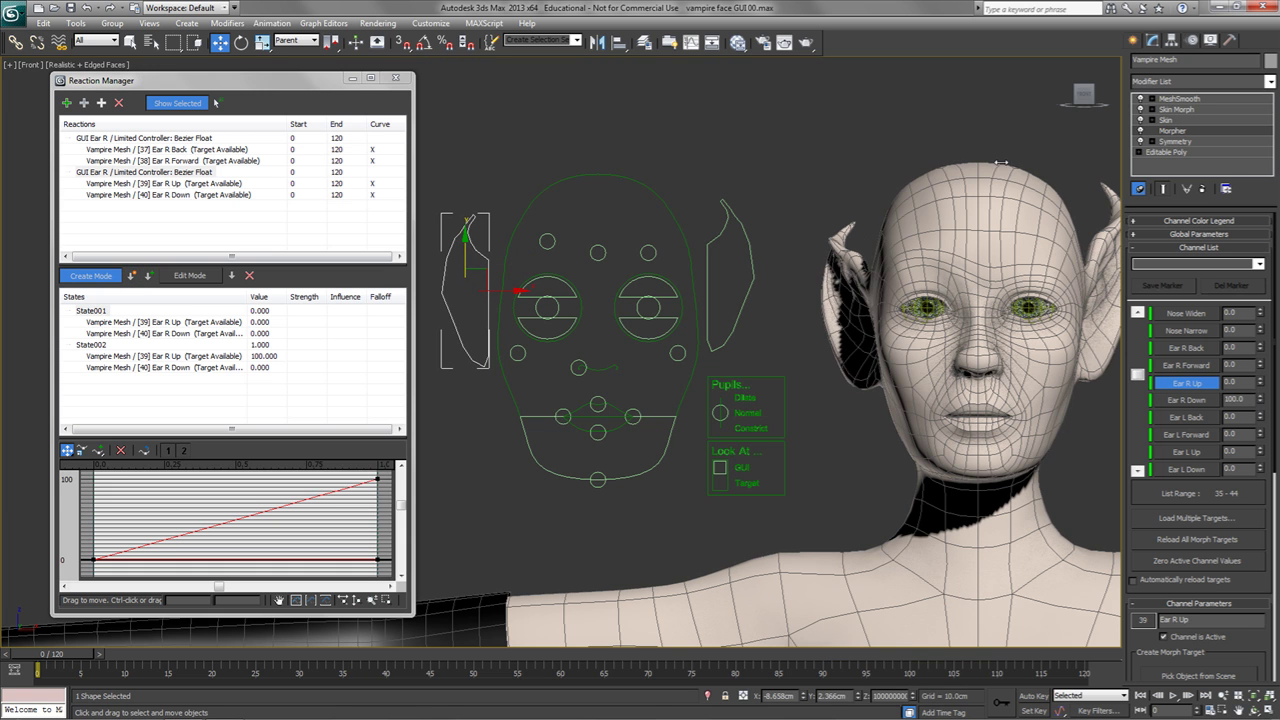
left_click(132, 276)
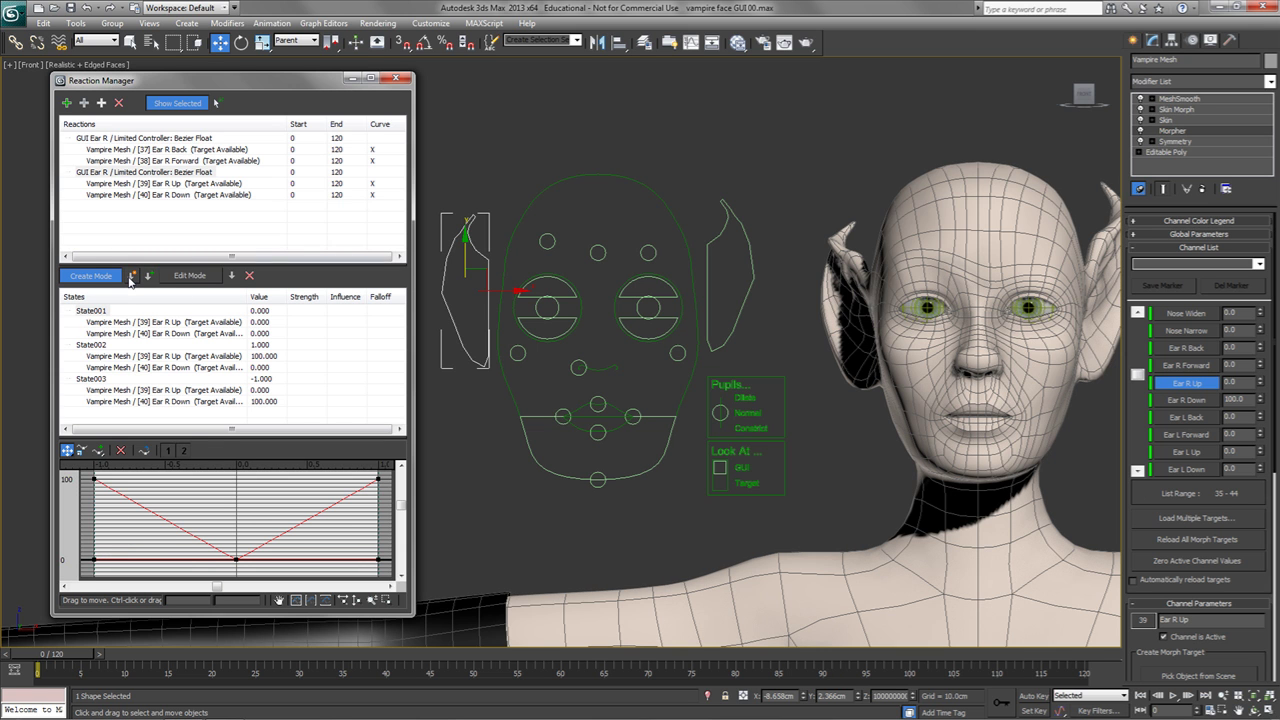
Step: Turn off state creation and test the right ear control by moving it vertically and sideways
left_click(64, 280)
left_click_drag(467, 248, 457, 192)
left_click_drag(455, 275, 488, 267)
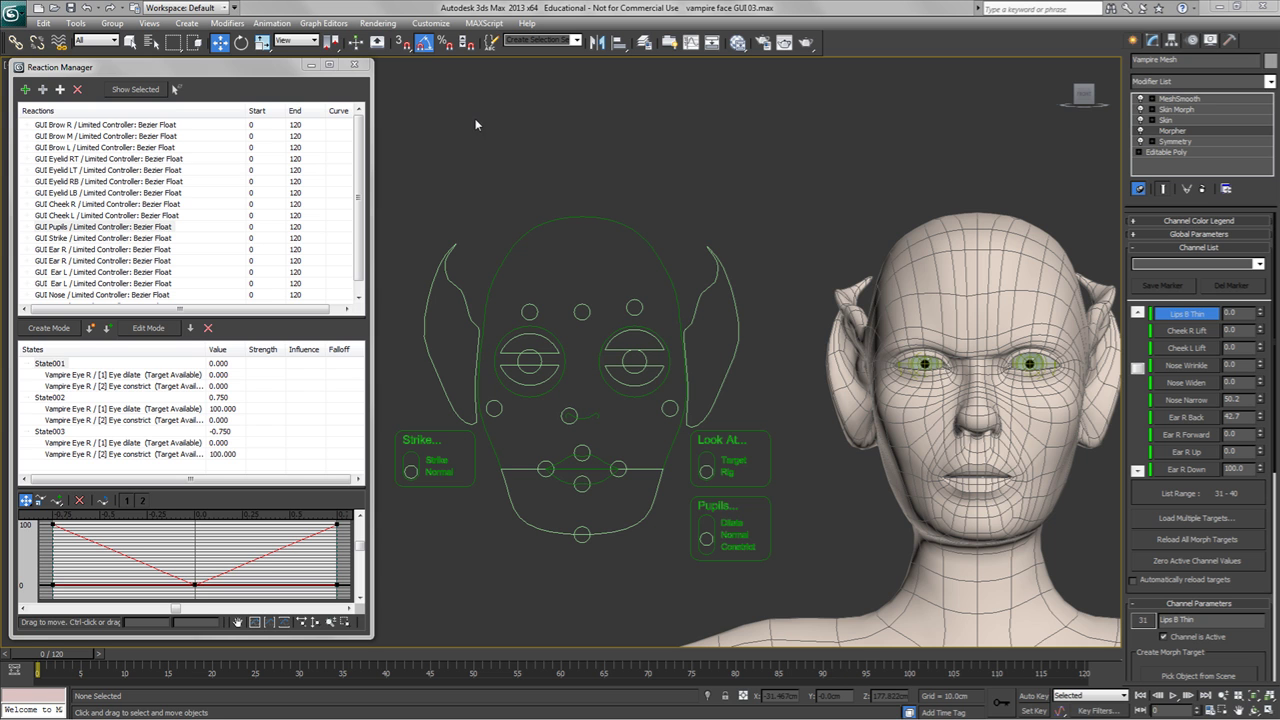
Step: Select all face GUI controls by their shared color and reset them with Transform To Zero, dismissing the warning
left_click(46, 24)
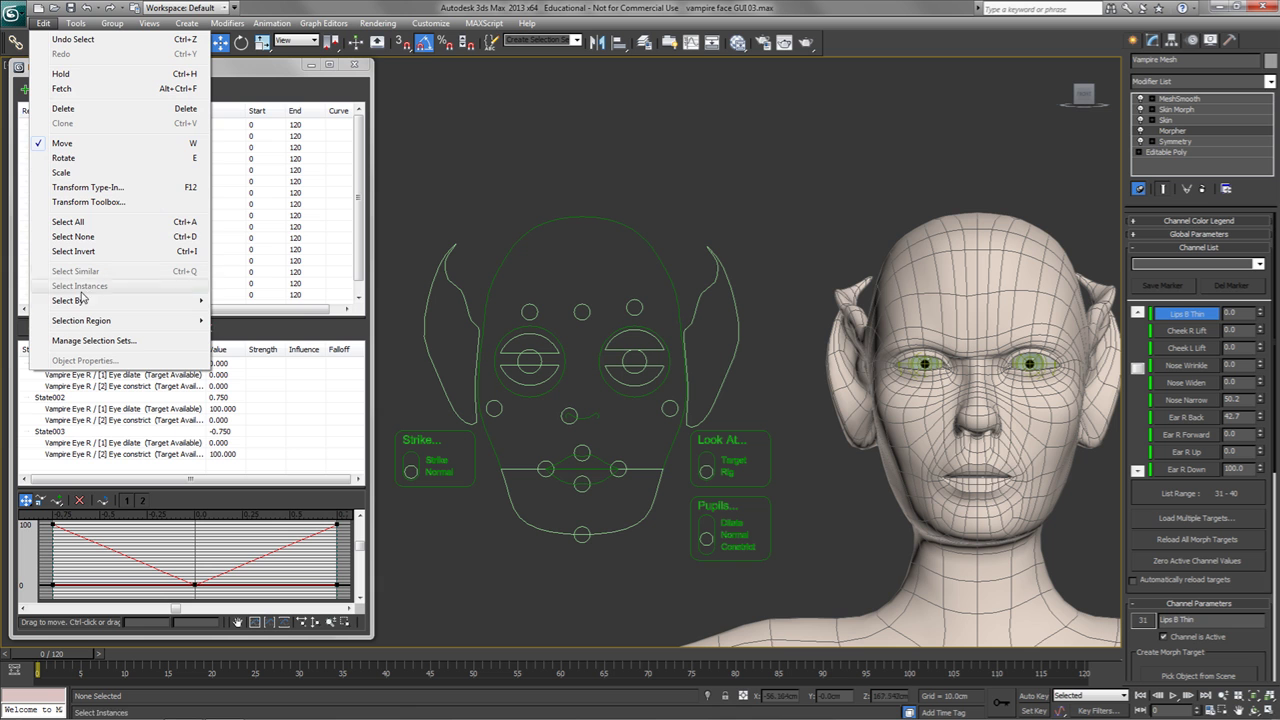
left_click(245, 327)
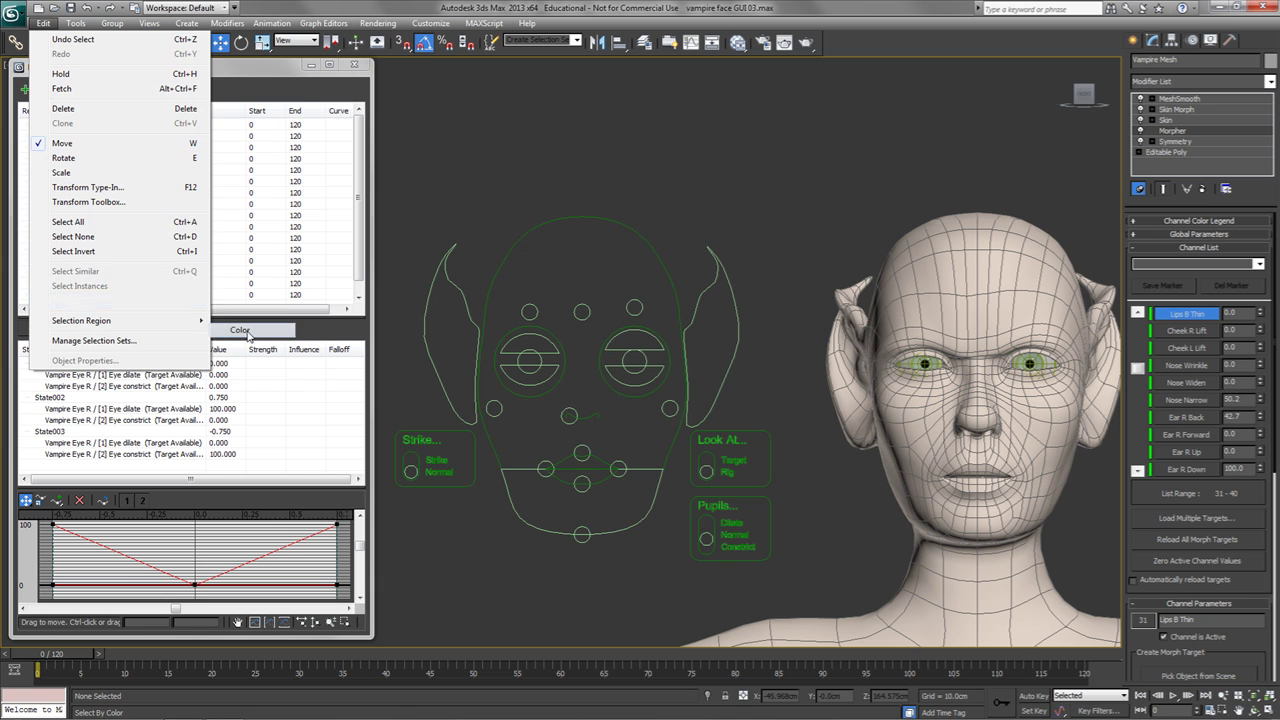
left_click(428, 342)
right_click(506, 223)
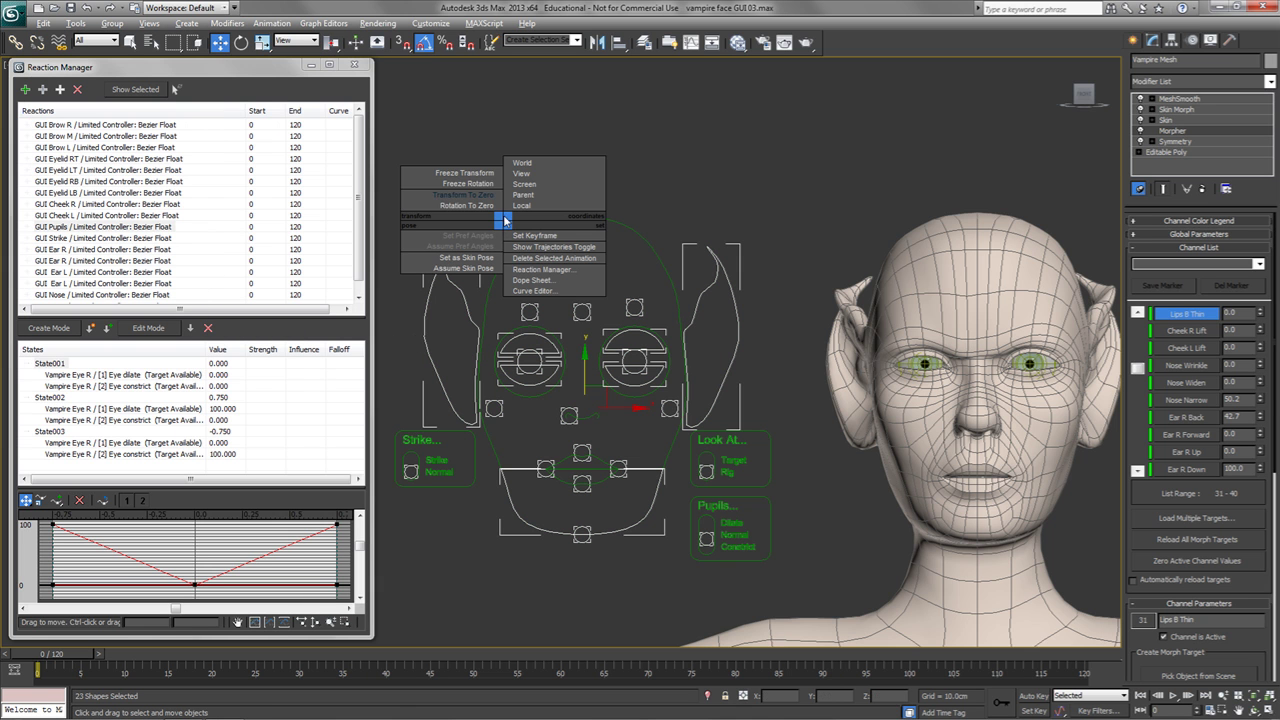
left_click(470, 194)
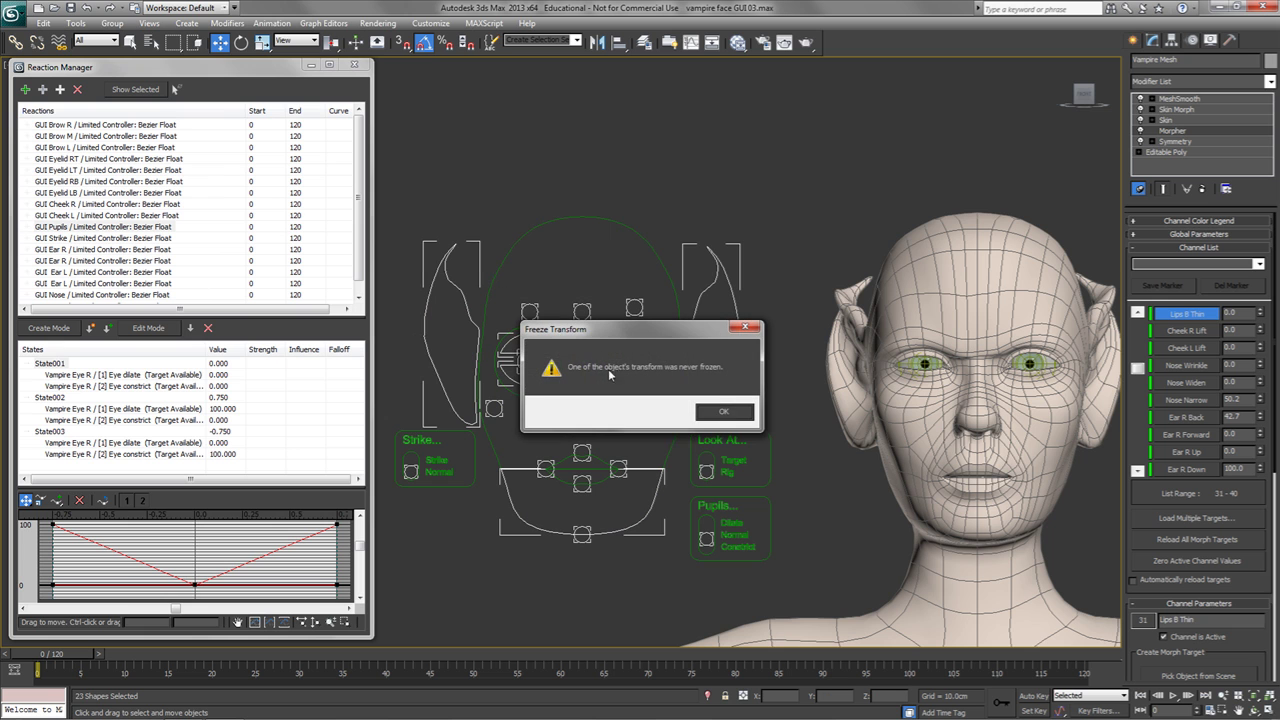
left_click(735, 413)
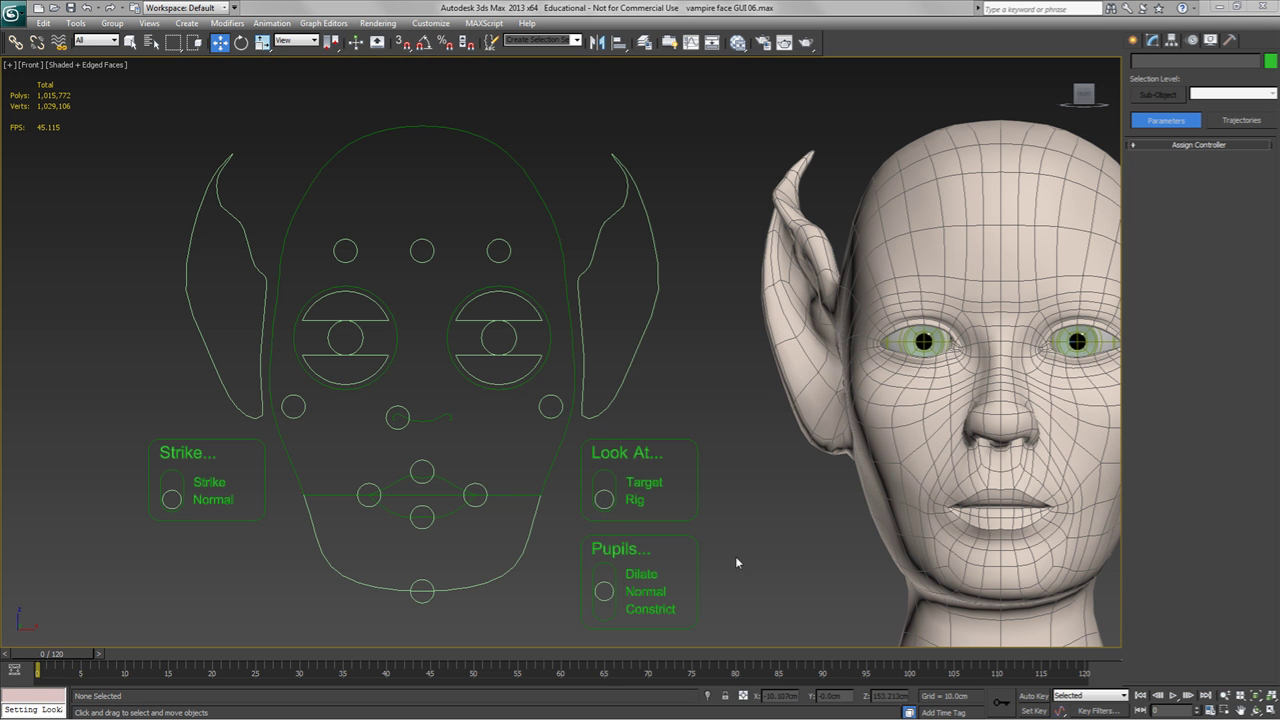
Step: Expand the face GUI layer and unhide the Vampire LookAt object in front of the eyes
left_click(600, 490)
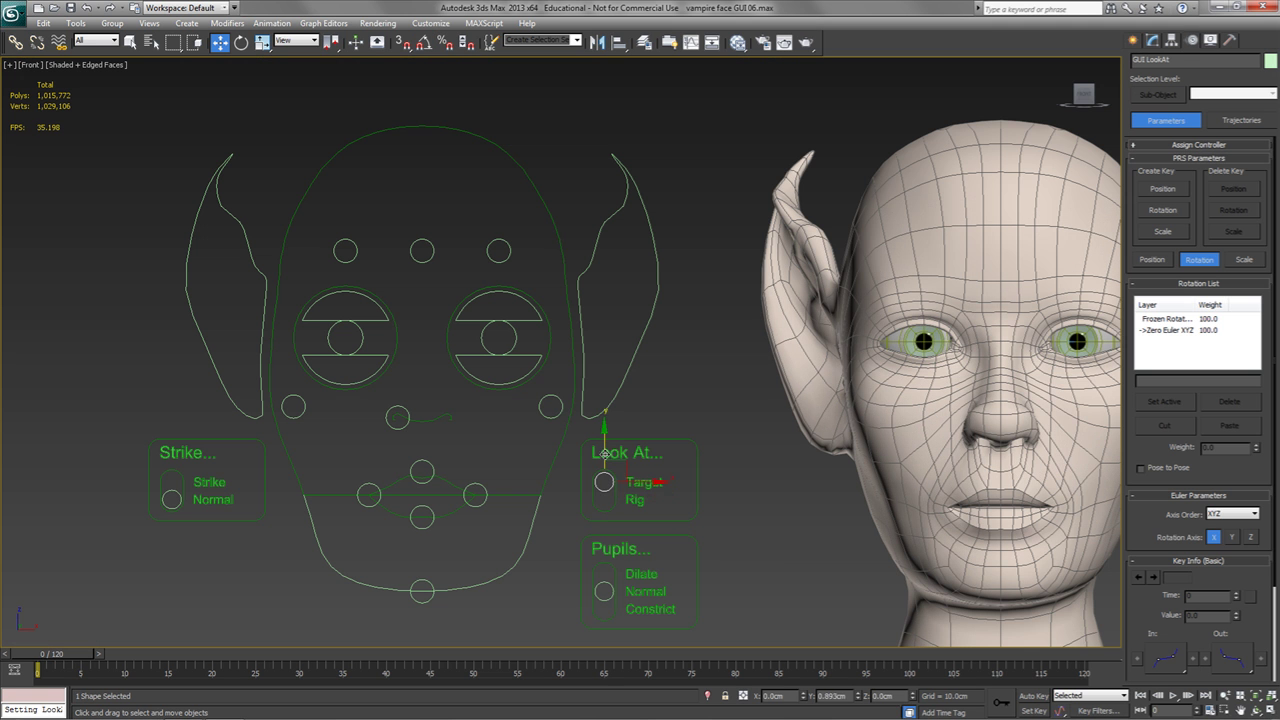
left_click(726, 481)
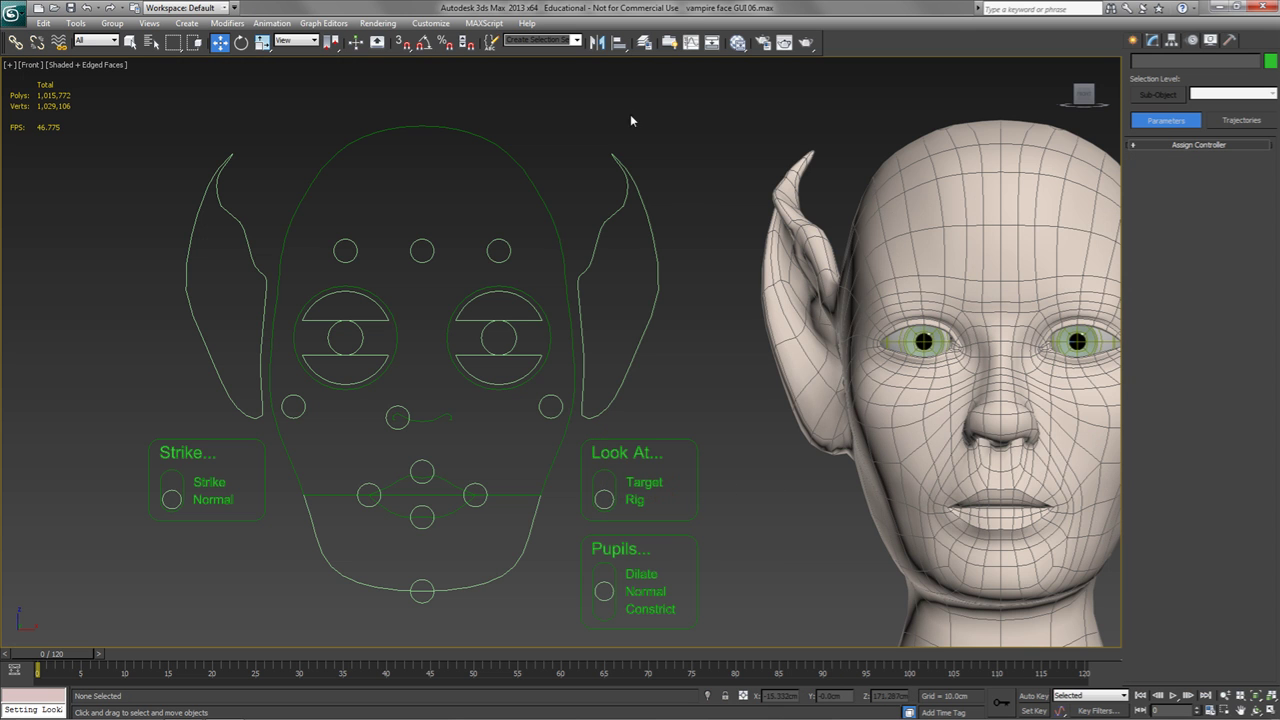
left_click(644, 42)
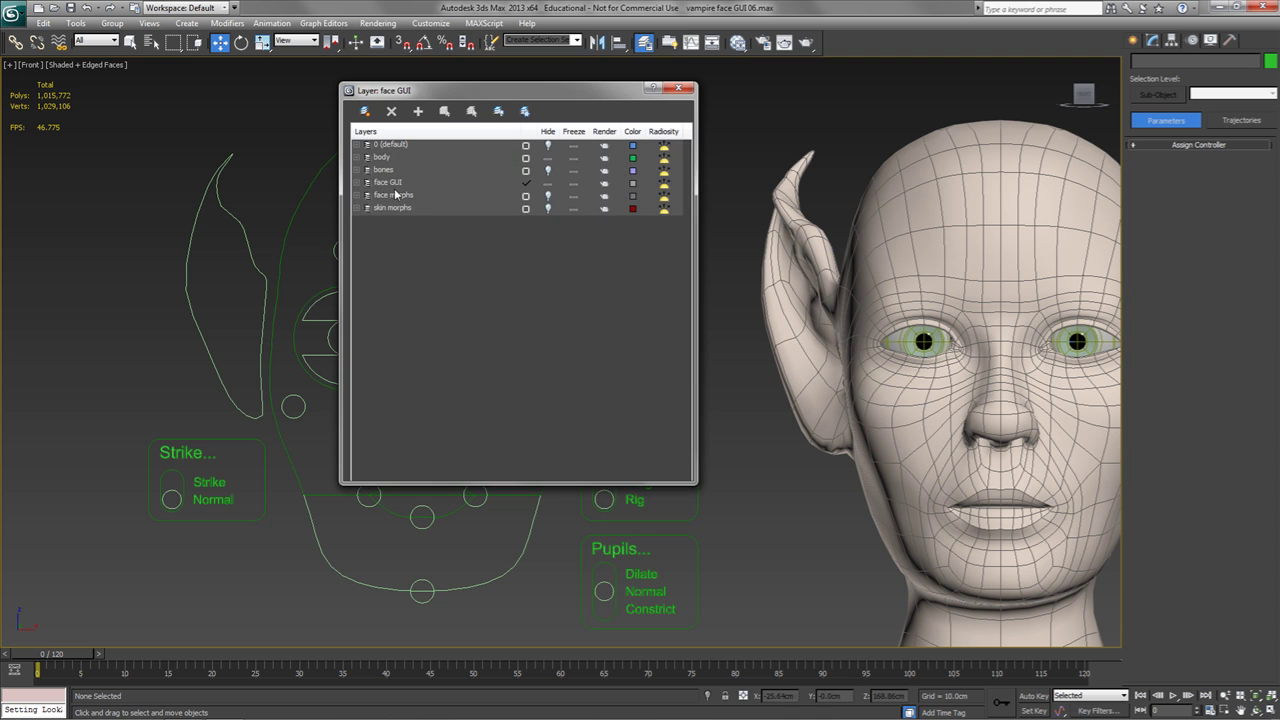
left_click(360, 183)
left_click(398, 196)
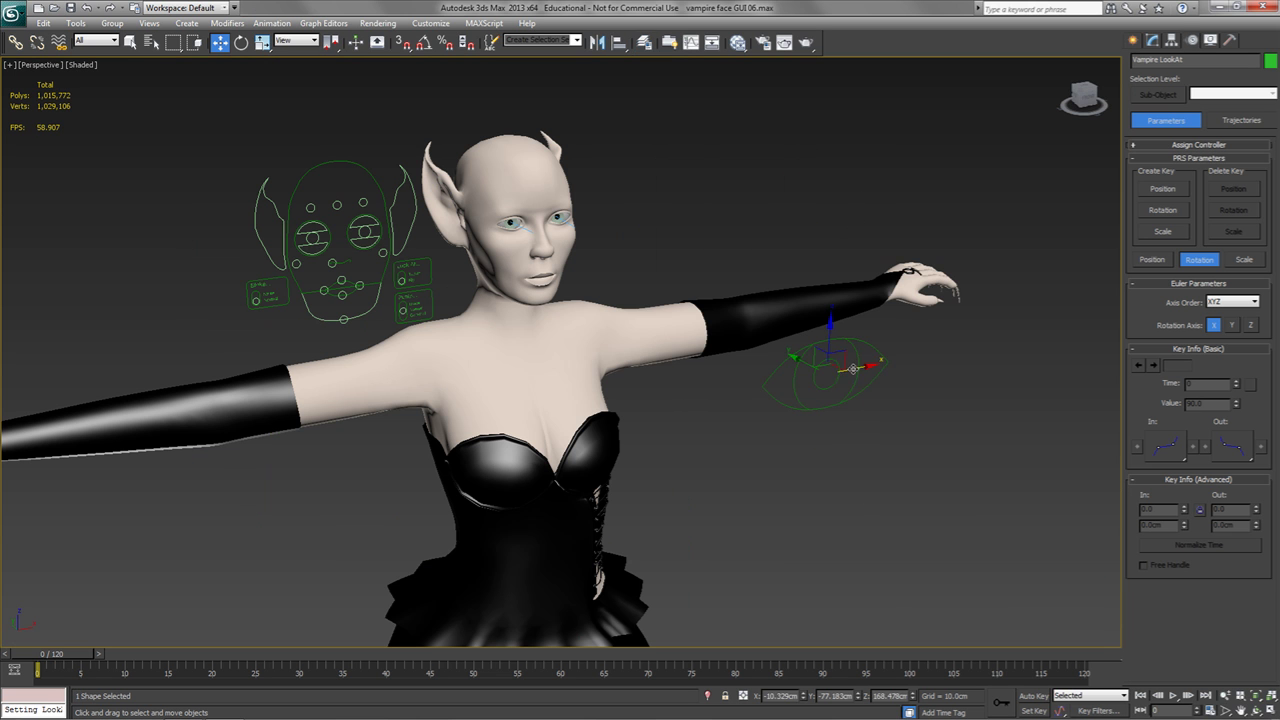
left_click_drag(853, 368, 929, 394)
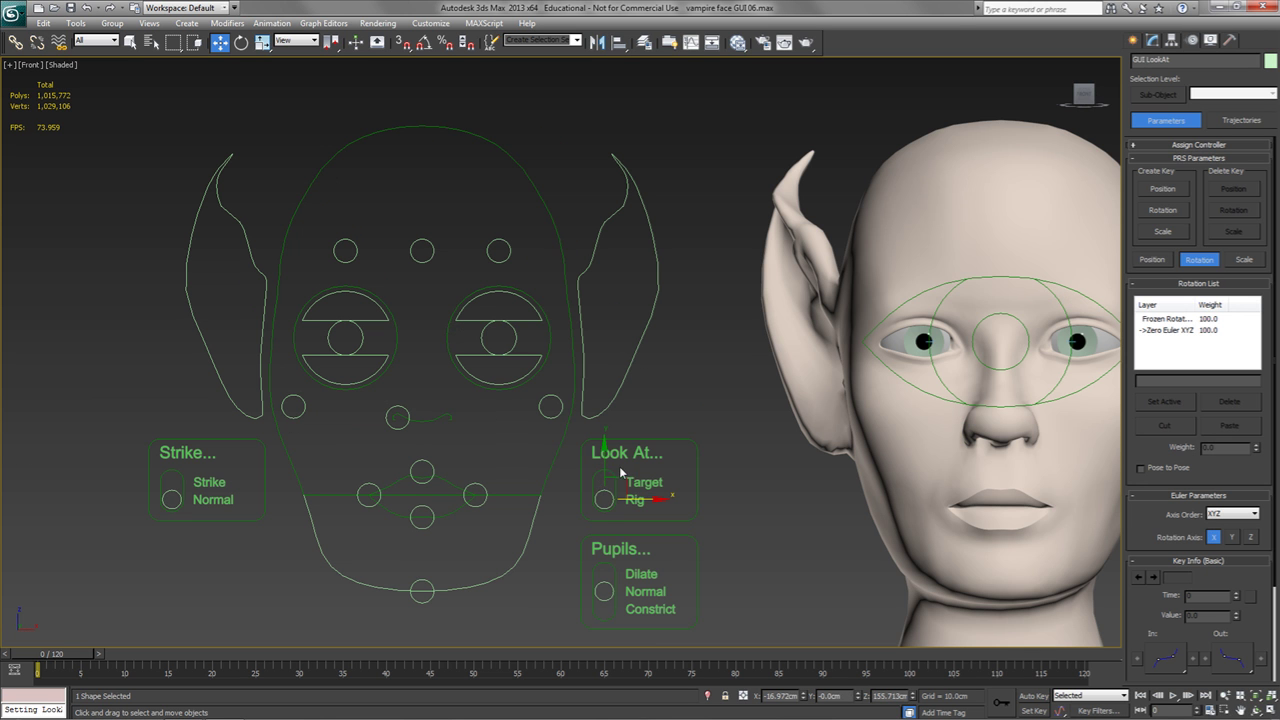
Step: Test the Look At slider and the left and right eye controls by moving them and returning them to their rest positions
left_click_drag(607, 498, 613, 472)
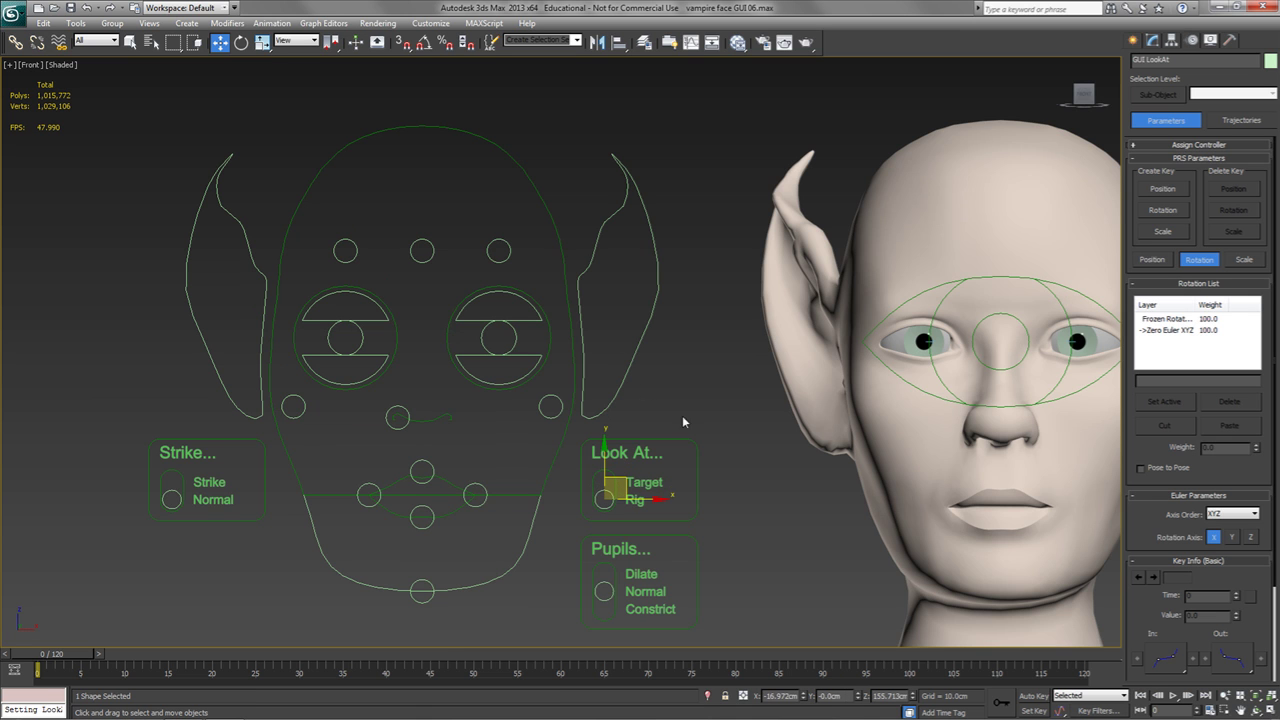
left_click(514, 334)
mouse_move(520, 333)
left_mouse_down()
mouse_move(520, 315)
mouse_move(508, 325)
mouse_move(525, 330)
left_mouse_up()
left_click(379, 326)
left_click_drag(379, 326, 379, 336)
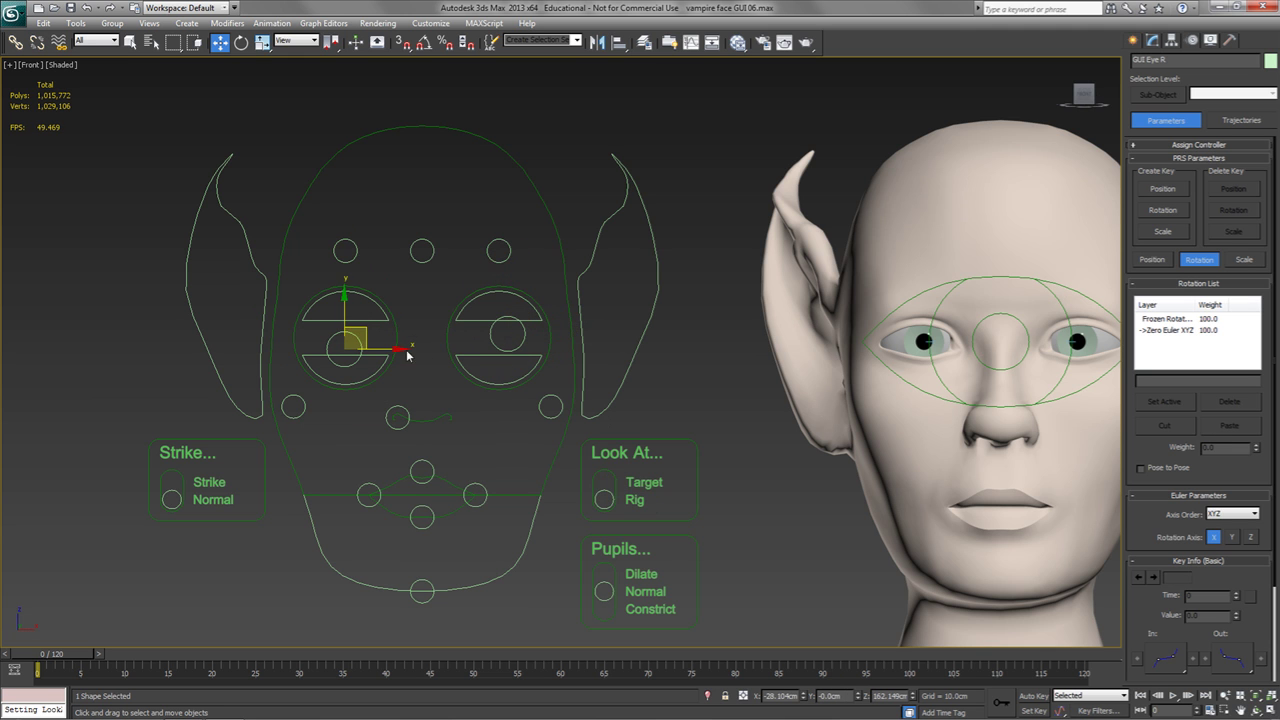
left_click(474, 346)
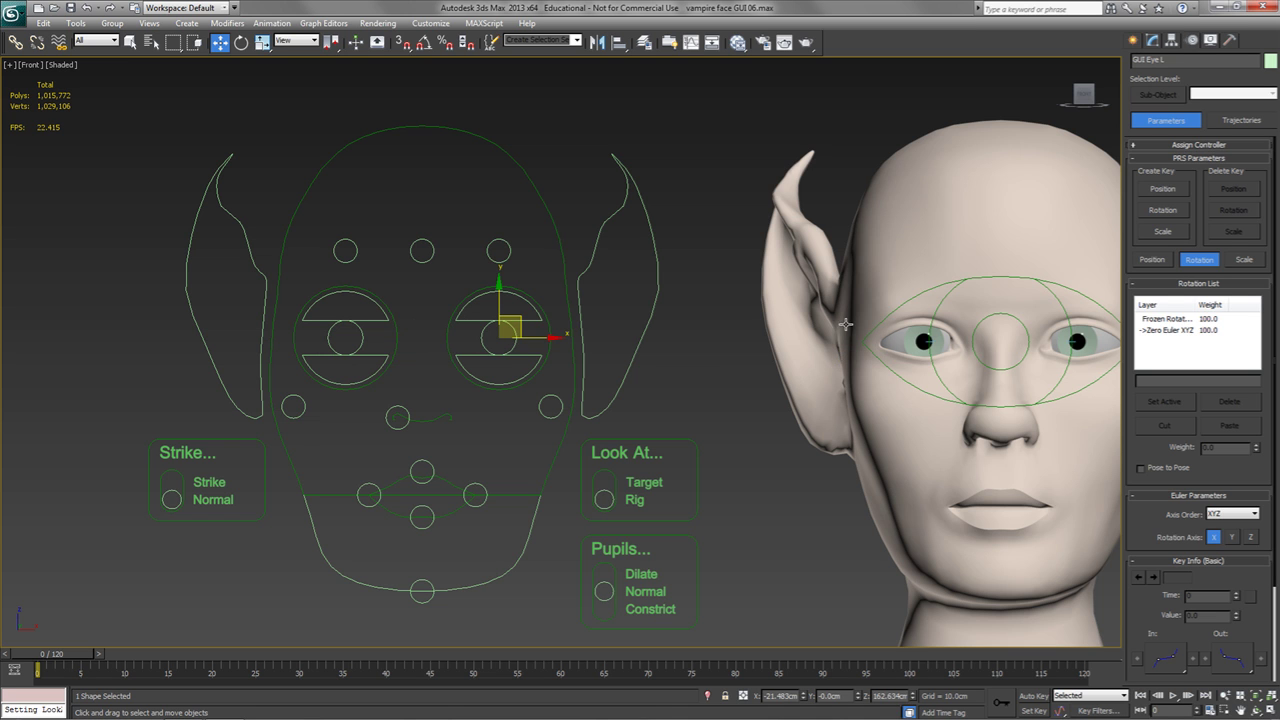
mouse_move(520, 318)
left_mouse_down()
mouse_move(533, 317)
mouse_move(516, 316)
left_mouse_up()
Step: Select the vampire's right eyeball for rotation in the Perspective view and make its Euler XYZ rotation layer active
left_click(893, 349)
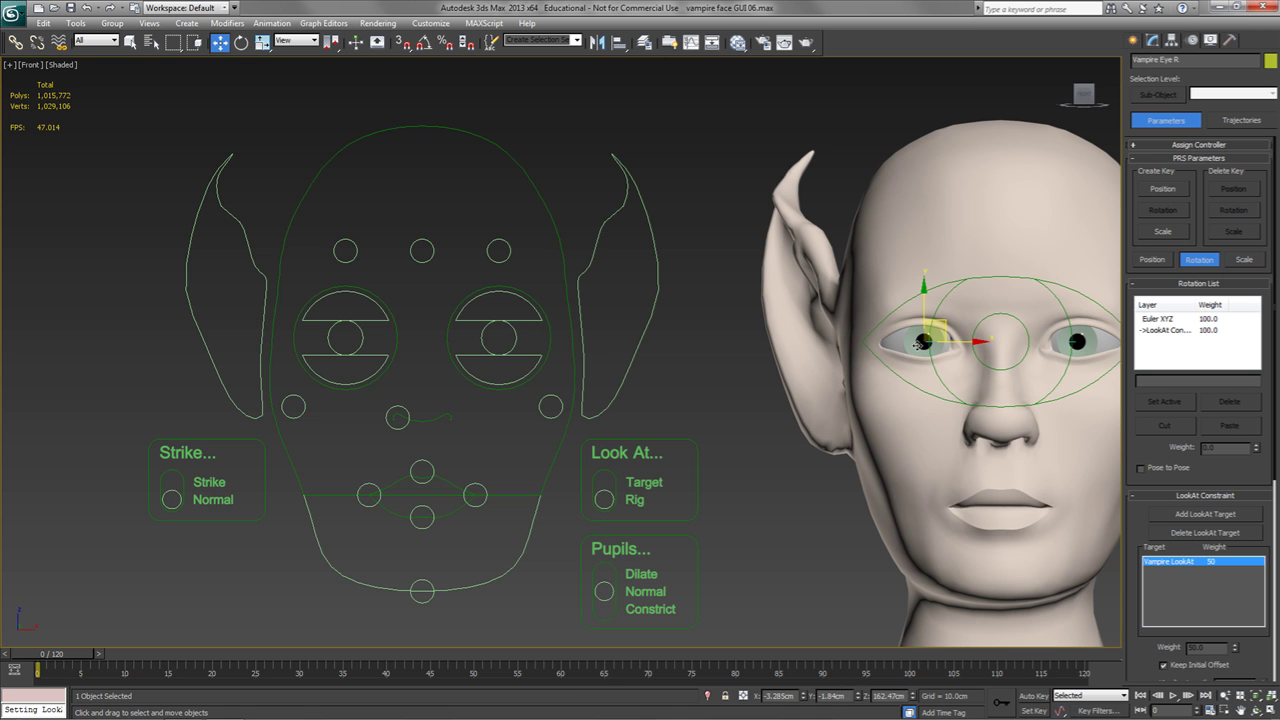
key("e")
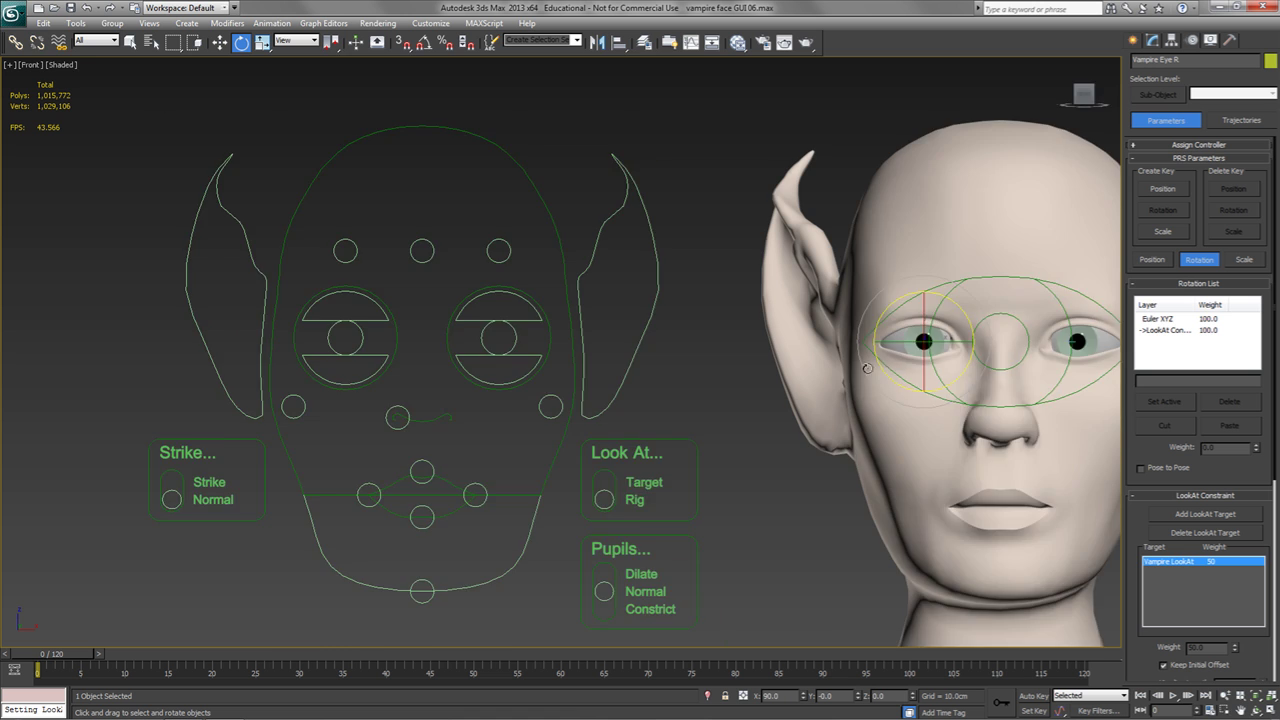
key("p")
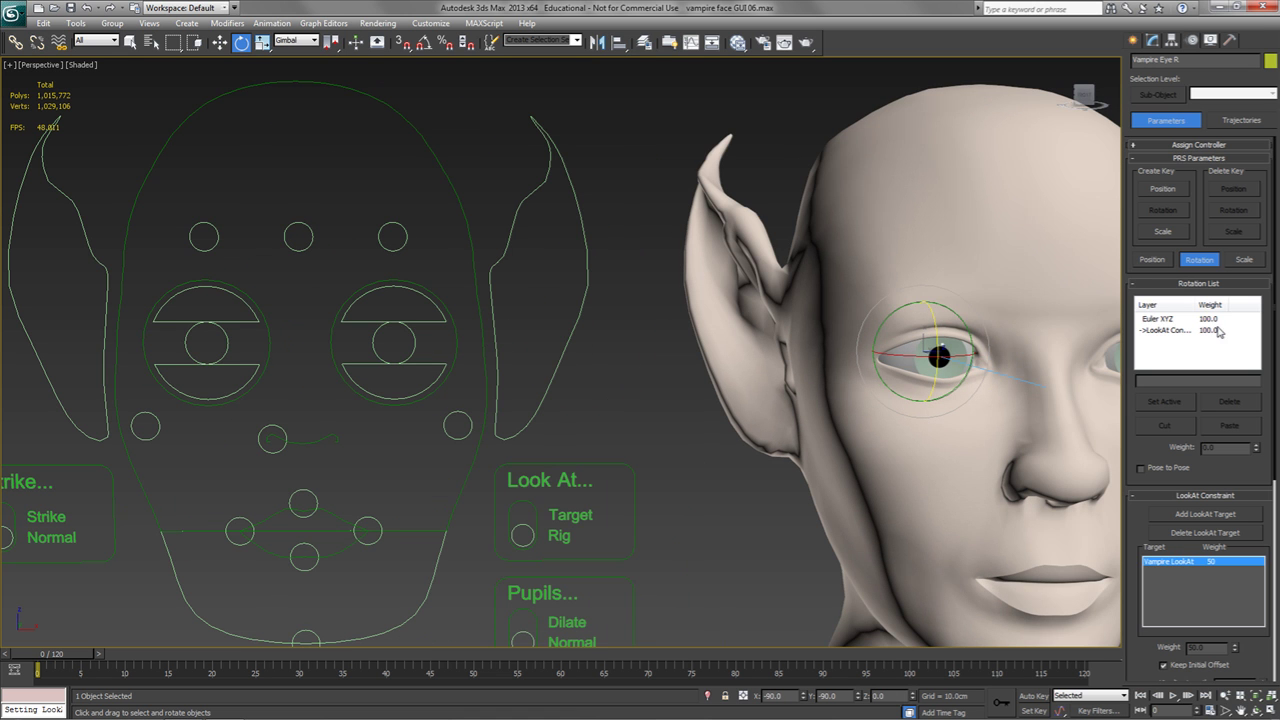
double_click(1160, 319)
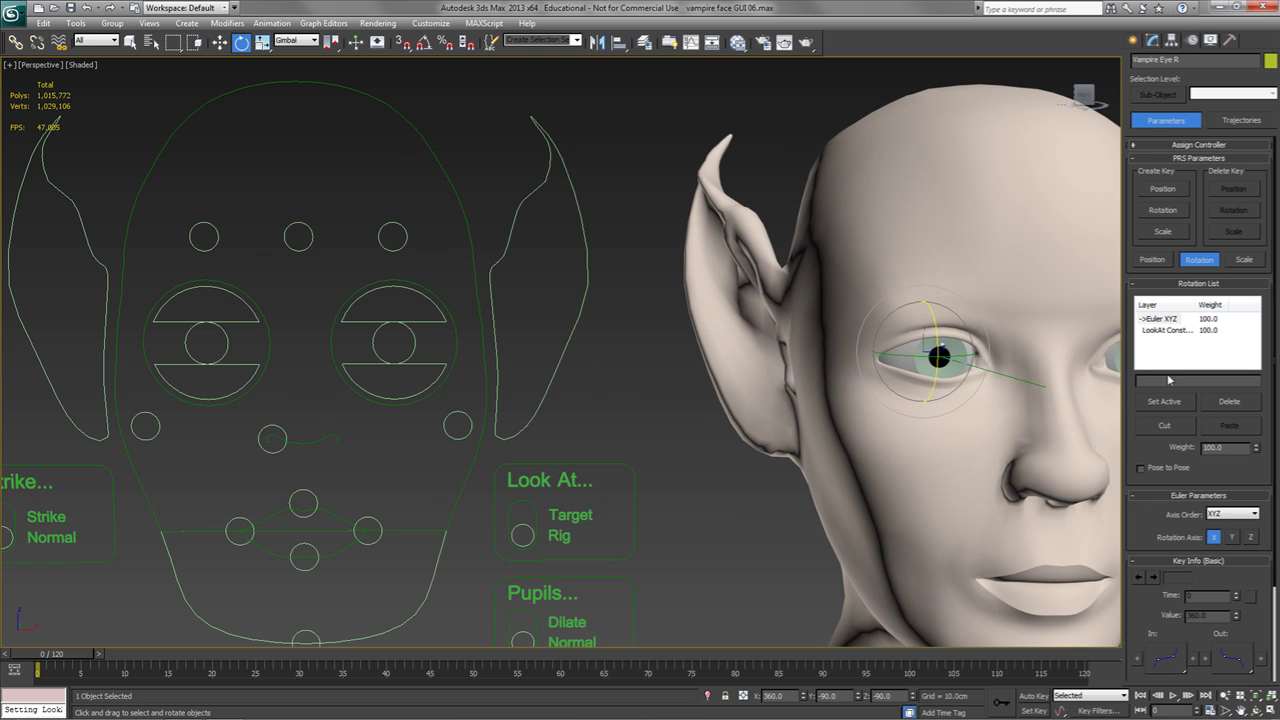
Step: Test rotating the right eyeball on its Euler XYZ layer, undo the rotation, and select its LookAt Constraint layer
mouse_move(874, 354)
left_mouse_down()
mouse_move(942, 357)
mouse_move(856, 360)
mouse_move(930, 357)
mouse_move(893, 363)
left_mouse_up()
key("ctrl+z")
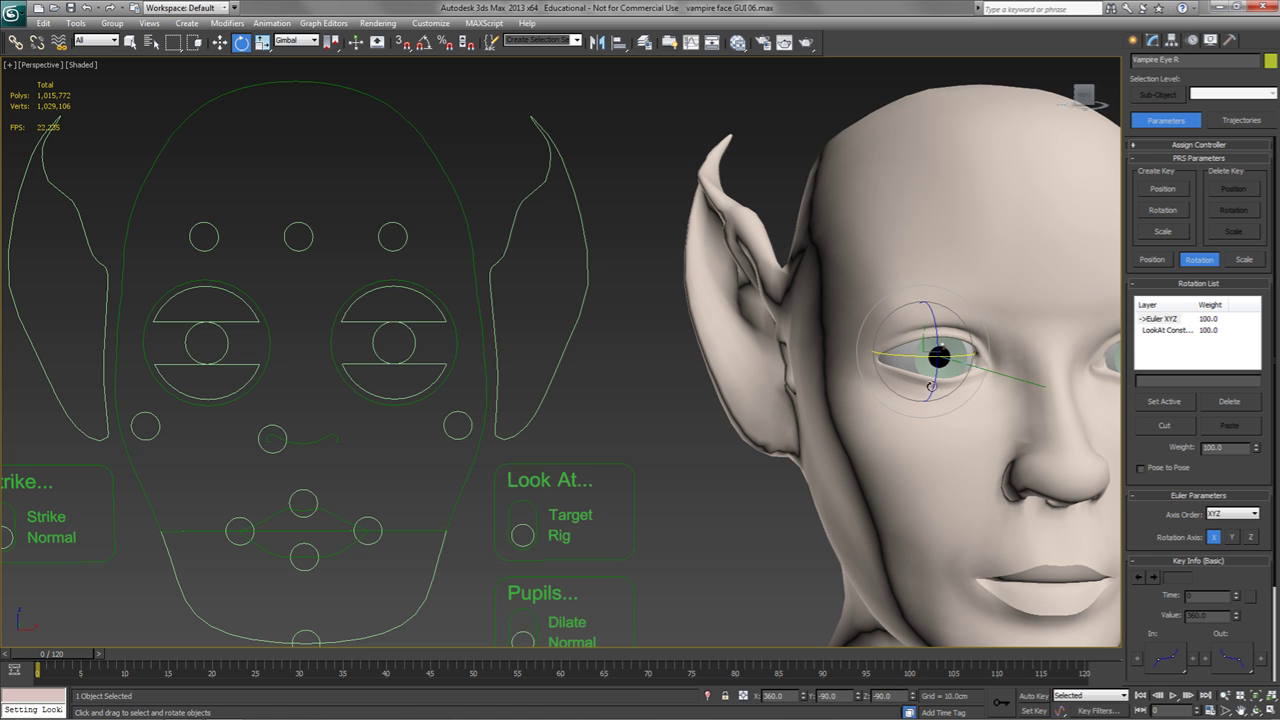
left_click(1170, 331)
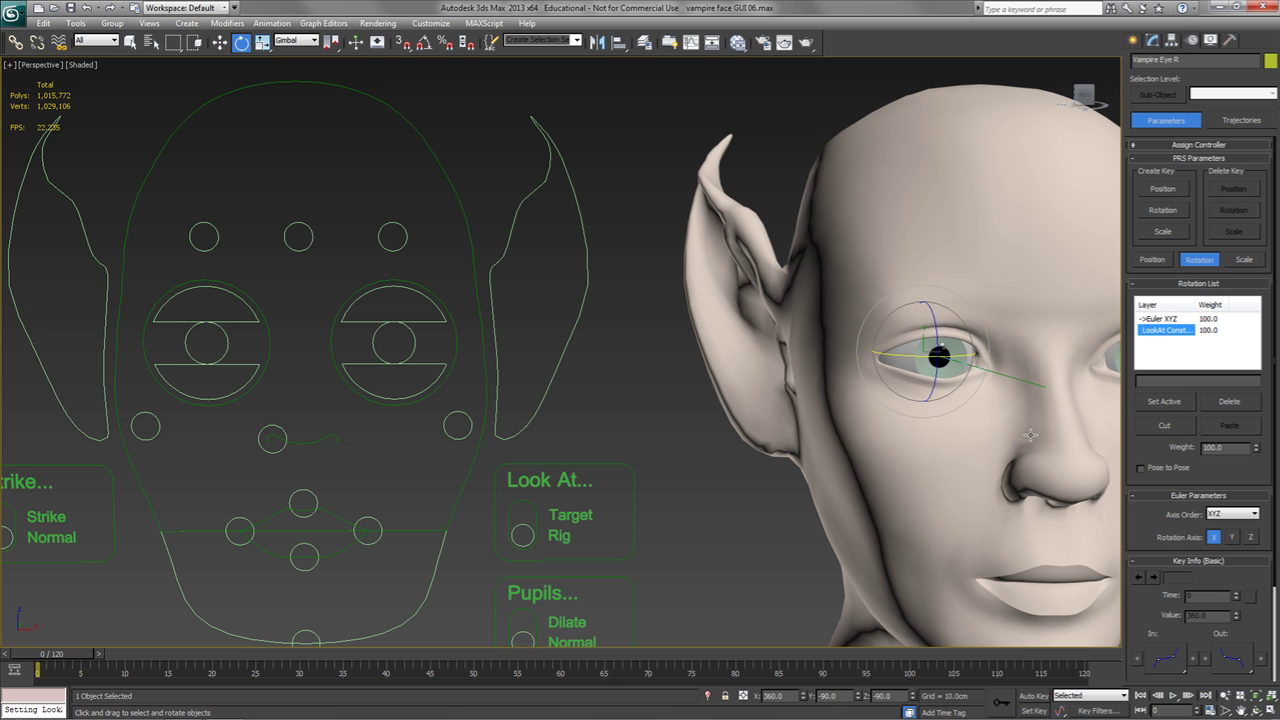
Step: Set the LookAt Constraint layer's weight to 0, then test rotating the right eyeball and cancel the rotation
right_click(1256, 448)
left_click_drag(902, 353, 900, 355)
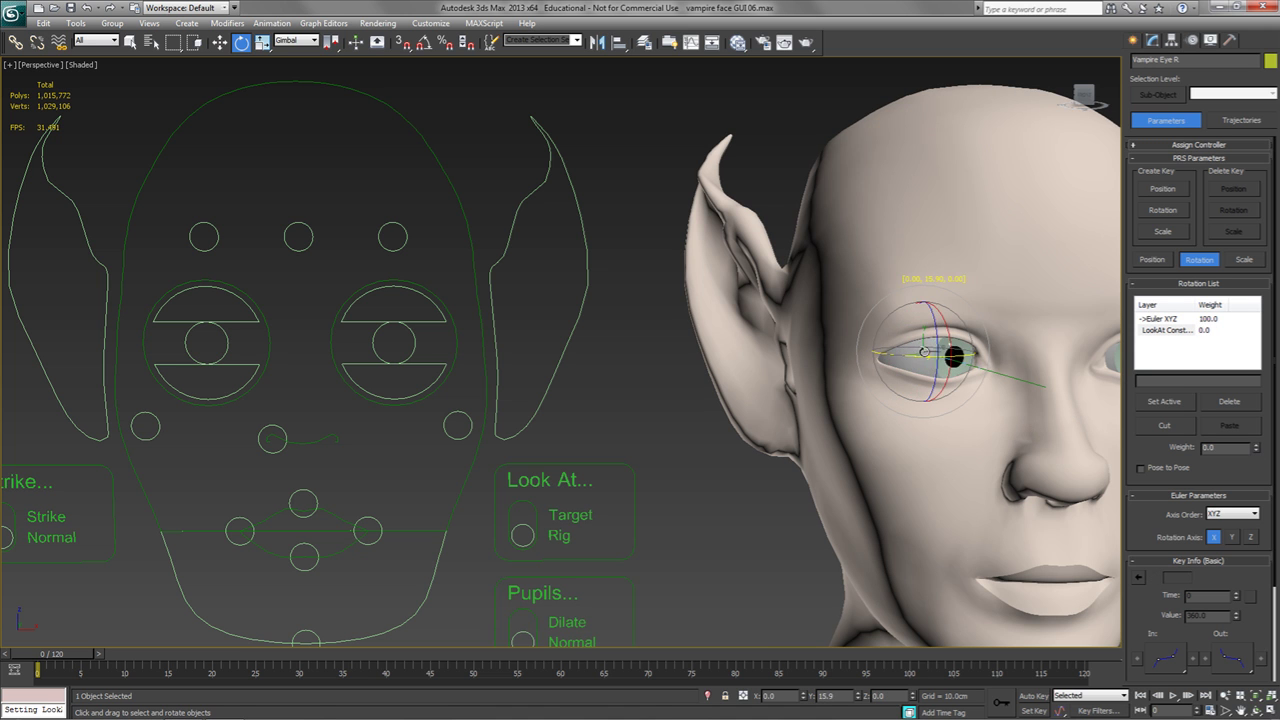
left_click_drag(922, 352, 878, 357)
right_click(878, 357)
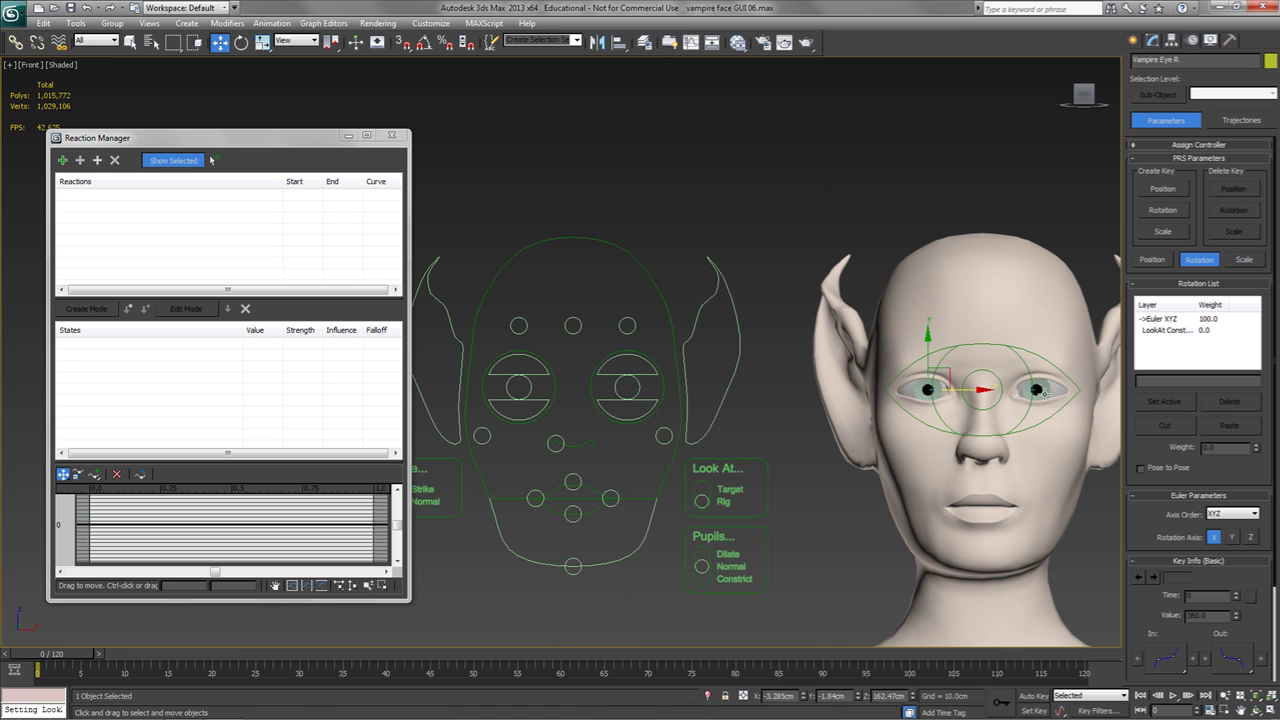
Step: In the Reaction Manager, add the right eye GUI control's Zero Pos XYZ X Position limited controller as a reaction master
left_click(1045, 393)
left_click(804, 432)
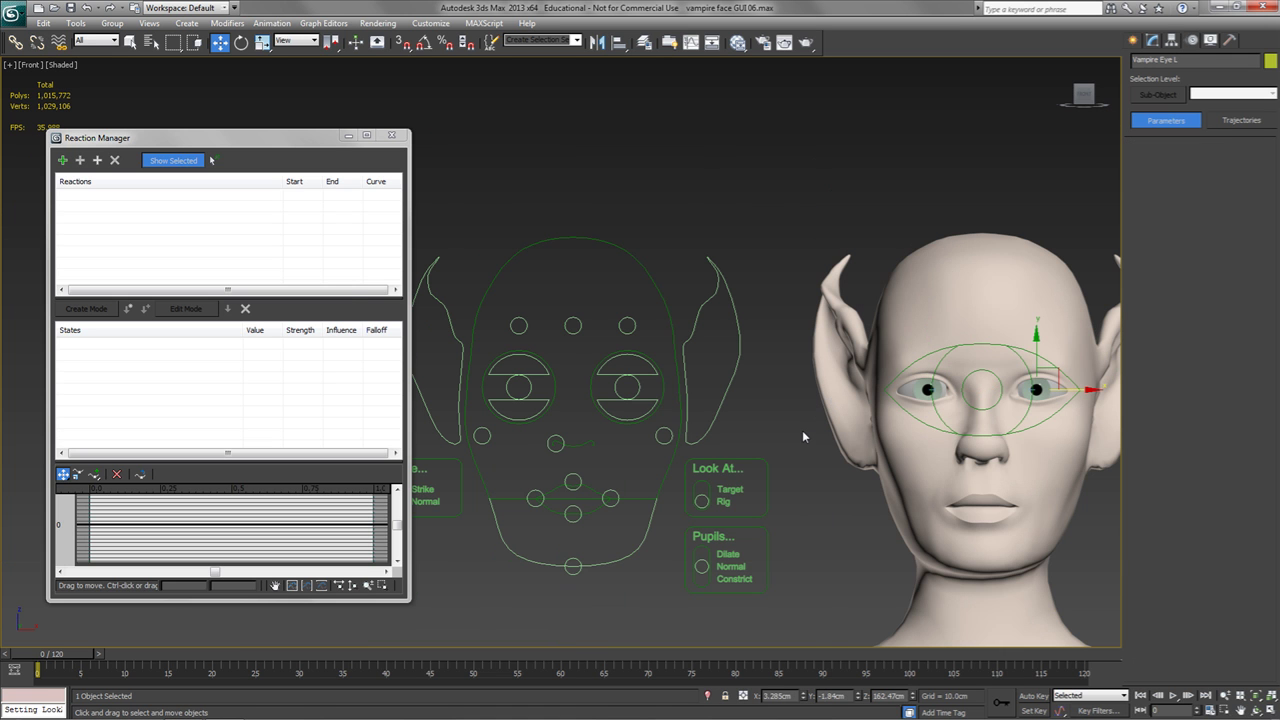
left_click(64, 162)
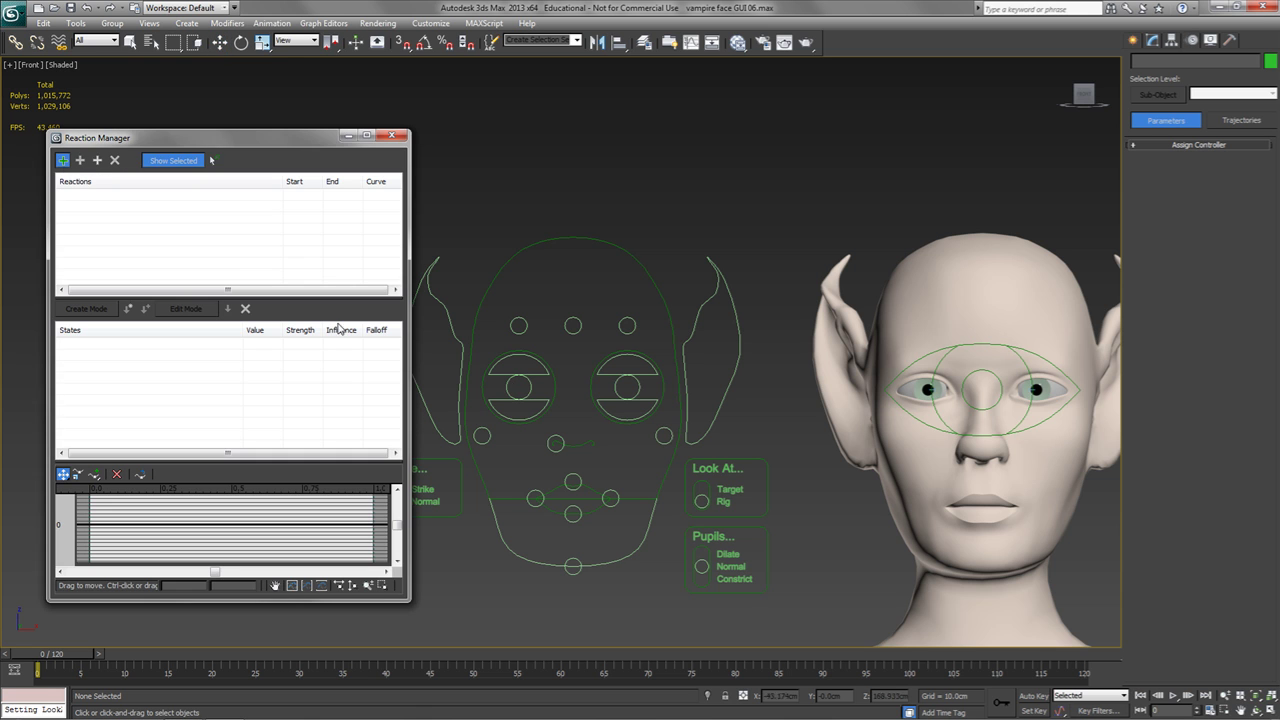
left_click(532, 396)
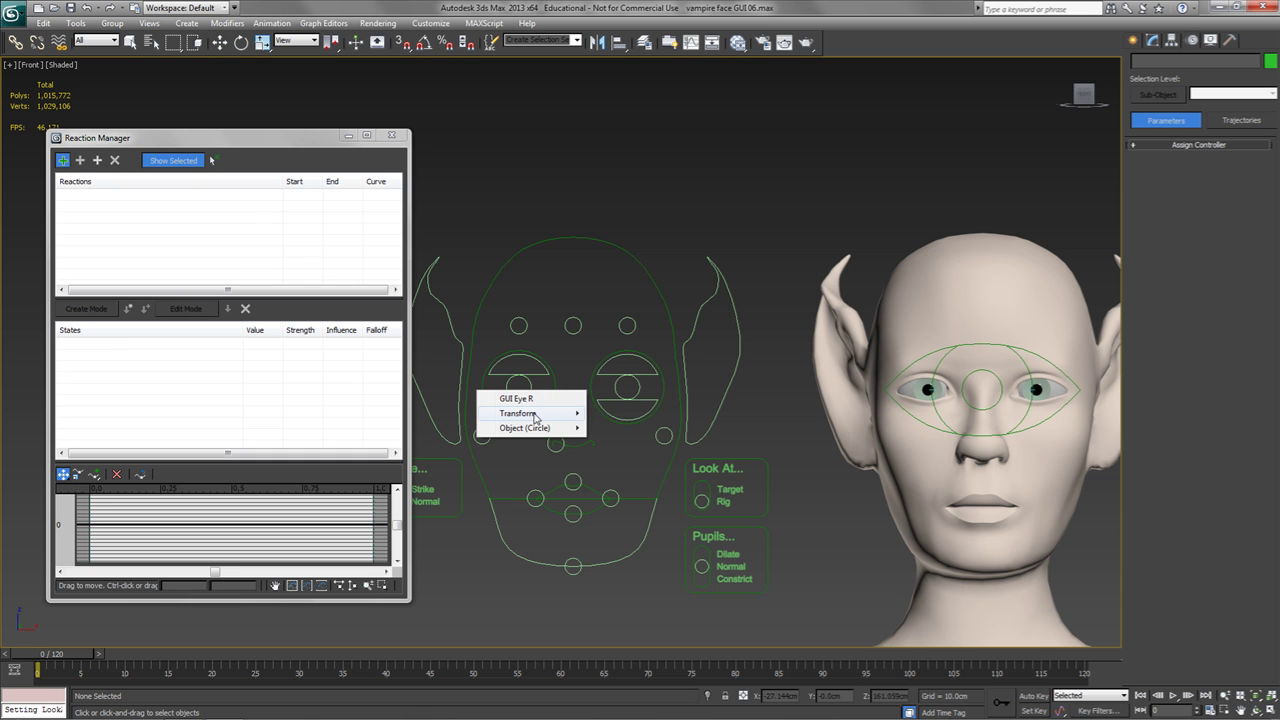
mouse_move(535, 414)
mouse_move(650, 416)
mouse_move(722, 432)
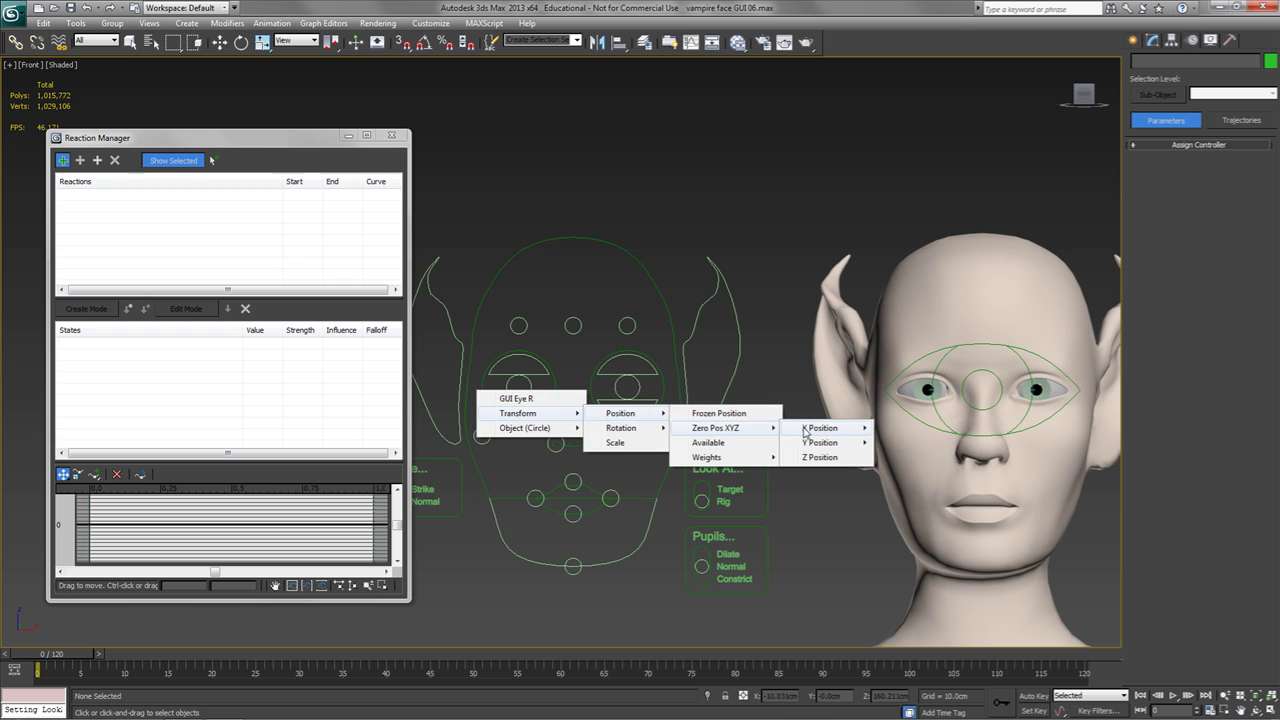
mouse_move(816, 428)
left_click(930, 428)
left_click(178, 161)
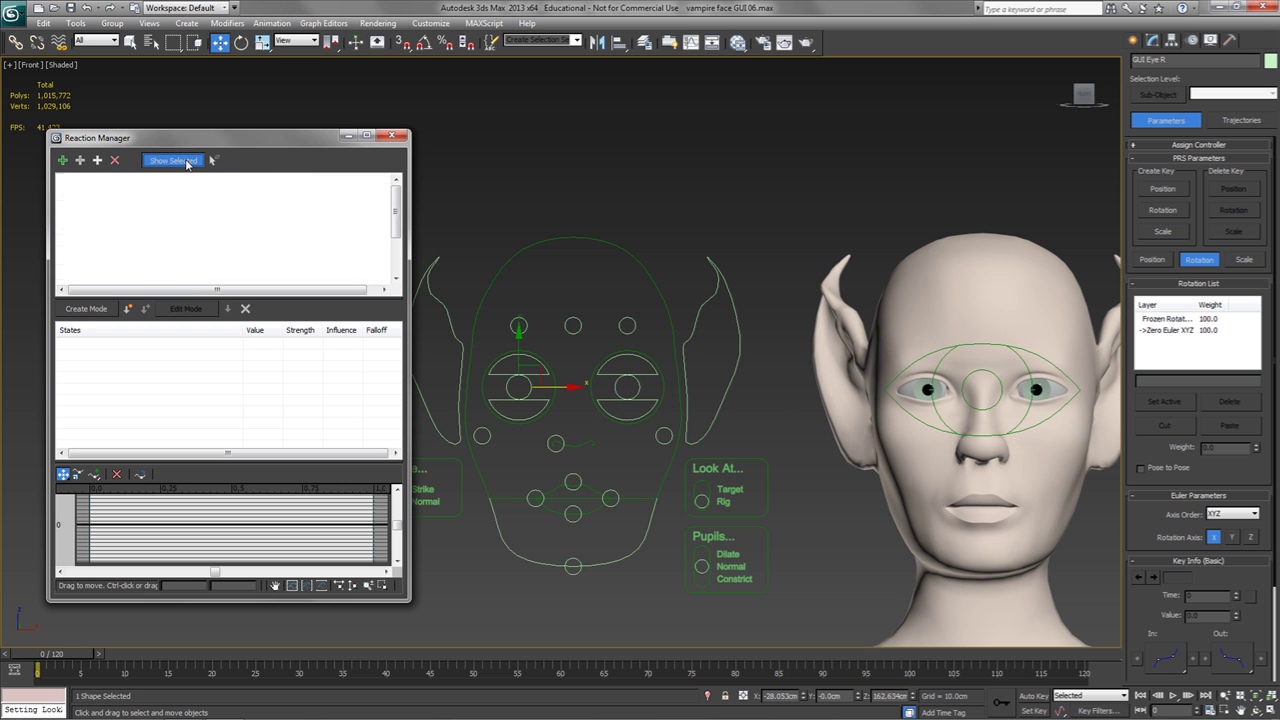
Step: Test rotating the vampire's right eyeball sideways to identify its horizontal rotation axis, then undo the rotation
left_click(81, 161)
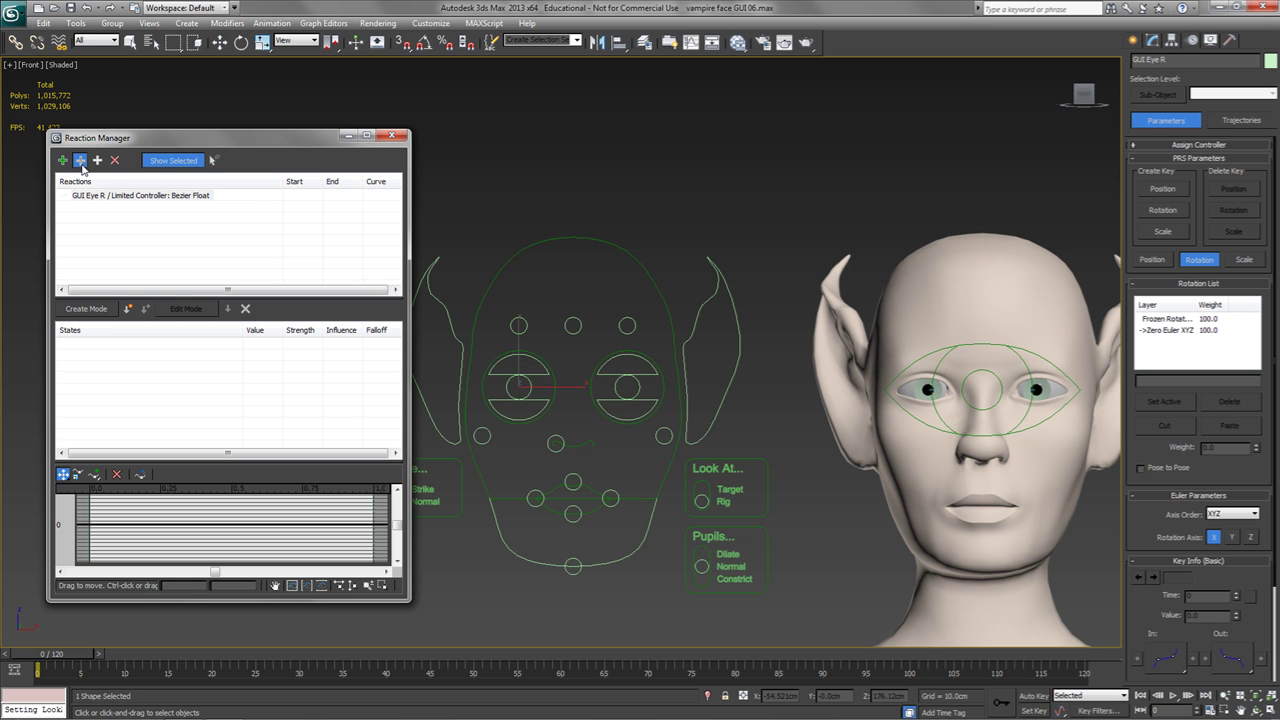
left_click(241, 42)
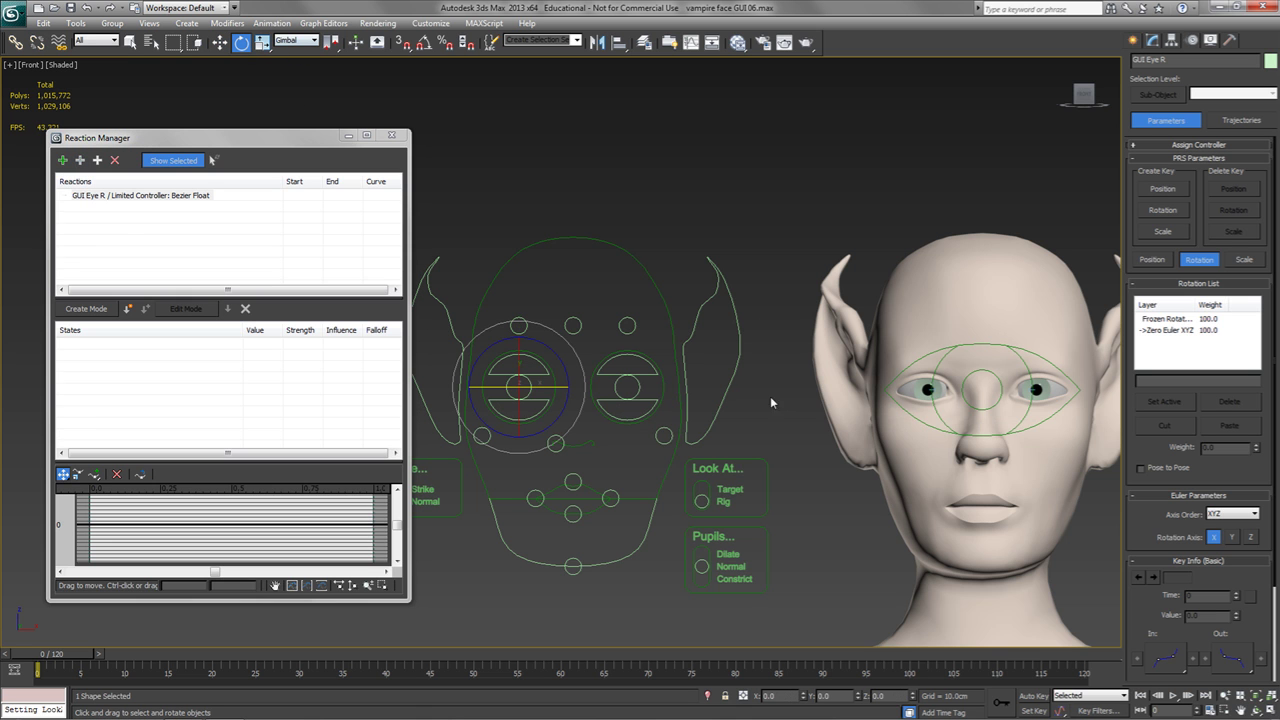
left_click(924, 390)
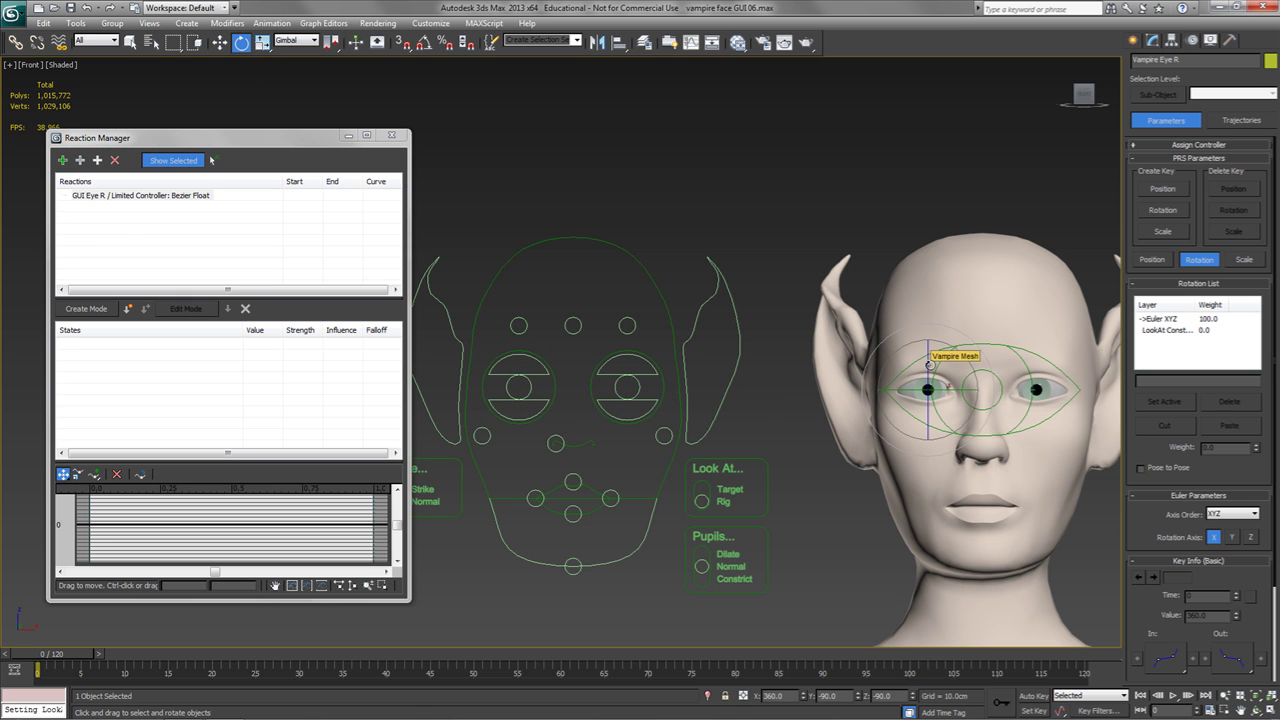
left_click_drag(929, 365, 800, 436)
key("ctrl+z")
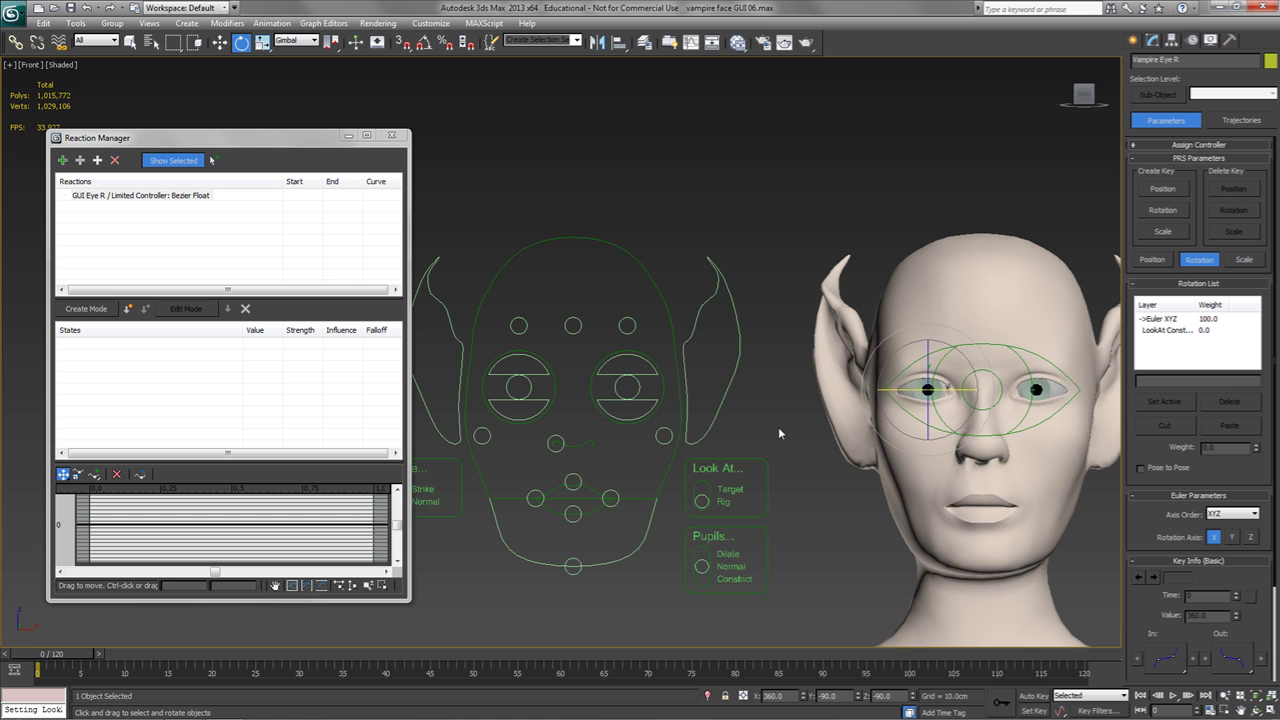
Step: Add the vampire right eyeball's Euler XYZ Y Rotation as the slave of the right eye control's reaction
left_click(80, 160)
left_click(927, 391)
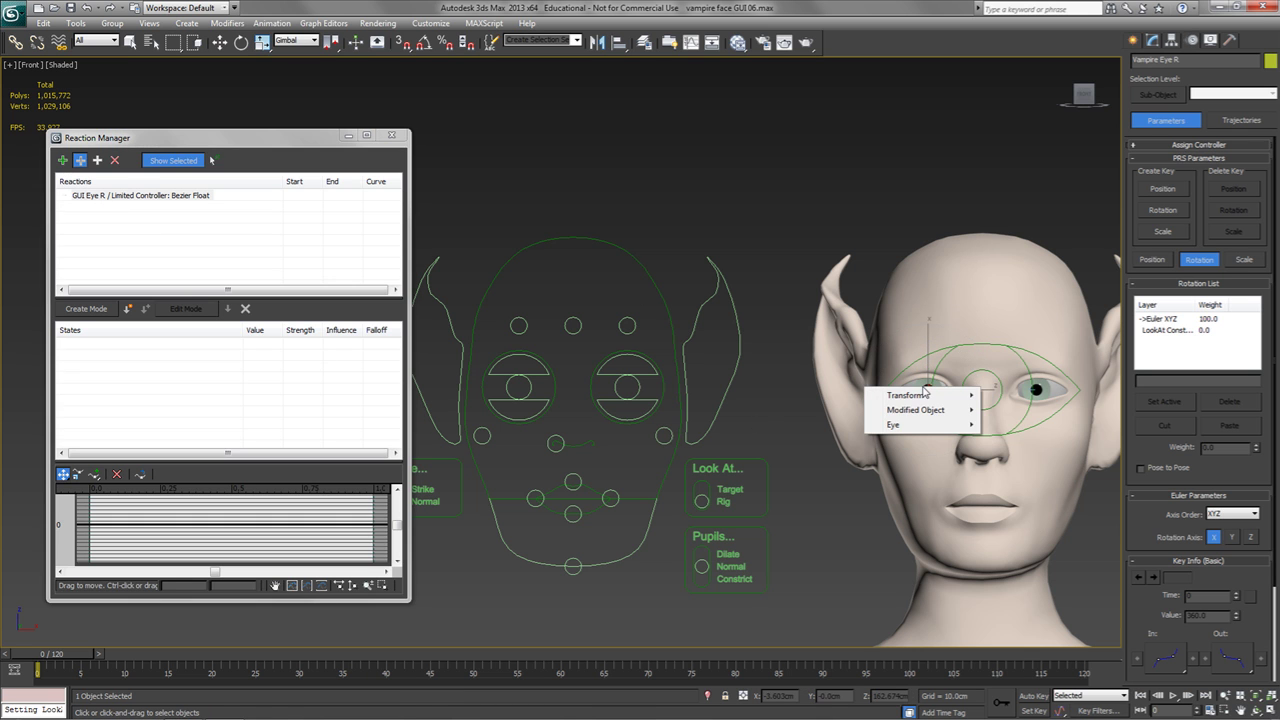
mouse_move(962, 396)
mouse_move(1008, 400)
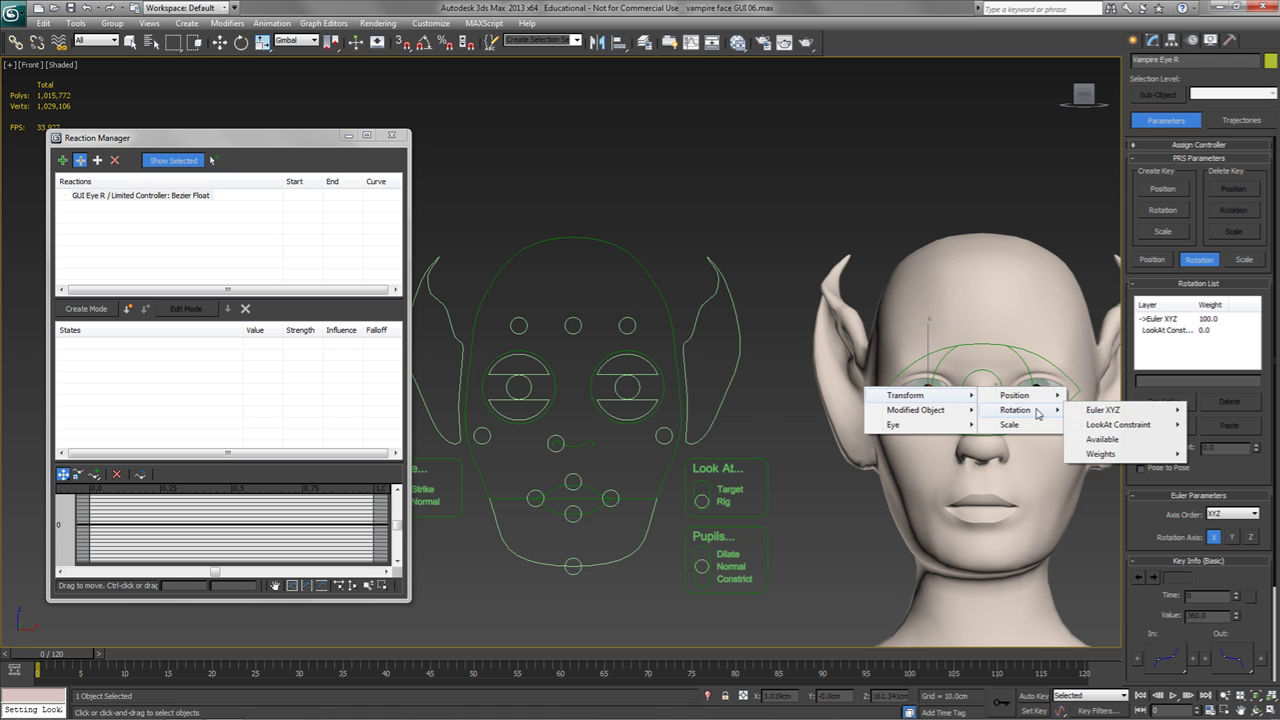
mouse_move(1104, 412)
left_click(1226, 425)
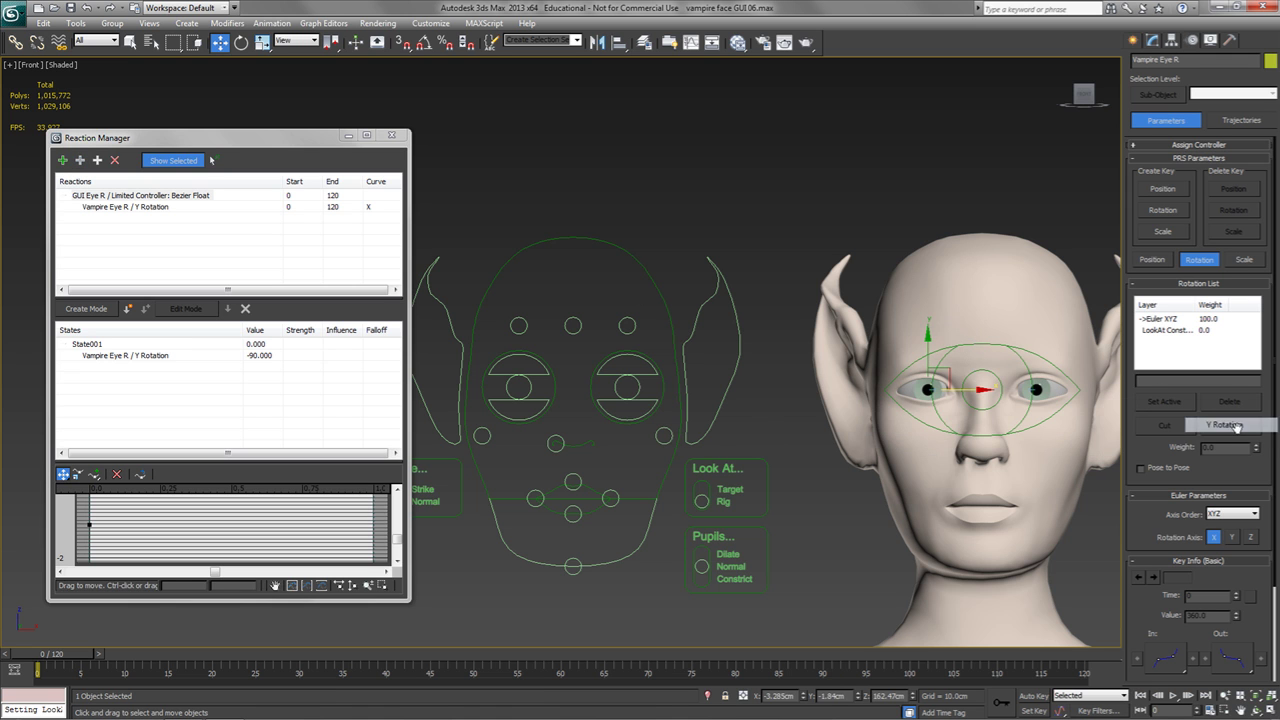
Step: In Create Mode, record a state with the right eye control at X -1 and the right eyeball's Y rotation at -130.5
left_click(91, 310)
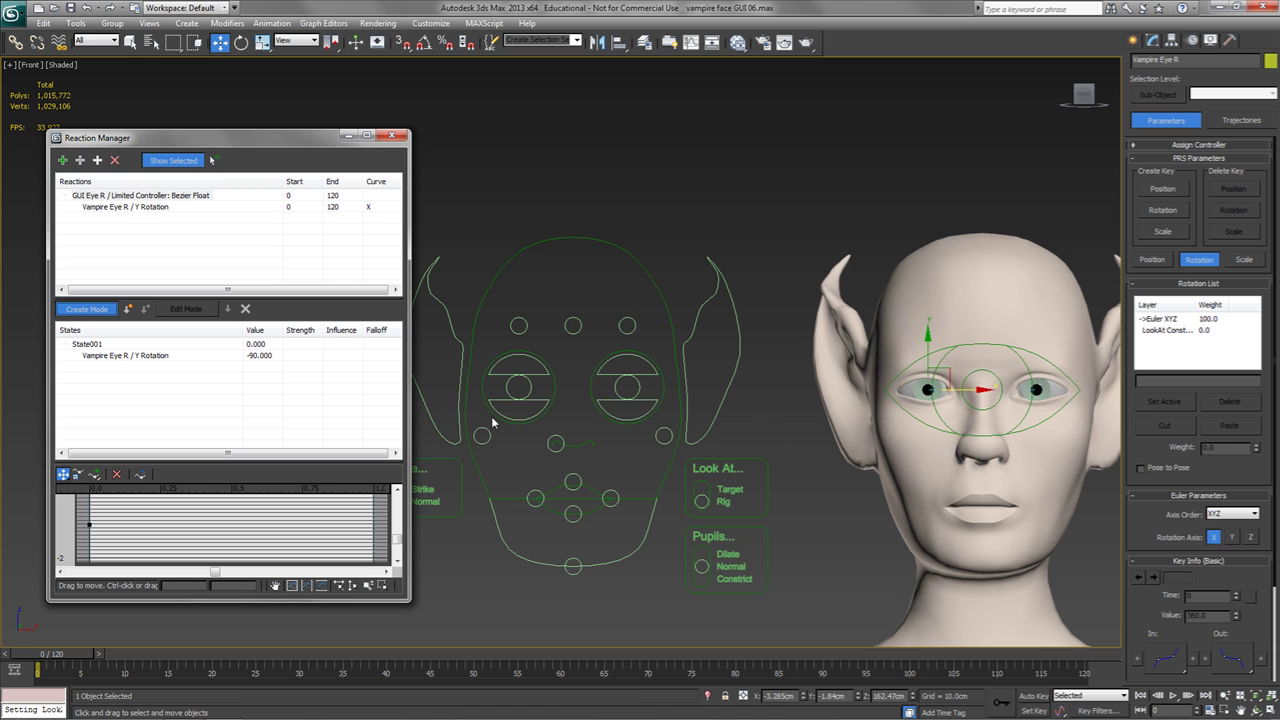
left_click(528, 396)
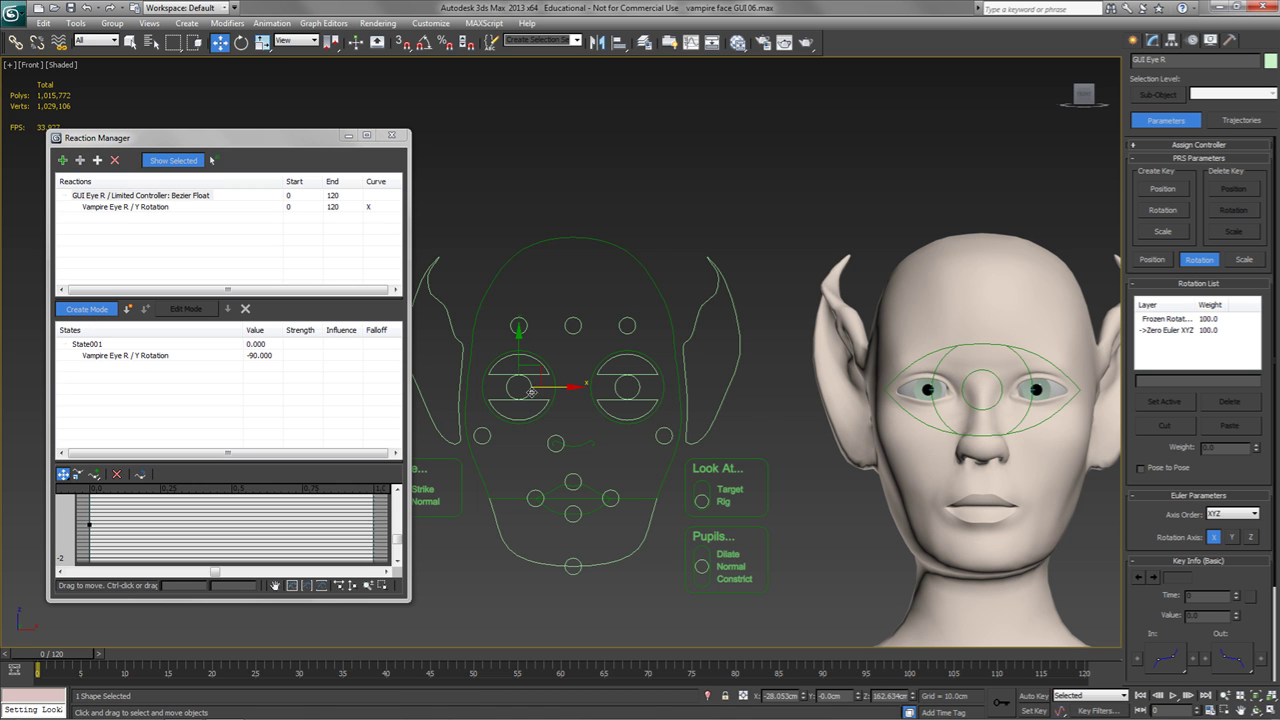
left_click_drag(539, 400, 523, 400)
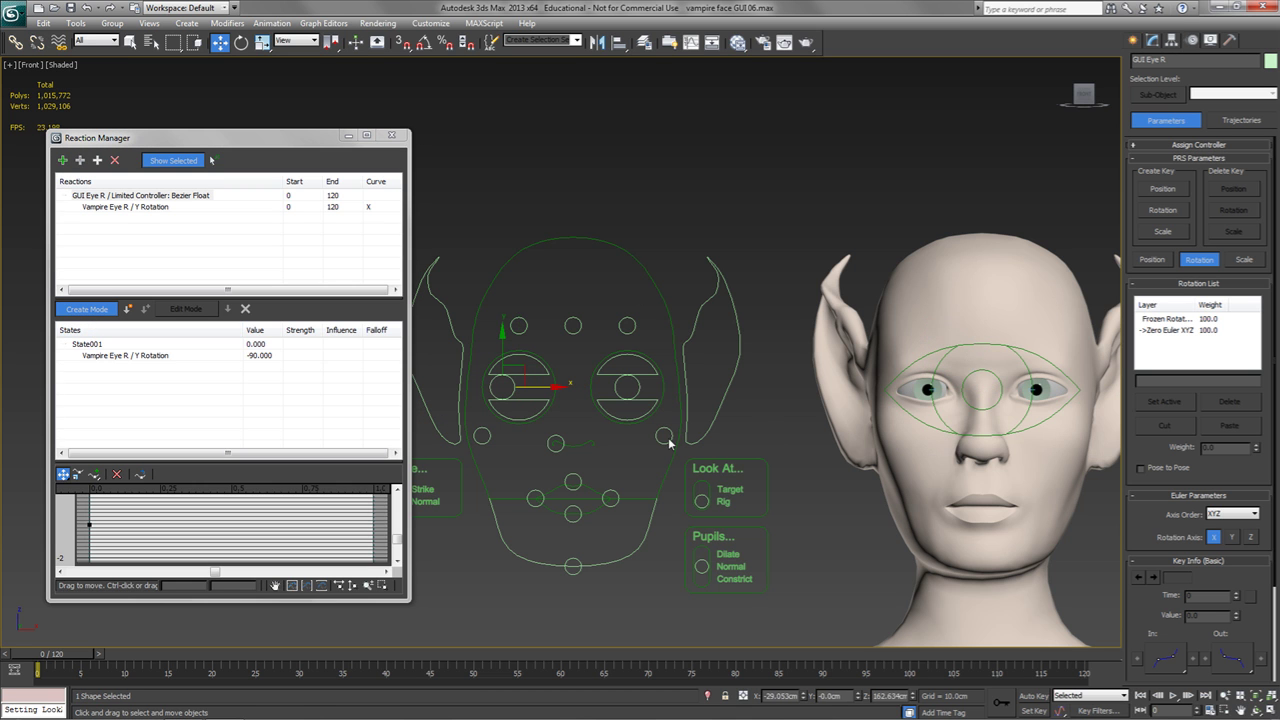
left_click(928, 391)
key("e")
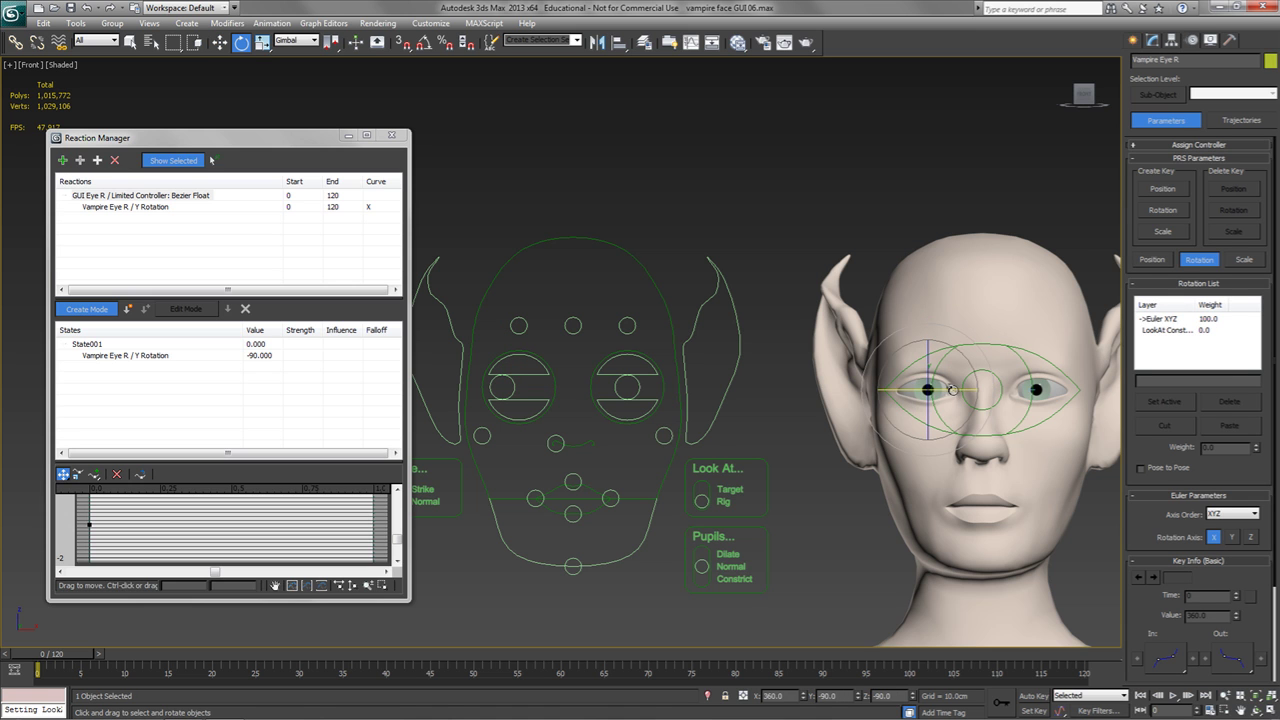
left_click_drag(952, 390, 900, 401)
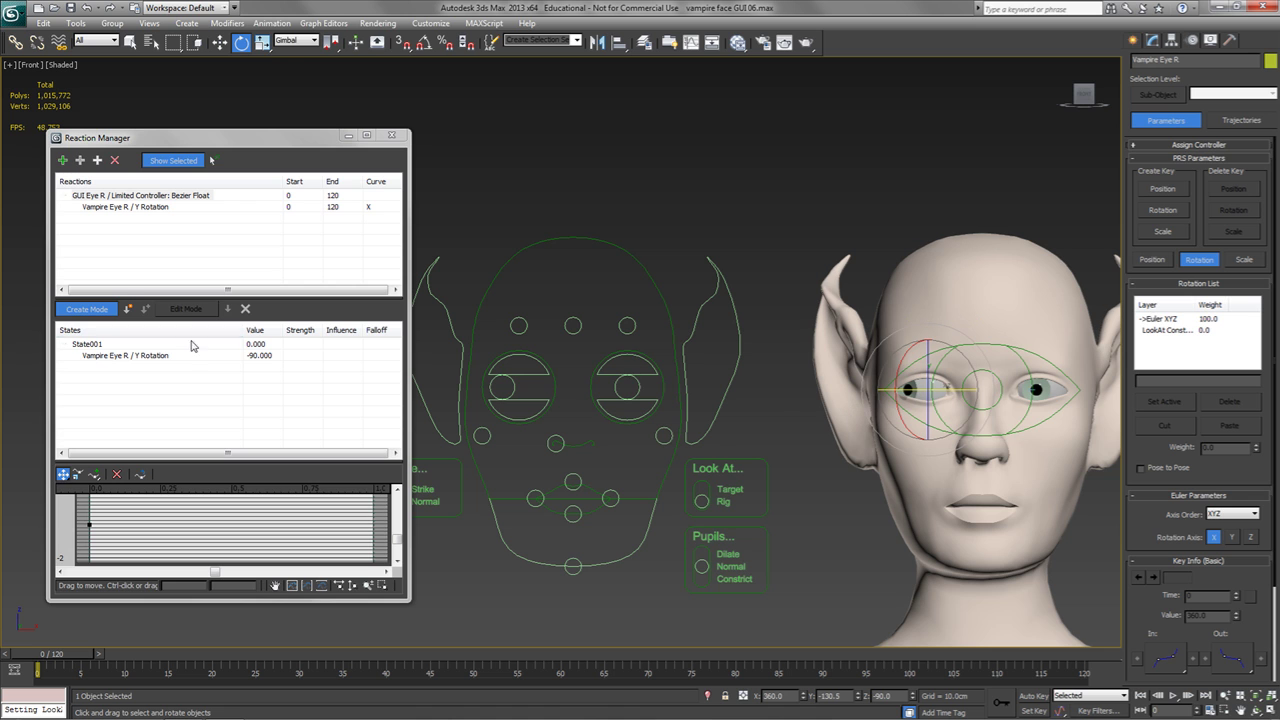
left_click(128, 309)
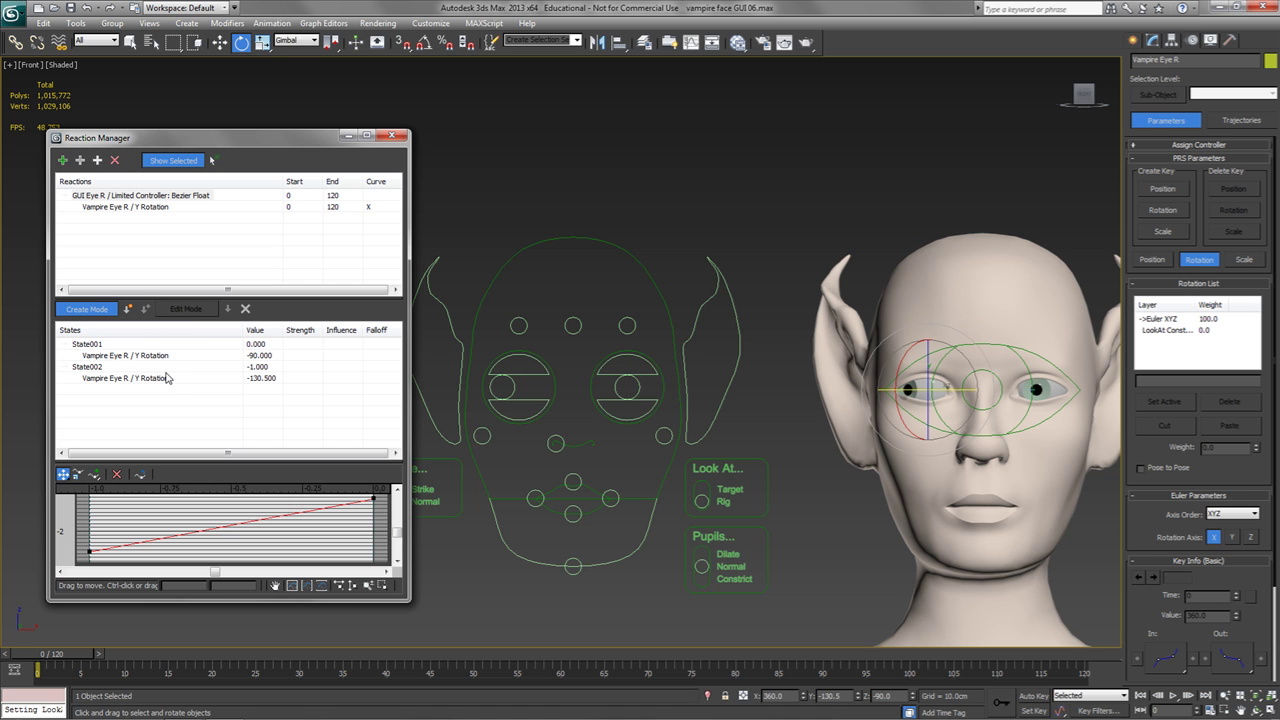
Step: Record another state with the right eye control at X 1 and the right eyeball's Y rotation at -66.5
left_click(510, 391)
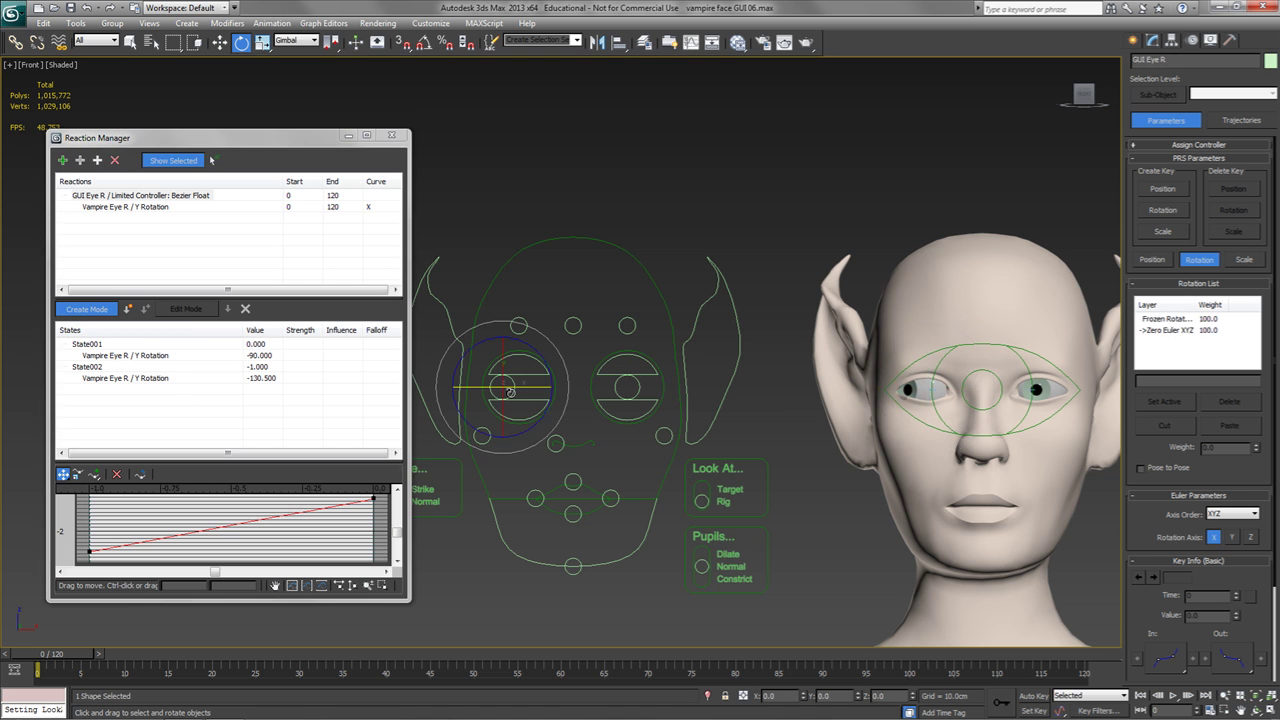
left_click(948, 392)
left_click_drag(948, 392, 1030, 390)
left_click(142, 310)
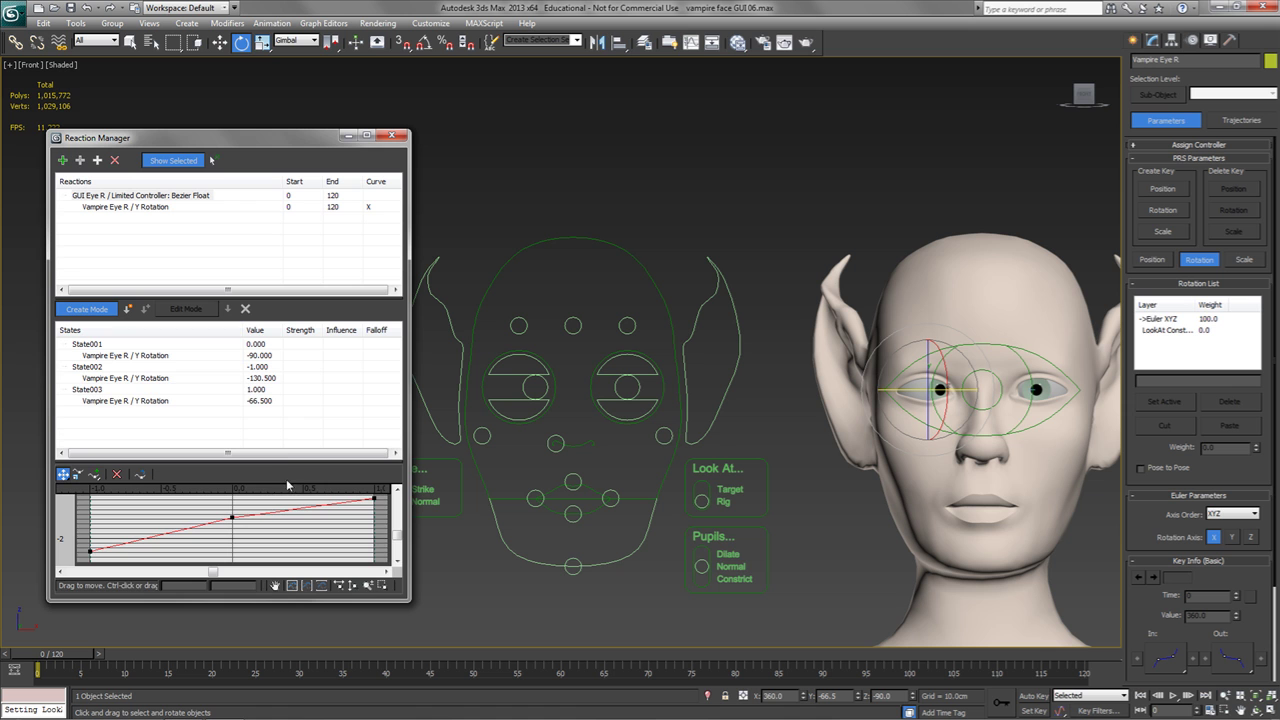
Step: Enlarge the Reaction Manager window and its curve graph so the whole Y Rotation curve fits in view
left_click_drag(285, 462, 300, 383)
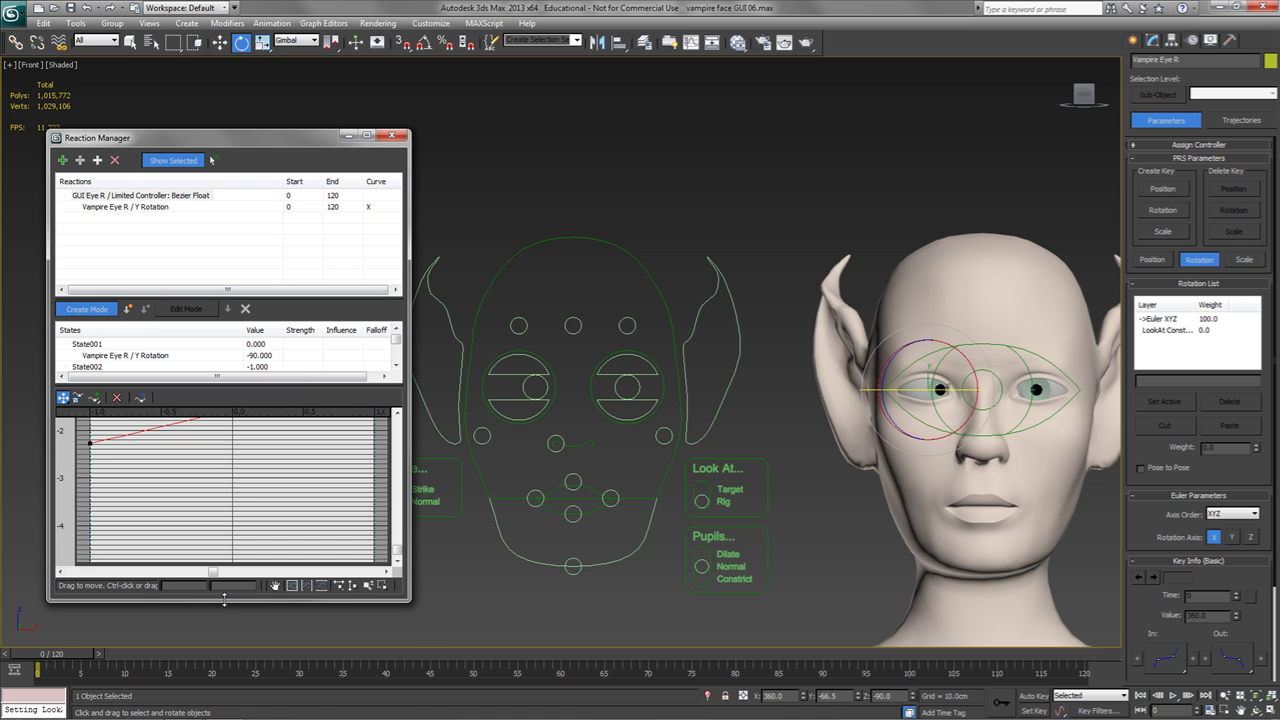
left_click_drag(225, 601, 226, 681)
left_click_drag(236, 131, 236, 48)
left_click(293, 666)
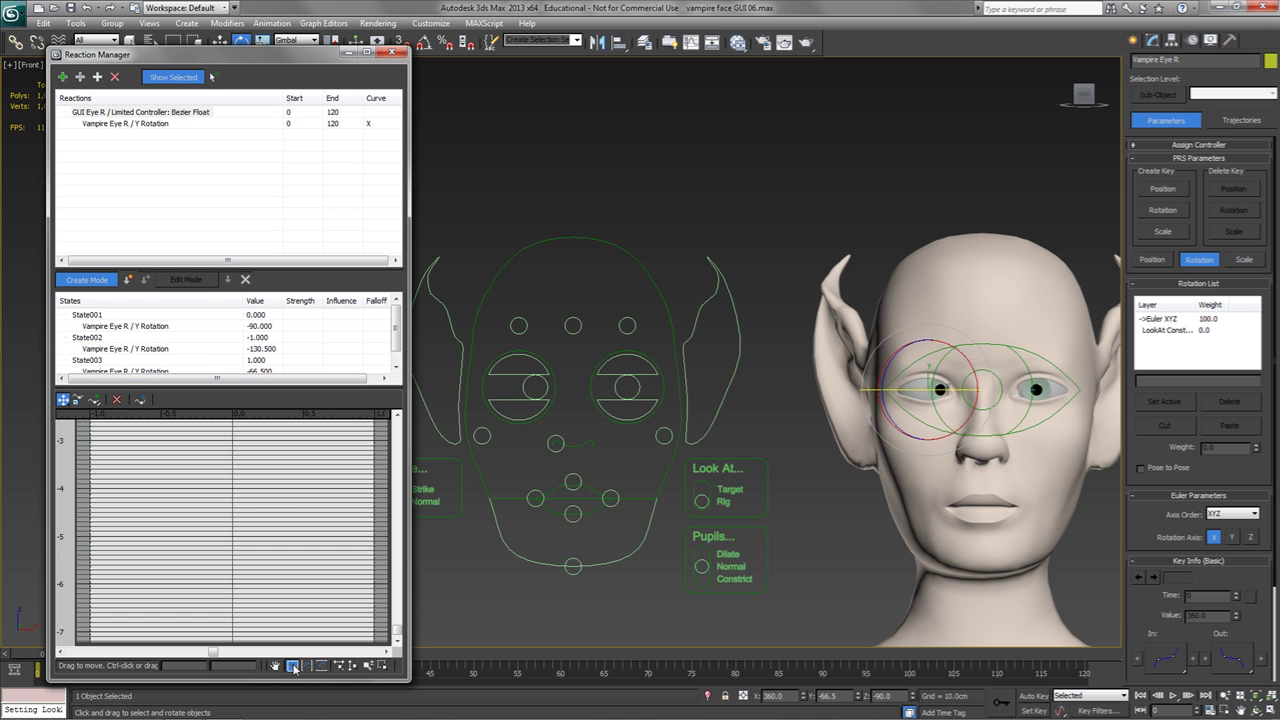
Step: Test the right eye GUI control by sliding it horizontally and watching the right eyeball turn
left_click(546, 388)
key("w")
left_click_drag(565, 388, 537, 382)
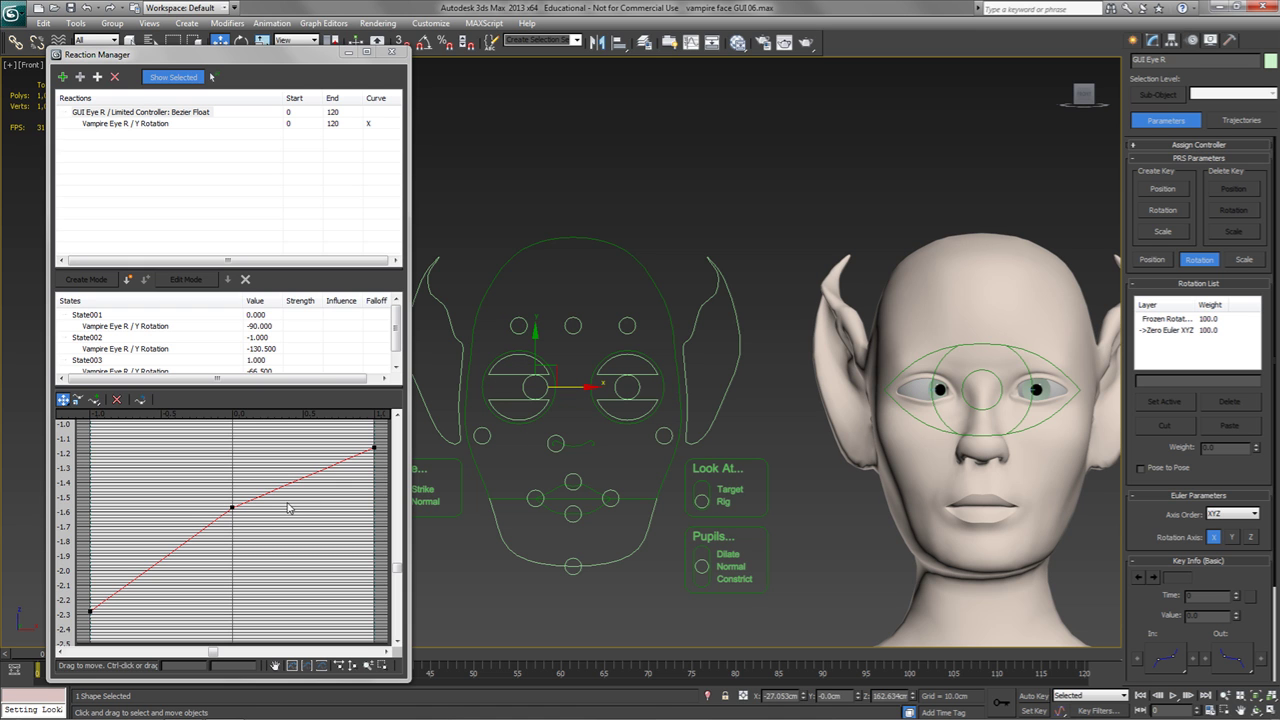
Step: Try raising the State003 curve point to about -0.92, then undo the change
left_click(374, 448)
left_click_drag(374, 448, 376, 419)
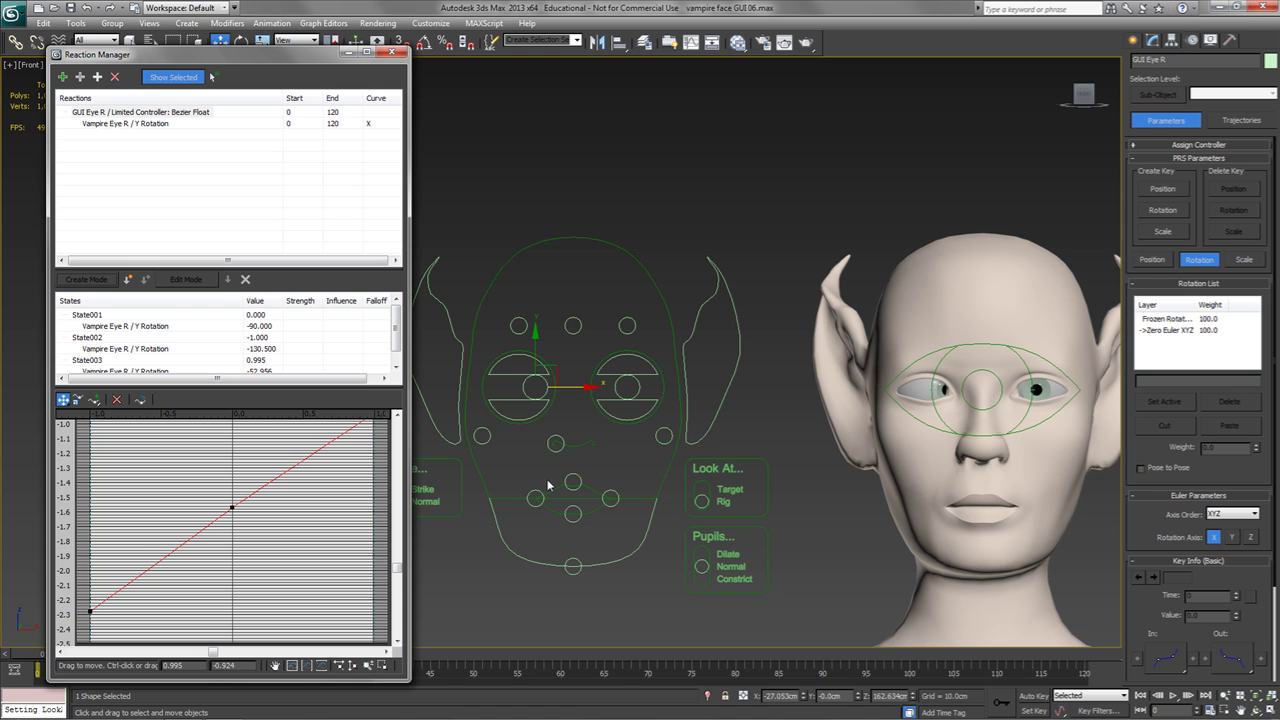
key("ctrl+z")
Step: Raise the State002 curve point to about -2.01 to straighten the Y Rotation curve, and close the Reaction Manager
left_click_drag(90, 612, 91, 572)
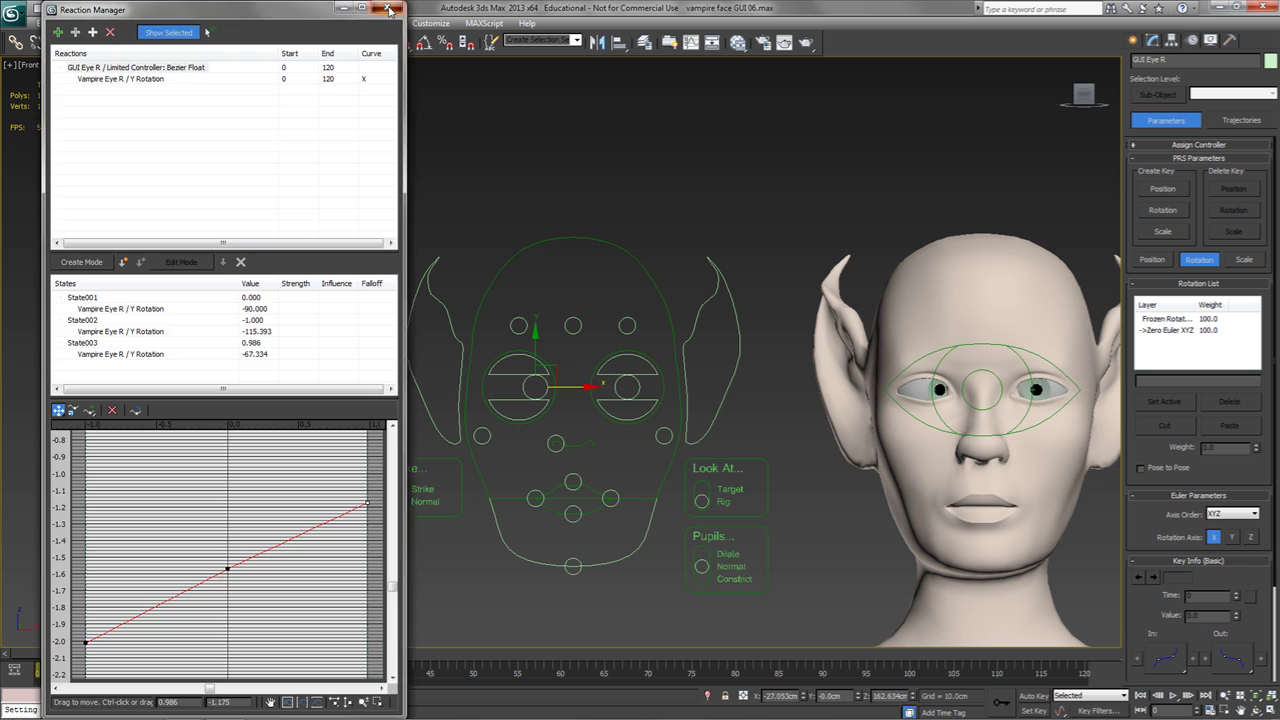
left_click(391, 10)
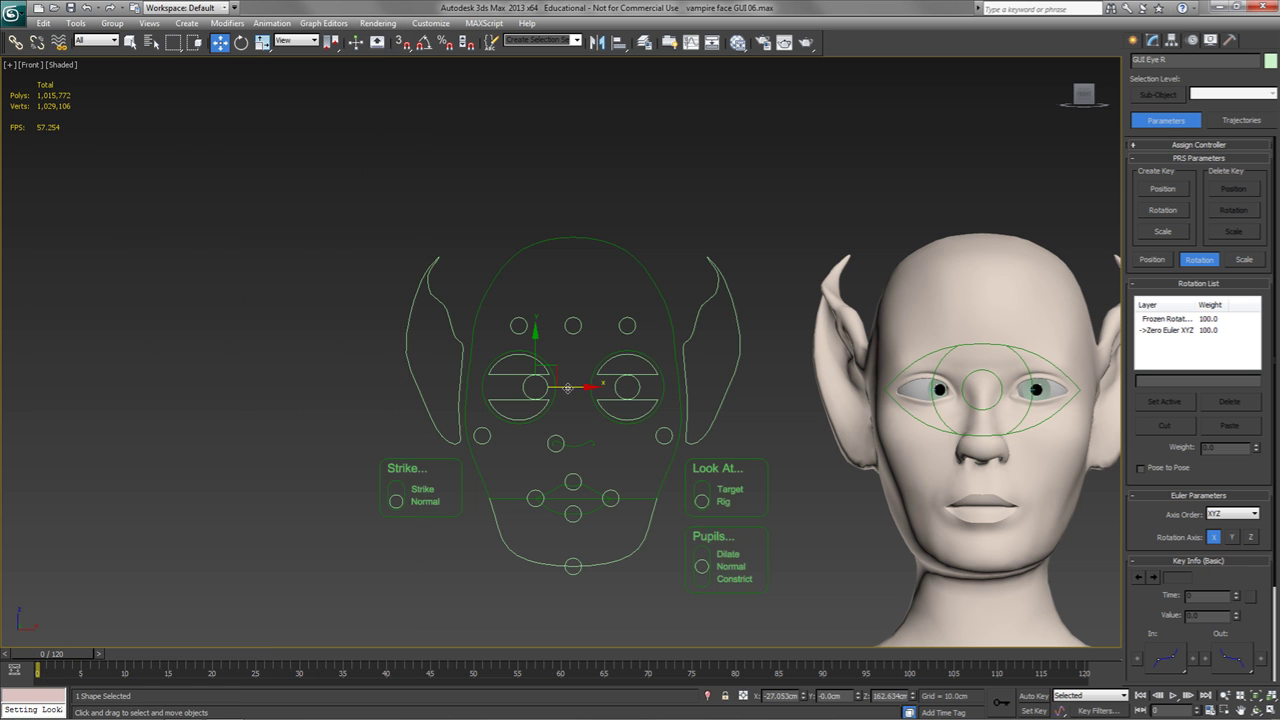
Step: Test the right eye control across its horizontal range, then start moving the Look At slider from Rig towards Target
left_click_drag(567, 386, 518, 355)
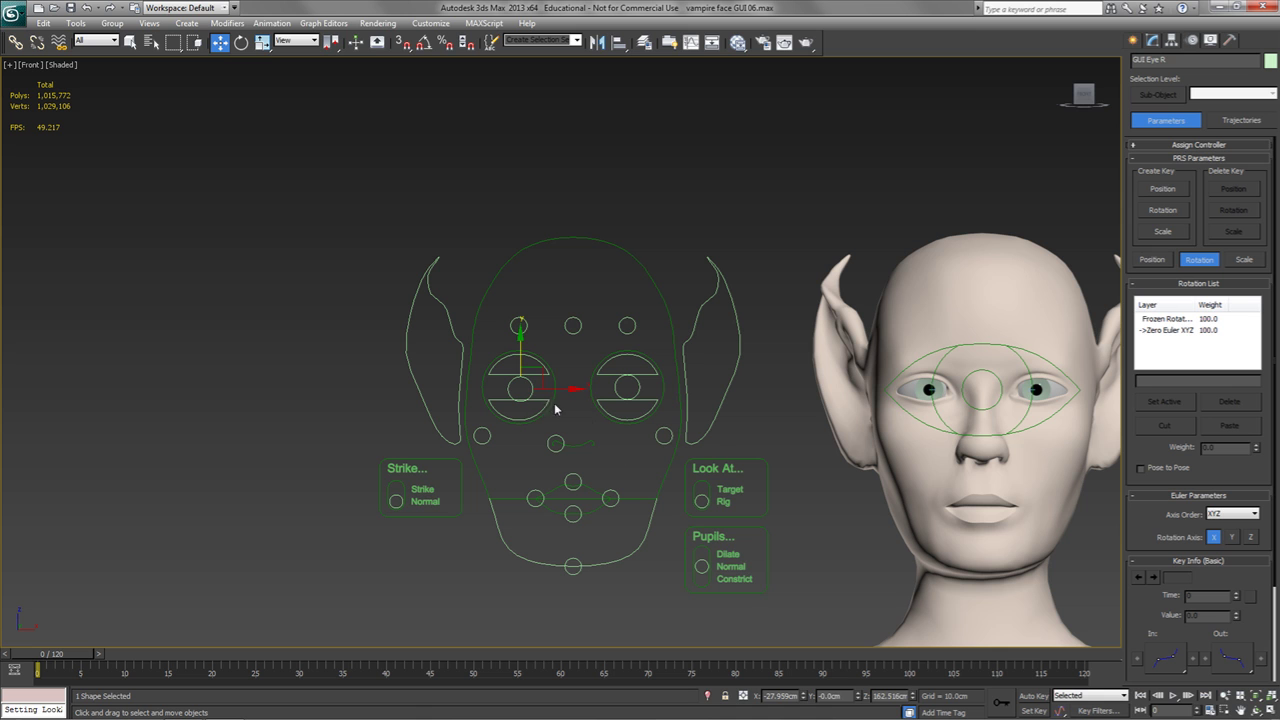
left_click_drag(552, 389, 567, 390)
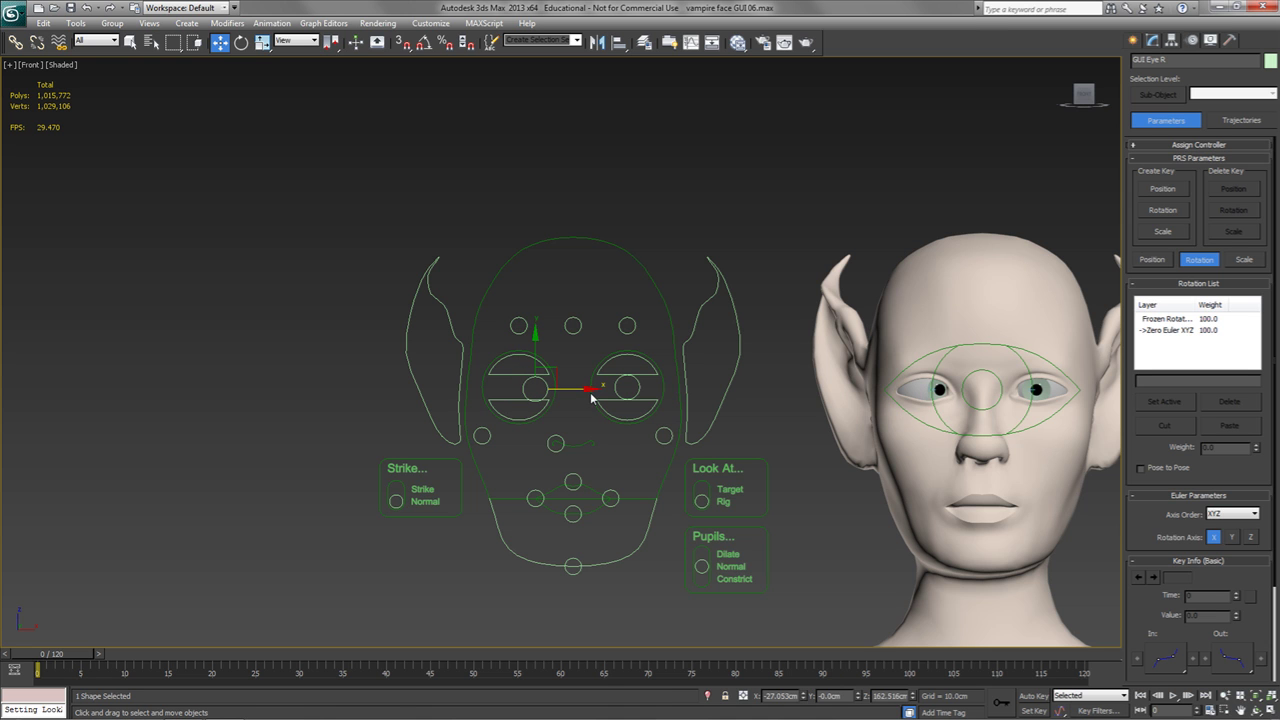
left_click(700, 498)
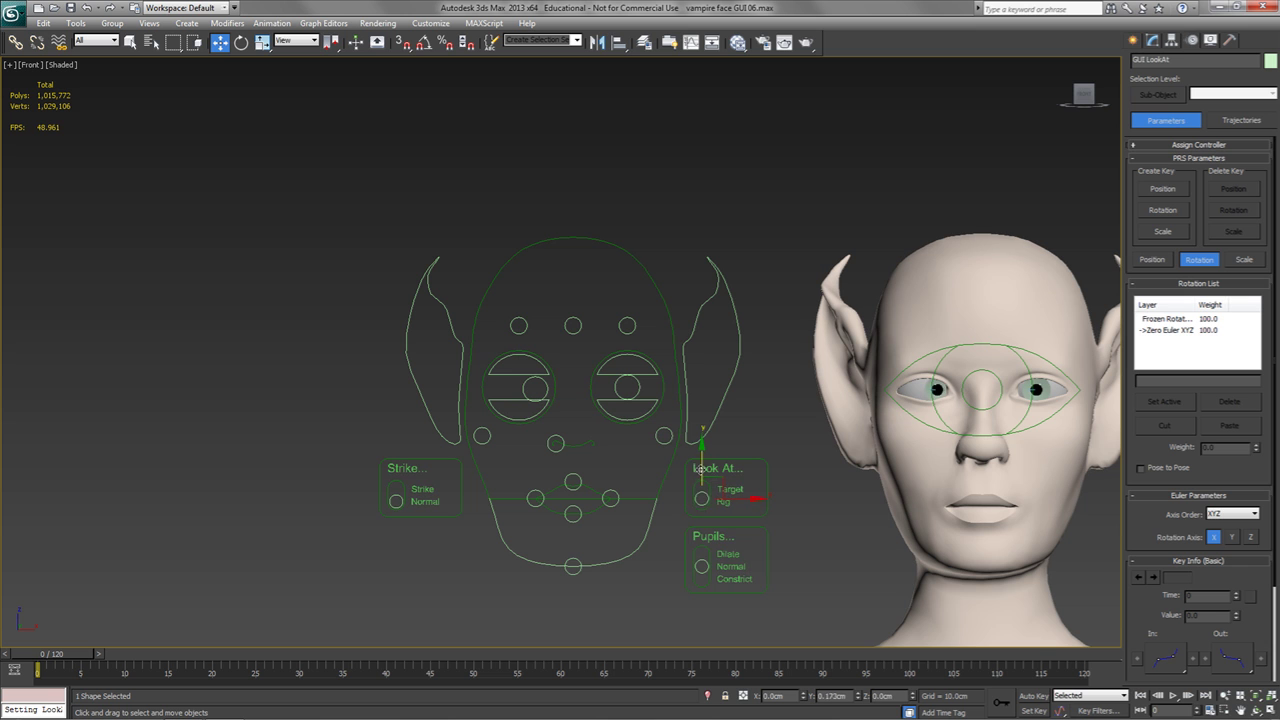